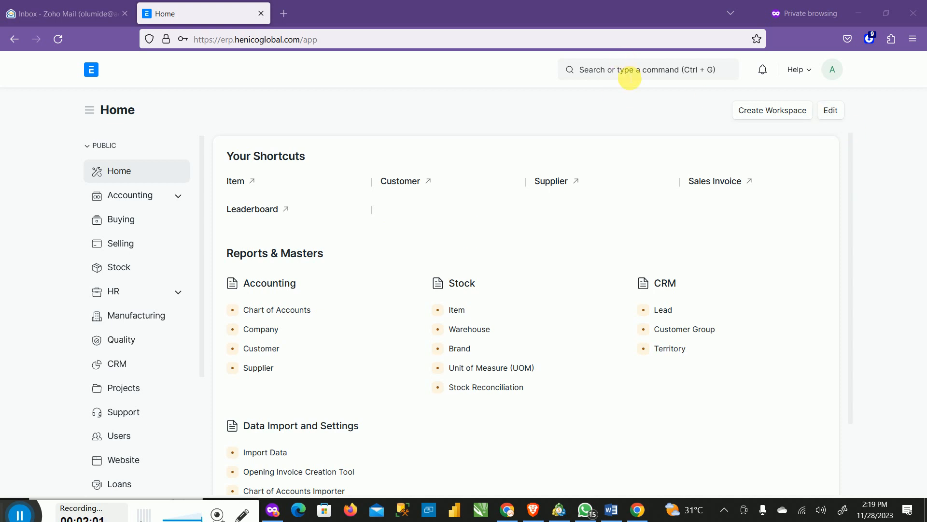
pyautogui.click(628, 69)
pyautogui.write('point')
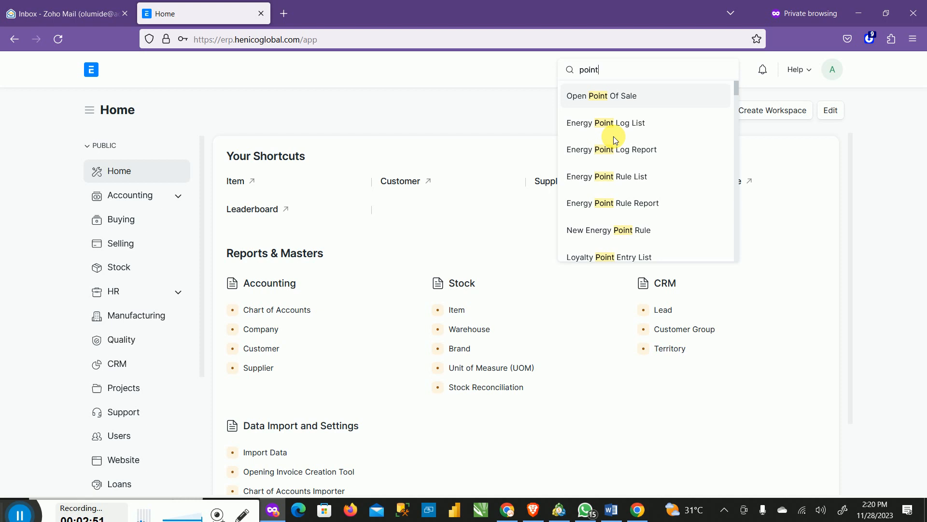
pyautogui.press('BackSpace')
pyautogui.press('BackSpace')
pyautogui.press('BackSpace')
pyautogui.press('BackSpace')
pyautogui.press('BackSpace')
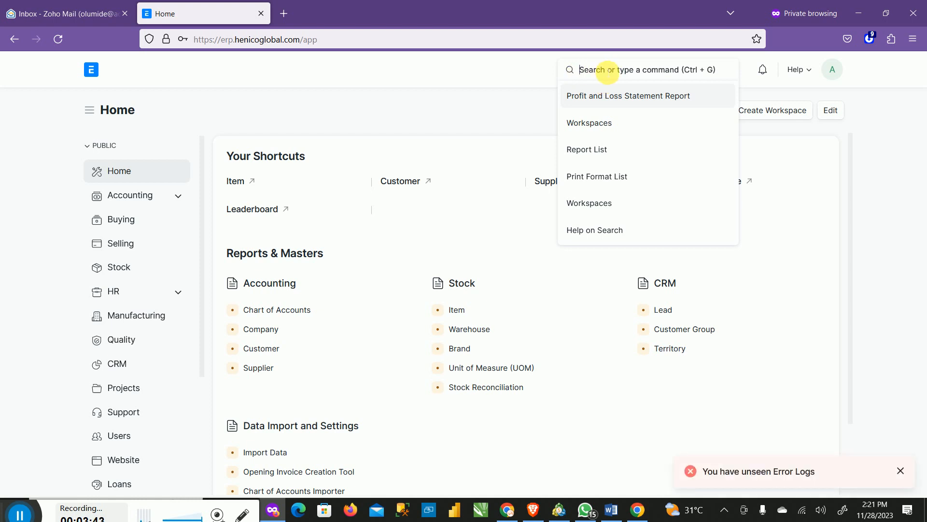
# Step: Search for "purchase" and open the Purchase Order List
pyautogui.write('pur')
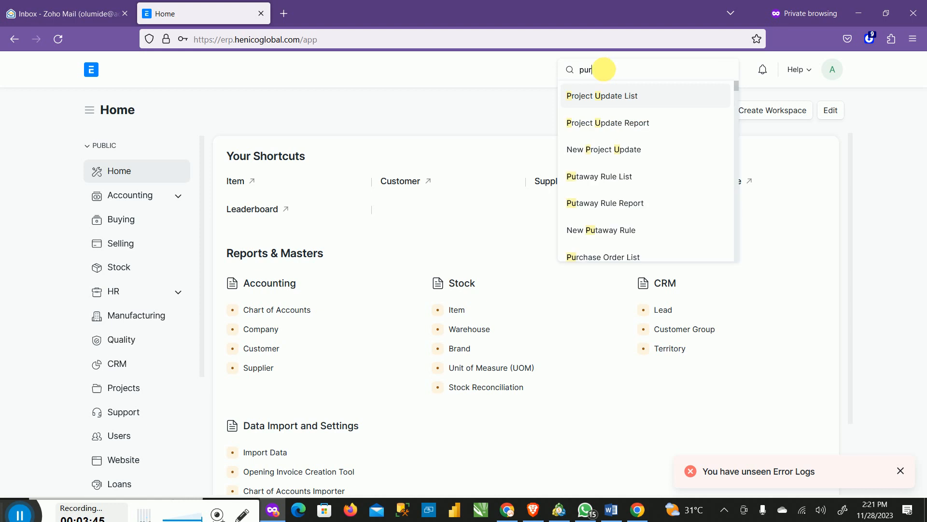
pyautogui.write('chase')
pyautogui.click(614, 96)
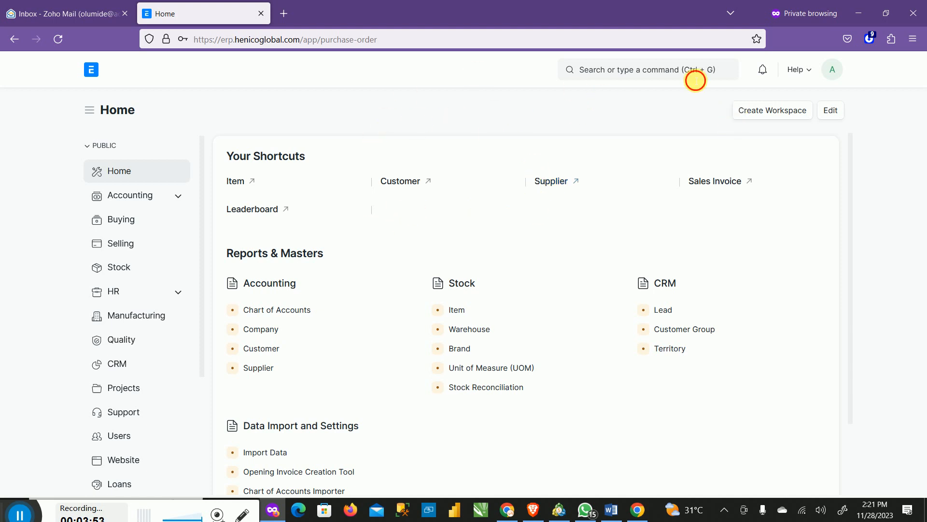
pyautogui.click(695, 78)
pyautogui.write('pu')
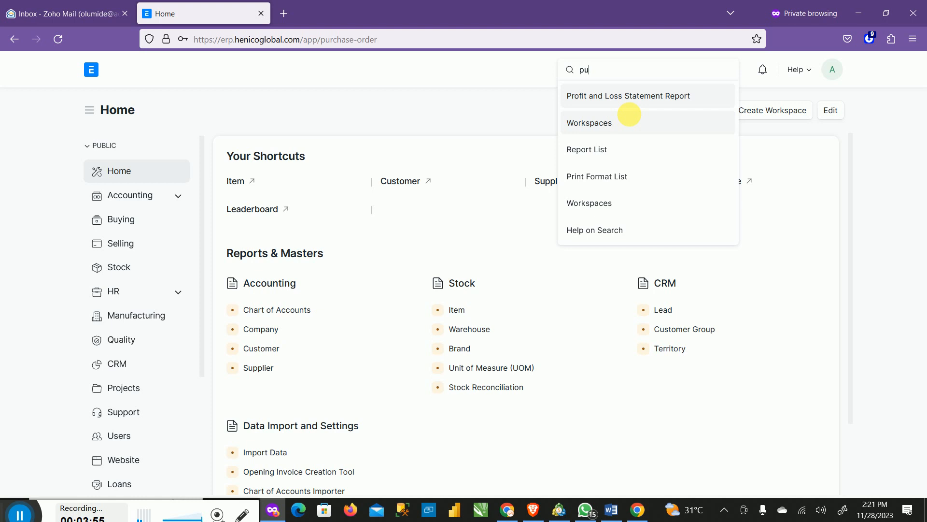
pyautogui.write('rchase')
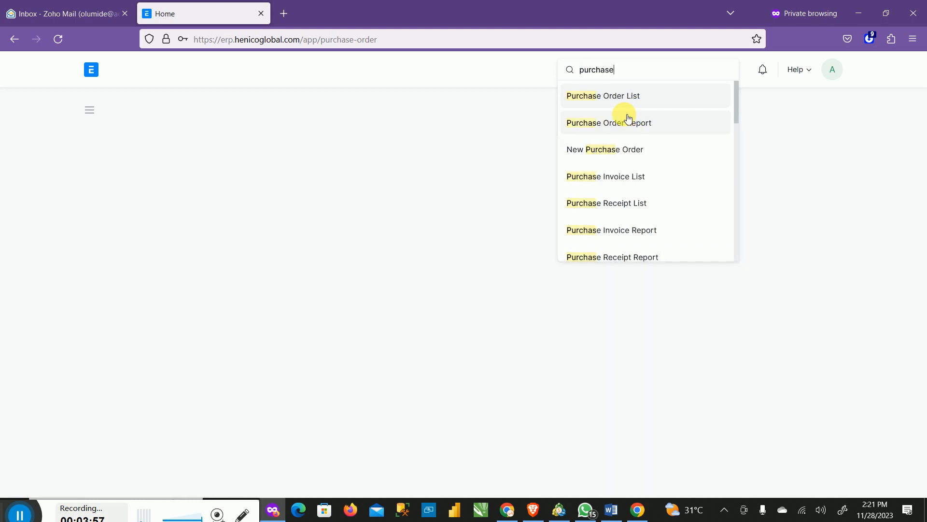
pyautogui.press('Return')
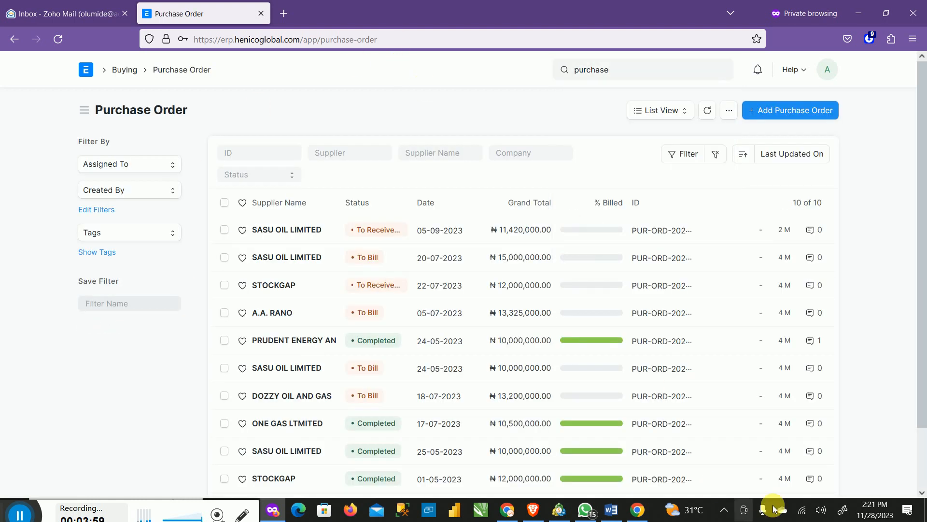
pyautogui.click(725, 510)
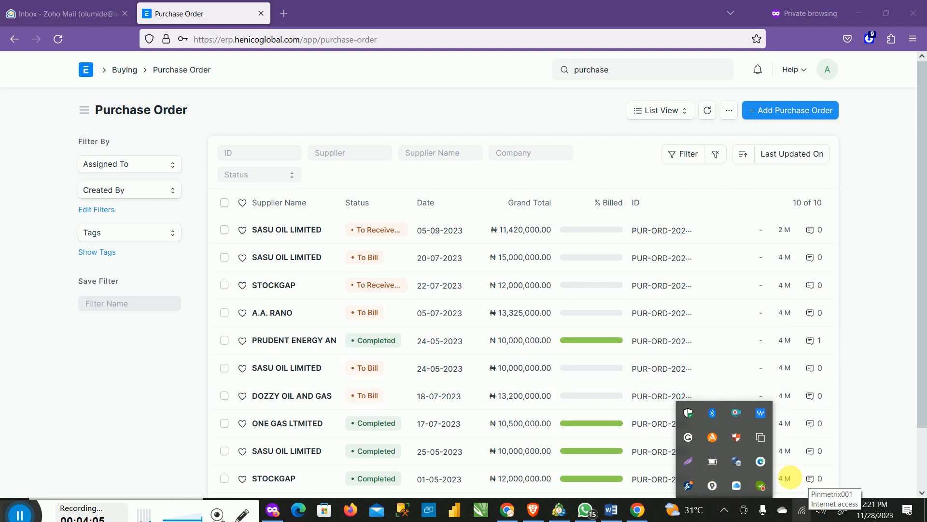
pyautogui.click(393, 92)
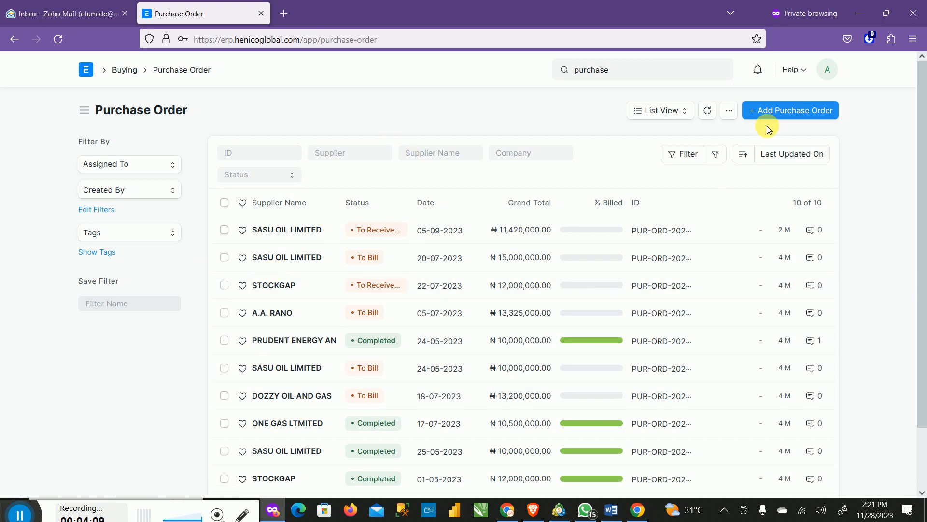
# Step: Start a new purchase order and set its company to Training
pyautogui.click(782, 116)
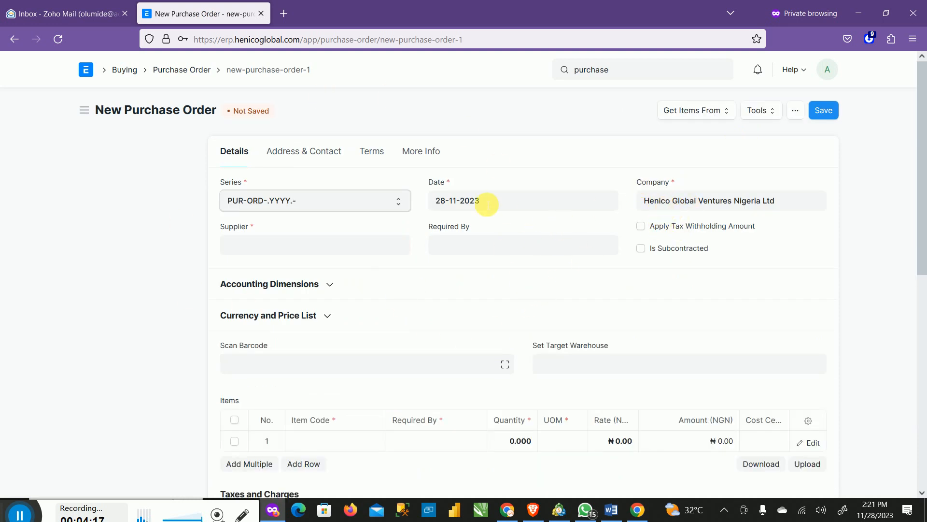
pyautogui.click(703, 204)
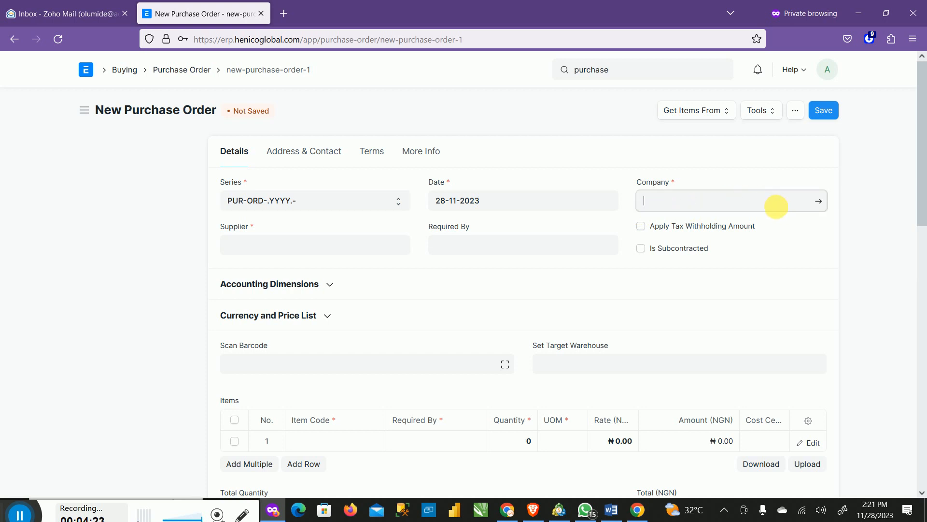
pyautogui.click(658, 252)
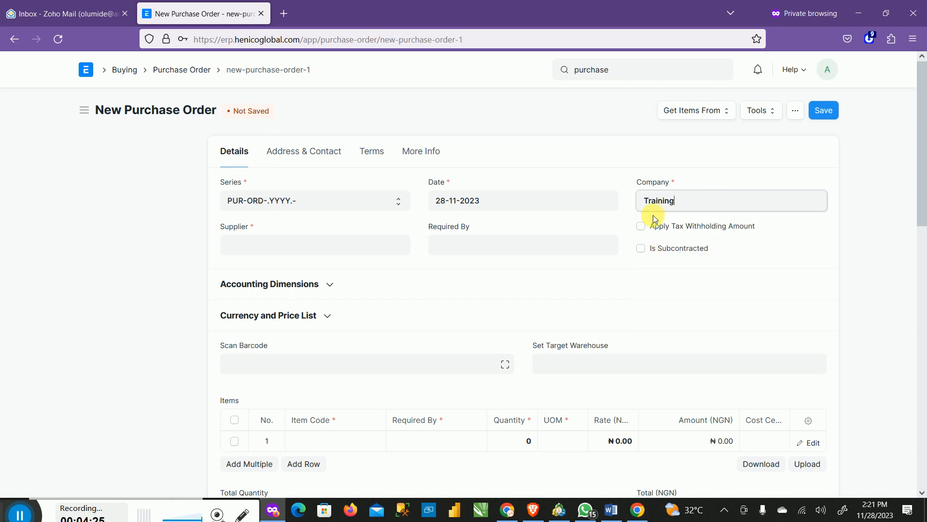
pyautogui.click(333, 255)
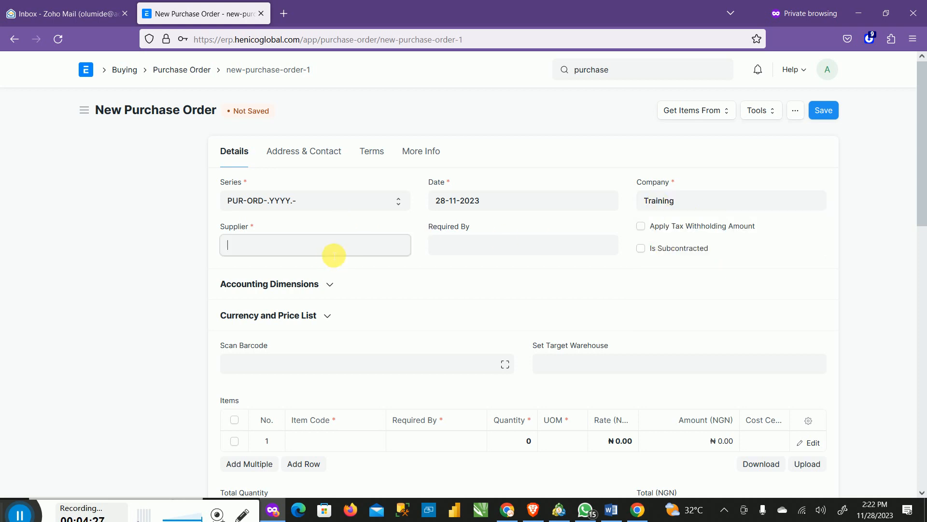
# Step: Set the purchase order's date to 01-09-2023 and choose STOCKGAP as the supplier
pyautogui.click(493, 202)
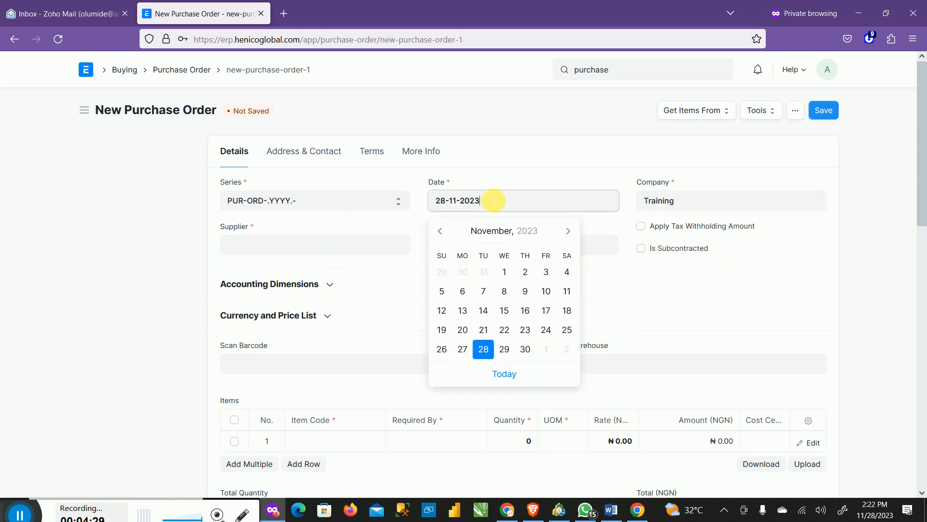
pyautogui.press('BackSpace')
pyautogui.press('BackSpace')
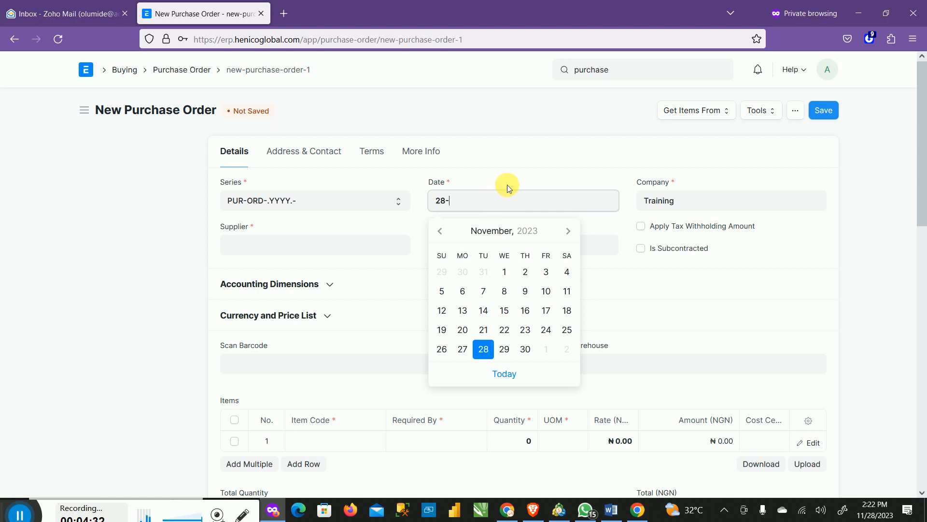
pyautogui.press('BackSpace')
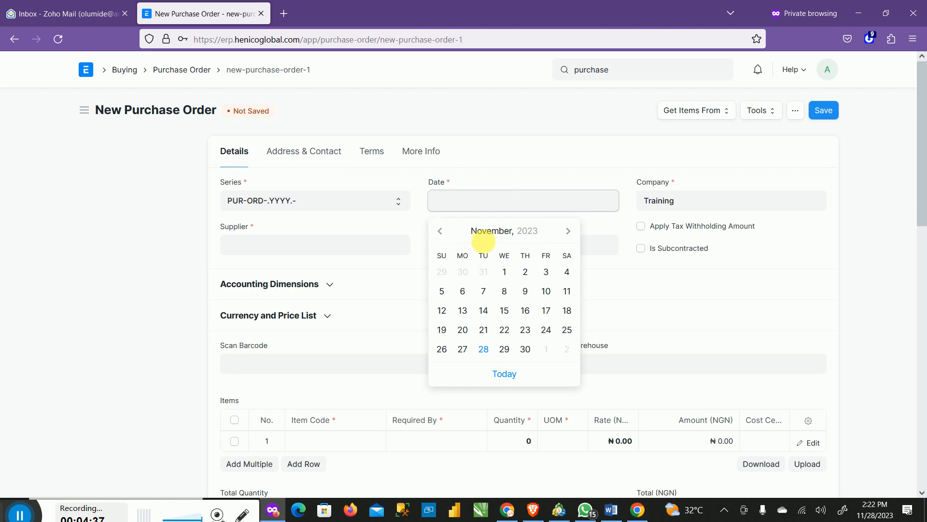
pyautogui.click(443, 229)
pyautogui.click(441, 227)
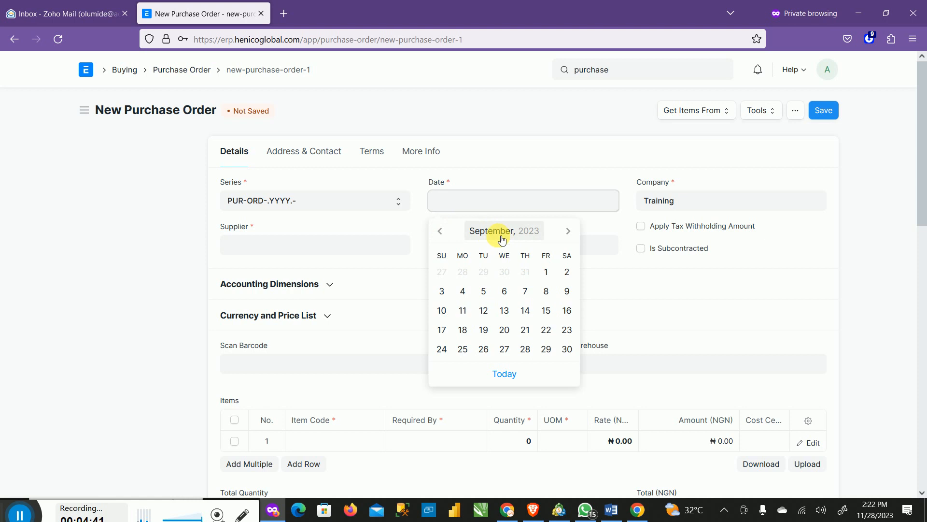
pyautogui.click(550, 273)
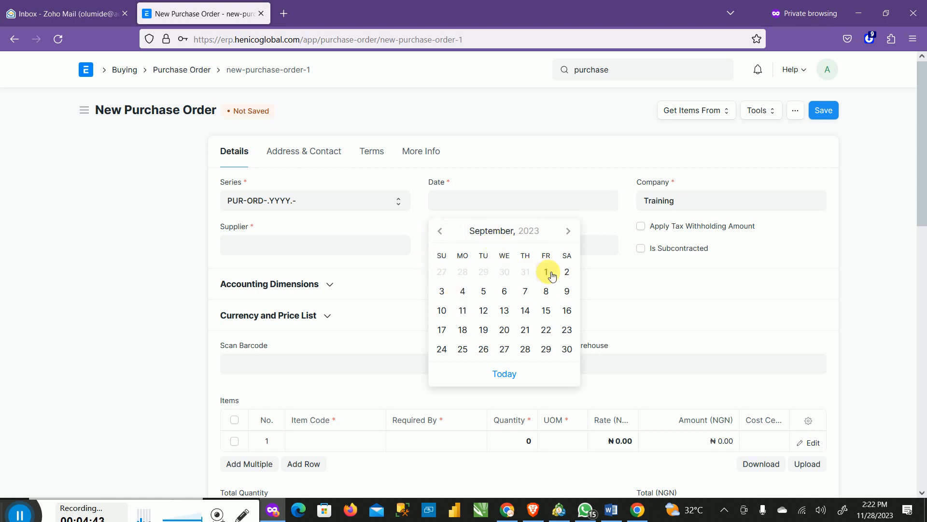
pyautogui.click(552, 276)
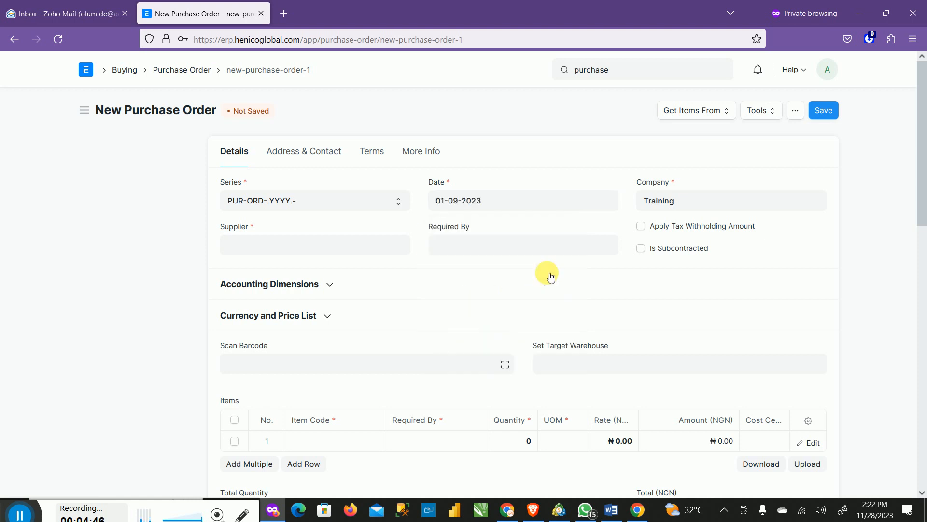
pyautogui.click(329, 239)
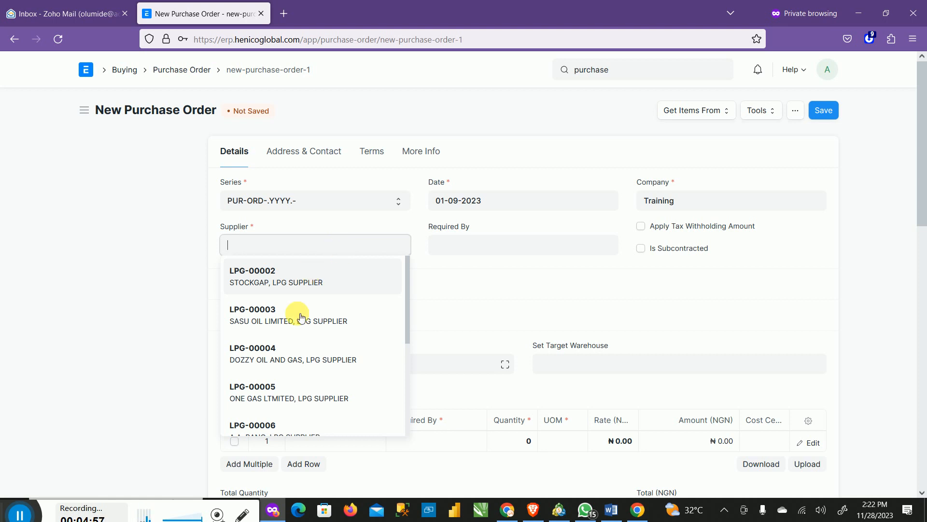
pyautogui.click(316, 269)
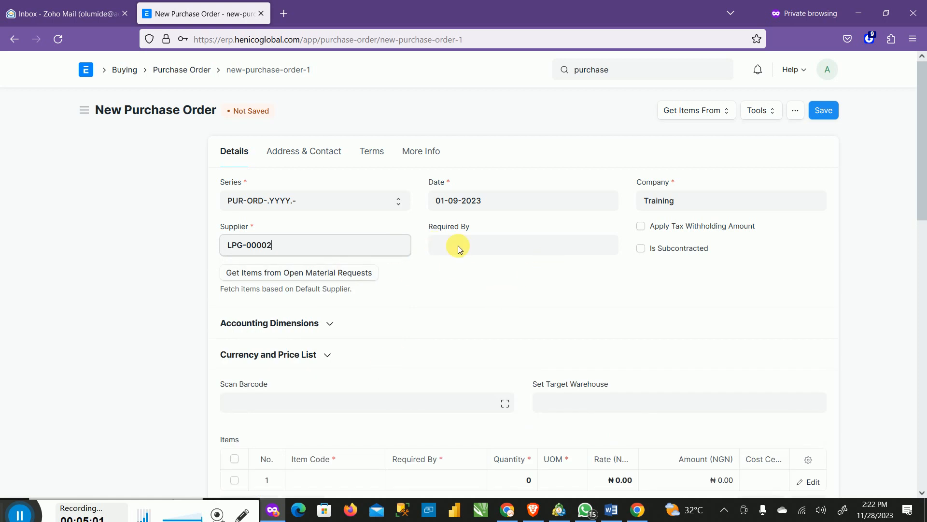
# Step: Set the purchase order's Required By date to 05-09-2023
pyautogui.click(478, 241)
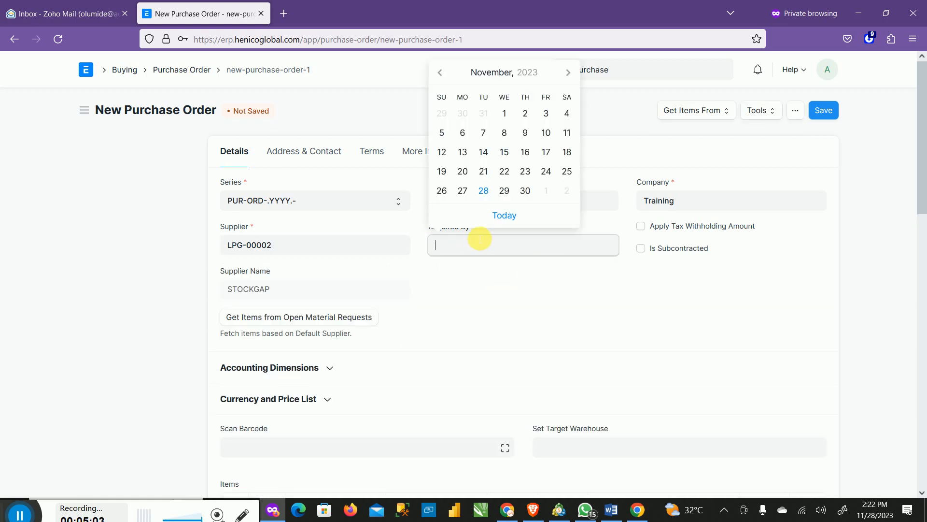
pyautogui.click(553, 289)
pyautogui.click(516, 241)
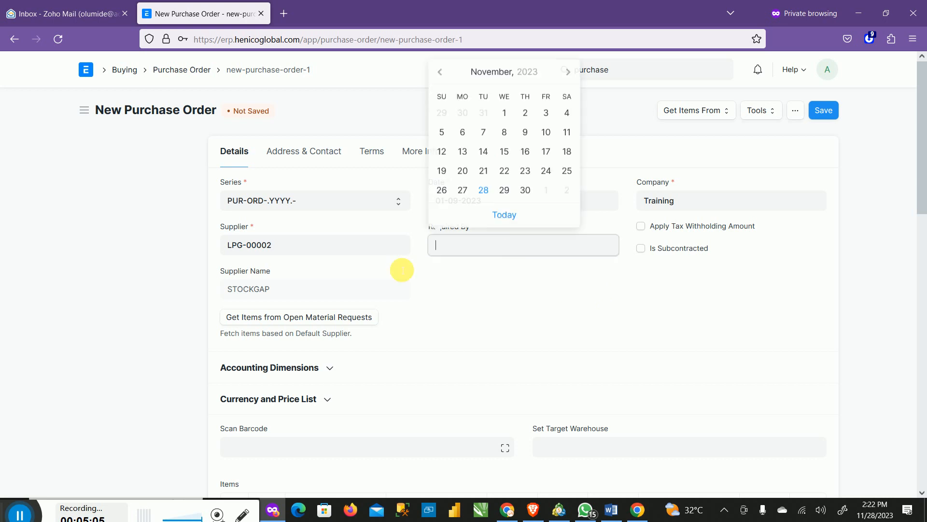
pyautogui.click(563, 320)
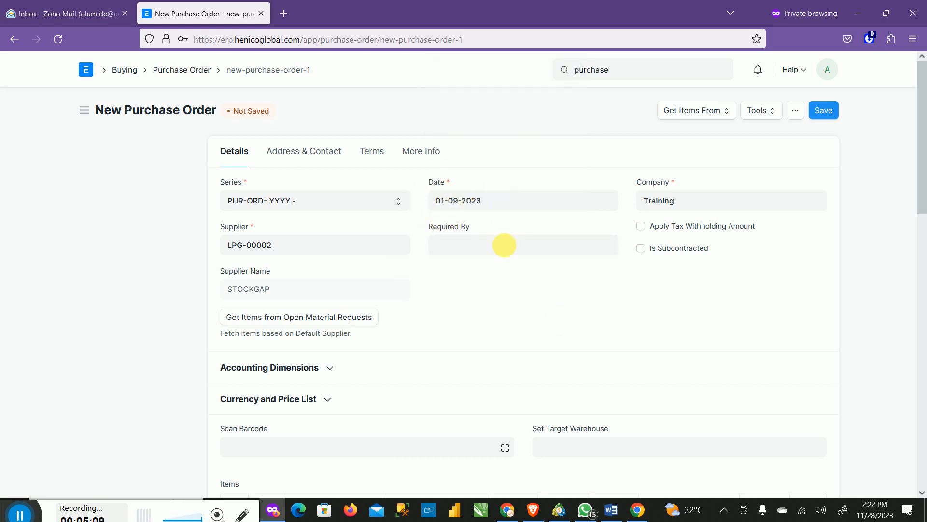
pyautogui.click(479, 247)
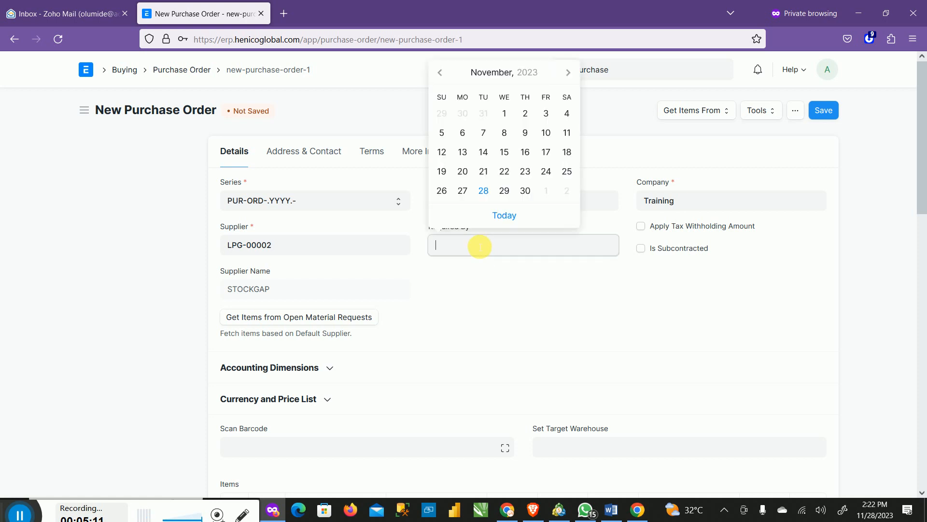
pyautogui.click(516, 266)
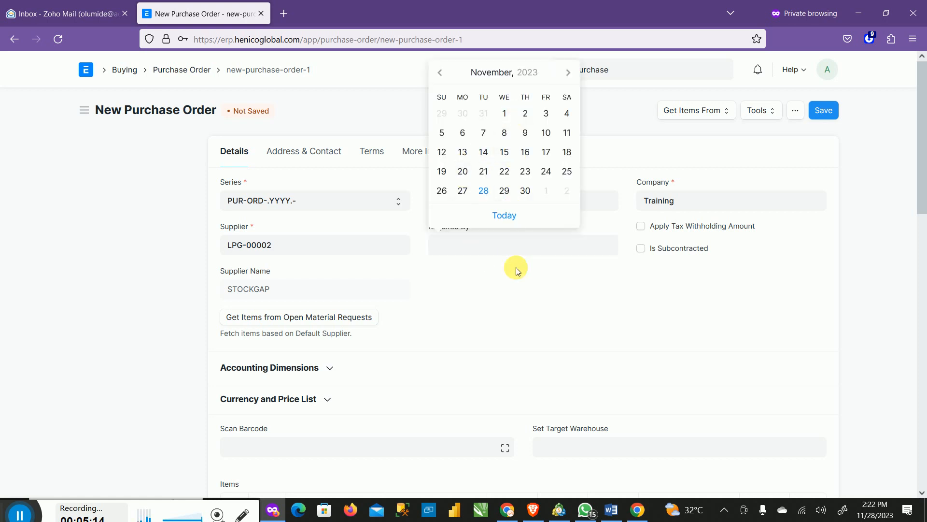
pyautogui.click(466, 253)
pyautogui.click(441, 72)
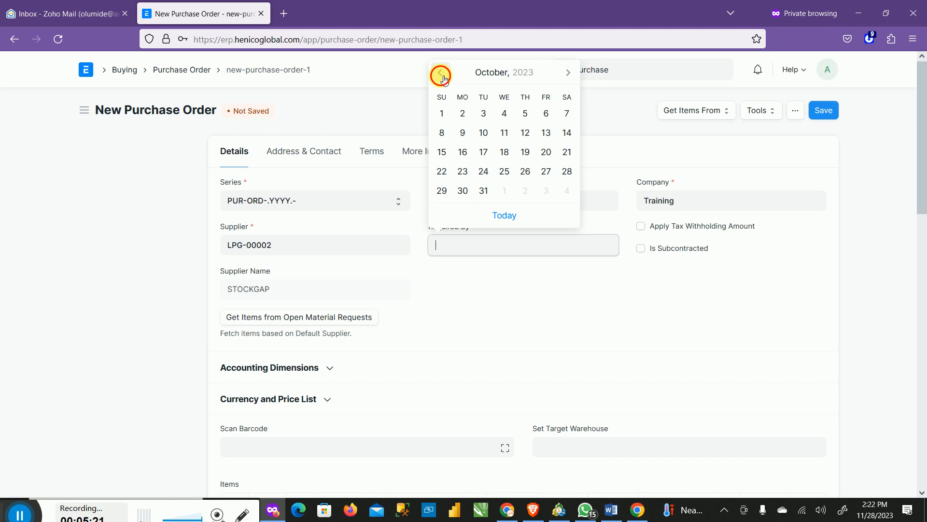
pyautogui.click(442, 73)
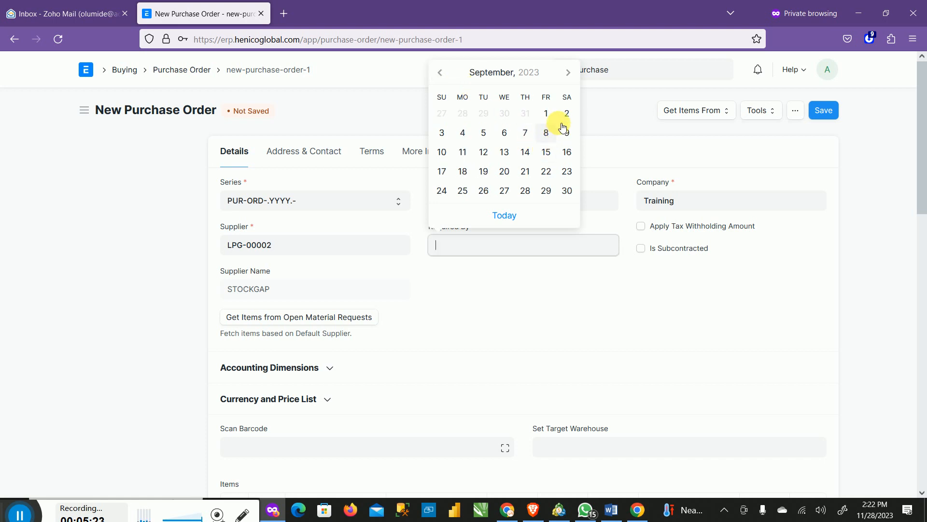
pyautogui.click(489, 129)
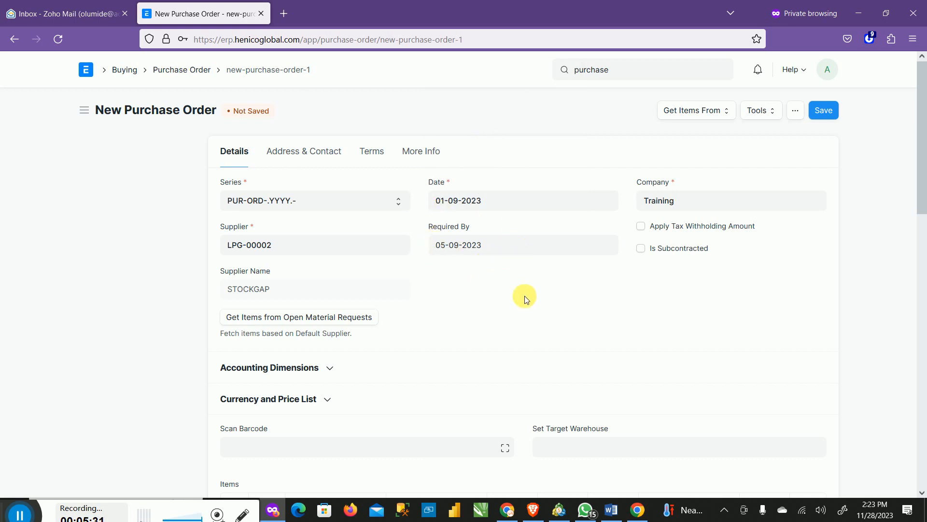
# Step: Set the purchase order's target warehouse to Goods In Transit - TRA
pyautogui.scroll(-3, 538, 299)
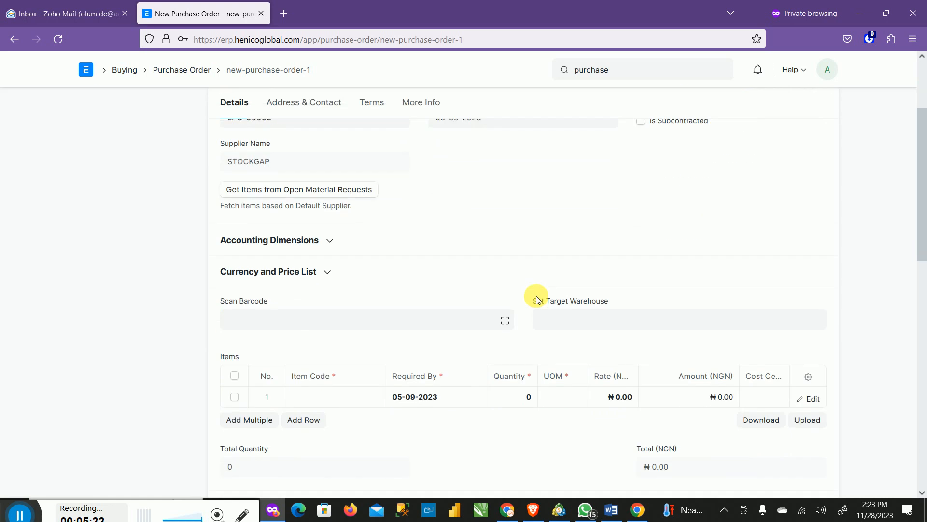
pyautogui.scroll(-5, 487, 248)
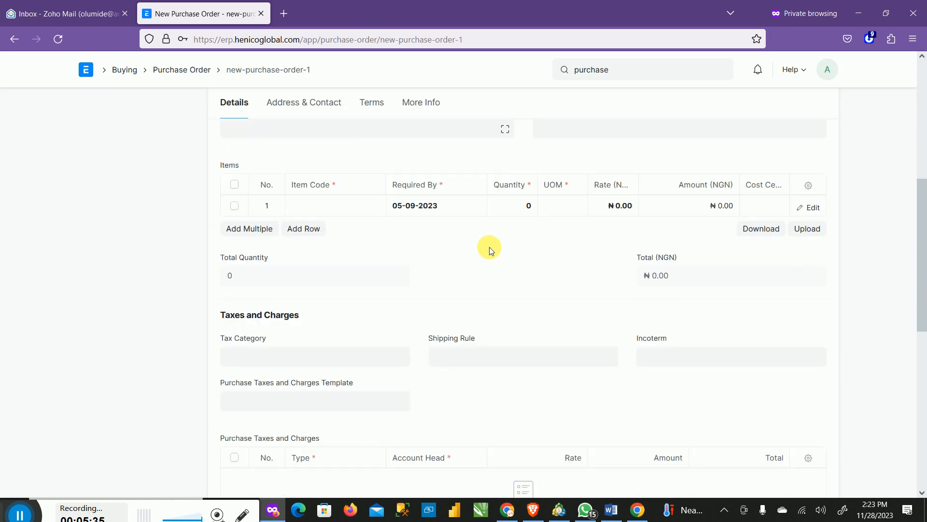
pyautogui.scroll(5, 485, 280)
pyautogui.scroll(3, 484, 299)
pyautogui.scroll(-12, 542, 278)
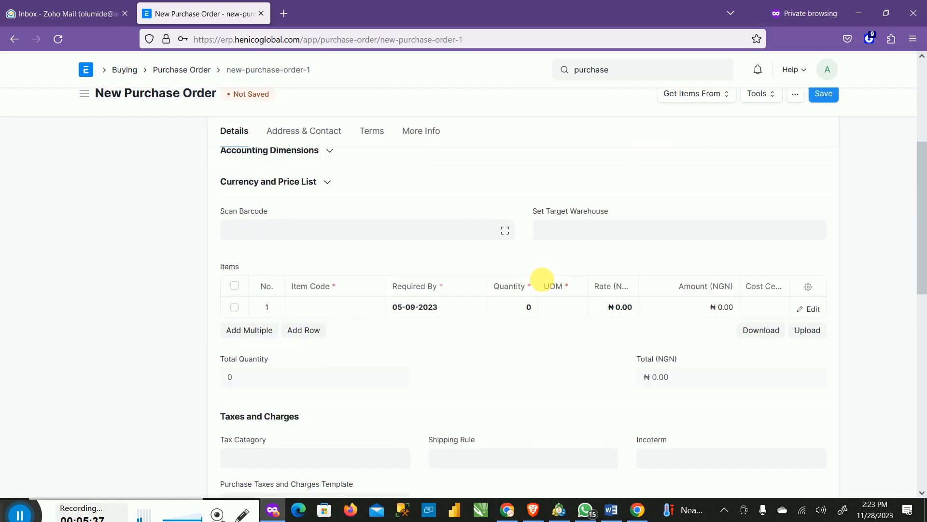
pyautogui.scroll(9, 538, 282)
pyautogui.scroll(1, 540, 285)
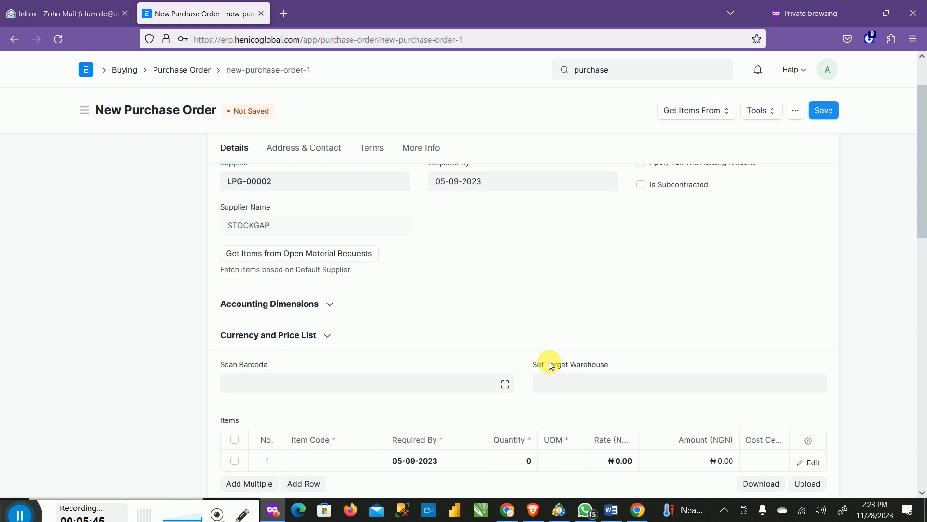
pyautogui.click(584, 391)
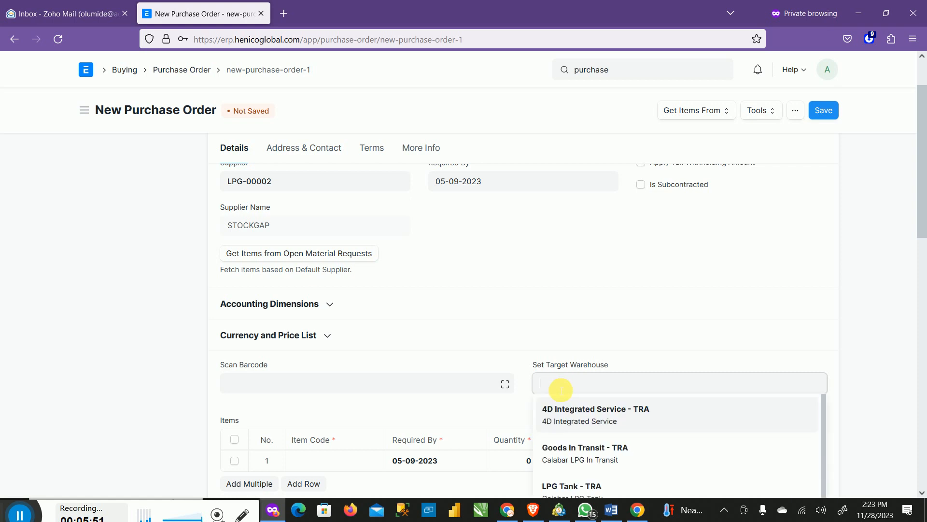
pyautogui.scroll(-4, 710, 363)
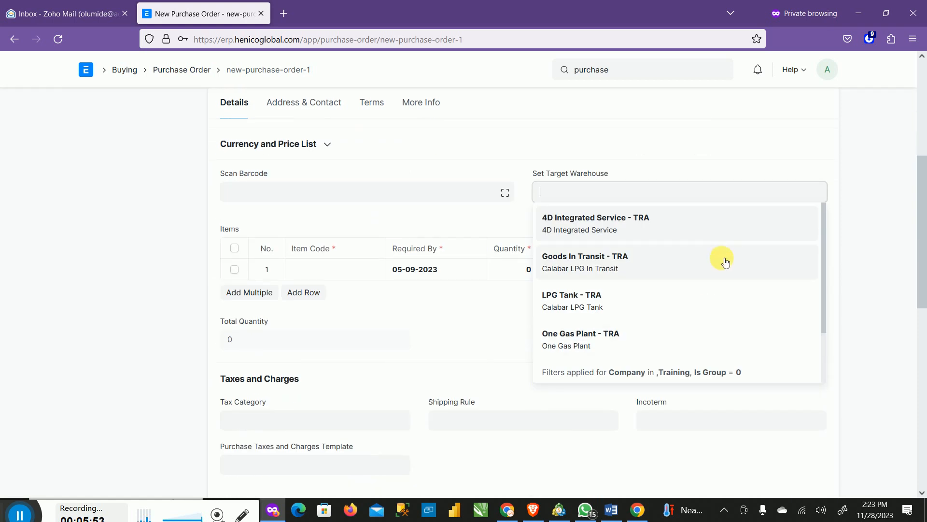
pyautogui.scroll(-2, 727, 289)
pyautogui.scroll(3, 705, 271)
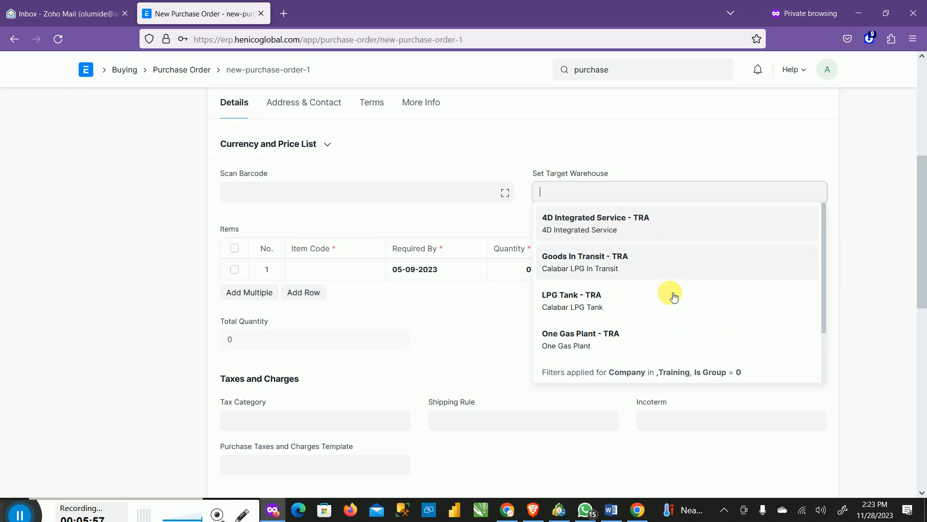
pyautogui.click(593, 262)
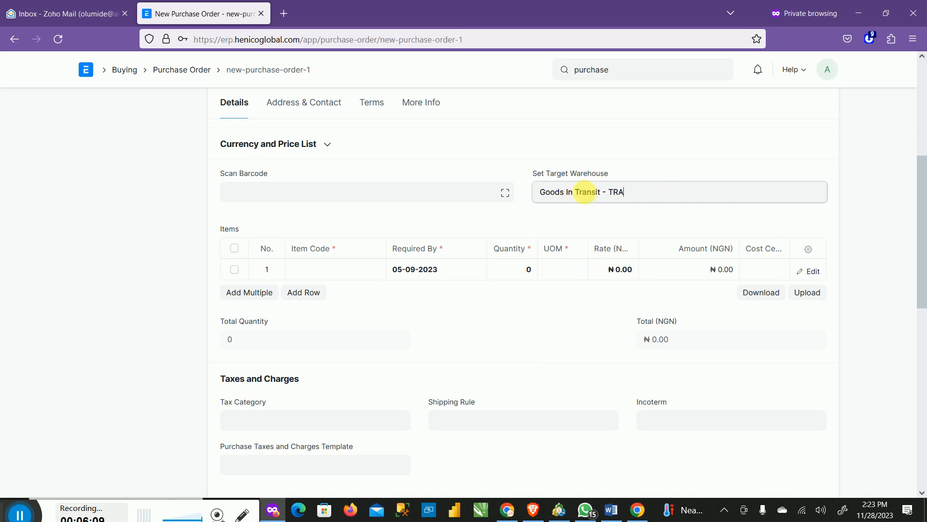
pyautogui.click(718, 169)
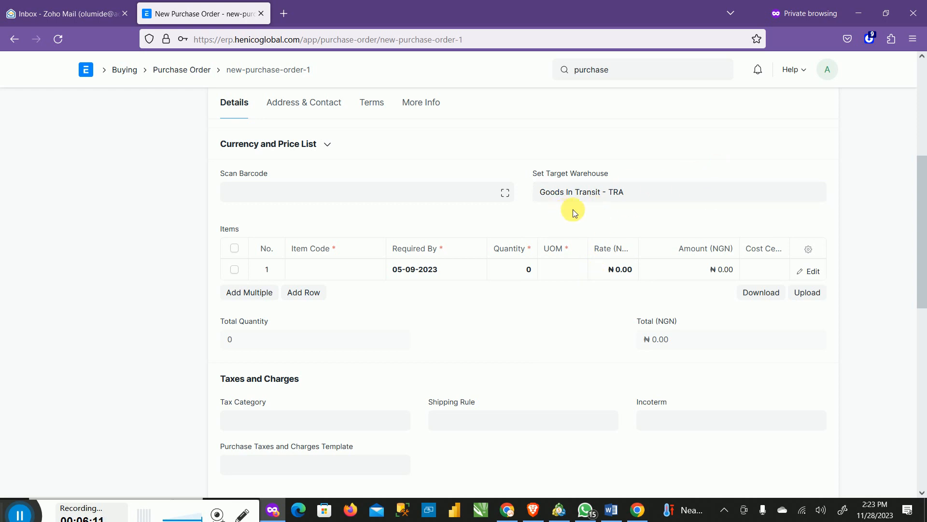
# Step: Choose LPG as the item code in the first row of the Items table
pyautogui.scroll(5, 715, 198)
pyautogui.scroll(-4, 713, 203)
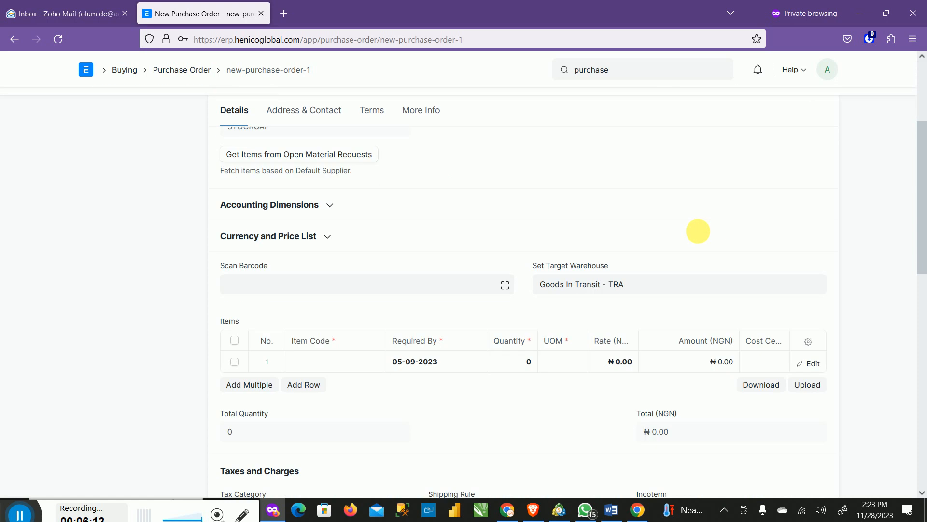
pyautogui.click(339, 332)
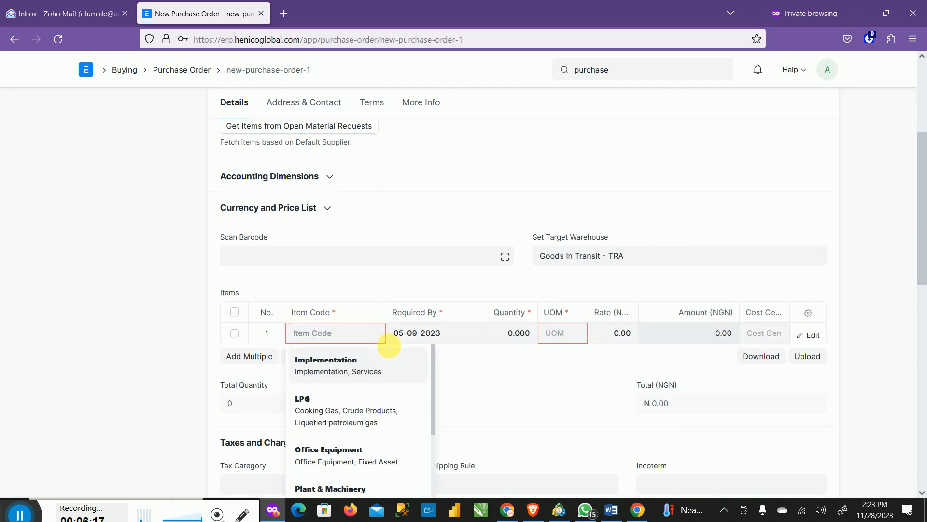
pyautogui.click(339, 413)
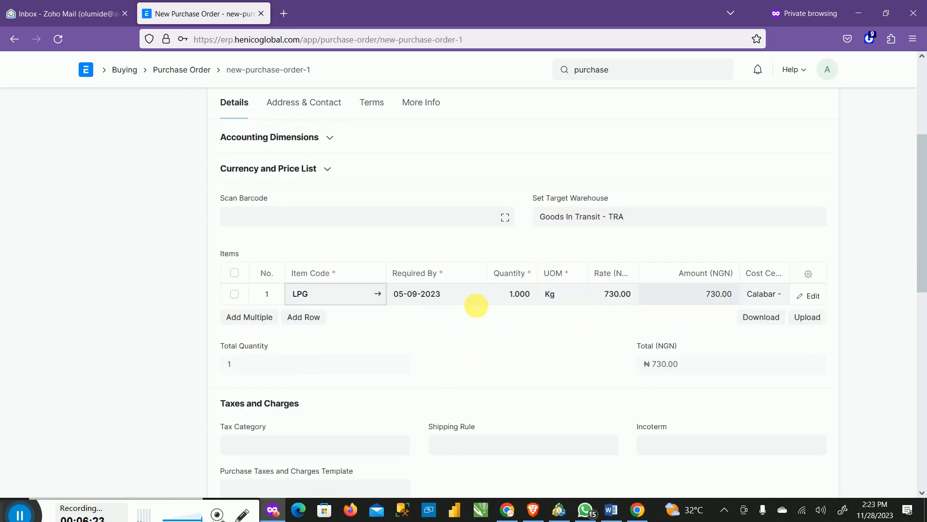
# Step: Set the LPG item's quantity to 20,000
pyautogui.scroll(2, 491, 327)
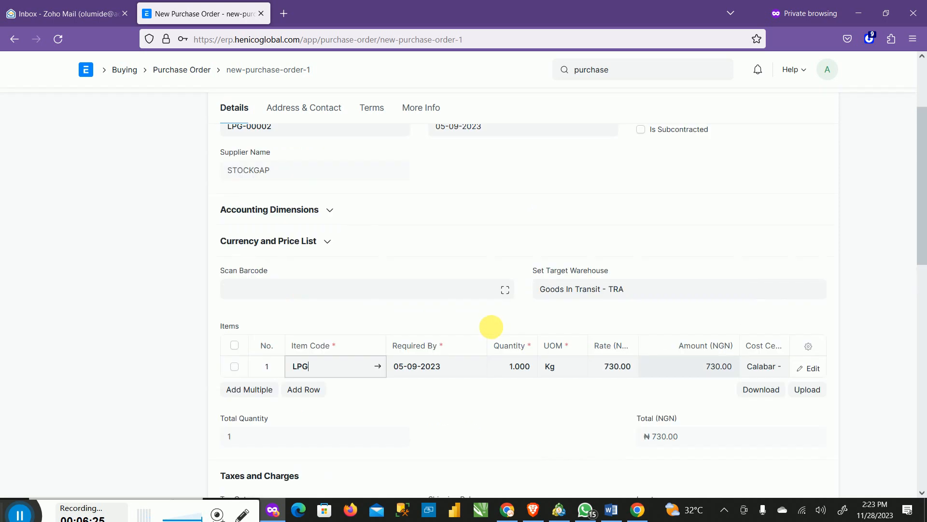
pyautogui.scroll(3, 491, 326)
pyautogui.scroll(-5, 405, 439)
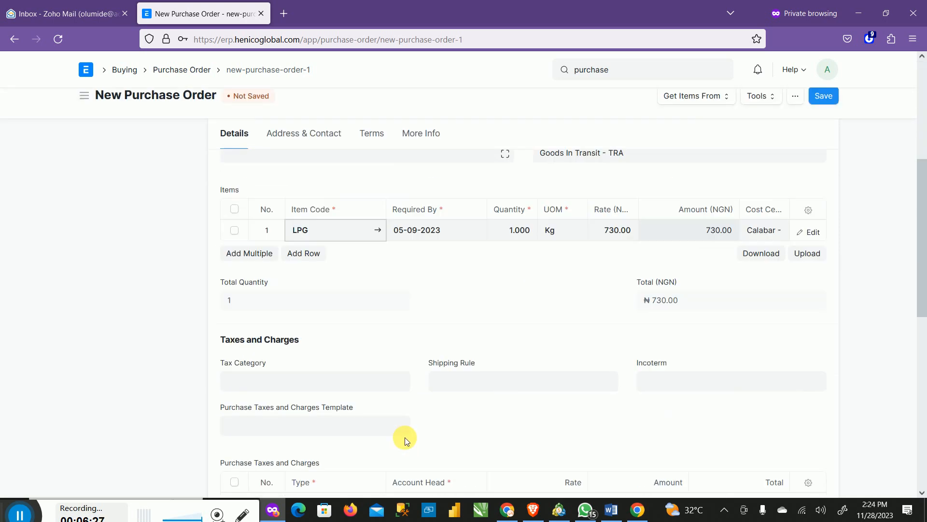
pyautogui.click(511, 230)
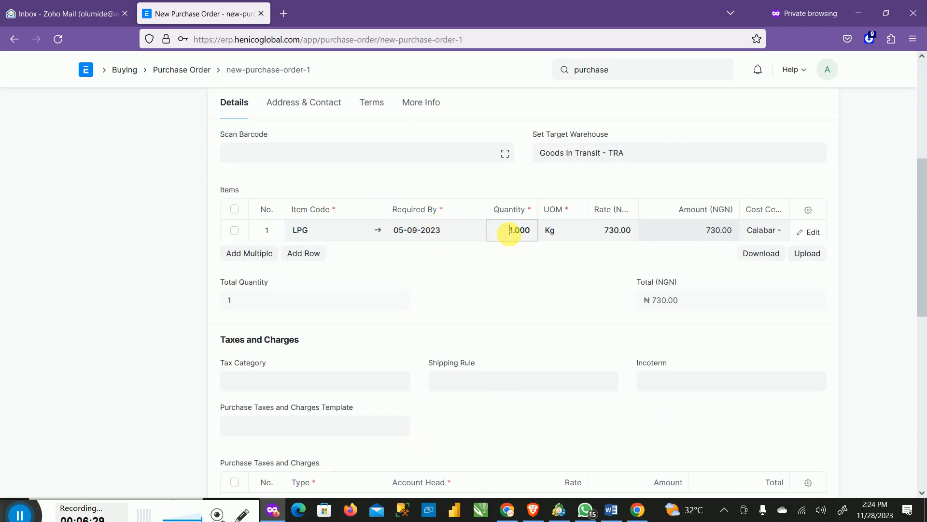
pyautogui.moveTo(521, 234); pyautogui.dragTo(499, 253)
pyautogui.write('2')
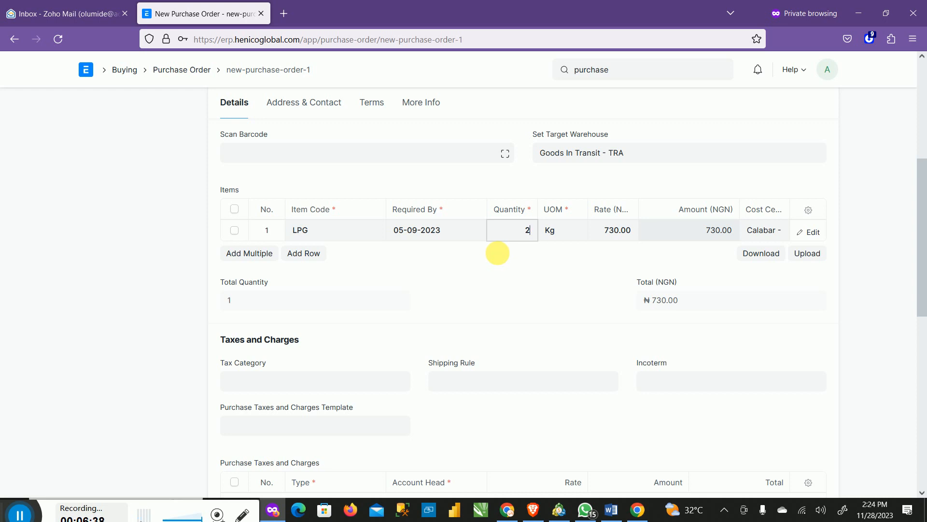
pyautogui.press('Tab')
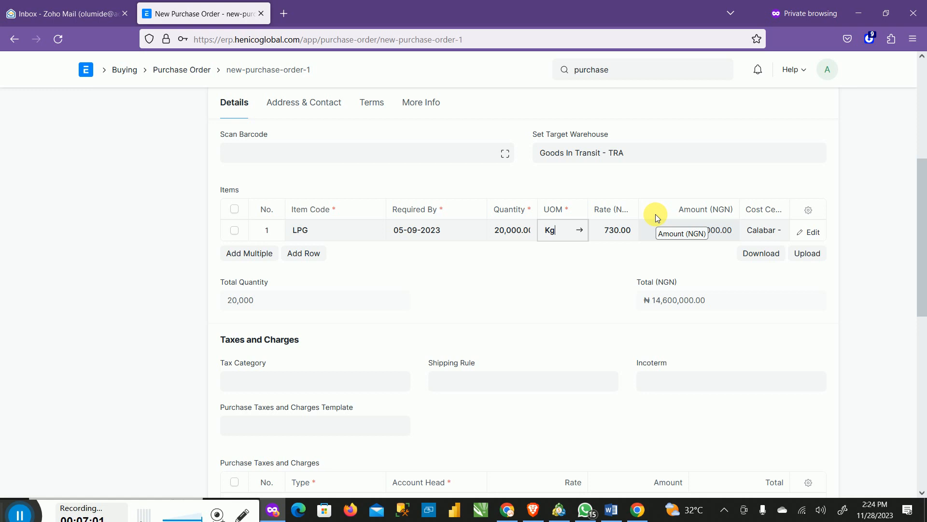
pyautogui.click(614, 232)
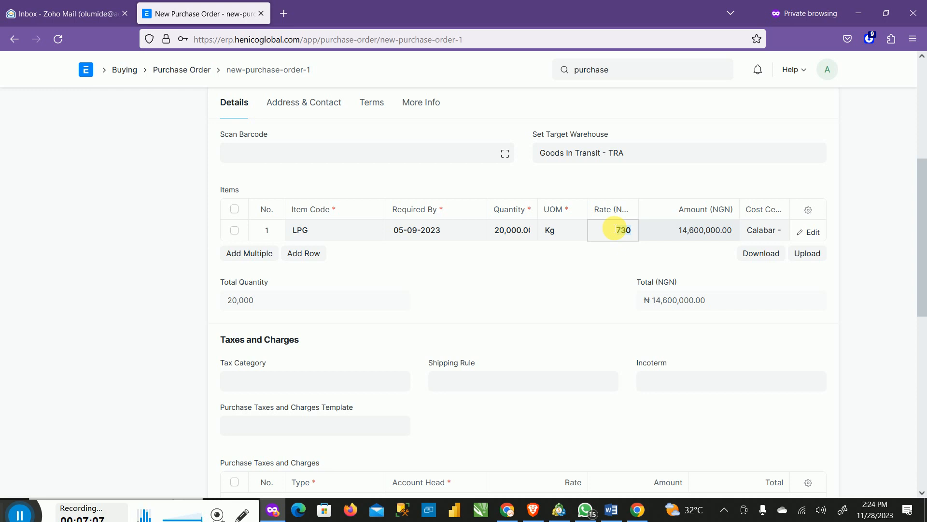
pyautogui.moveTo(614, 229); pyautogui.dragTo(611, 220)
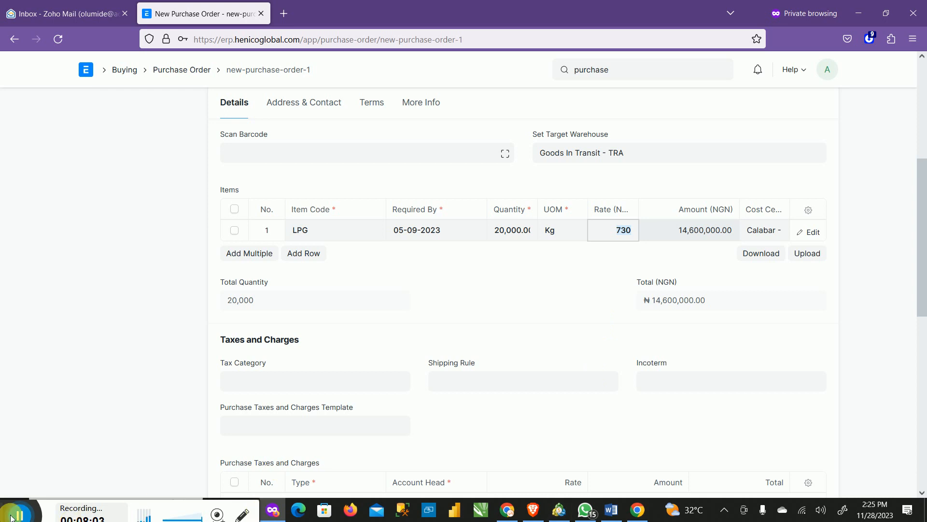
pyautogui.moveTo(5, 514); pyautogui.dragTo(106, 518)
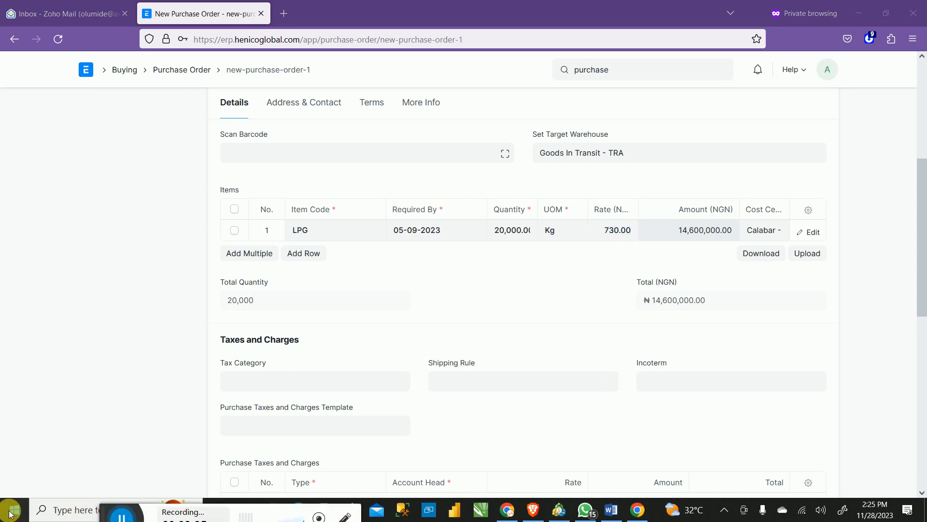
pyautogui.click(12, 510)
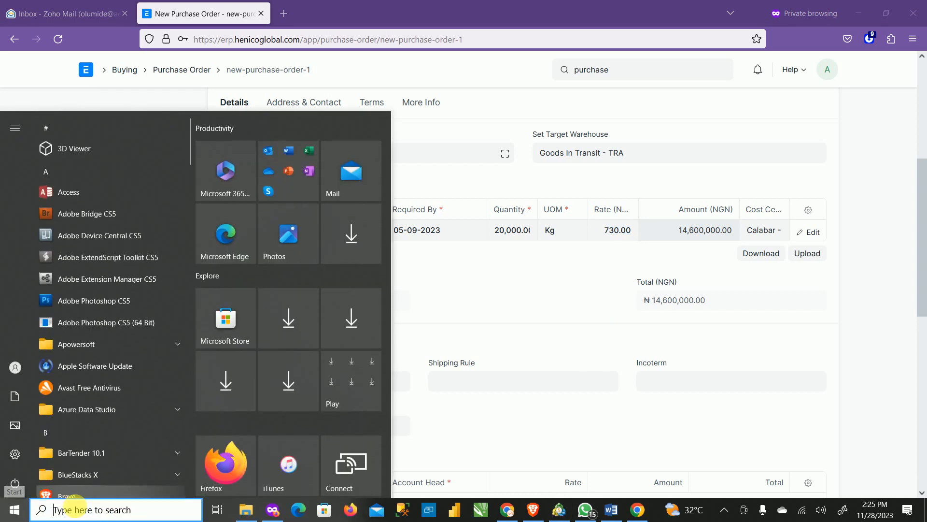
pyautogui.write('ca')
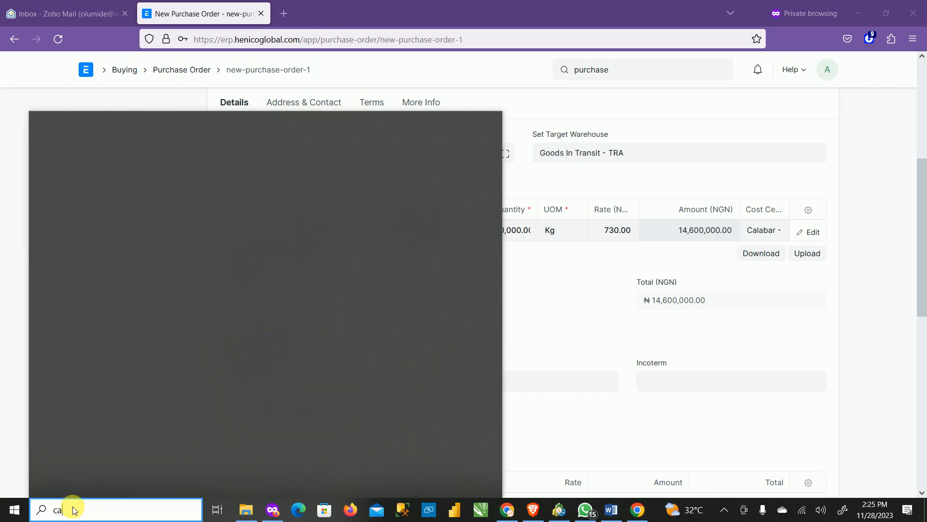
pyautogui.write('l')
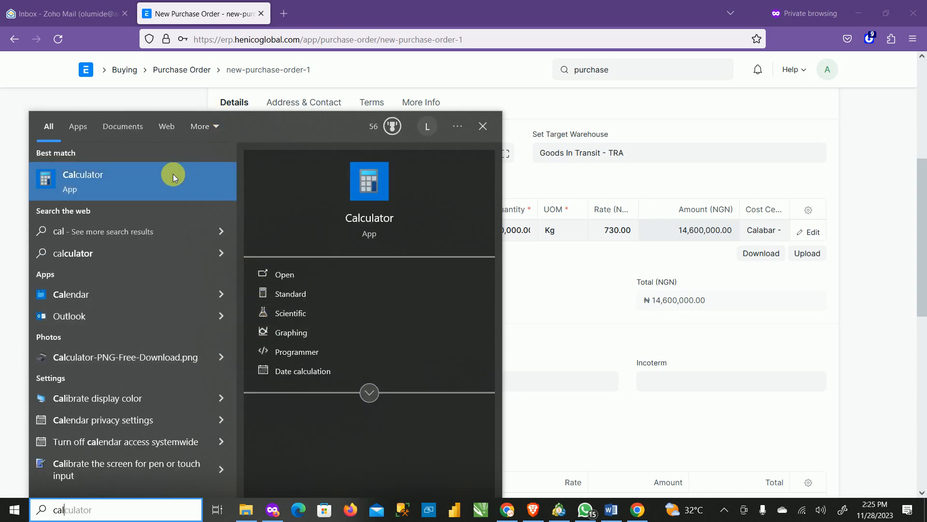
pyautogui.click(193, 188)
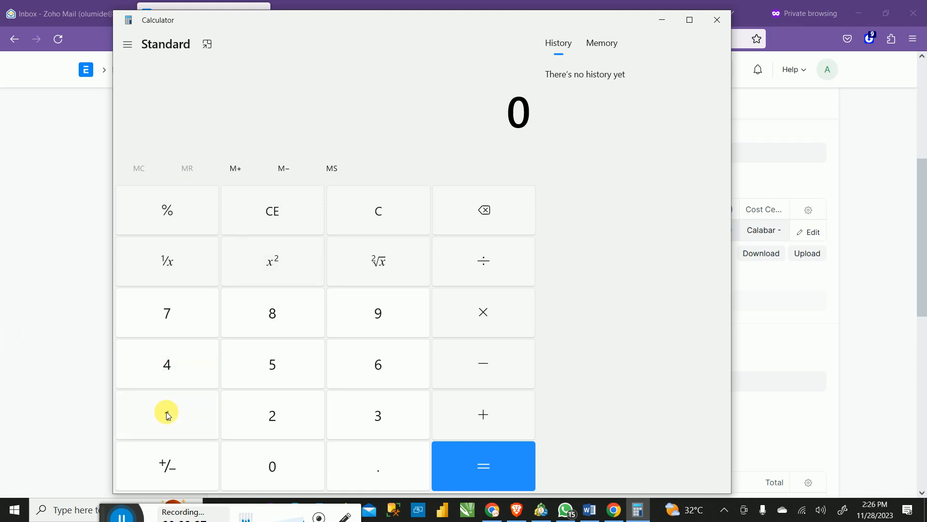
pyautogui.click(717, 20)
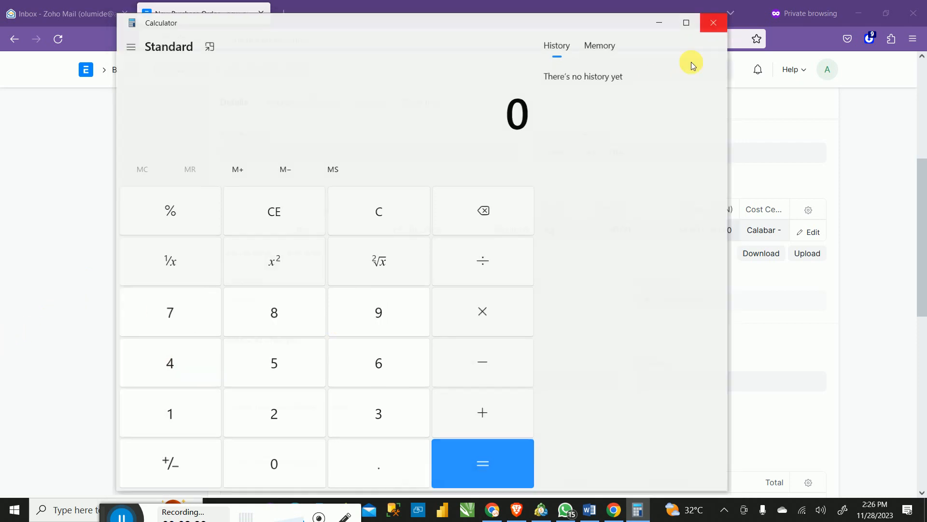
# Step: Set the LPG item's rate to 700 NGN
pyautogui.click(621, 231)
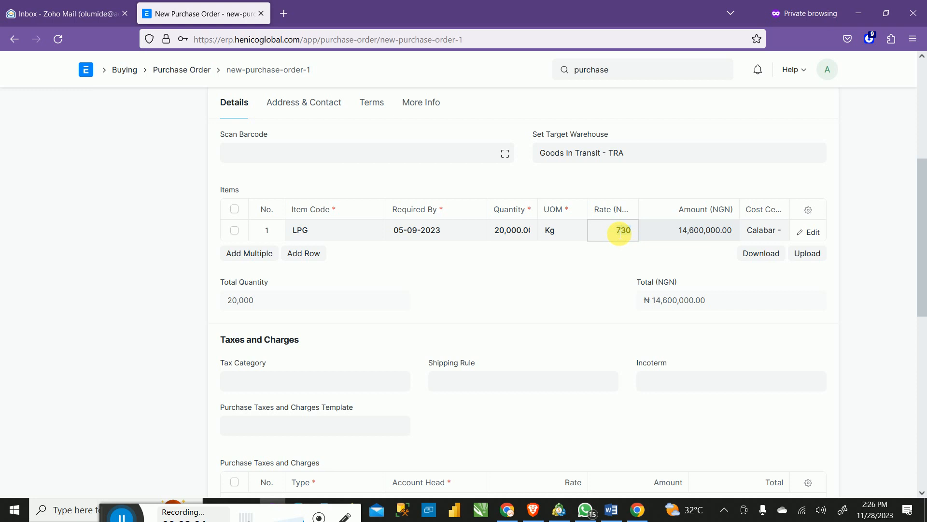
pyautogui.press('BackSpace')
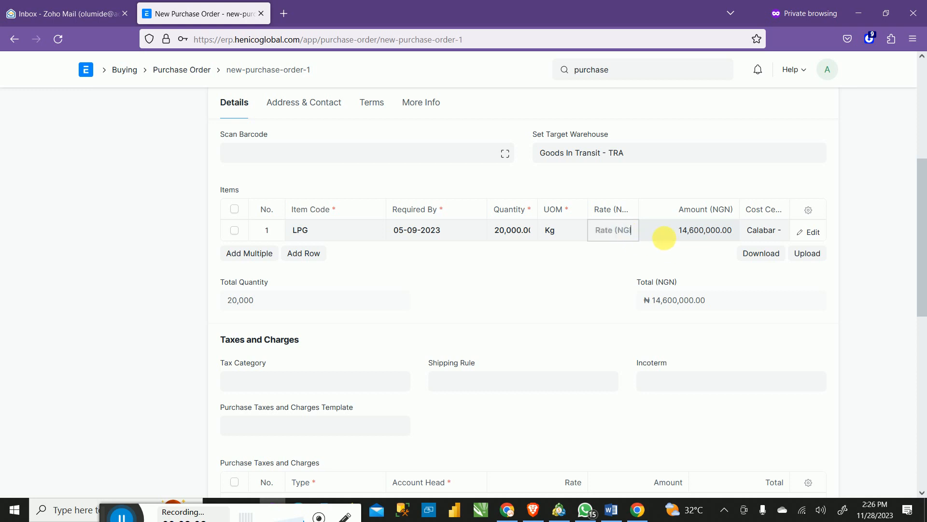
pyautogui.write('700')
pyautogui.press('Tab')
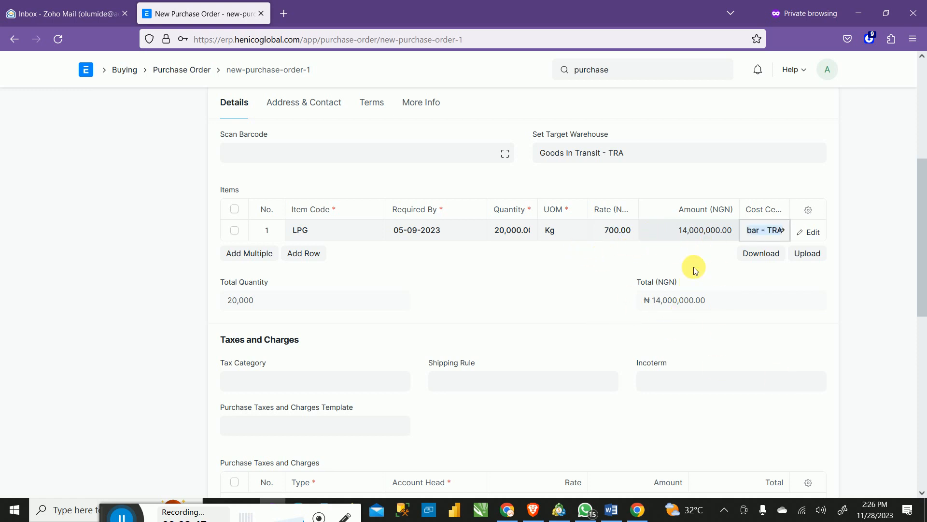
pyautogui.click(783, 238)
pyautogui.click(776, 238)
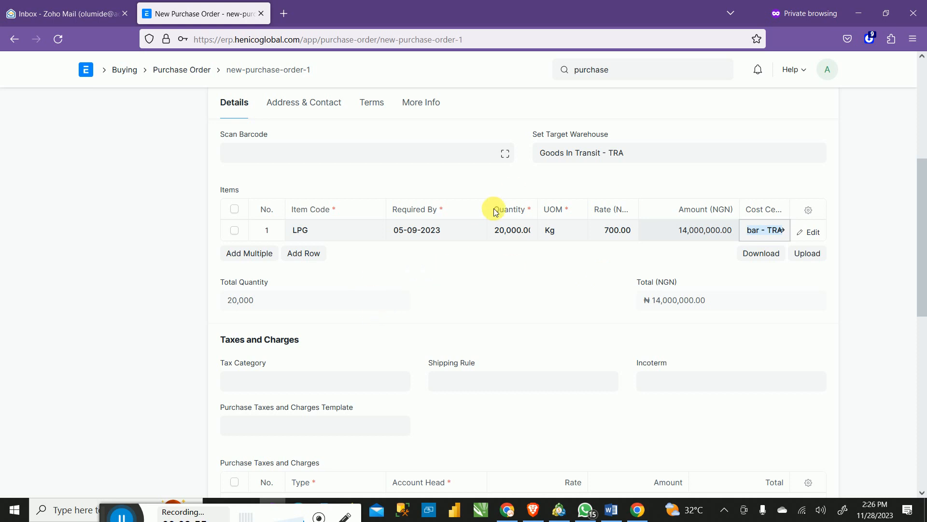
# Step: Check the taxes and totals sections, leaving the taxes empty, and save the purchase order
pyautogui.scroll(-4, 355, 270)
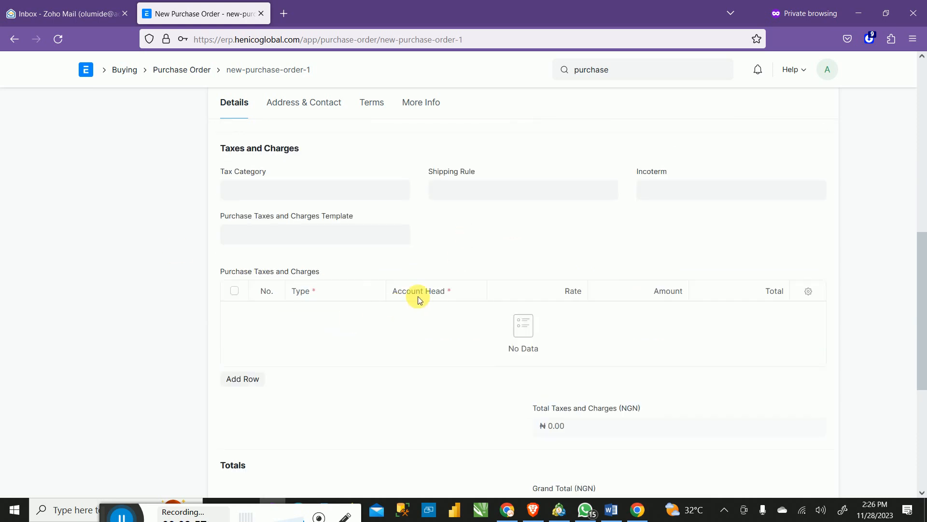
pyautogui.scroll(-4, 430, 306)
pyautogui.scroll(4, 428, 307)
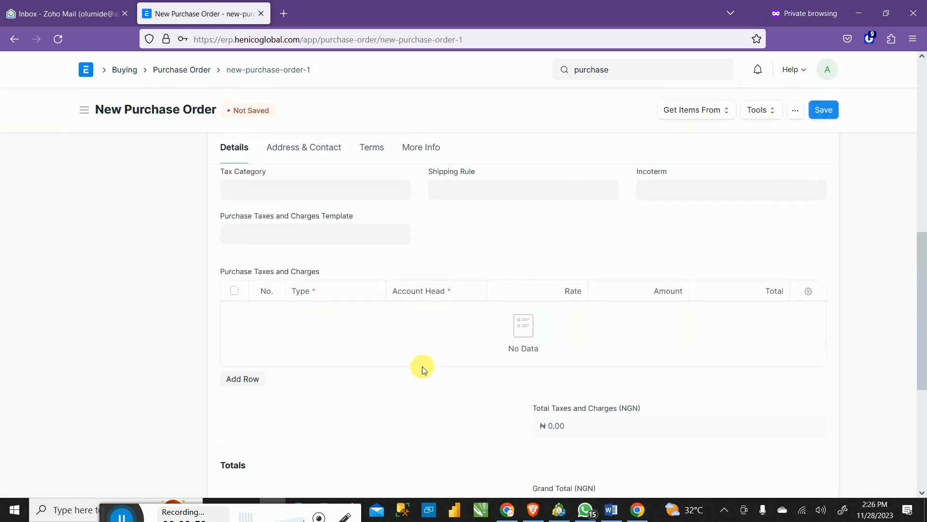
pyautogui.scroll(4, 440, 312)
pyautogui.scroll(-7, 441, 311)
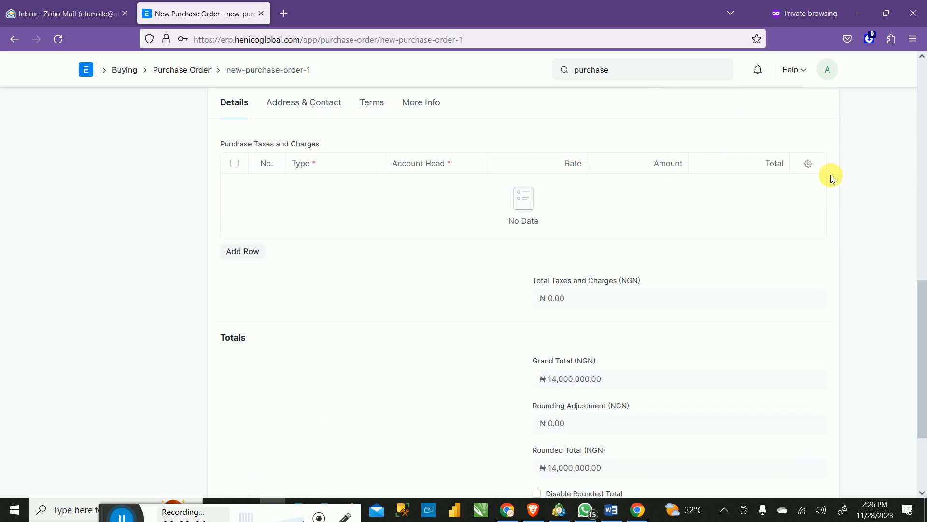
pyautogui.scroll(7, 842, 166)
pyautogui.click(818, 109)
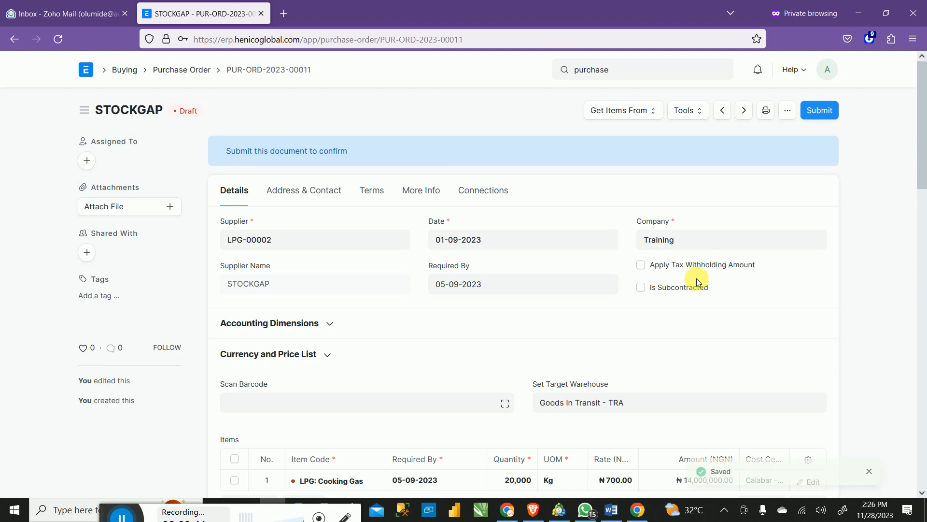
pyautogui.scroll(-10, 666, 290)
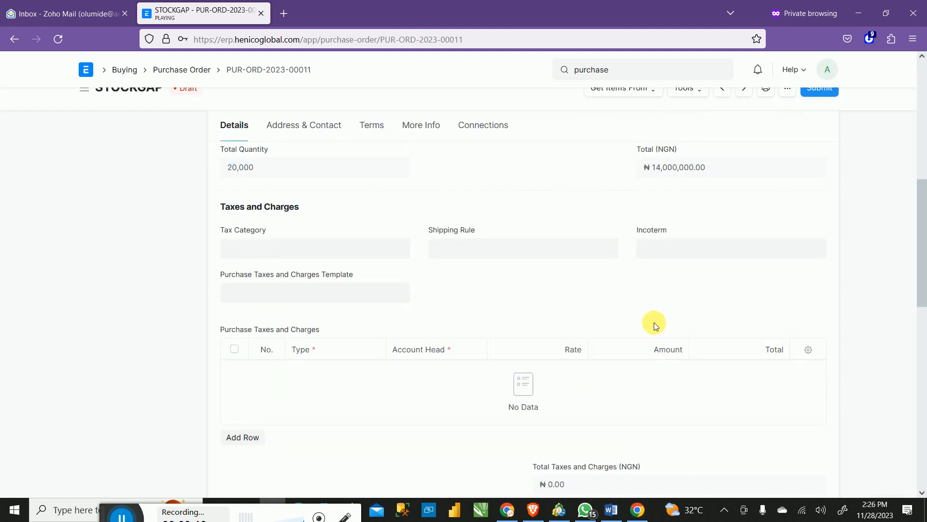
pyautogui.scroll(6, 654, 311)
pyautogui.scroll(5, 657, 321)
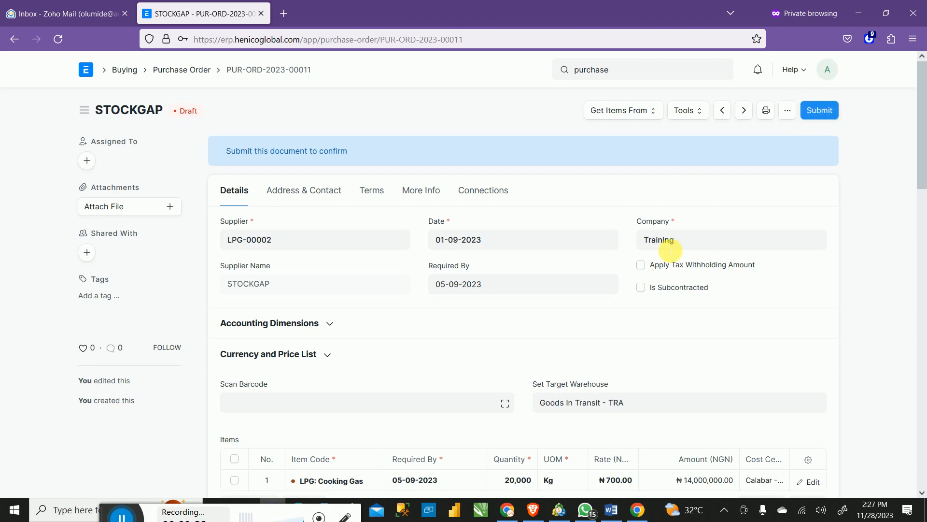
# Step: Review the draft purchase order's item and totals, submit it, and confirm the submission
pyautogui.scroll(-8, 607, 370)
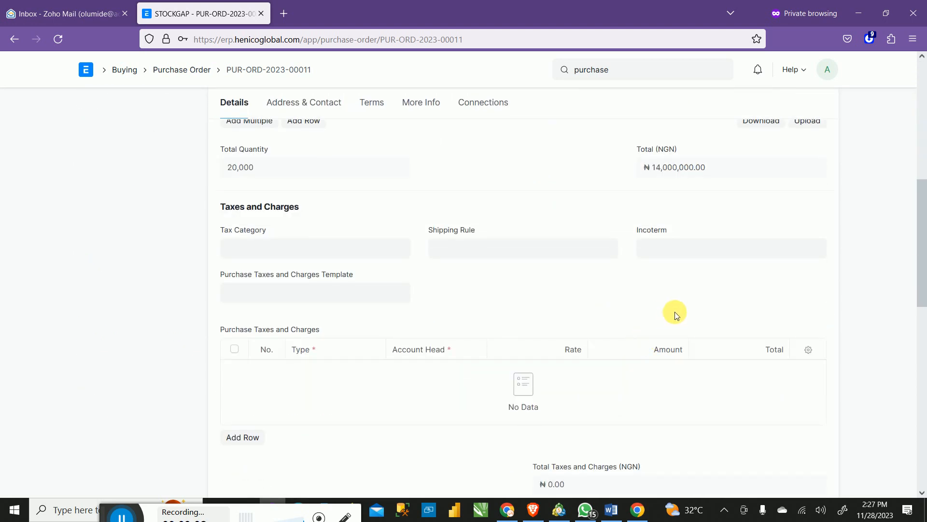
pyautogui.scroll(5, 674, 312)
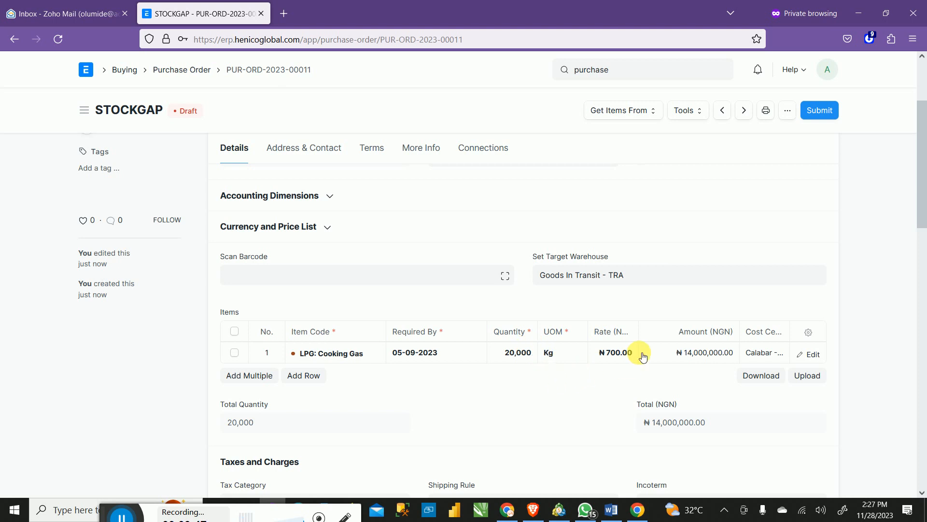
pyautogui.click(815, 116)
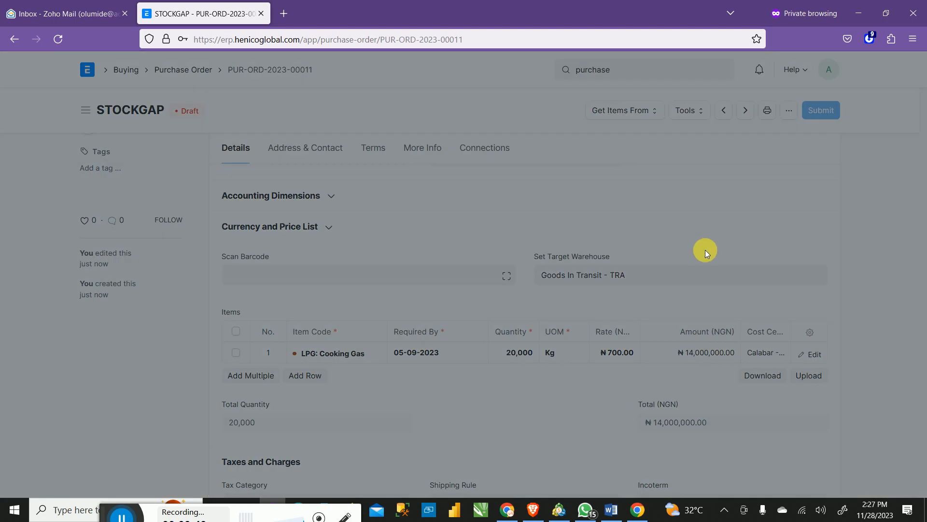
pyautogui.click(608, 154)
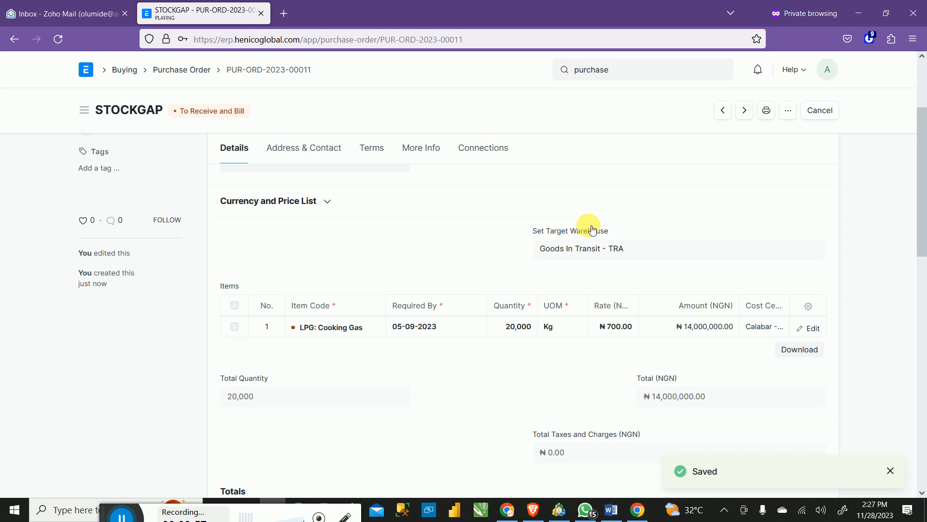
# Step: Review the submitted purchase order and its print preview, and return to the order form
pyautogui.scroll(-5, 676, 309)
pyautogui.scroll(-5, 685, 320)
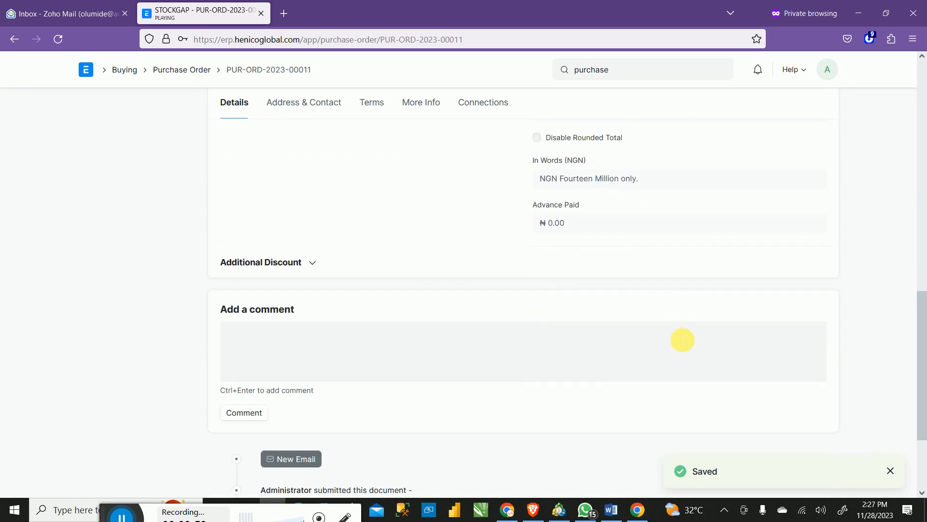
pyautogui.scroll(9, 676, 304)
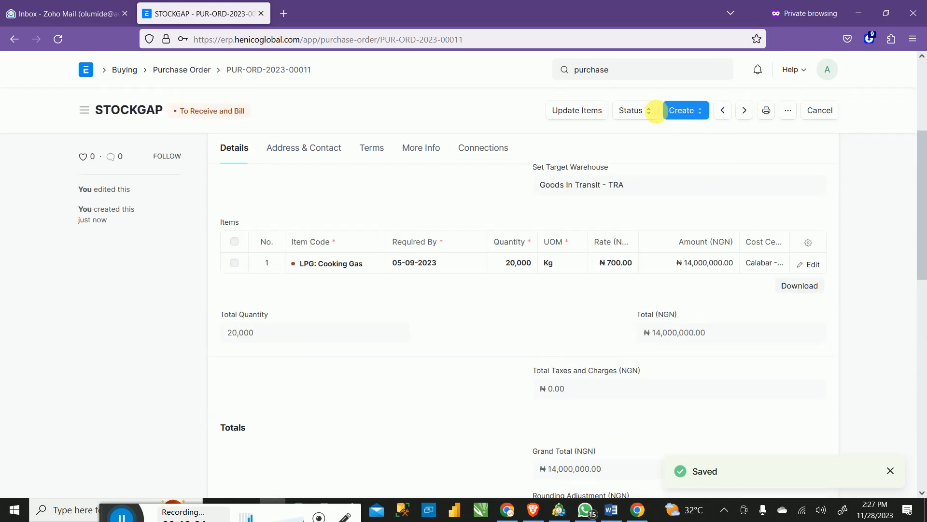
pyautogui.click(770, 117)
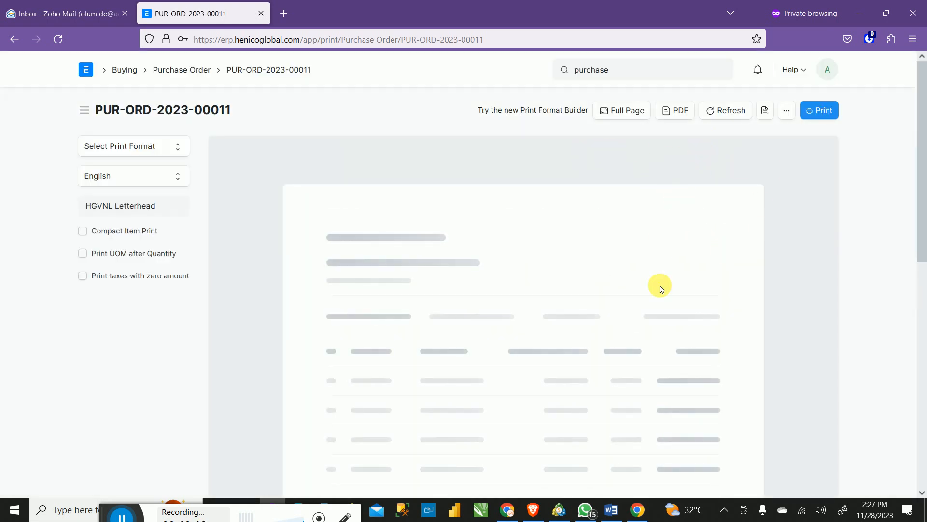
pyautogui.scroll(-8, 588, 265)
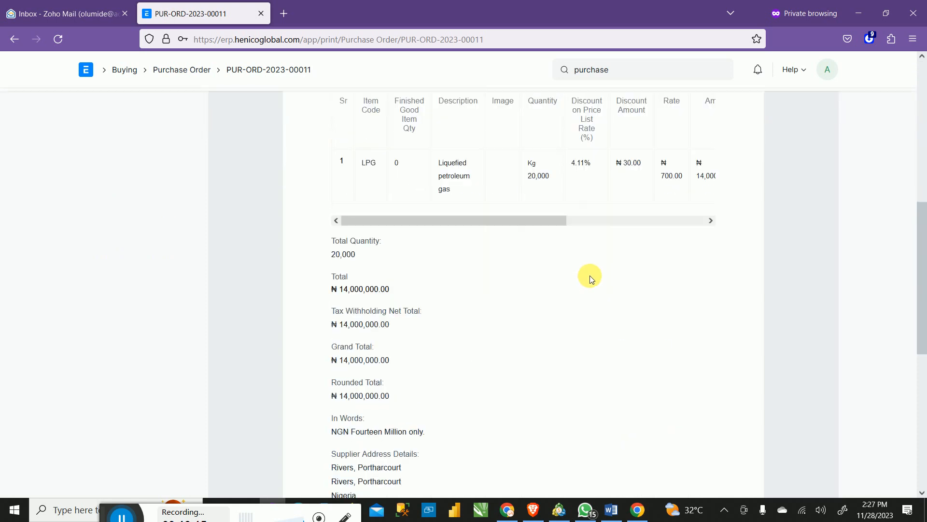
pyautogui.scroll(8, 589, 275)
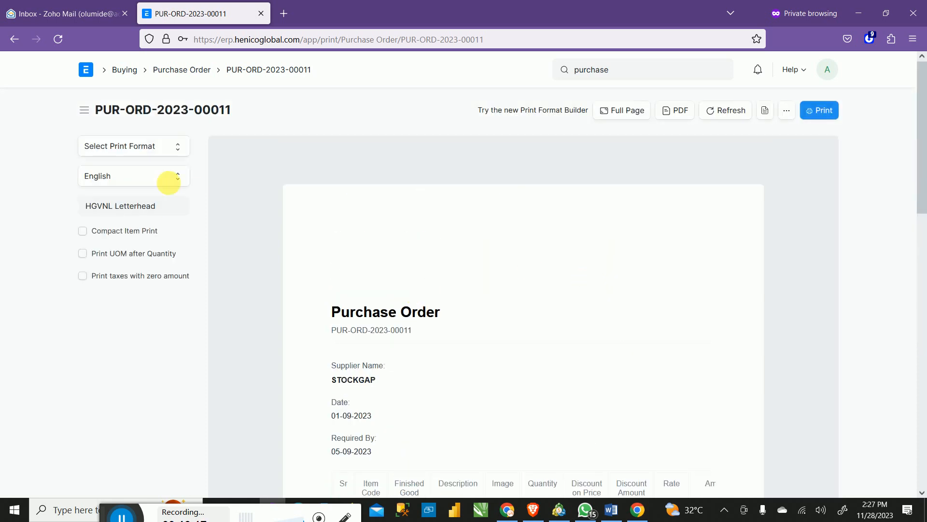
pyautogui.click(10, 39)
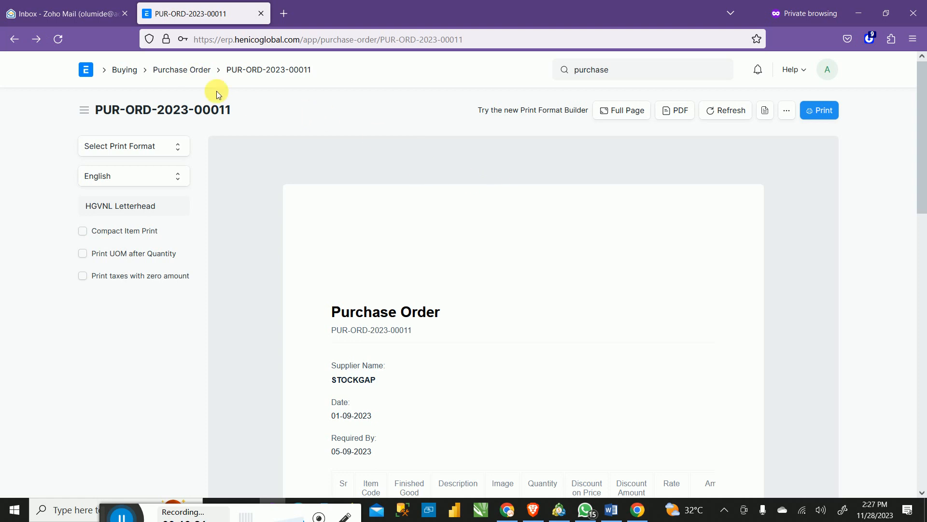
pyautogui.scroll(-8, 674, 267)
pyautogui.scroll(10, 662, 202)
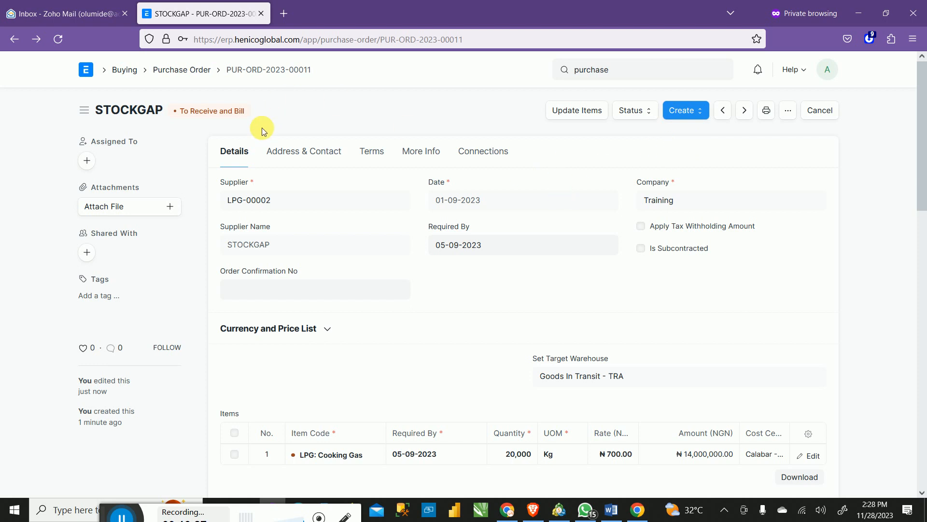
# Step: Check the order's status in the Purchase Order list and reopen the STOCKGAP order dated 01-09-2023 to review its details
pyautogui.click(199, 72)
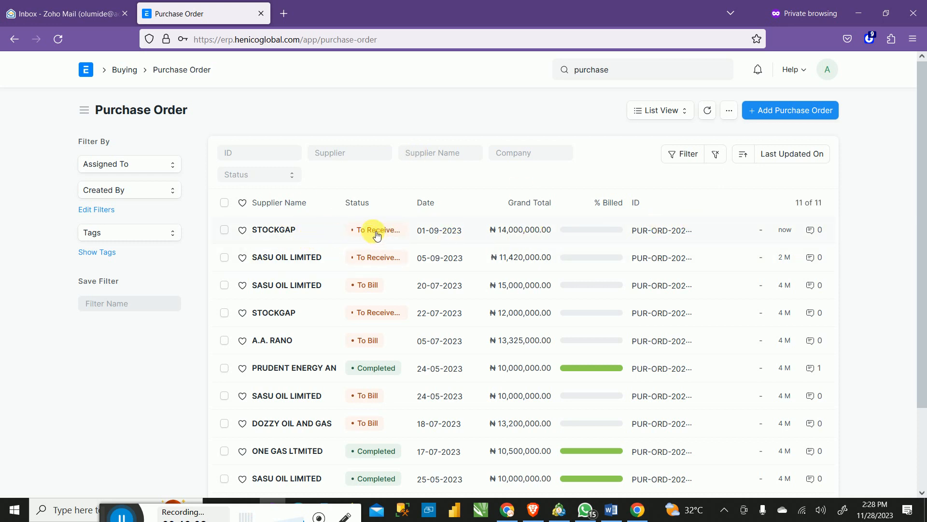
pyautogui.click(277, 230)
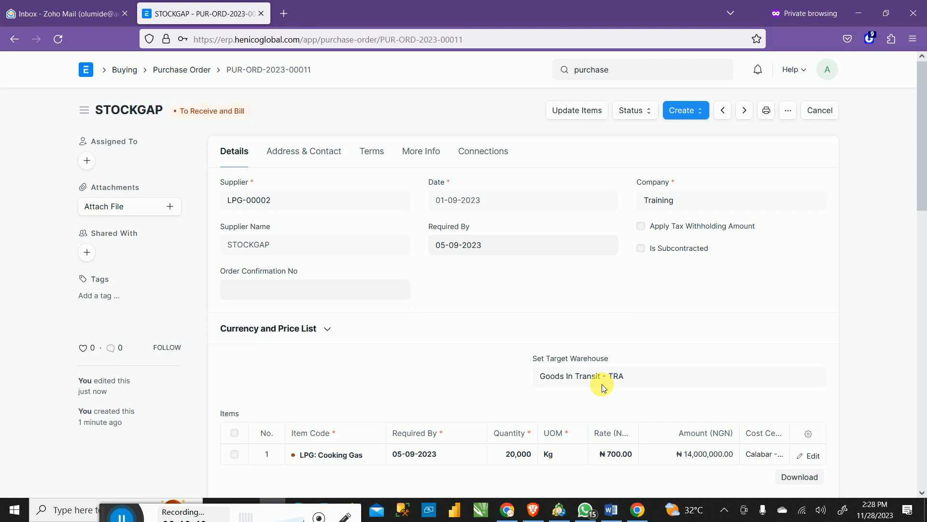
pyautogui.scroll(-5, 601, 384)
pyautogui.scroll(4, 601, 384)
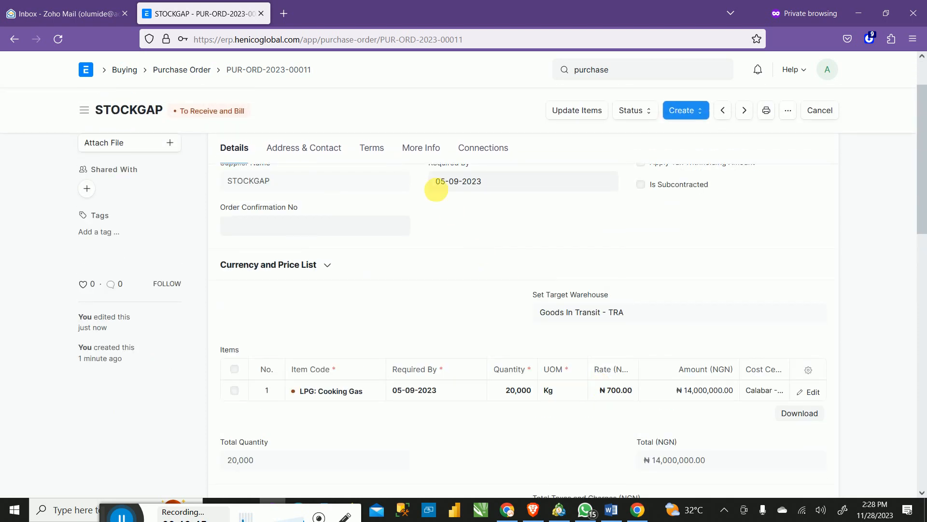
pyautogui.scroll(-5, 589, 296)
pyautogui.scroll(6, 590, 356)
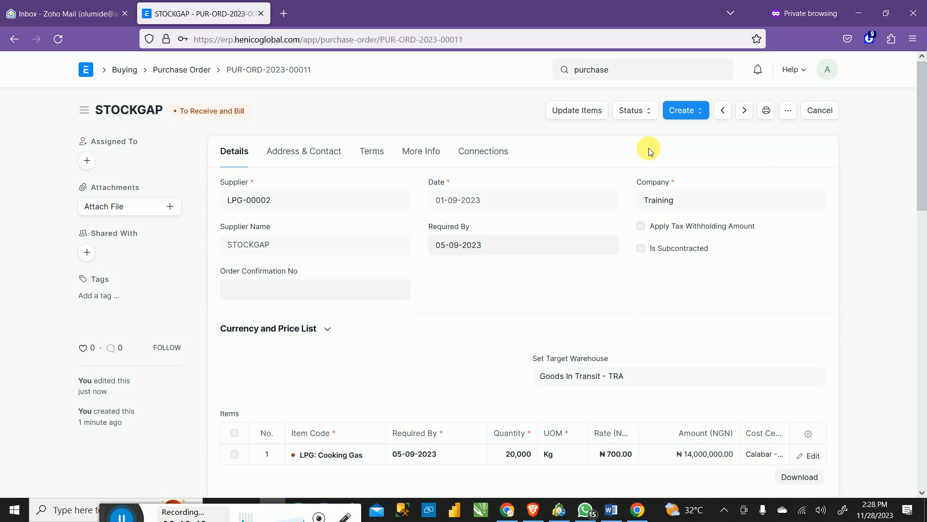
# Step: Create a payment entry from the STOCKGAP purchase order and set its posting date to 06-09-2023
pyautogui.click(696, 112)
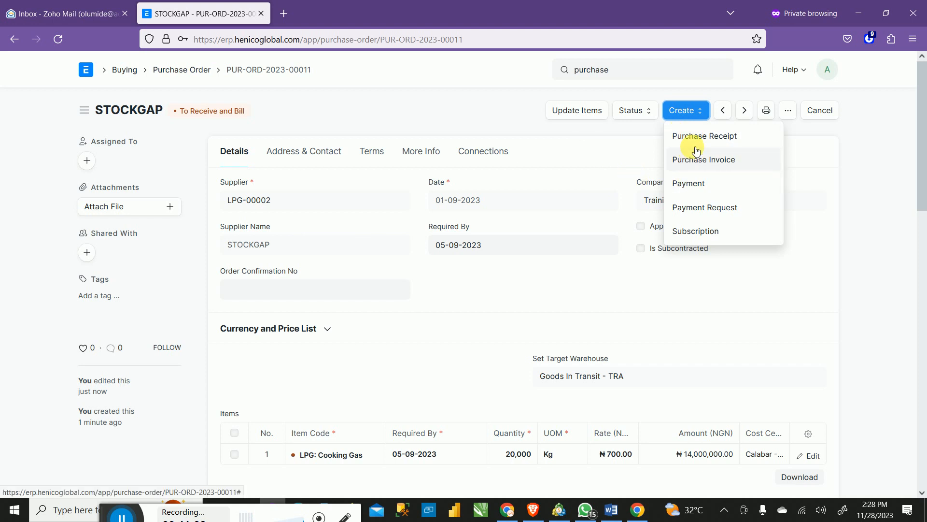
pyautogui.click(689, 188)
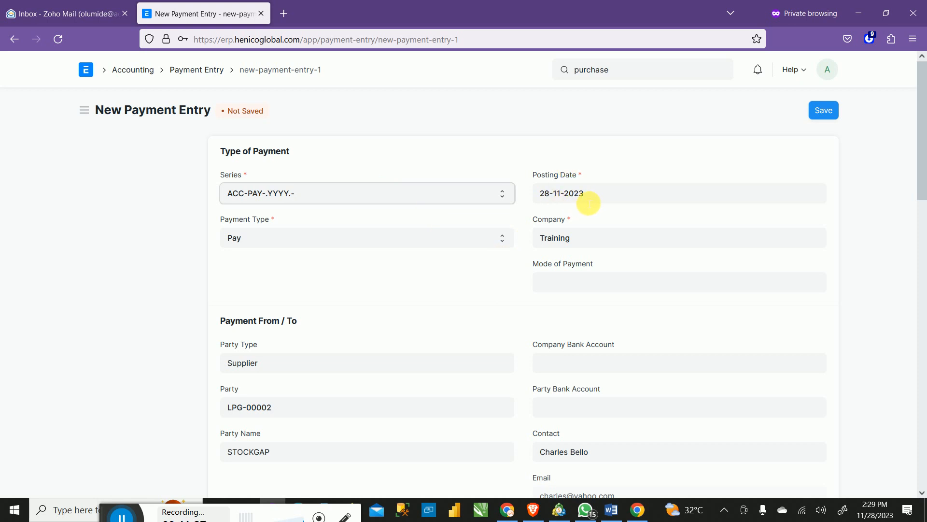
pyautogui.click(597, 200)
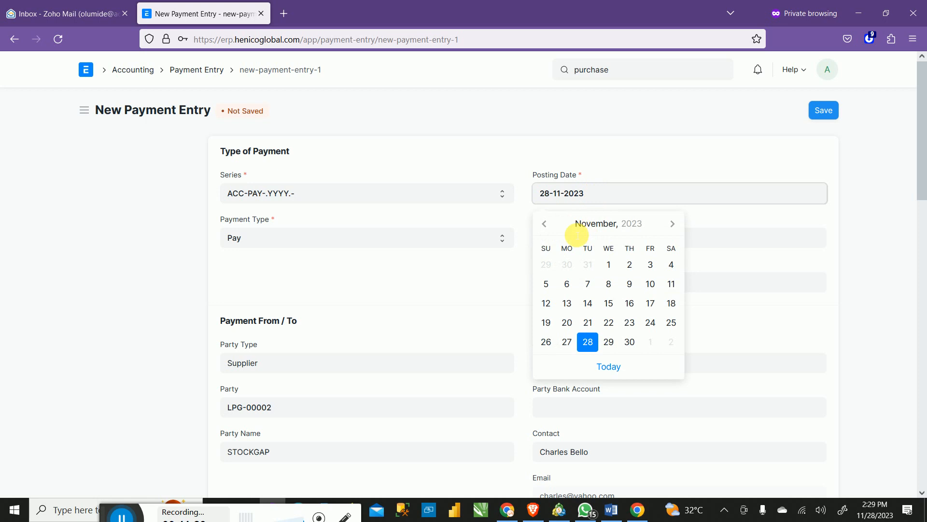
pyautogui.click(552, 232)
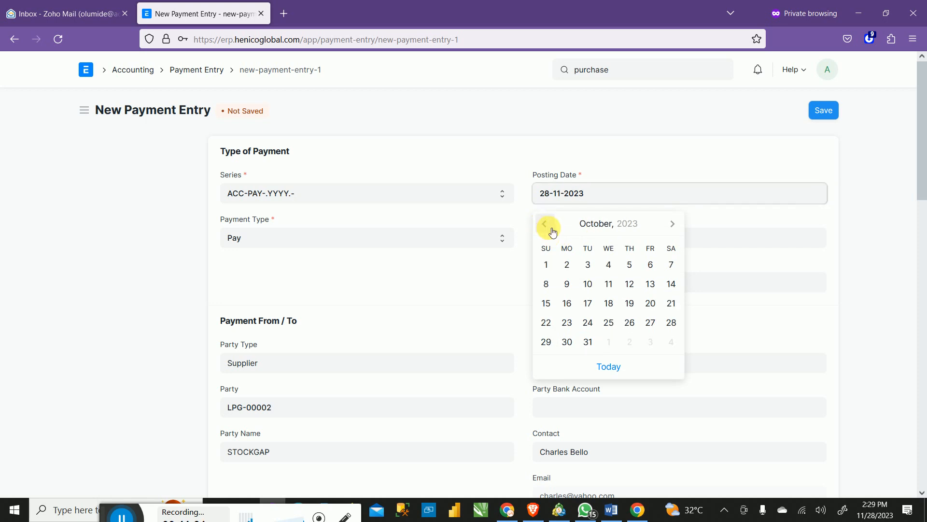
pyautogui.click(551, 228)
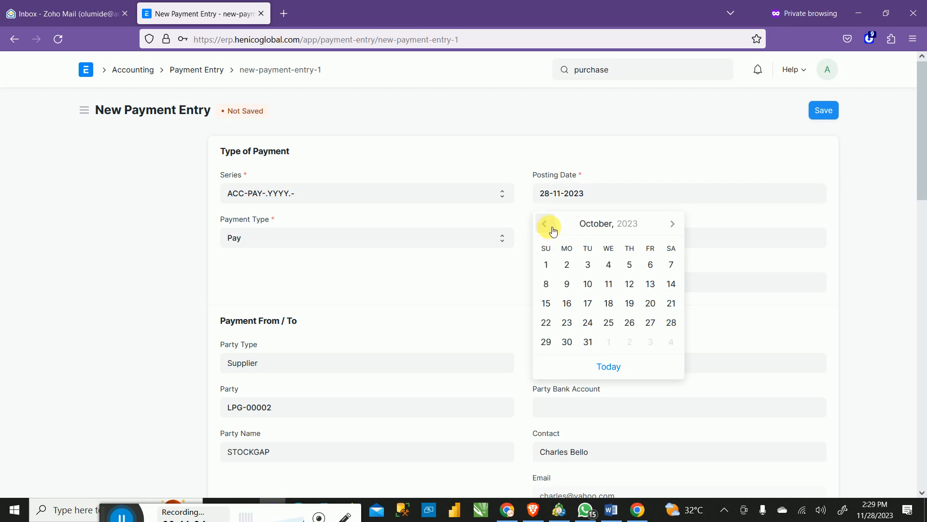
pyautogui.click(550, 230)
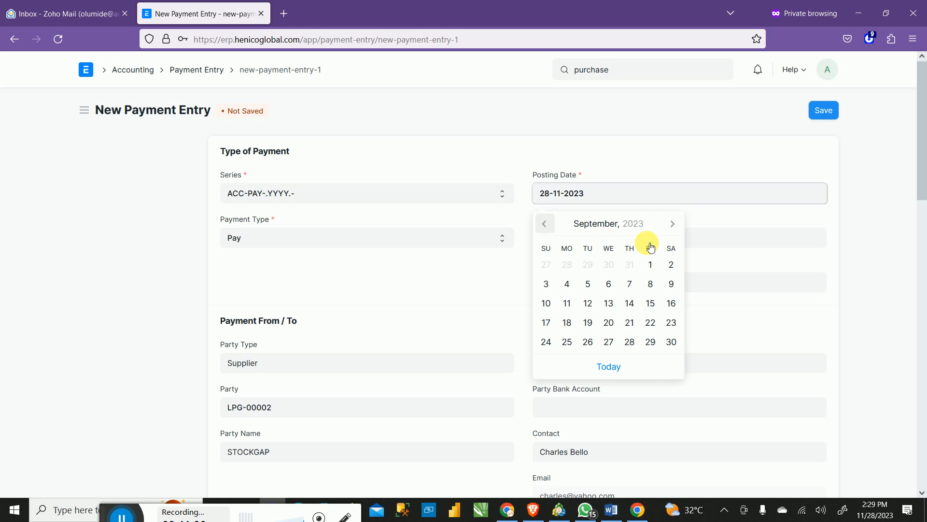
pyautogui.click(609, 285)
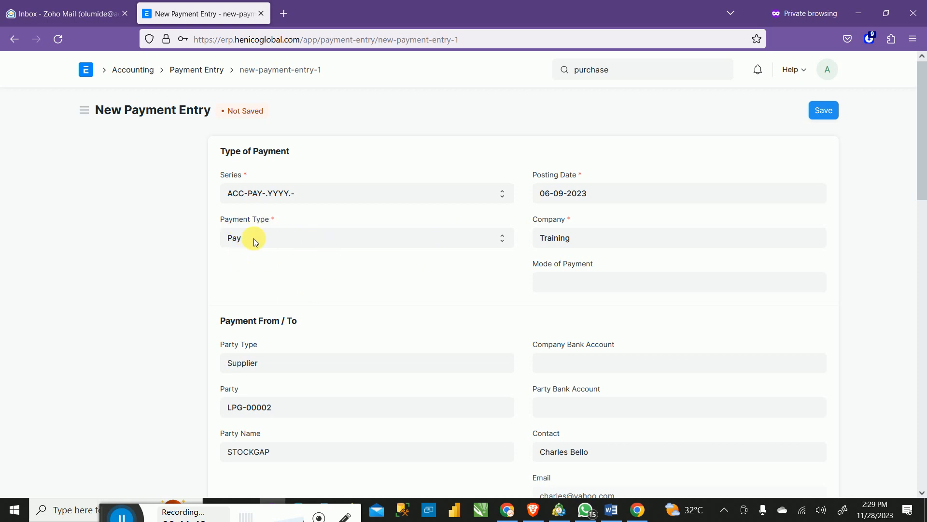
# Step: Set the payment entry's Account Paid From to 1201 - Polaris Bank - TRA in the Accounts section
pyautogui.scroll(-3, 387, 285)
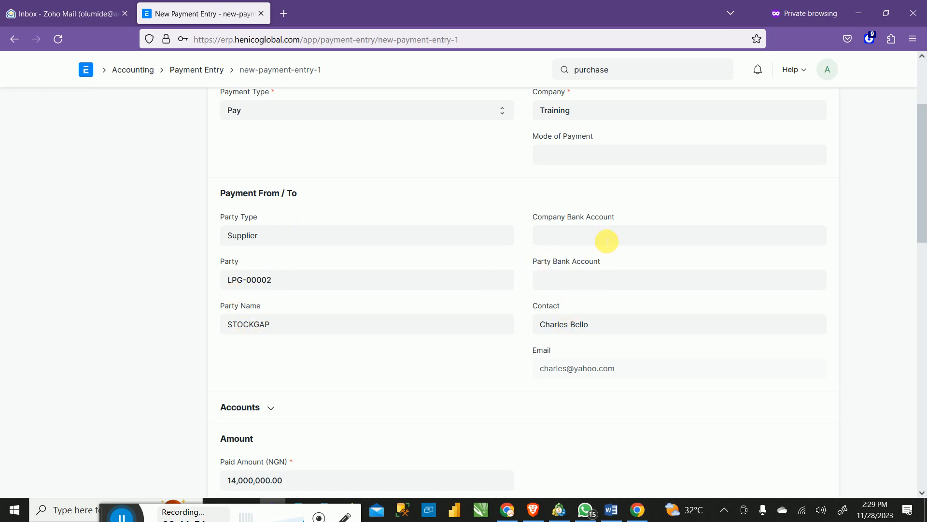
pyautogui.scroll(-3, 599, 261)
pyautogui.scroll(3, 596, 283)
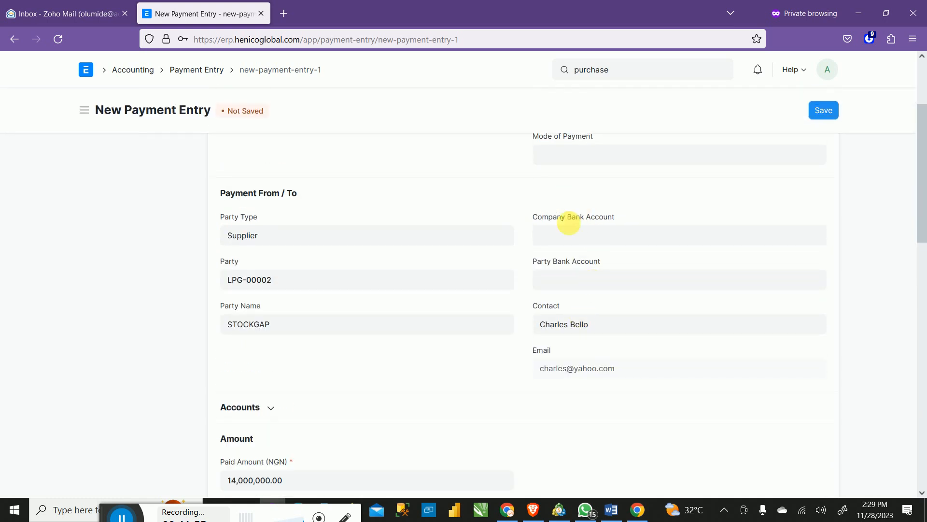
pyautogui.scroll(-4, 610, 404)
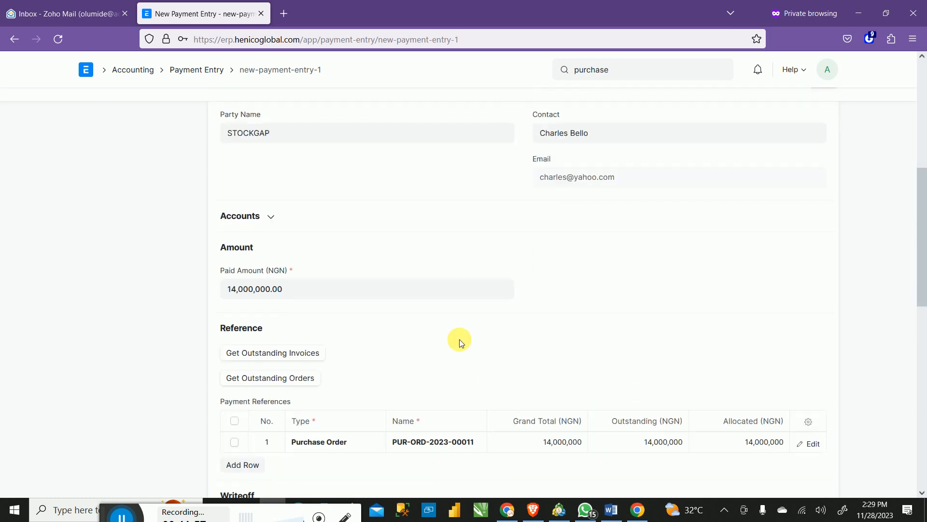
pyautogui.click(274, 216)
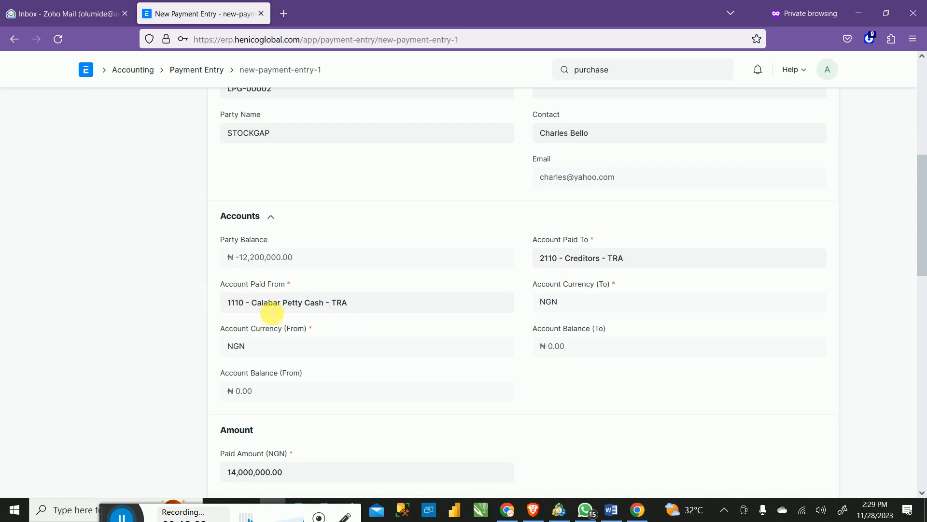
pyautogui.click(272, 215)
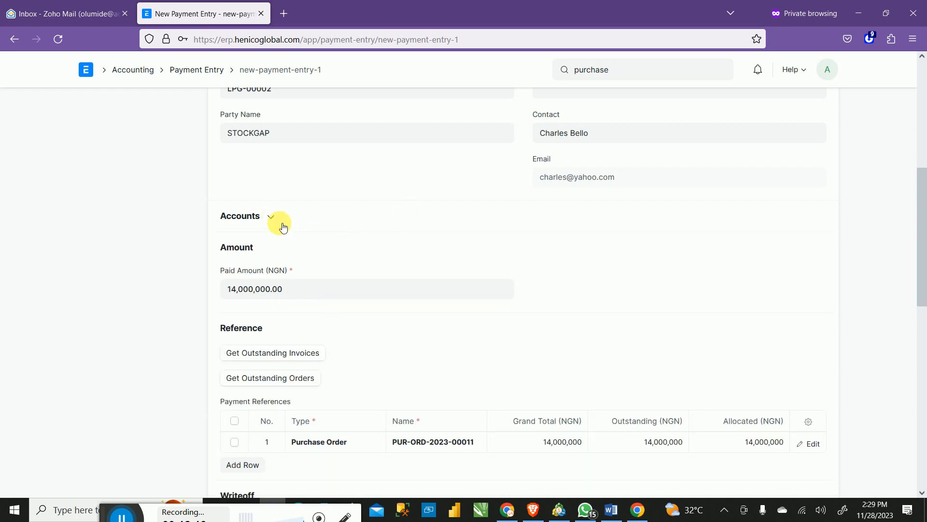
pyautogui.click(273, 218)
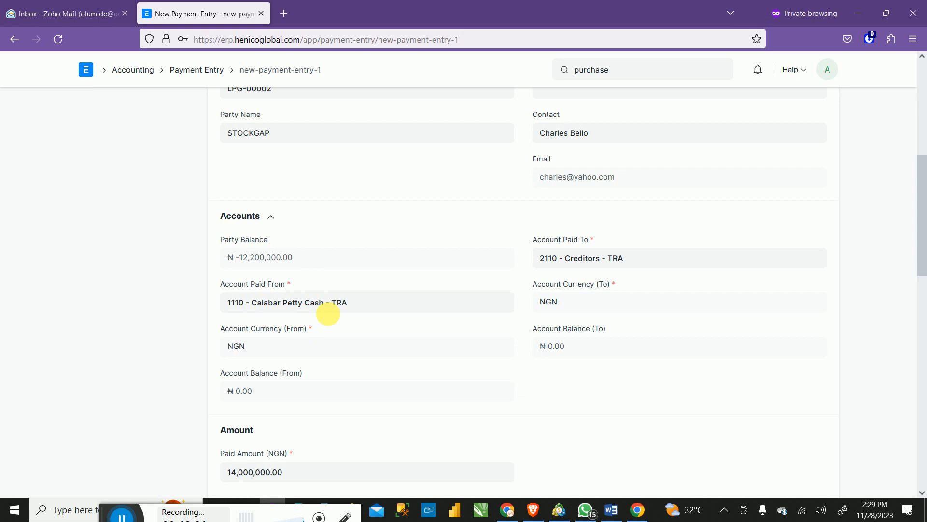
pyautogui.click(385, 300)
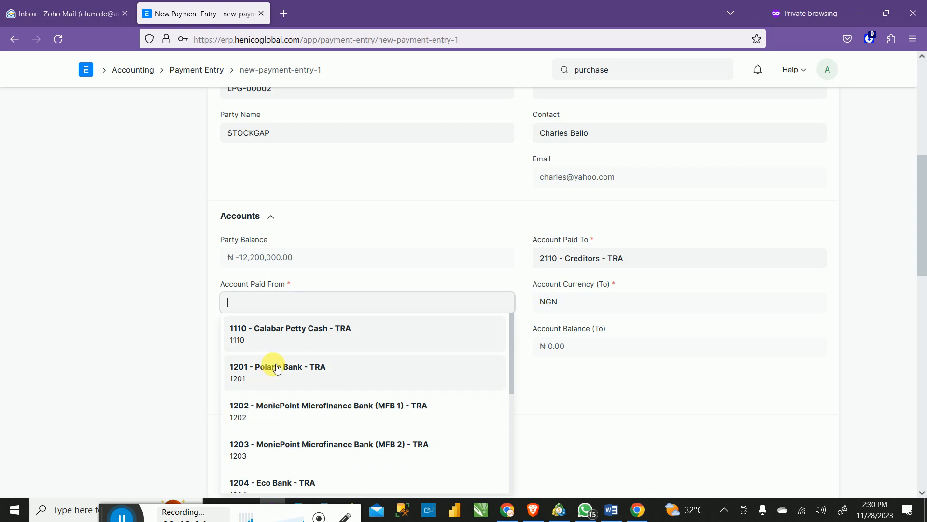
pyautogui.click(287, 377)
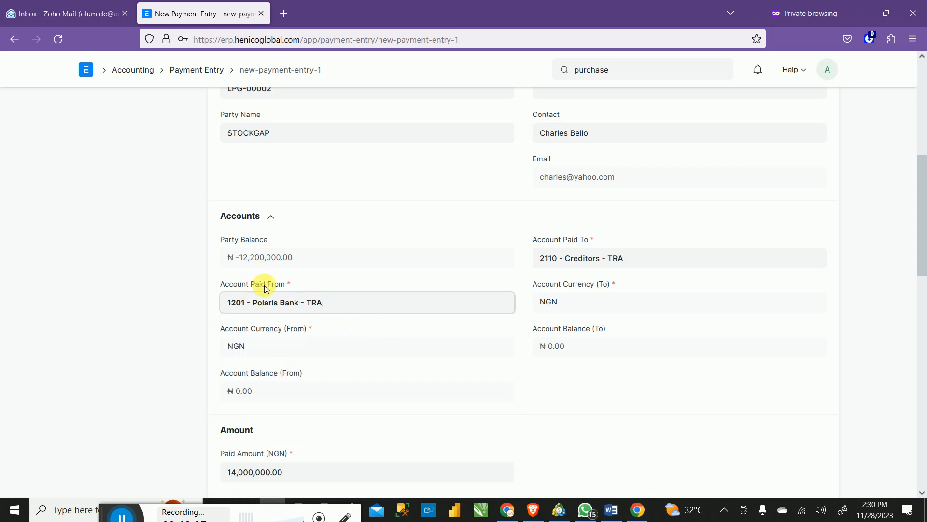
# Step: Examine the payment entry's paid amount and references, and recheck the selected accounts in the Accounts section
pyautogui.scroll(-3, 280, 287)
pyautogui.scroll(-3, 410, 333)
pyautogui.scroll(4, 376, 314)
pyautogui.scroll(3, 289, 309)
pyautogui.scroll(-1, 309, 338)
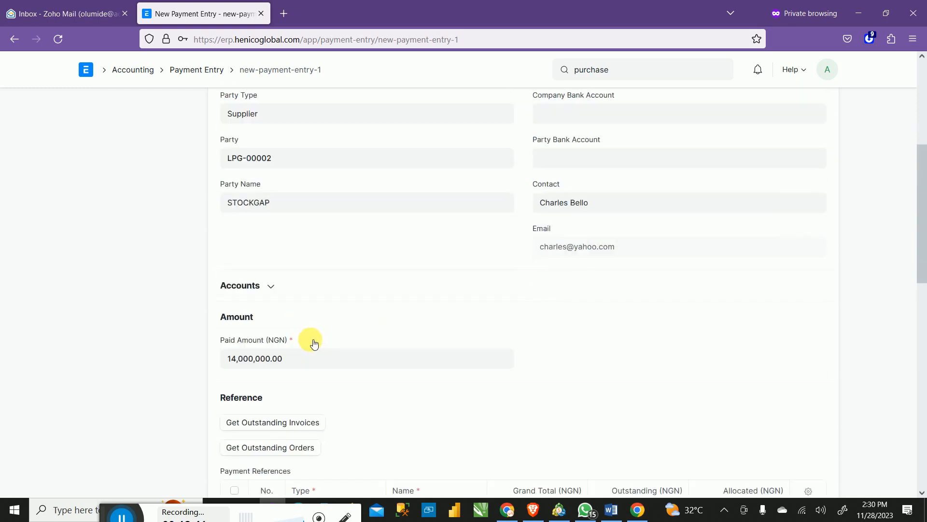
pyautogui.scroll(-2, 309, 338)
pyautogui.click(271, 217)
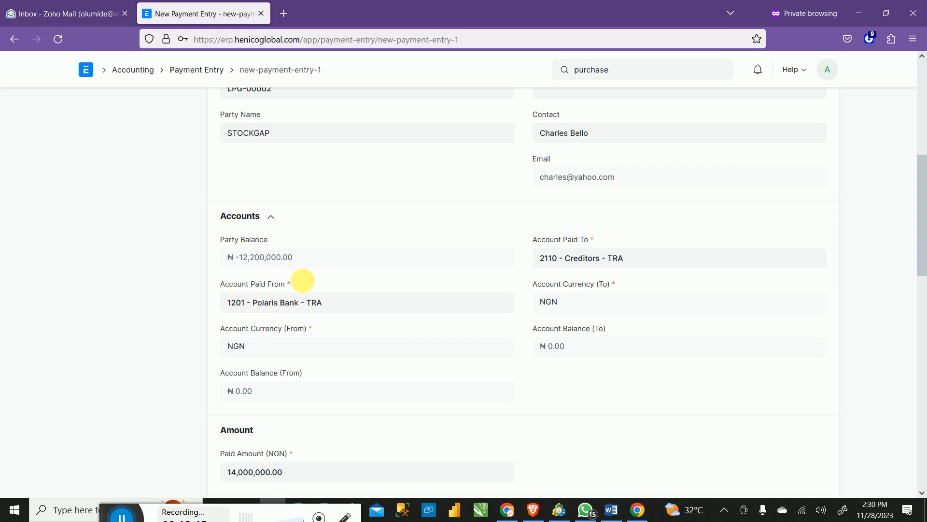
# Step: Set the payment entry's Mode of Payment to Access Bank and check the paying account it fills in under Accounts
pyautogui.scroll(5, 430, 217)
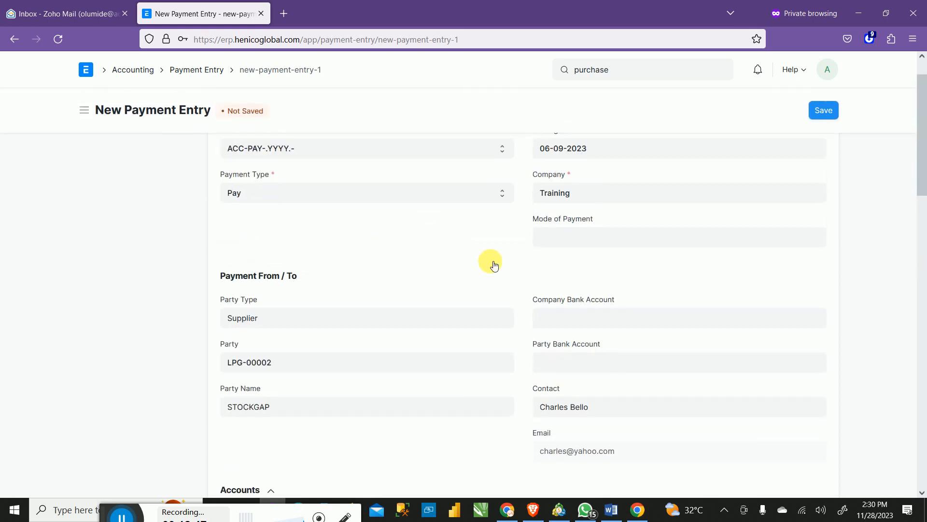
pyautogui.scroll(1, 497, 251)
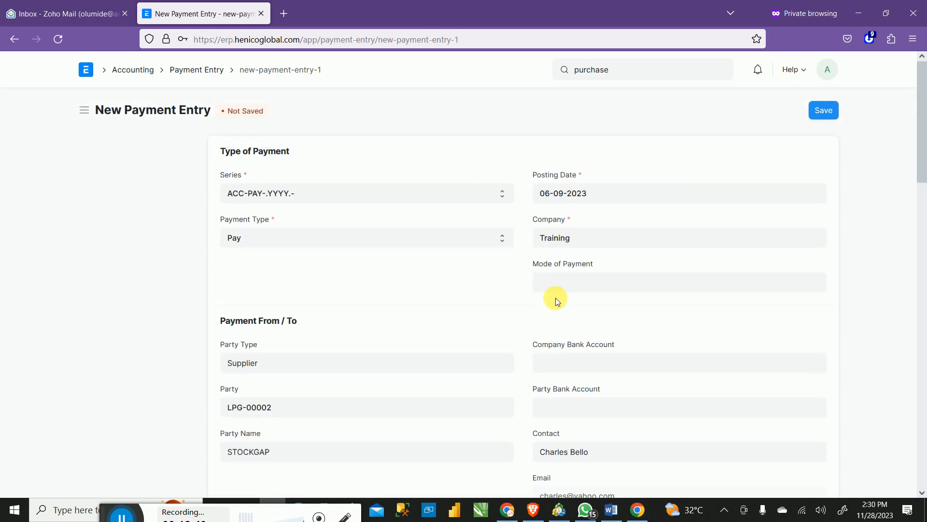
pyautogui.click(589, 292)
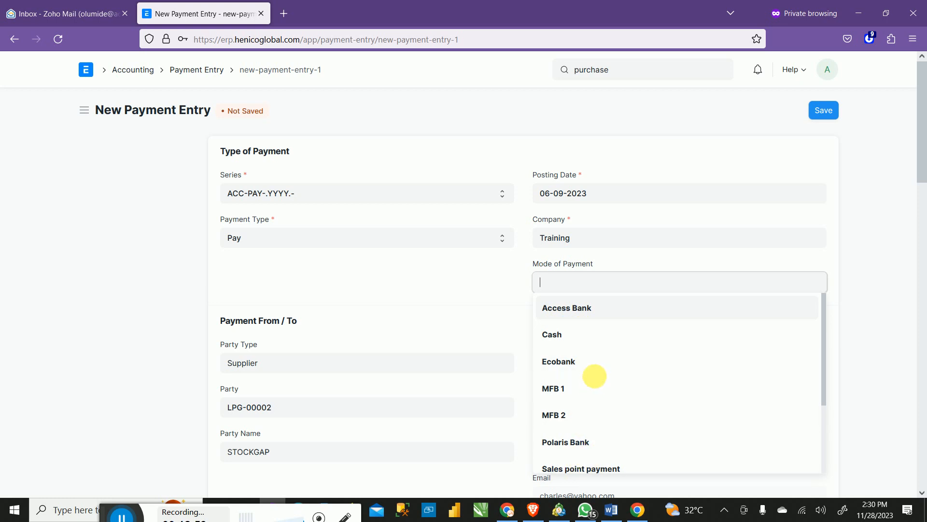
pyautogui.click(604, 312)
pyautogui.press('Tab')
pyautogui.scroll(-5, 420, 358)
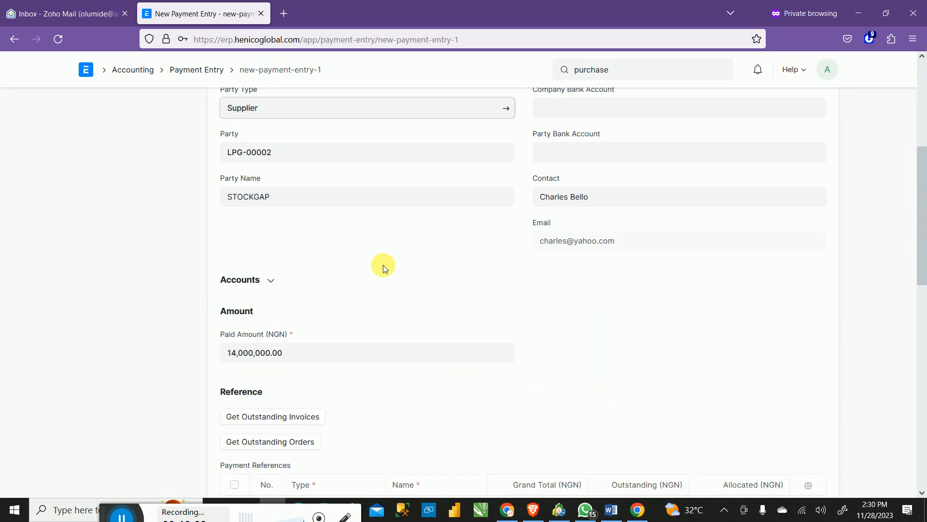
pyautogui.scroll(5, 413, 315)
pyautogui.scroll(-7, 396, 384)
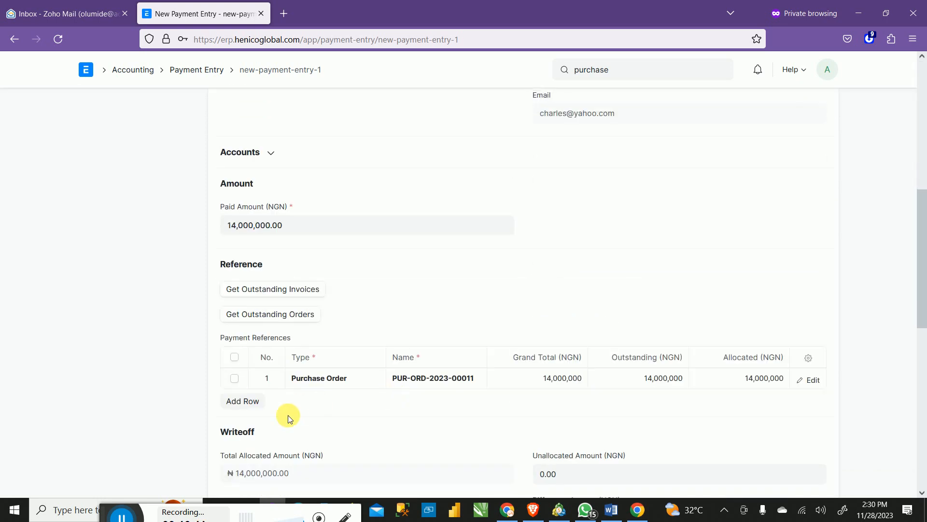
pyautogui.click(272, 154)
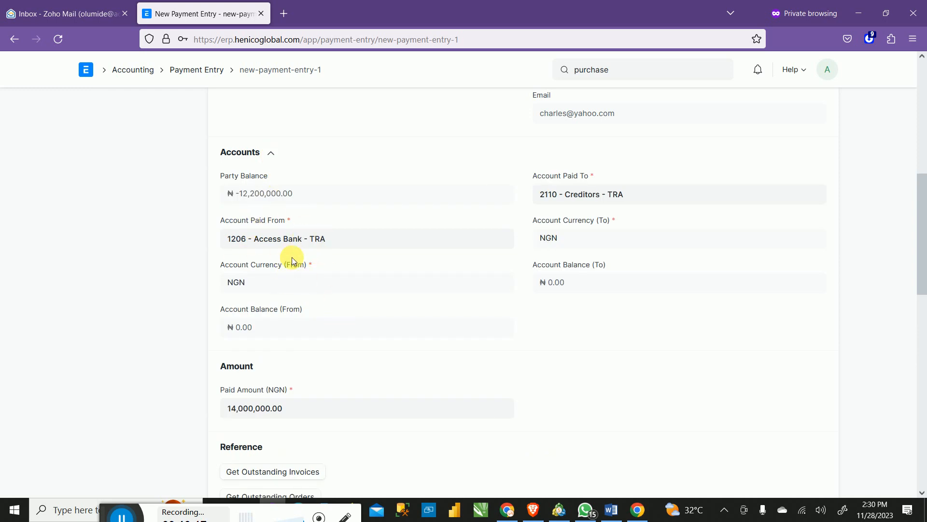
pyautogui.scroll(5, 420, 263)
pyautogui.scroll(1, 434, 274)
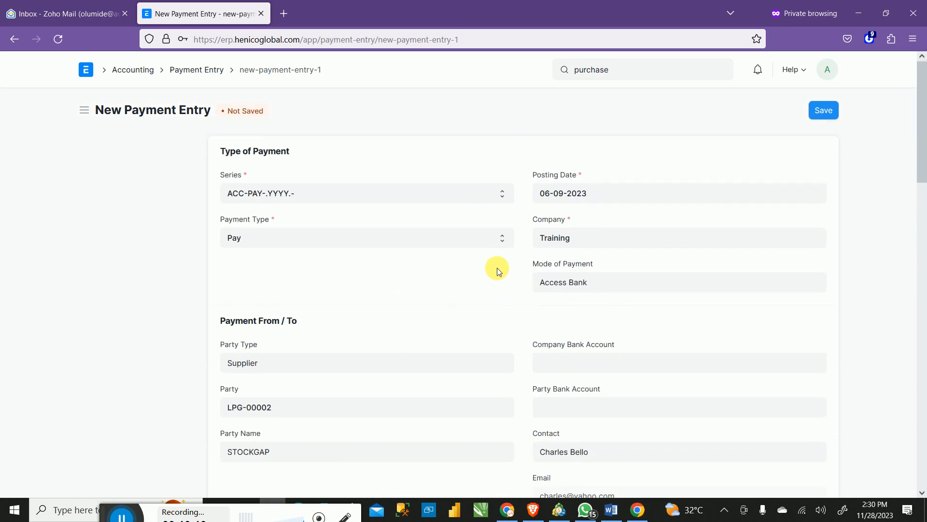
pyautogui.scroll(-2, 385, 407)
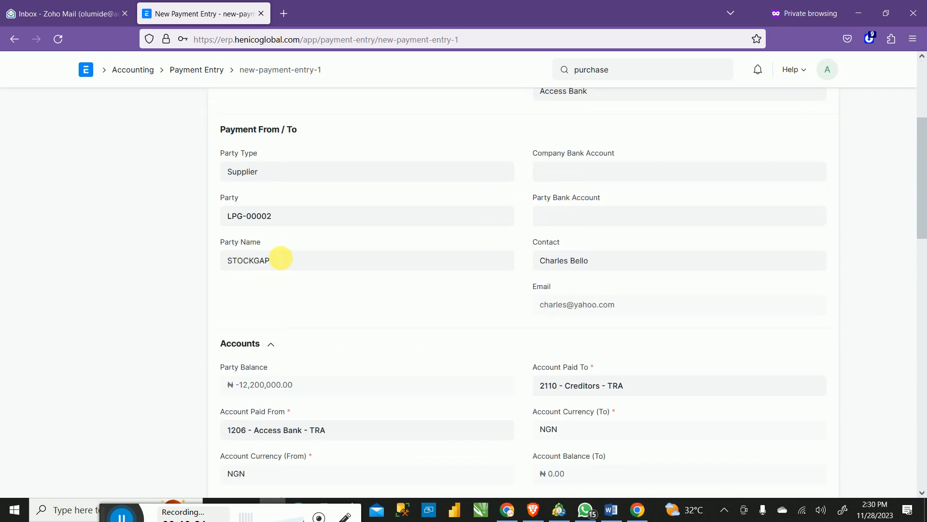
# Step: Set the payment entry's Mode of Payment to MFB 2 and check the Account Paid From field
pyautogui.scroll(4, 333, 268)
pyautogui.click(597, 287)
pyautogui.write('Access')
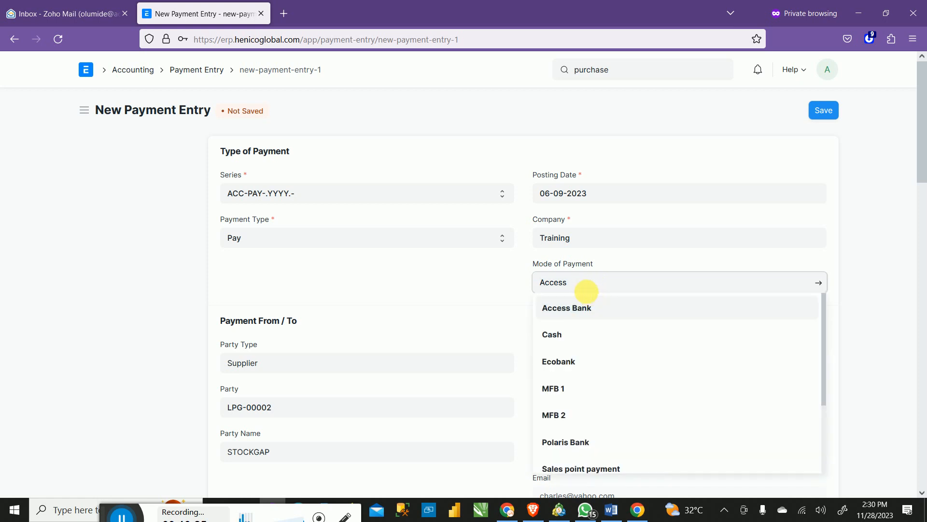
pyautogui.press('BackSpace')
pyautogui.press('BackSpace')
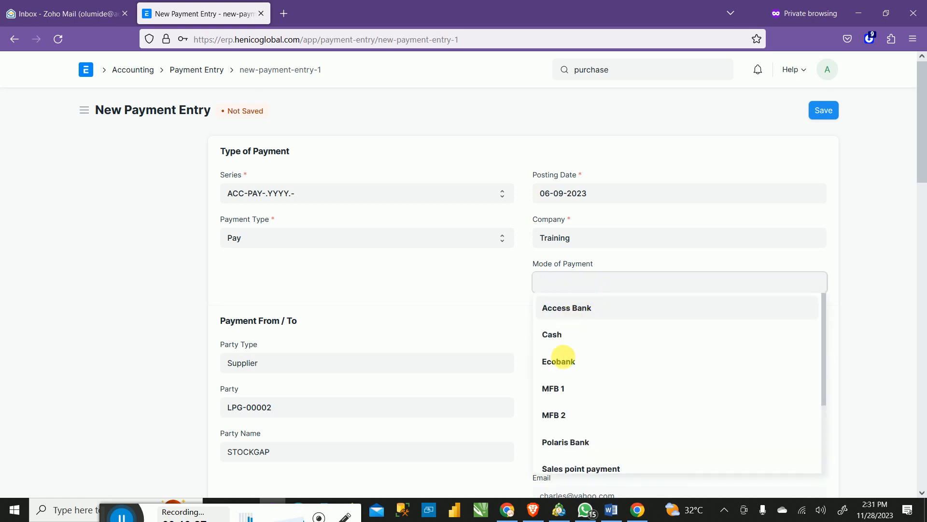
pyautogui.click(574, 418)
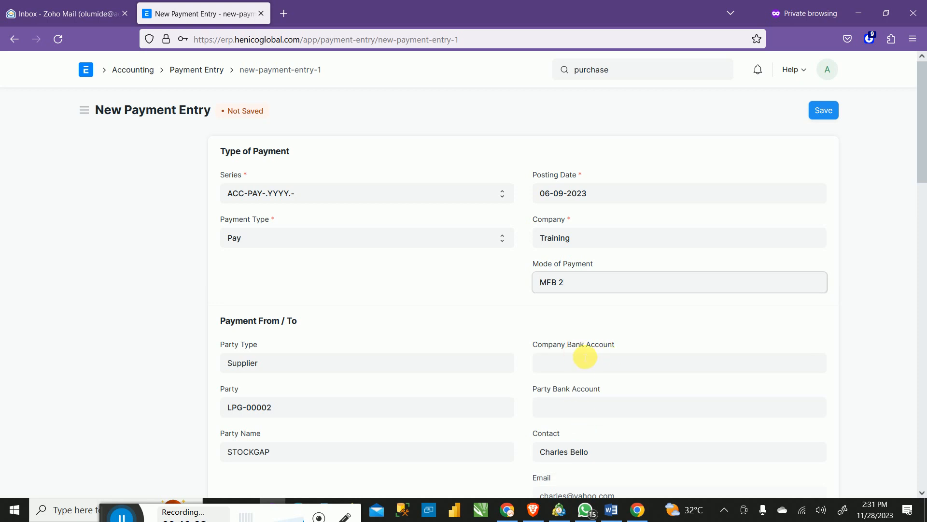
pyautogui.press('Tab')
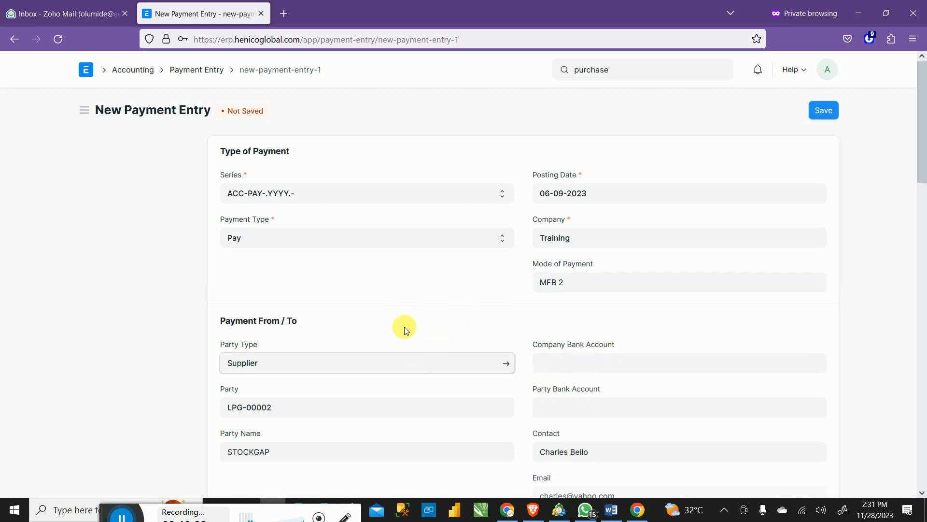
pyautogui.scroll(-4, 387, 433)
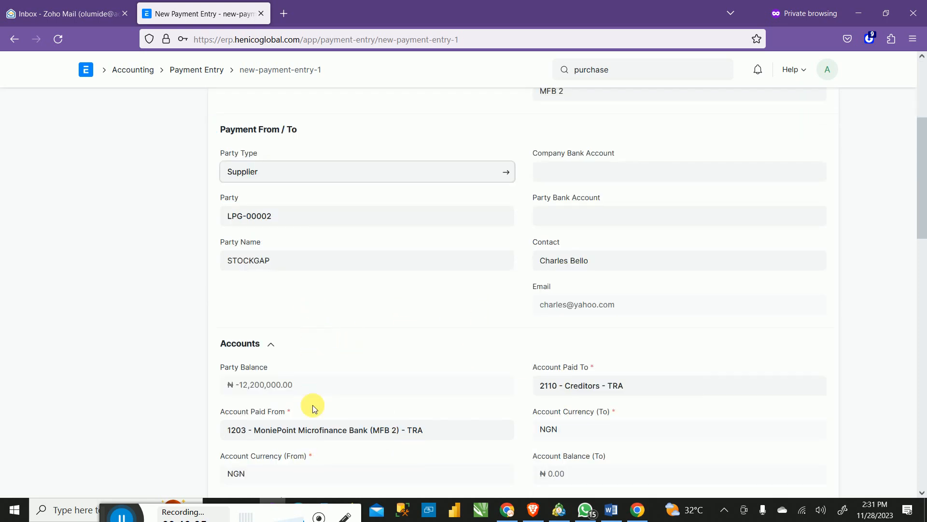
pyautogui.scroll(-3, 294, 337)
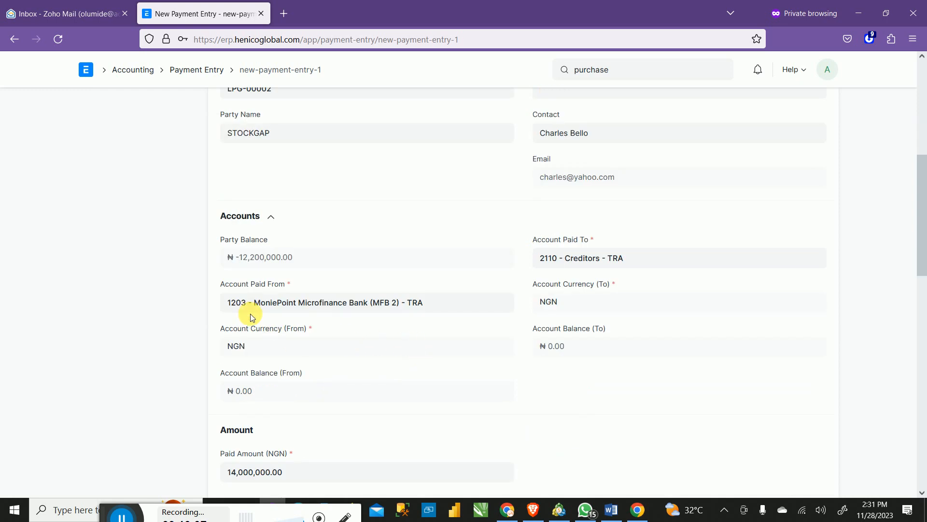
# Step: Examine the payment entry's accounts, paid amount, payment references, write-off, taxes and transaction sections
pyautogui.click(271, 216)
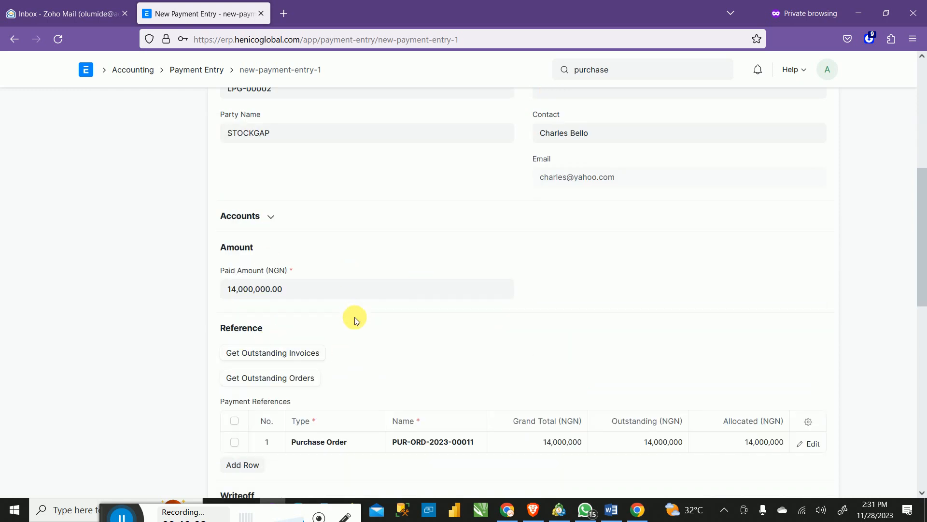
pyautogui.scroll(1, 355, 318)
pyautogui.click(271, 279)
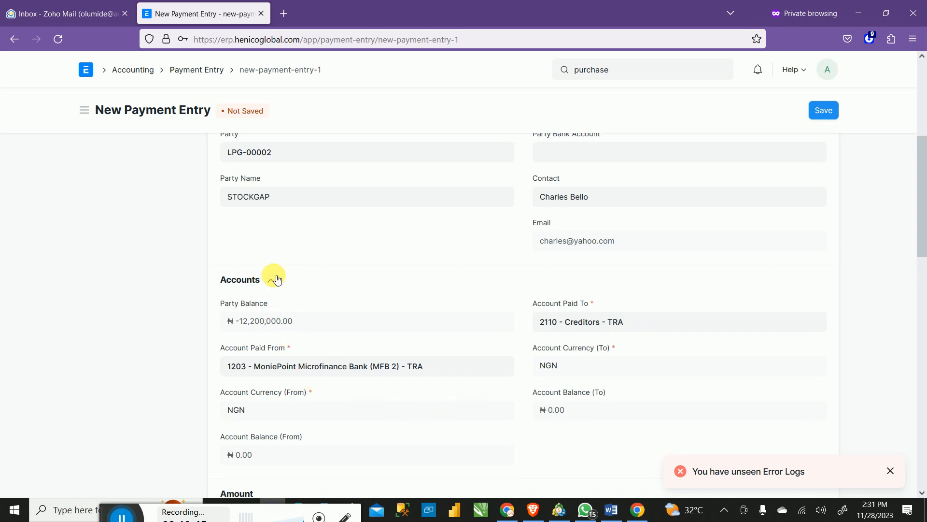
pyautogui.scroll(-1, 400, 344)
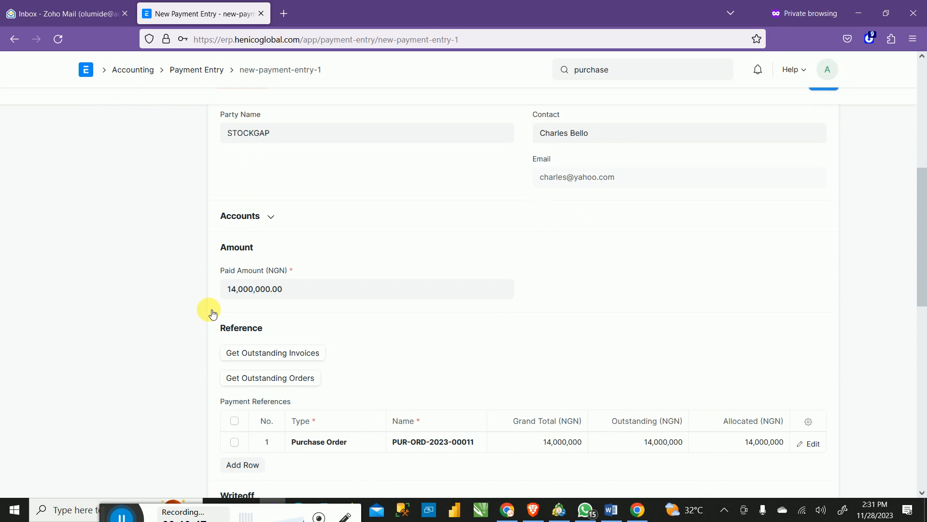
pyautogui.scroll(-3, 540, 367)
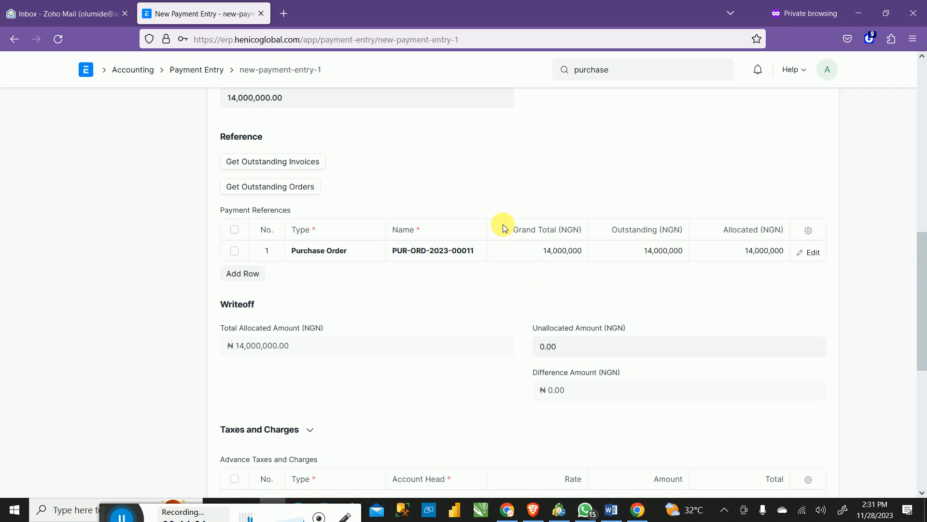
pyautogui.scroll(4, 503, 223)
pyautogui.doubleClick(298, 297)
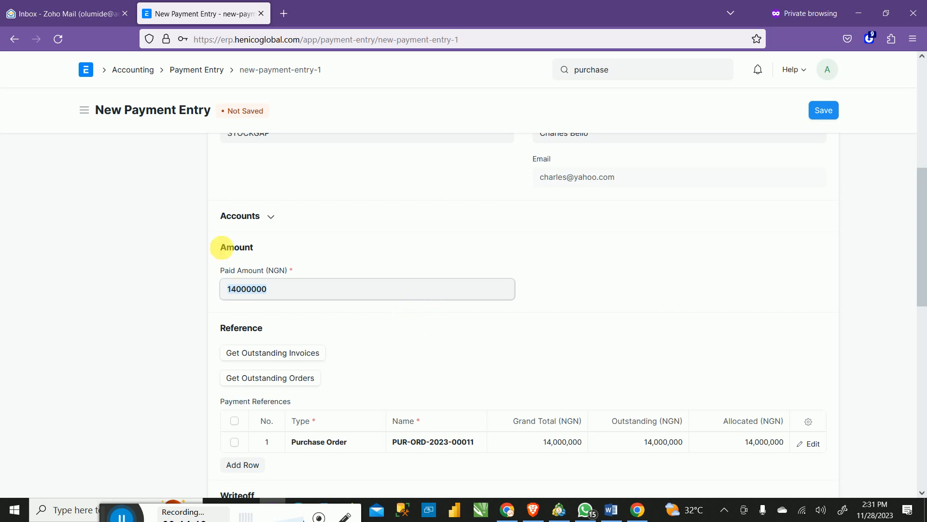
pyautogui.scroll(-1, 540, 348)
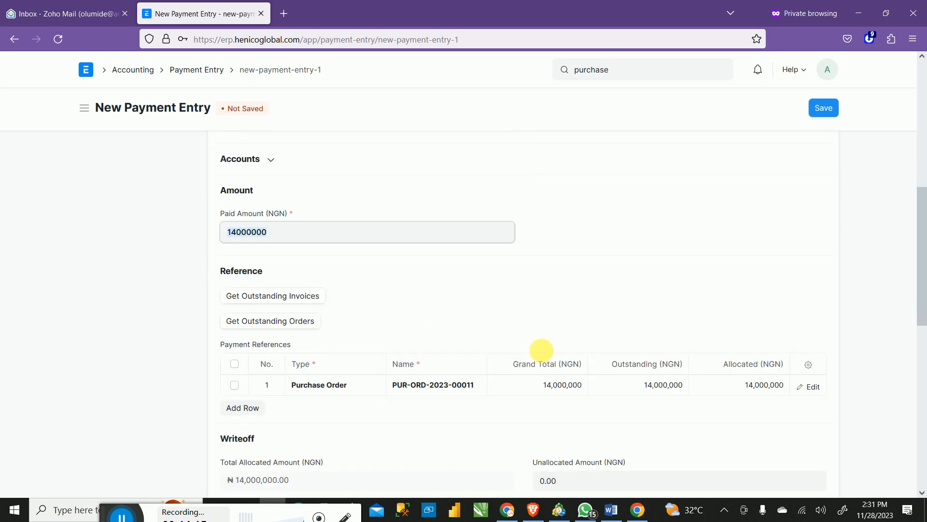
pyautogui.scroll(-10, 540, 347)
pyautogui.scroll(-1, 543, 242)
pyautogui.scroll(3, 414, 172)
pyautogui.scroll(-3, 431, 203)
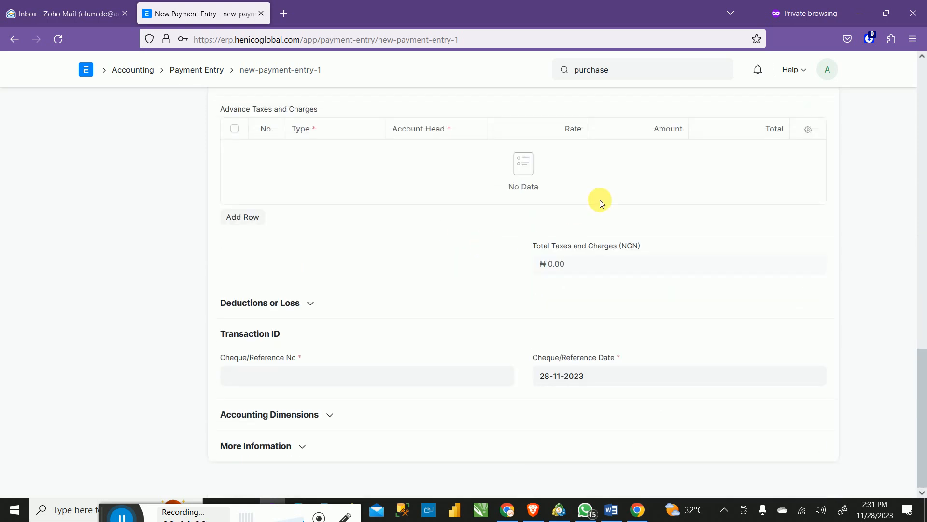
pyautogui.scroll(6, 584, 212)
pyautogui.scroll(-6, 563, 227)
# Step: Enter 2345 as the Cheque/Reference No and set the Cheque/Reference Date to 06-09-2023
pyautogui.click(305, 387)
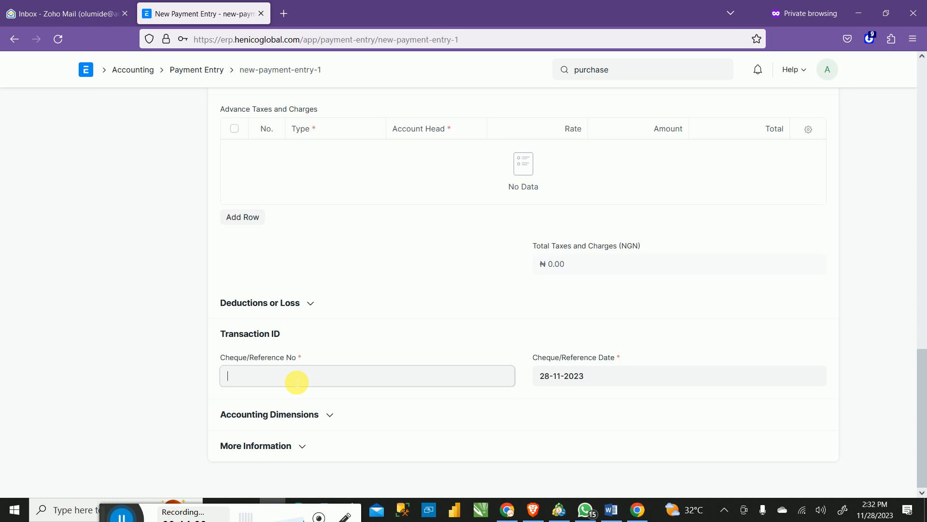
pyautogui.write('5')
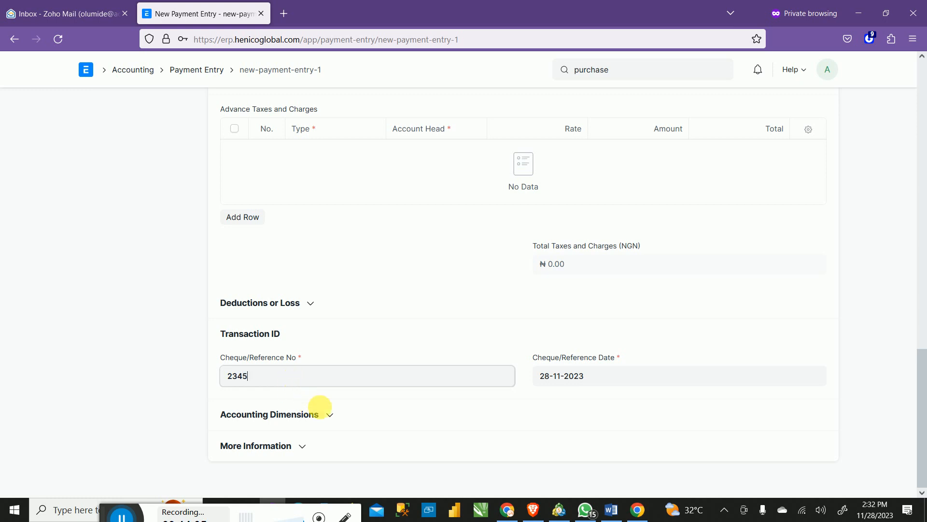
pyautogui.click(625, 386)
pyautogui.scroll(6, 841, 271)
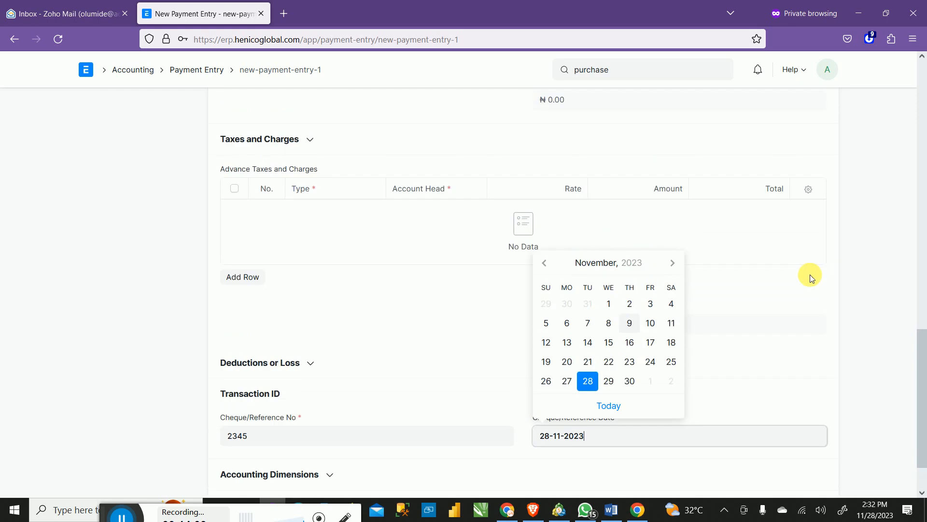
pyautogui.scroll(10, 774, 301)
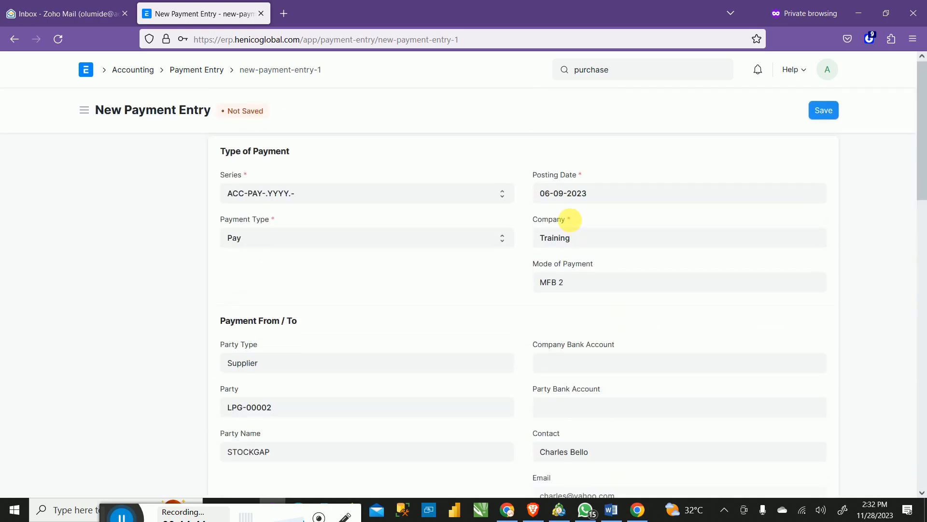
pyautogui.scroll(-15, 636, 364)
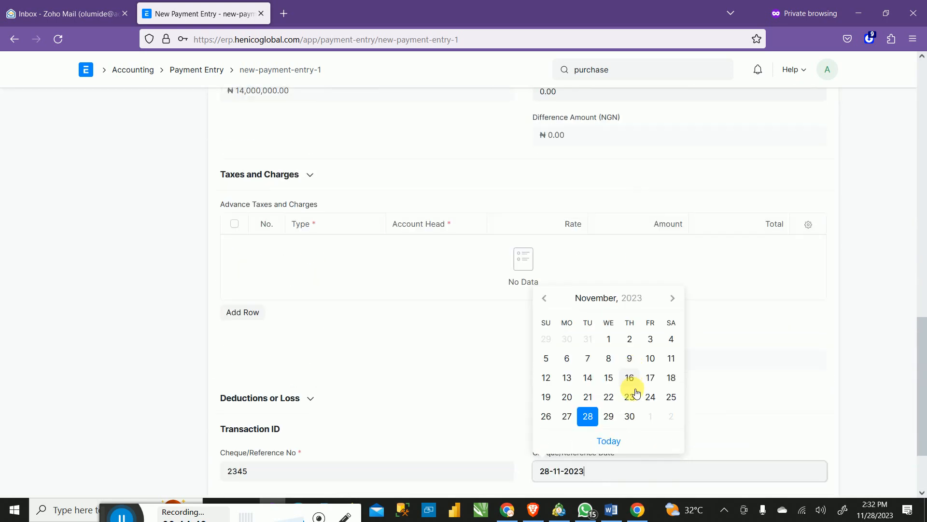
pyautogui.click(547, 299)
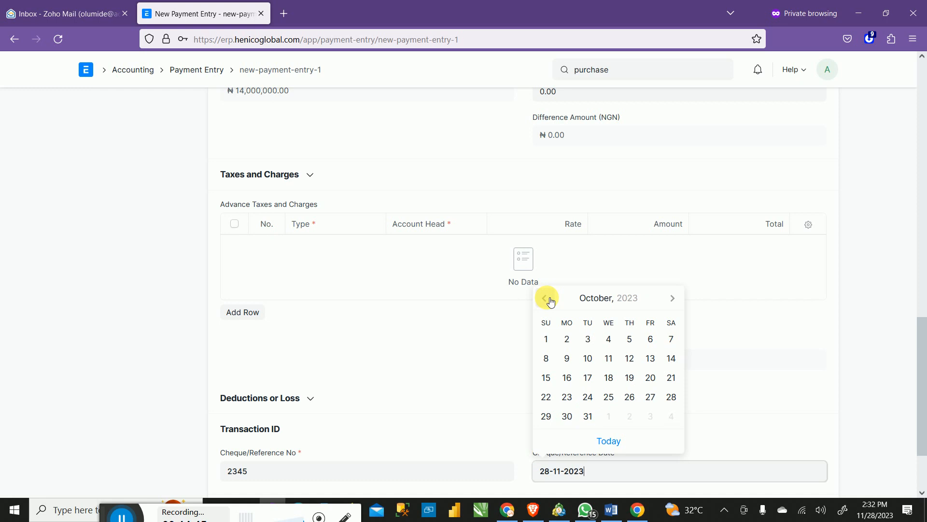
pyautogui.click(546, 298)
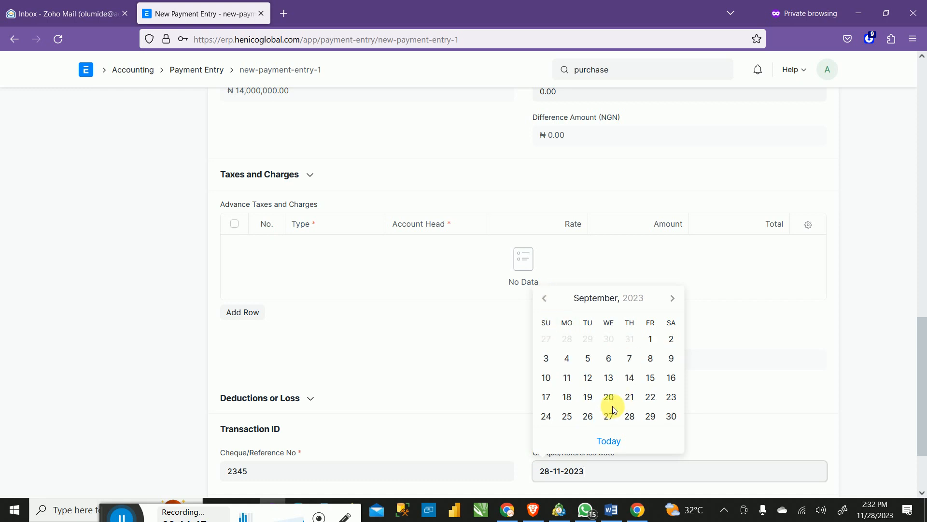
pyautogui.click(608, 359)
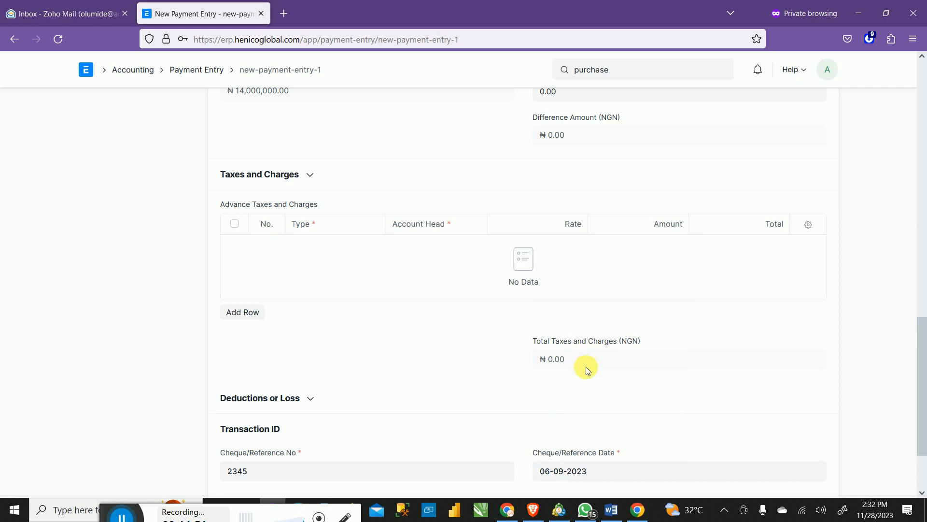
# Step: Save and permanently submit the STOCKGAP payment entry after checking its Accounting Dimensions
pyautogui.scroll(-2, 587, 370)
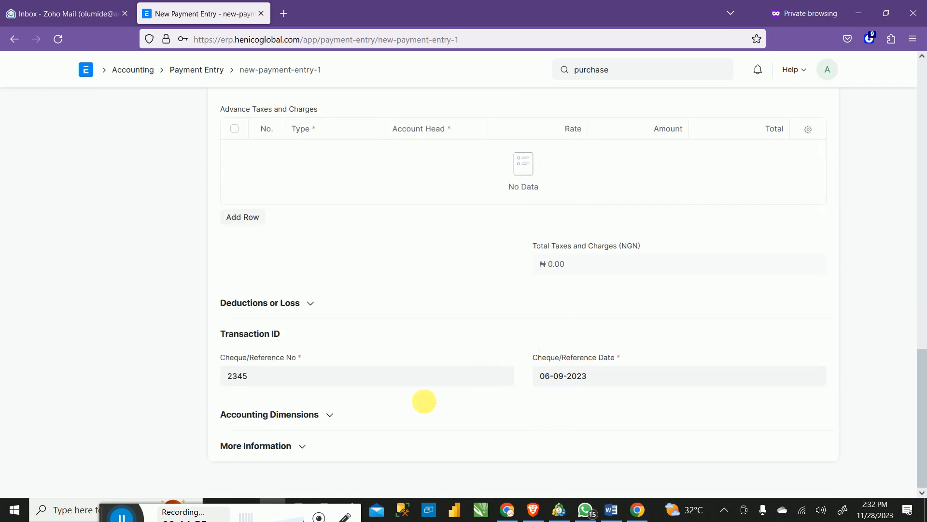
pyautogui.click(328, 414)
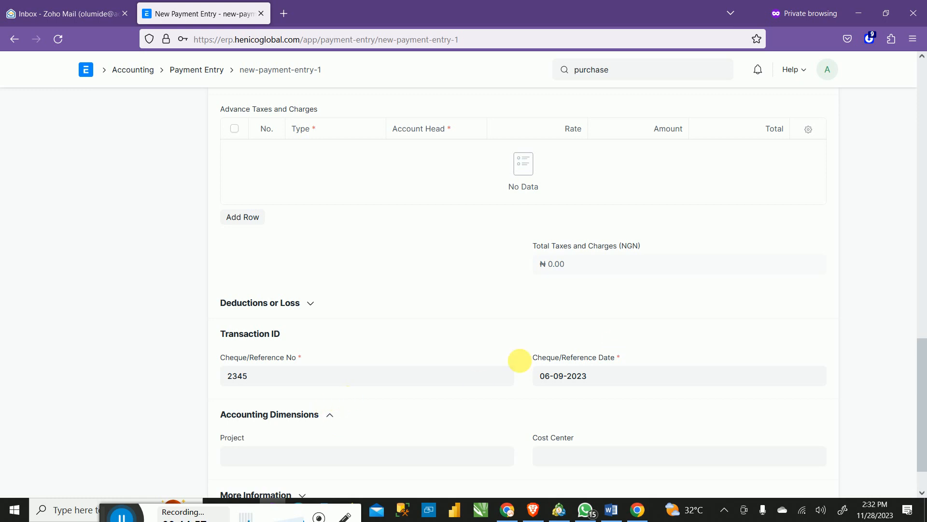
pyautogui.click(324, 414)
pyautogui.scroll(8, 606, 337)
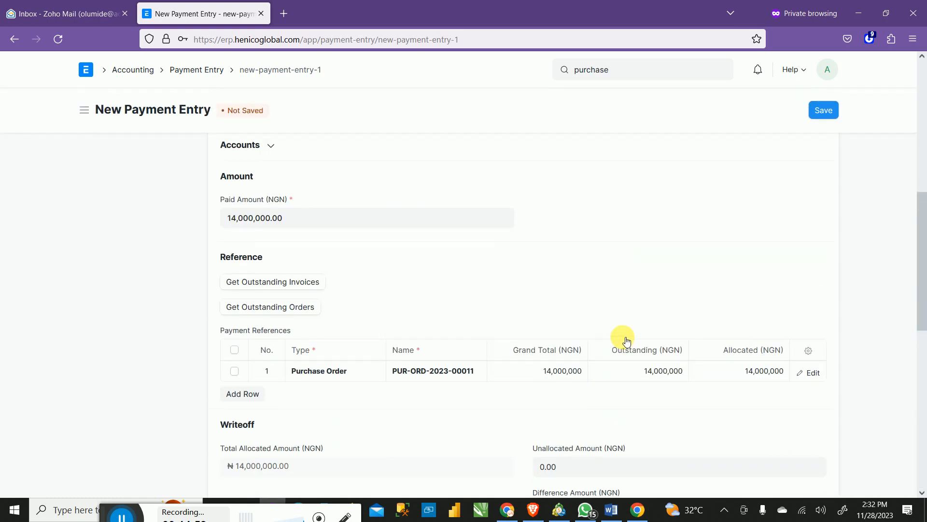
pyautogui.scroll(3, 626, 341)
pyautogui.click(822, 118)
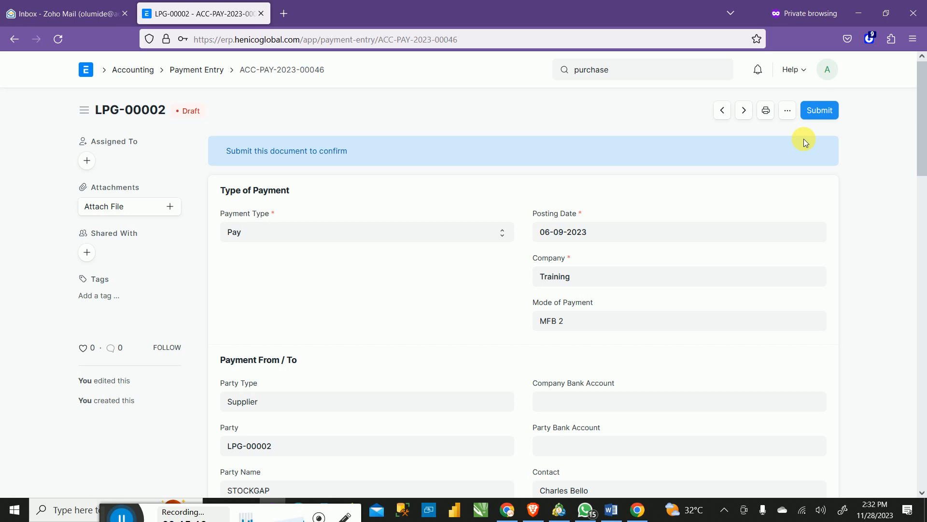
pyautogui.click(829, 116)
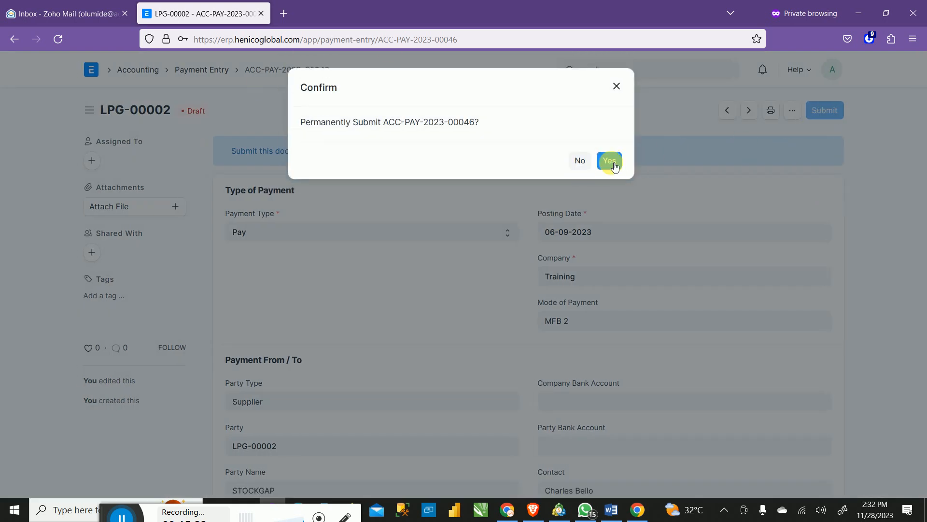
pyautogui.click(612, 162)
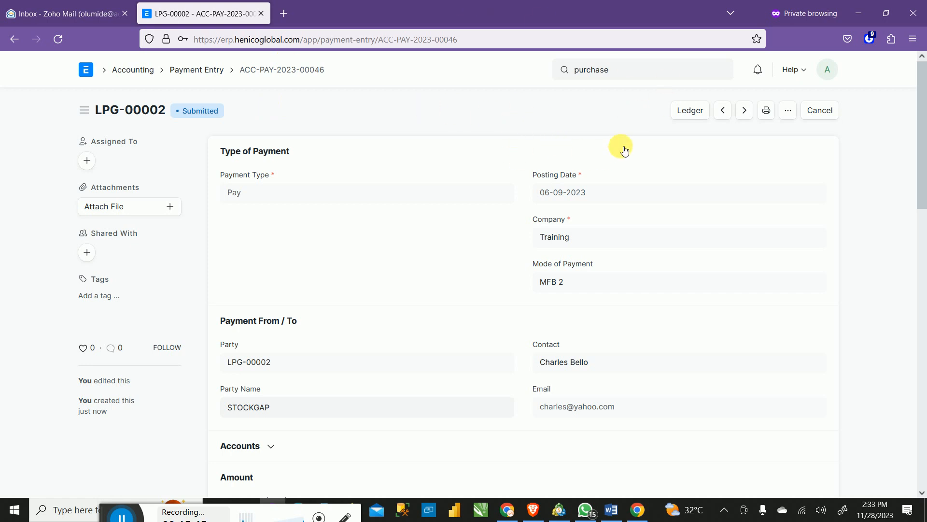
# Step: Examine the general ledger entries posted by the submitted STOCKGAP payment, and return to the payment entry
pyautogui.click(690, 107)
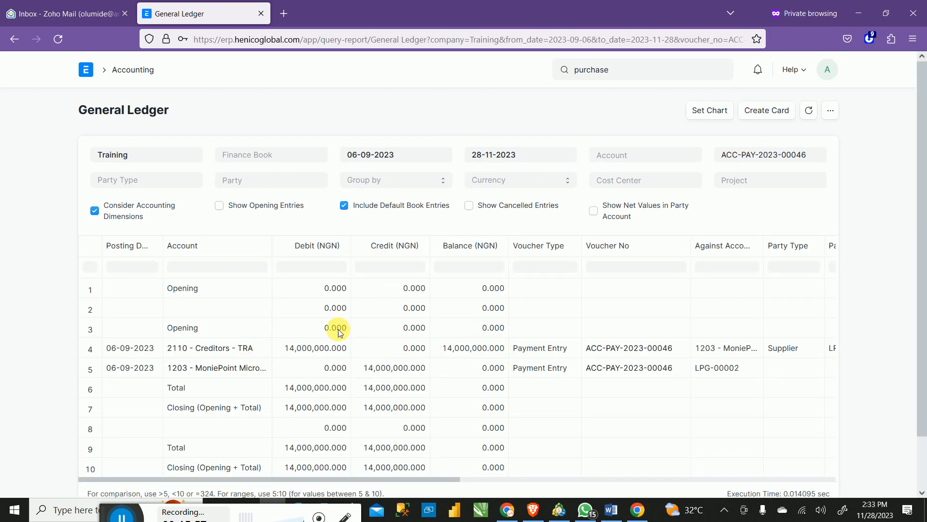
pyautogui.scroll(-2, 204, 340)
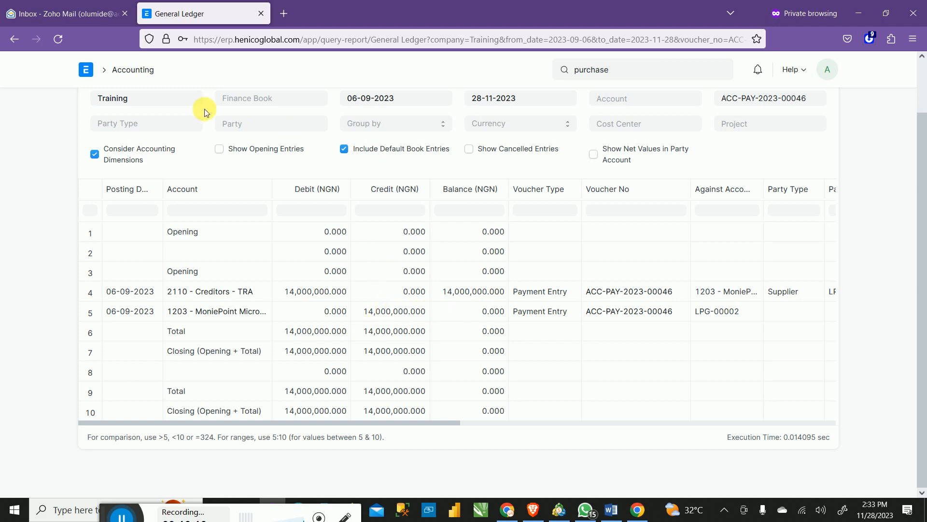
pyautogui.click(10, 45)
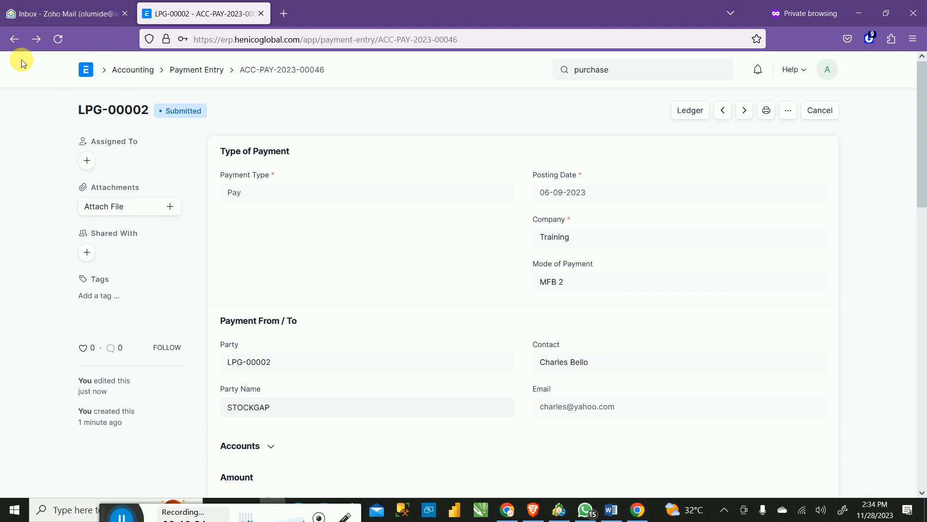
# Step: Find the purchase order list through a search for purchase order and open the STOCKGAP order dated 01-09-2023
pyautogui.click(128, 73)
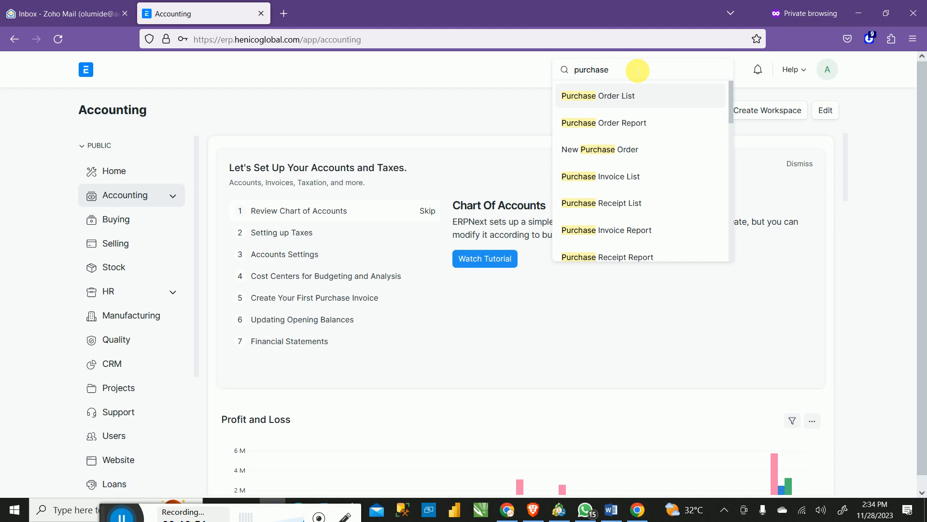
pyautogui.write('order')
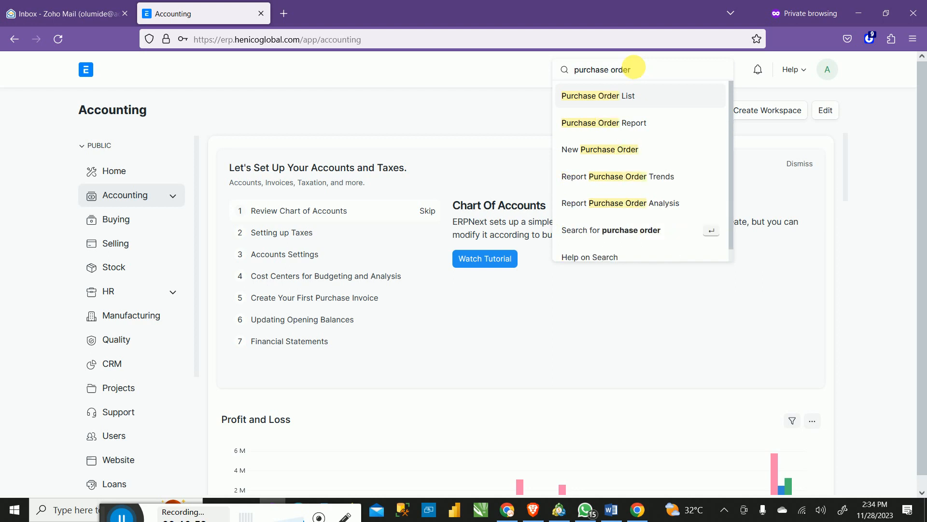
pyautogui.click(612, 100)
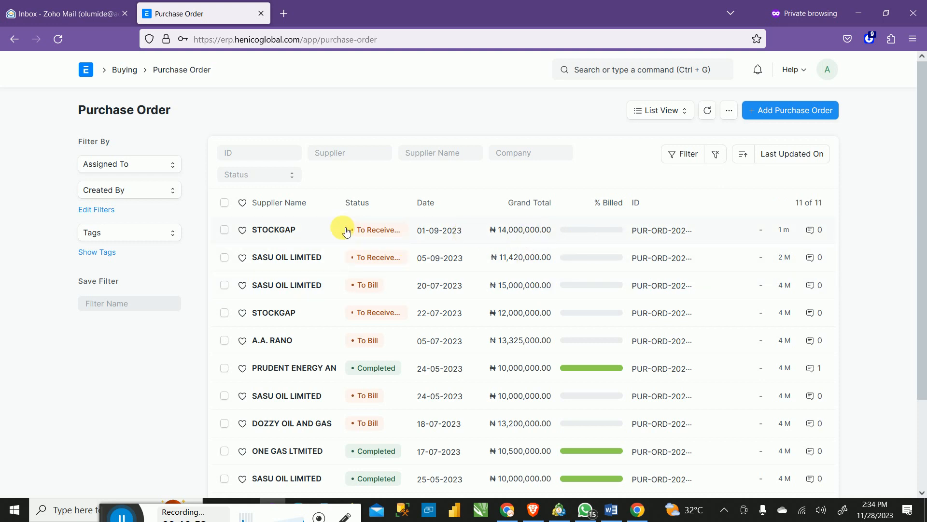
pyautogui.click(288, 230)
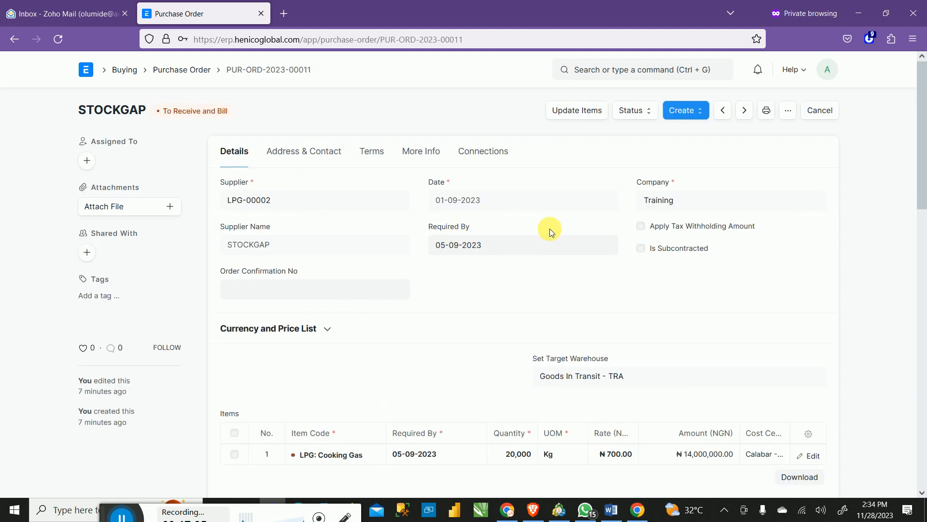
# Step: Look over the STOCKGAP purchase order's details and create a Purchase Receipt from it
pyautogui.scroll(-5, 555, 248)
pyautogui.scroll(4, 556, 252)
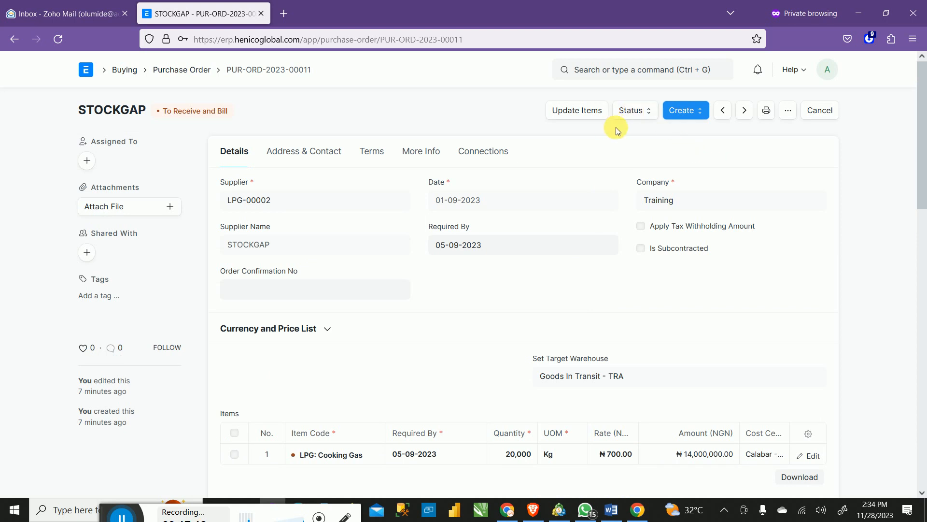
pyautogui.click(707, 113)
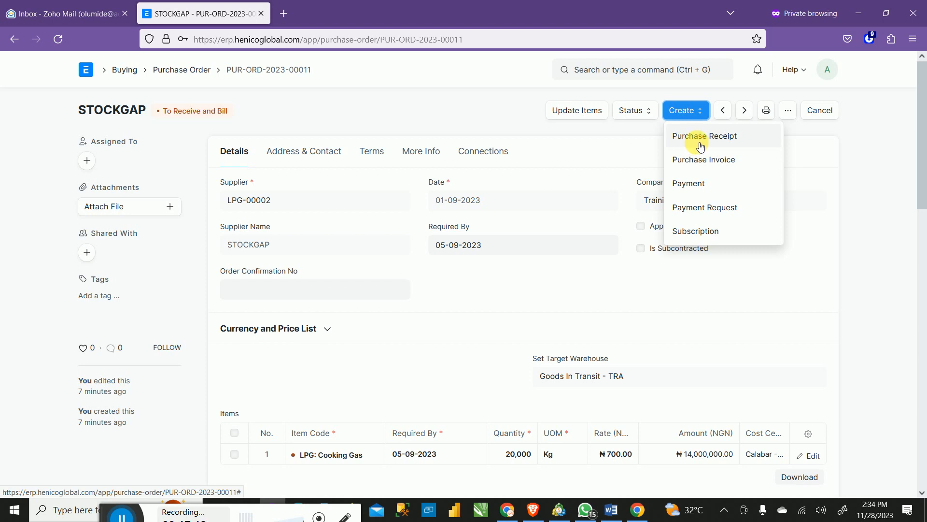
pyautogui.click(703, 139)
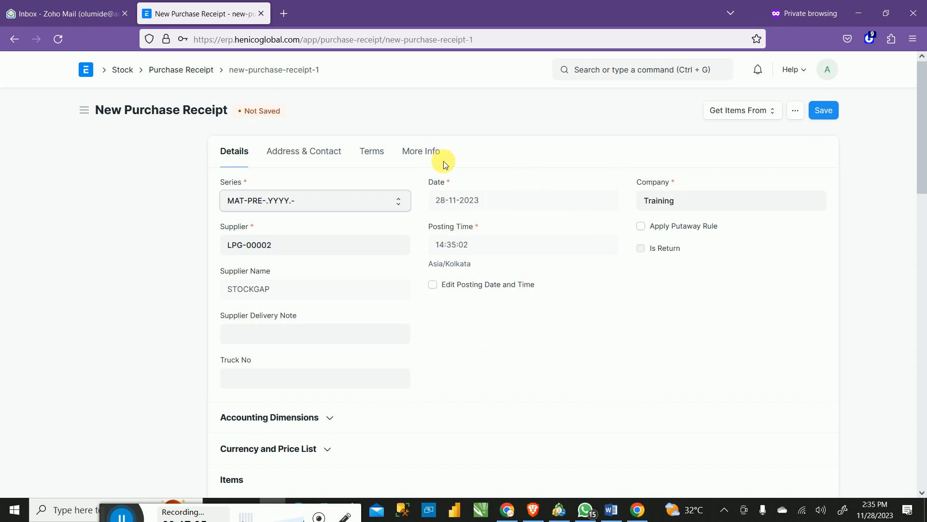
# Step: Enable Edit Posting Date and Time on the new purchase receipt and set its Date to 11-09-2023
pyautogui.scroll(-3, 503, 210)
pyautogui.scroll(3, 505, 219)
pyautogui.click(445, 285)
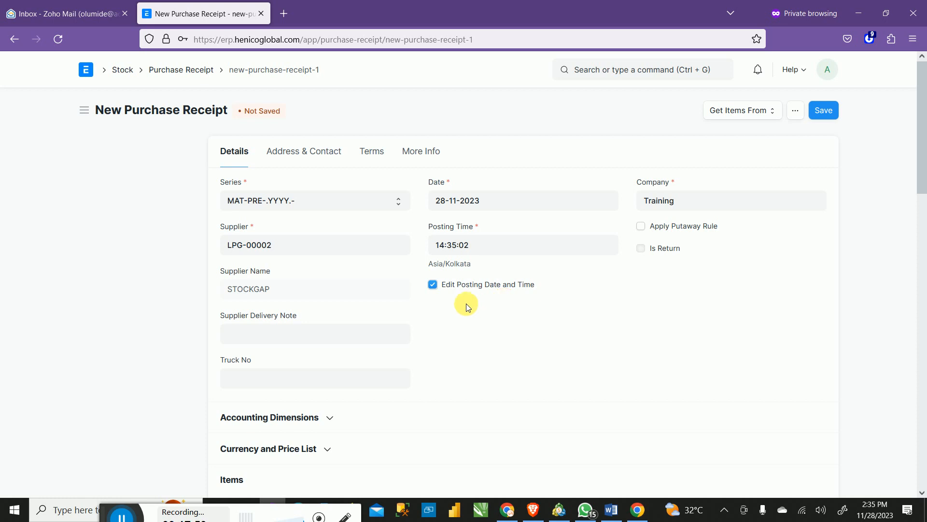
pyautogui.click(497, 201)
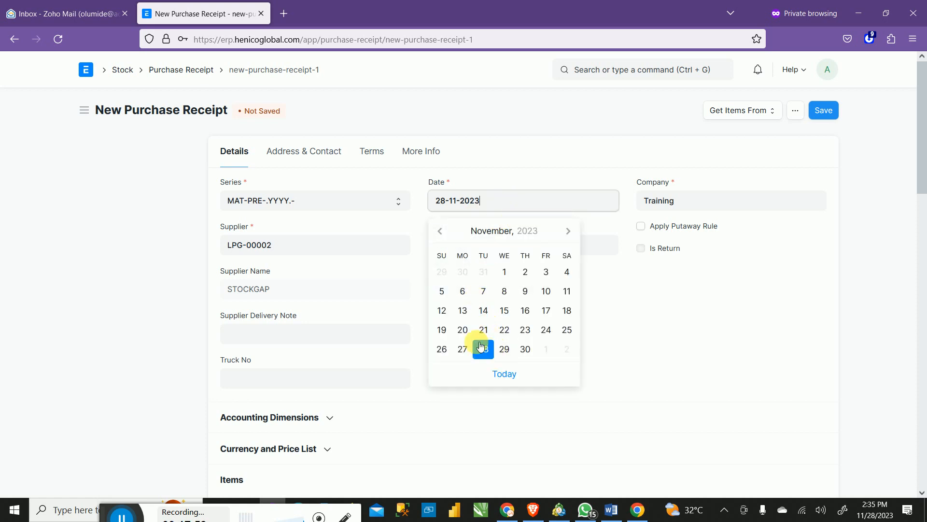
pyautogui.click(444, 236)
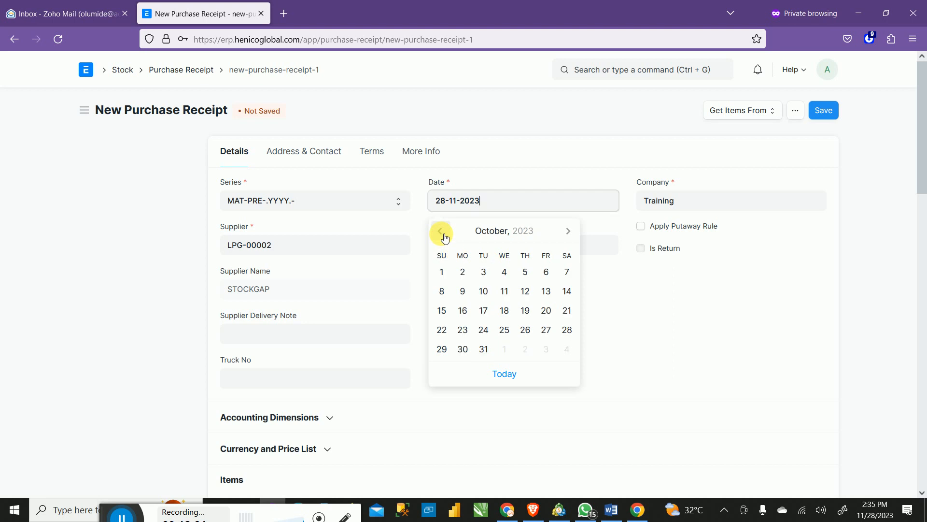
pyautogui.click(440, 232)
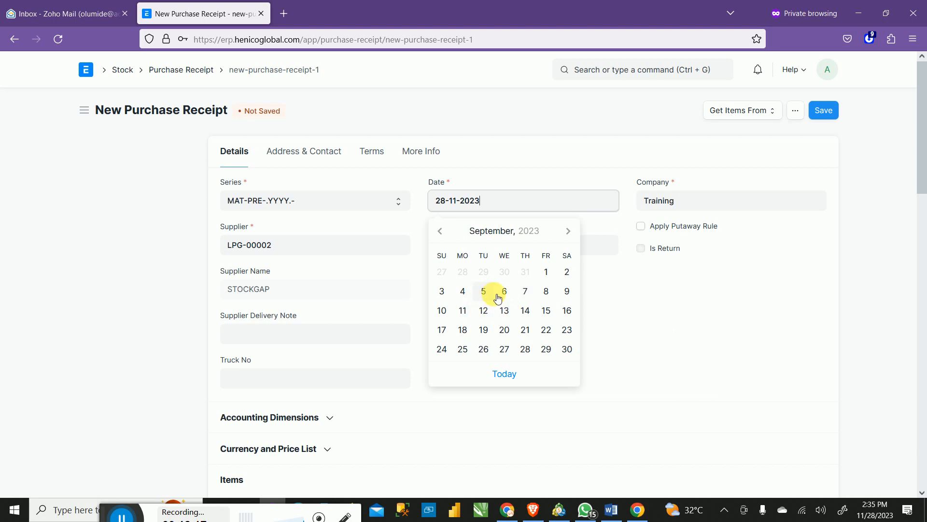
pyautogui.click(463, 311)
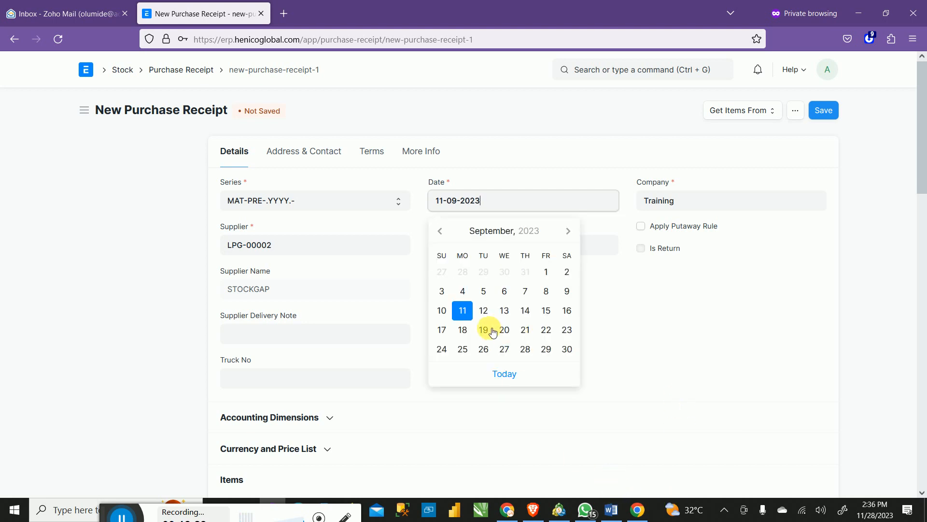
pyautogui.click(462, 311)
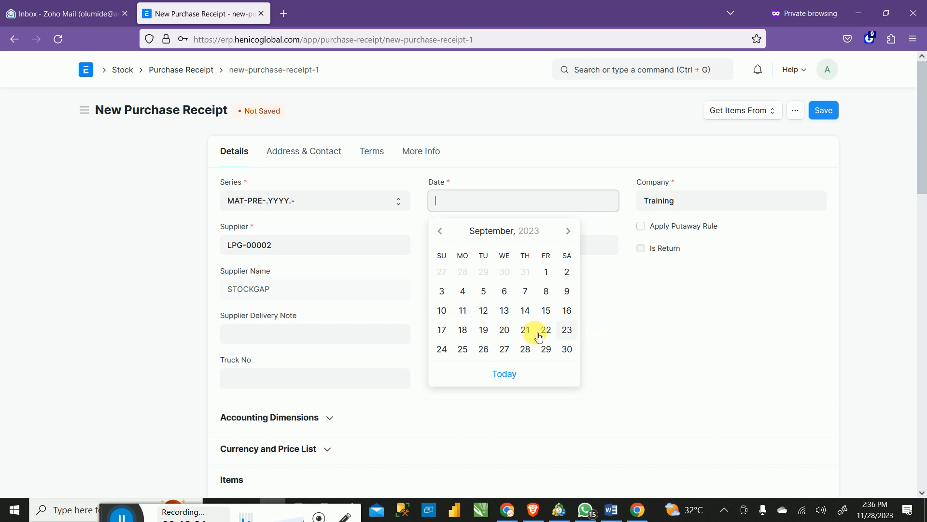
pyautogui.click(467, 310)
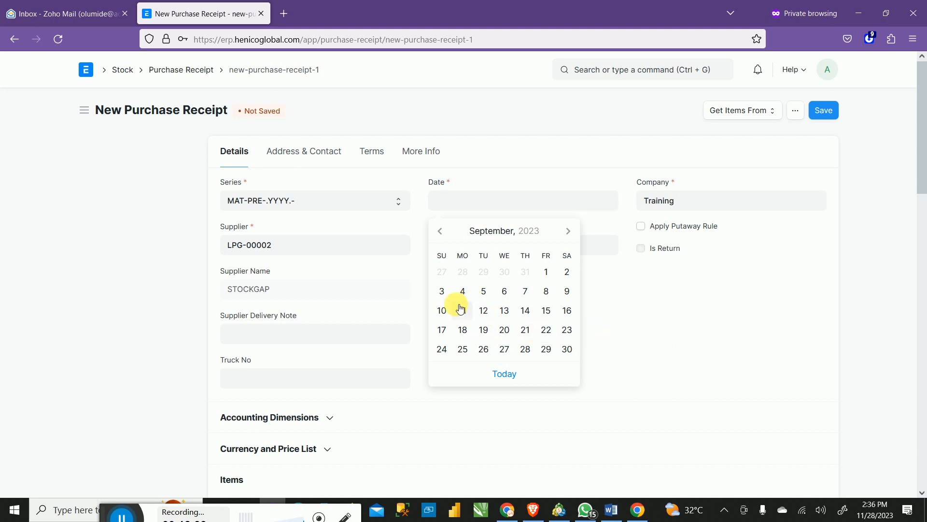
pyautogui.click(462, 311)
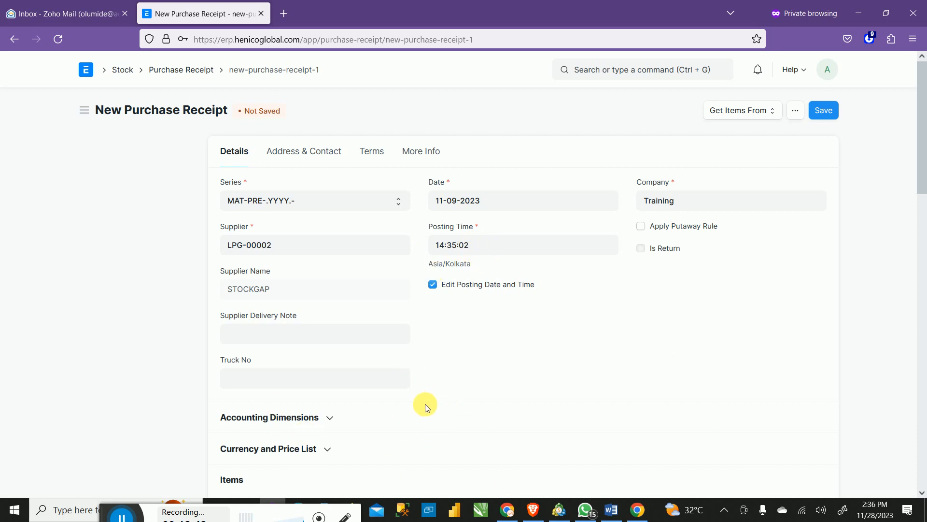
# Step: Enter 56776865 as the Supplier Delivery Note and 6788890 as the Truck No
pyautogui.scroll(-3, 425, 404)
pyautogui.click(313, 209)
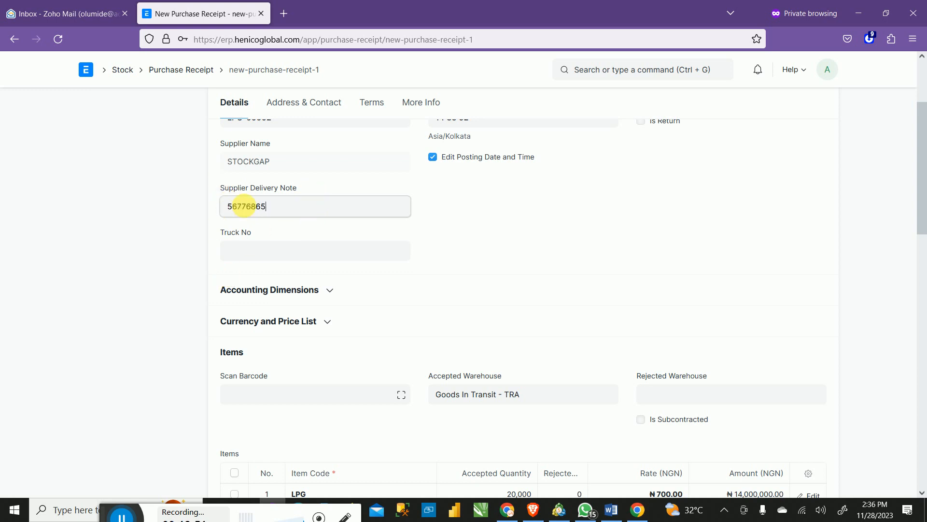
pyautogui.click(287, 257)
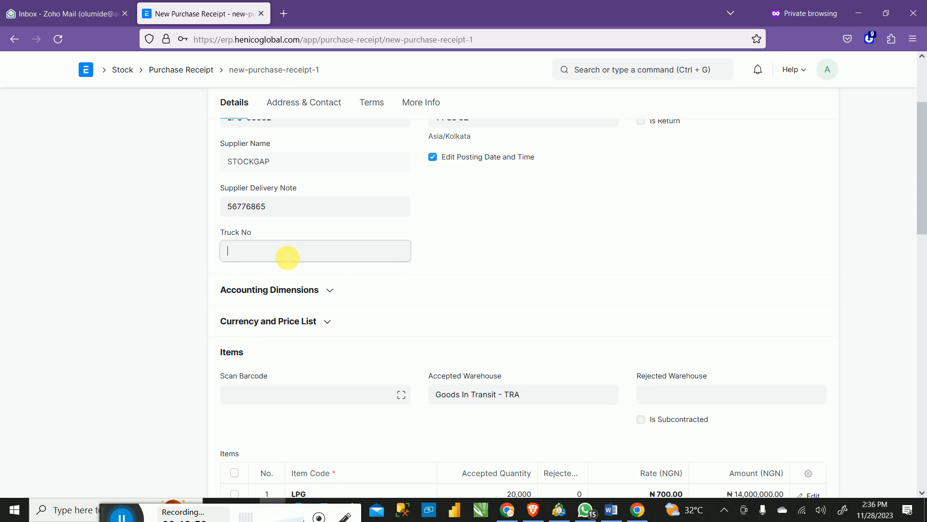
pyautogui.write('6788890')
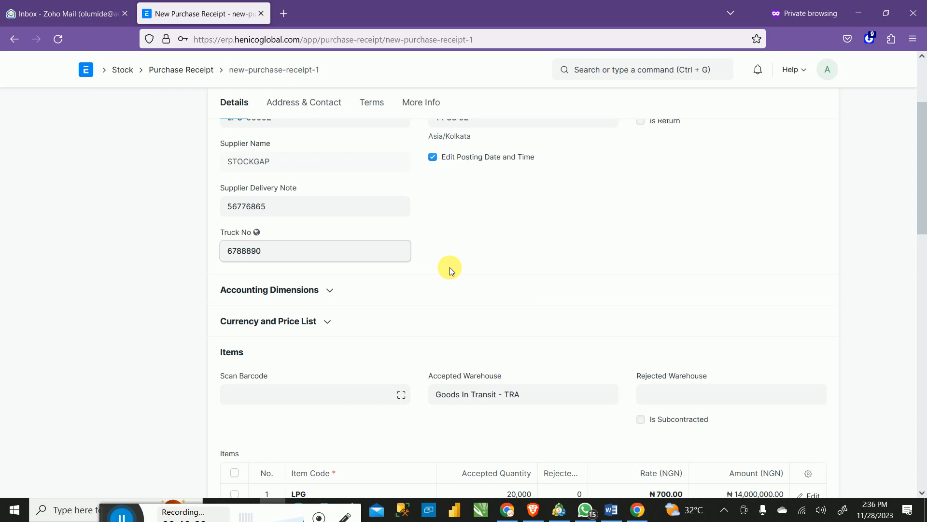
# Step: Examine the receipt's accepted warehouse, LPG item's accepted and rejected quantities, rate, totals, and taxes and charges
pyautogui.scroll(-4, 410, 324)
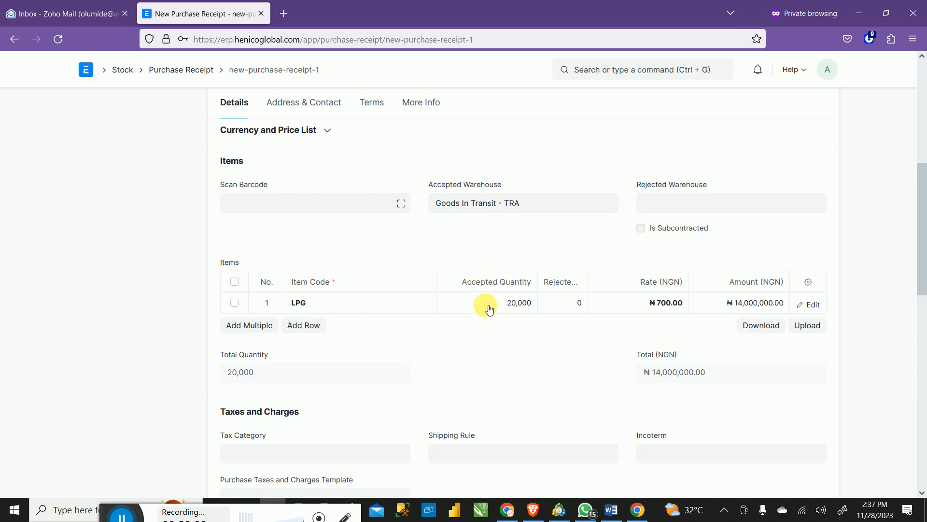
pyautogui.click(567, 303)
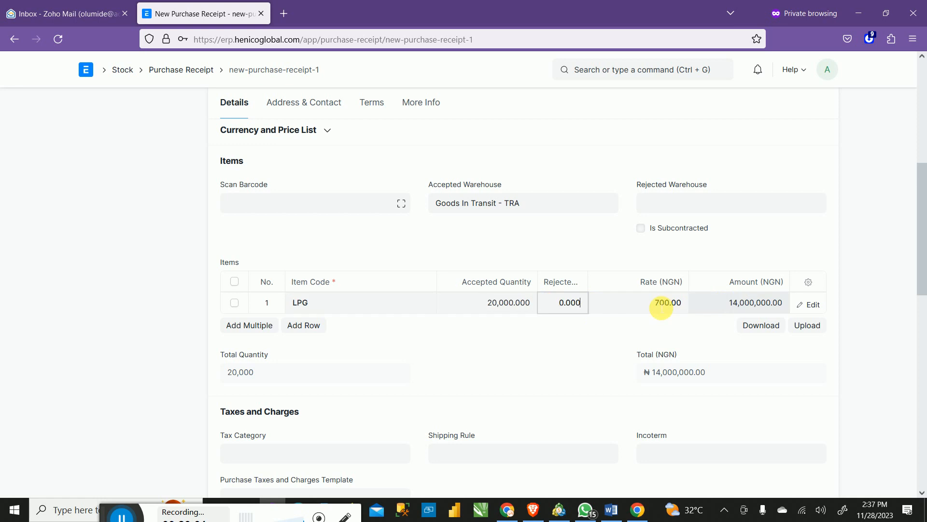
pyautogui.click(498, 304)
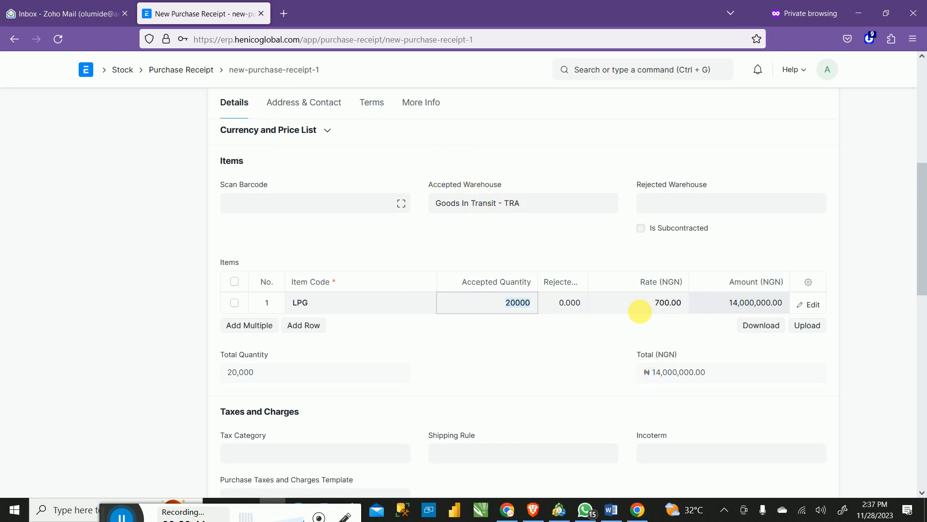
pyautogui.scroll(-4, 416, 343)
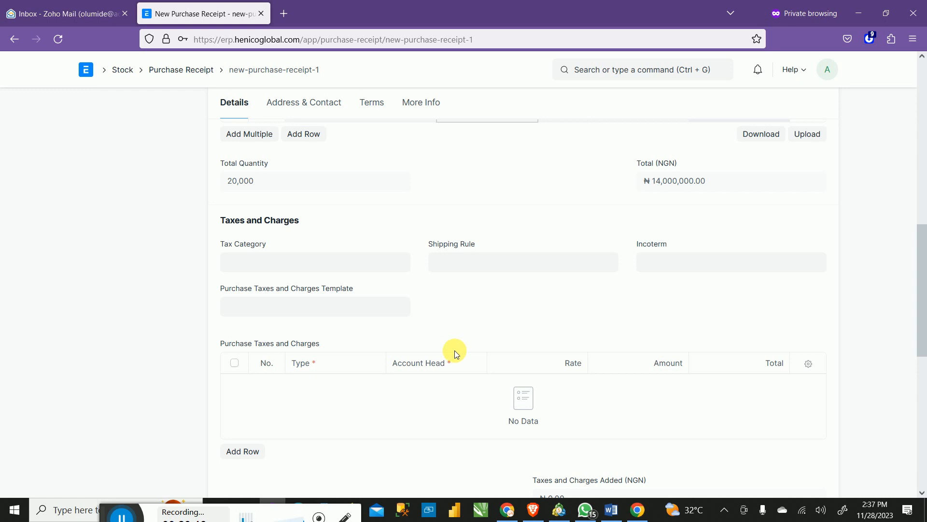
pyautogui.scroll(4, 514, 290)
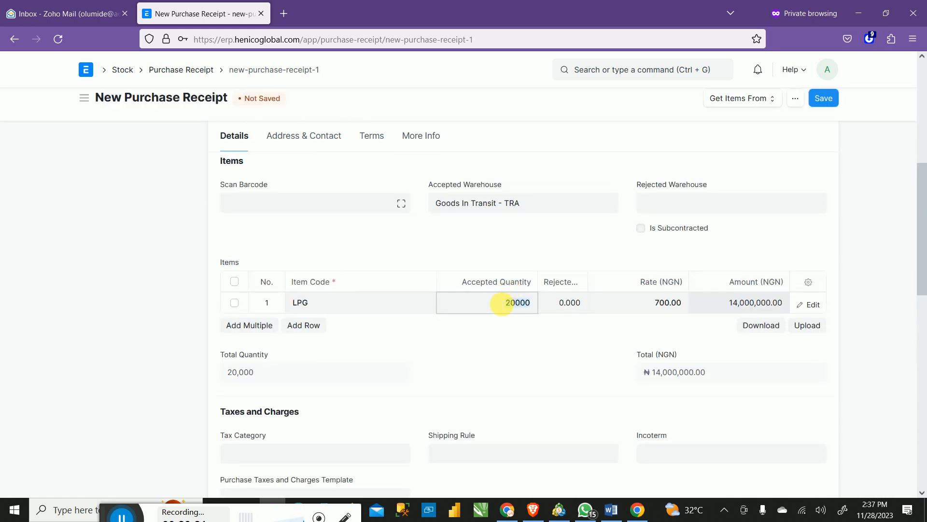
pyautogui.scroll(2, 555, 322)
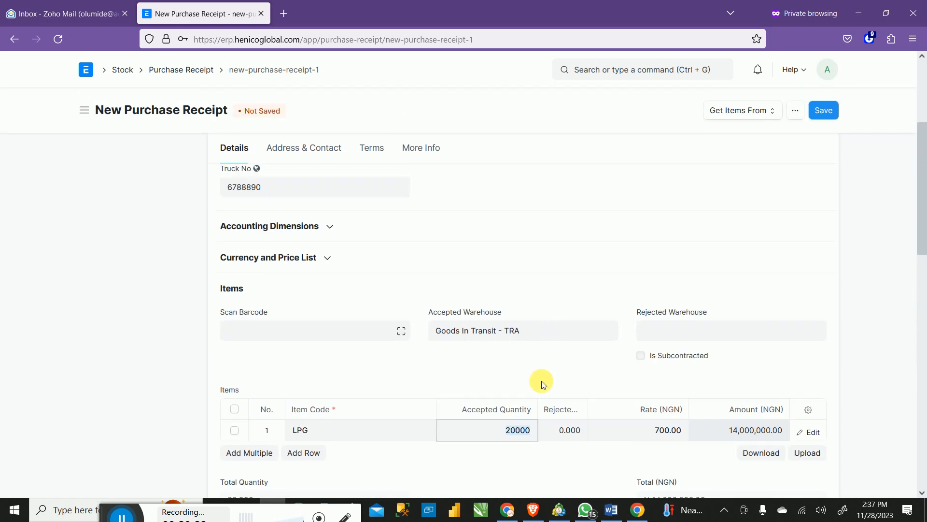
pyautogui.scroll(-4, 547, 411)
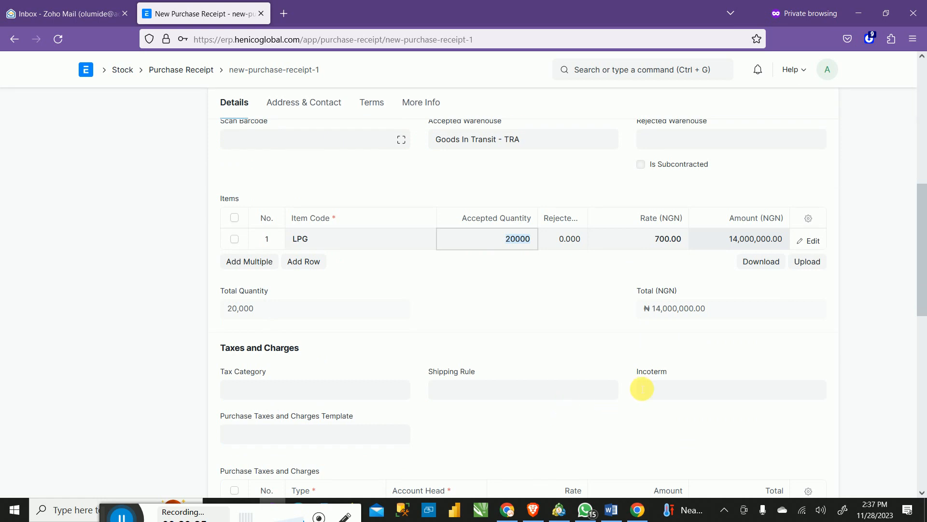
pyautogui.scroll(-3, 502, 348)
pyautogui.scroll(3, 483, 349)
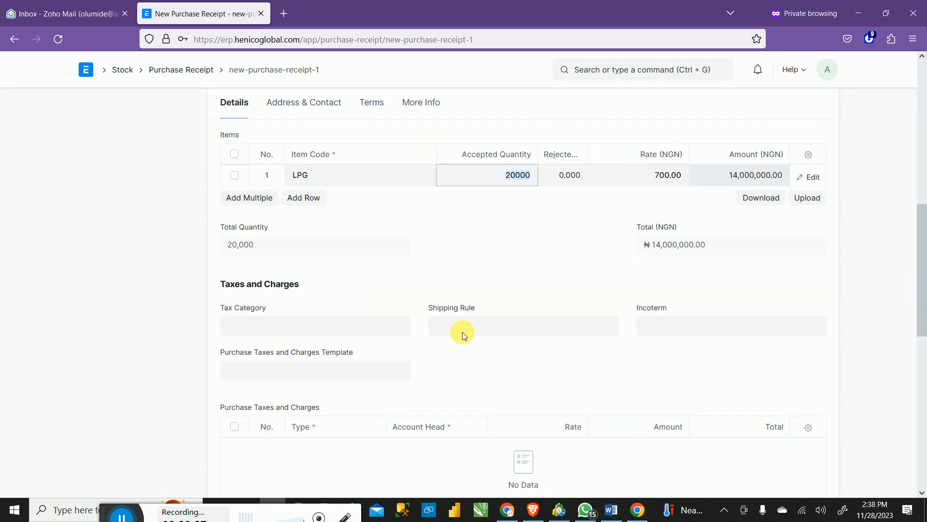
pyautogui.scroll(-5, 464, 332)
pyautogui.scroll(10, 467, 331)
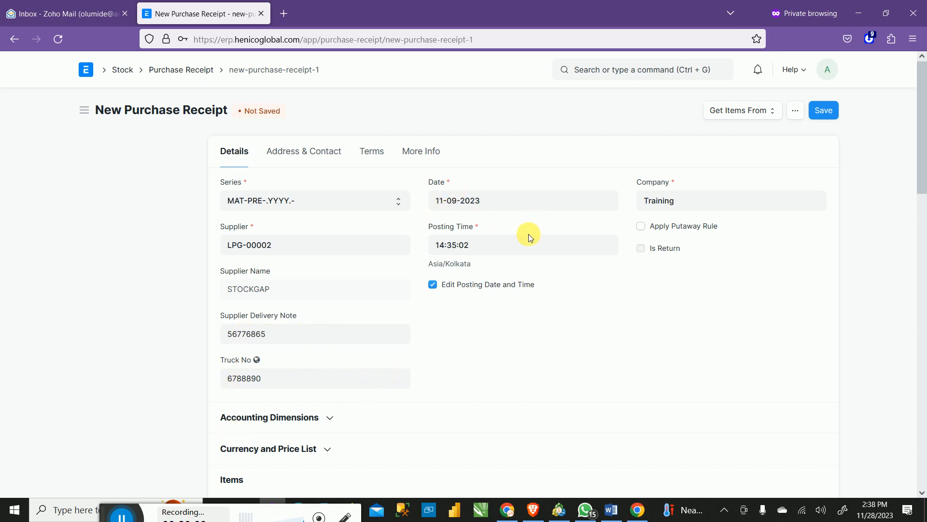
pyautogui.scroll(-8, 563, 428)
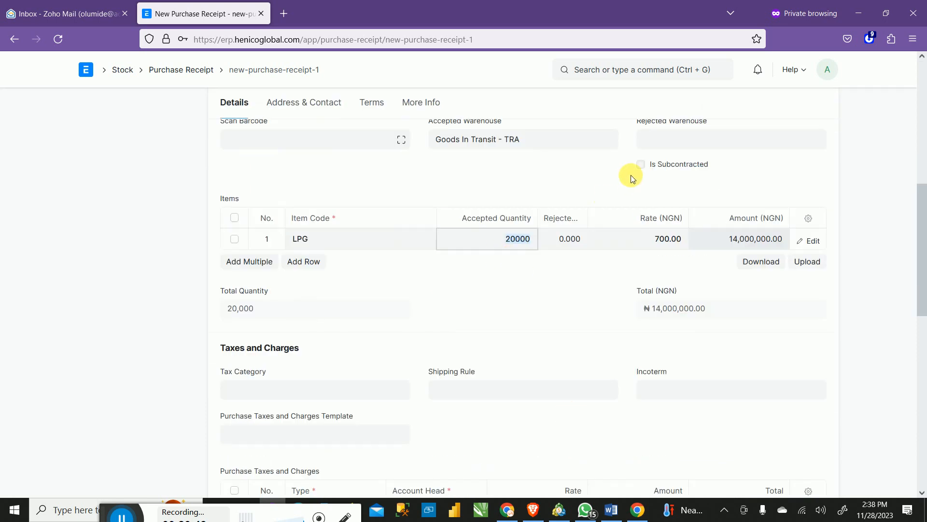
pyautogui.scroll(5, 633, 183)
pyautogui.scroll(2, 636, 190)
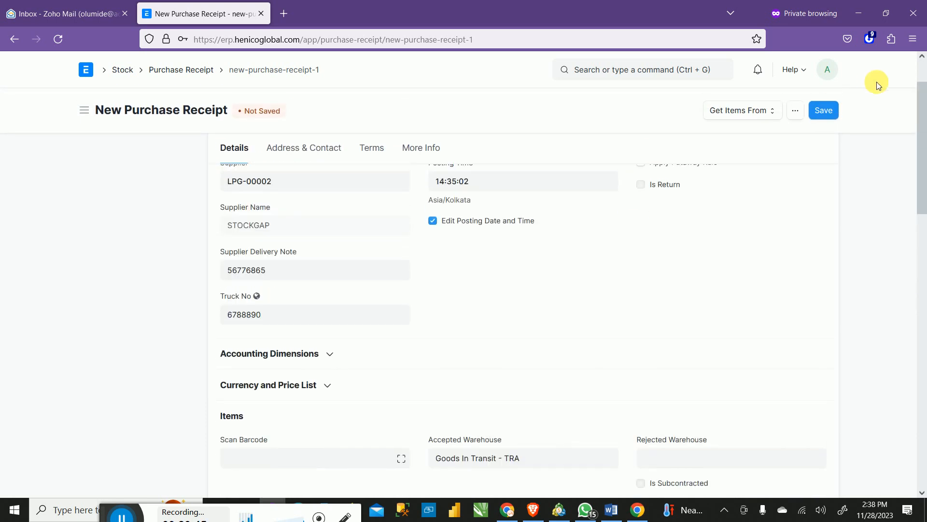
# Step: Save and permanently submit the STOCKGAP purchase receipt
pyautogui.click(824, 116)
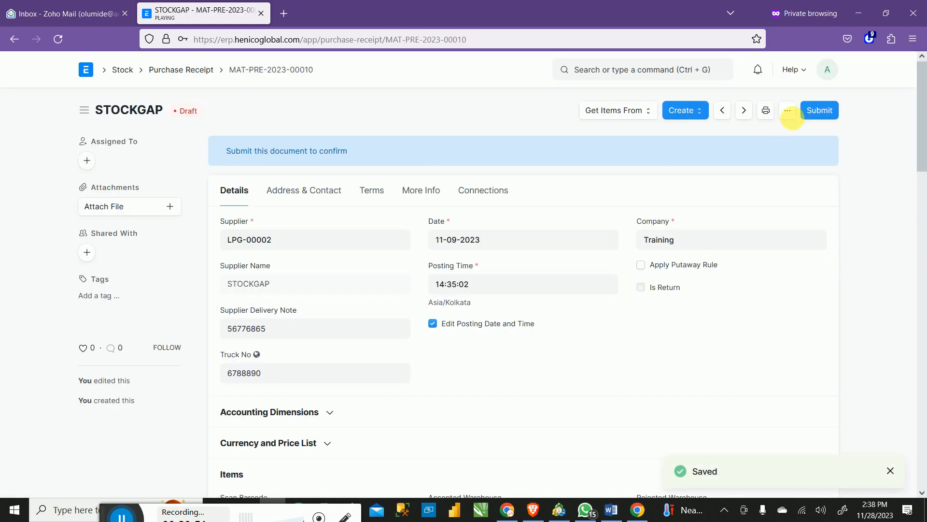
pyautogui.click(812, 113)
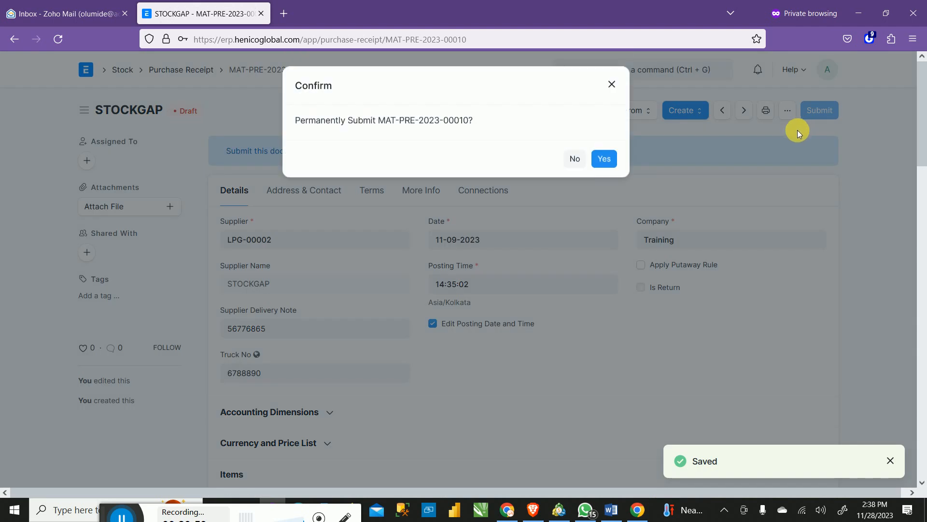
pyautogui.click(612, 163)
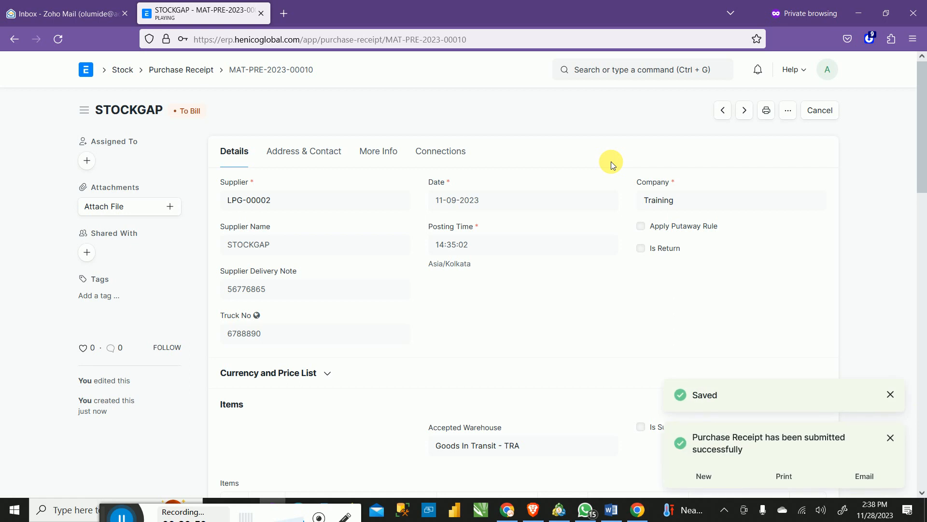
# Step: Dismiss the notifications and examine the submitted receipt's supplier details, accepted warehouse, LPG item row and totals
pyautogui.click(891, 395)
pyautogui.click(890, 437)
pyautogui.scroll(-5, 850, 411)
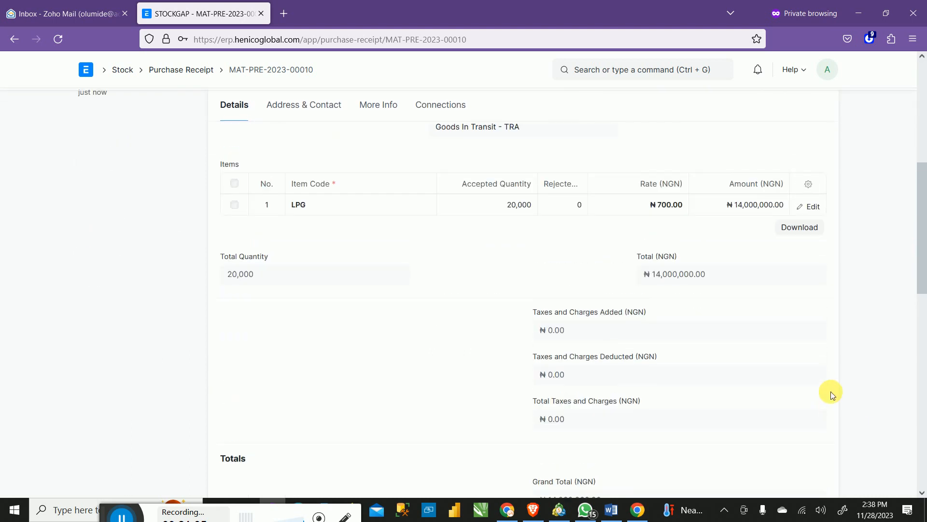
pyautogui.scroll(-6, 830, 389)
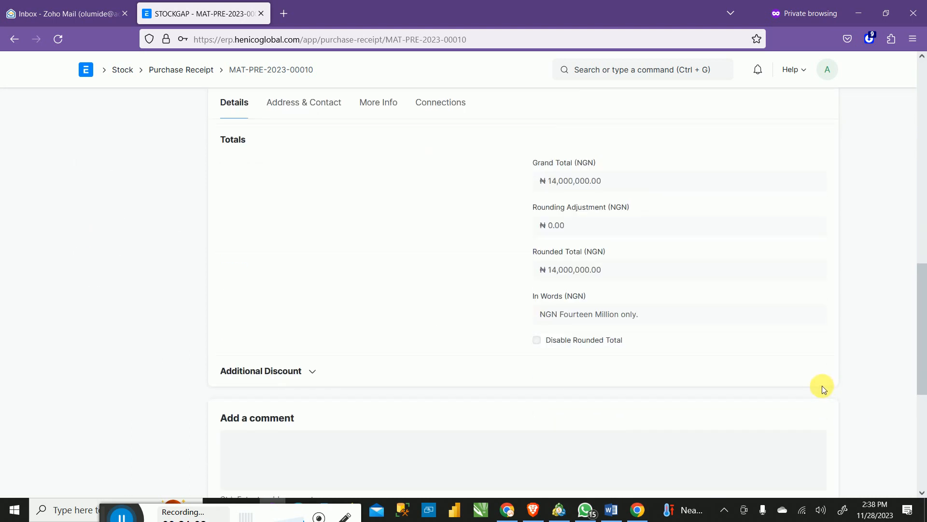
pyautogui.scroll(5, 857, 281)
pyautogui.scroll(5, 520, 255)
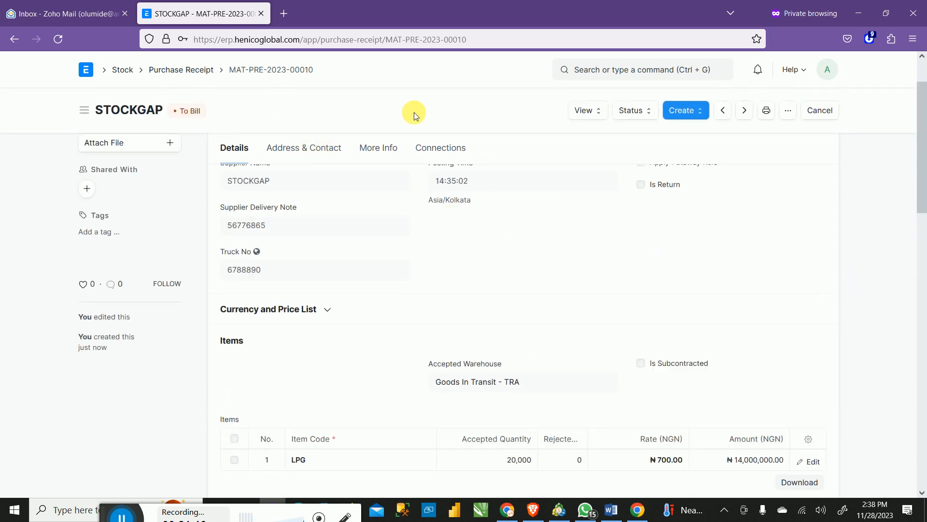
pyautogui.scroll(2, 579, 244)
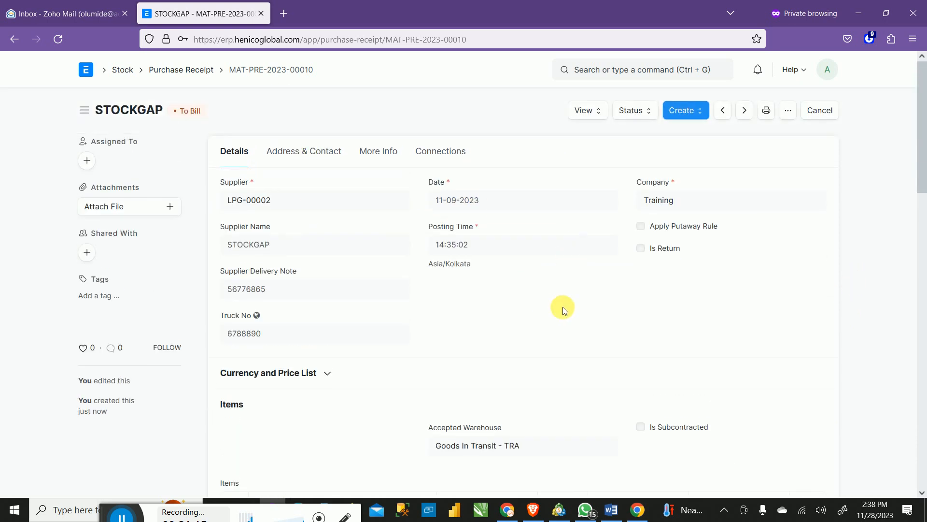
pyautogui.scroll(-5, 561, 307)
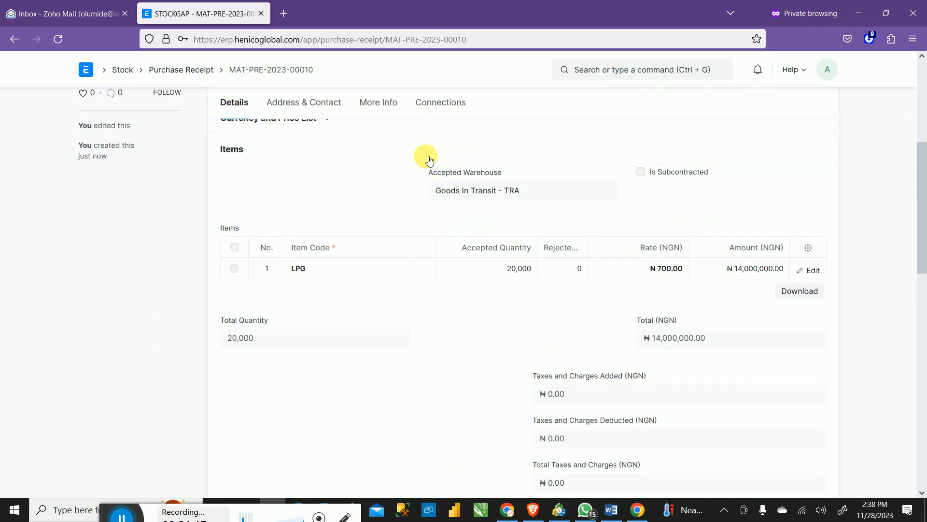
pyautogui.scroll(5, 623, 244)
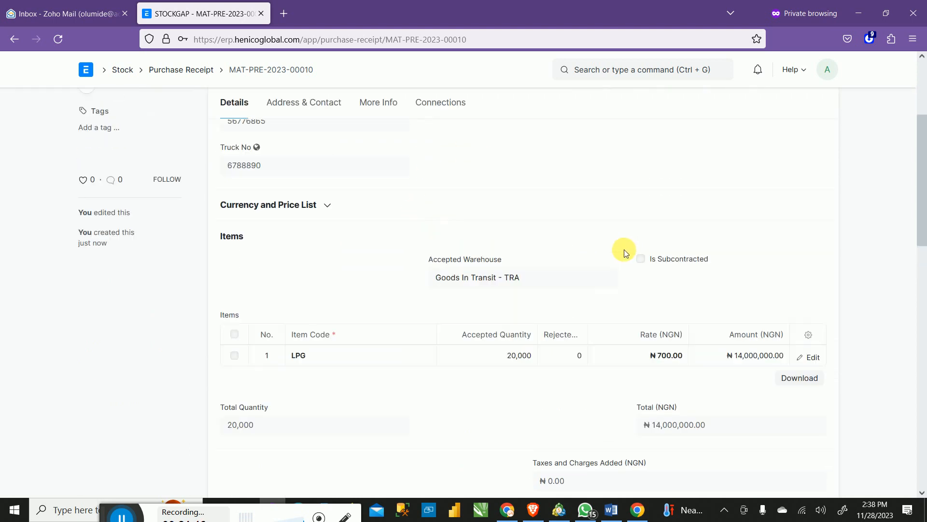
pyautogui.scroll(-2, 532, 227)
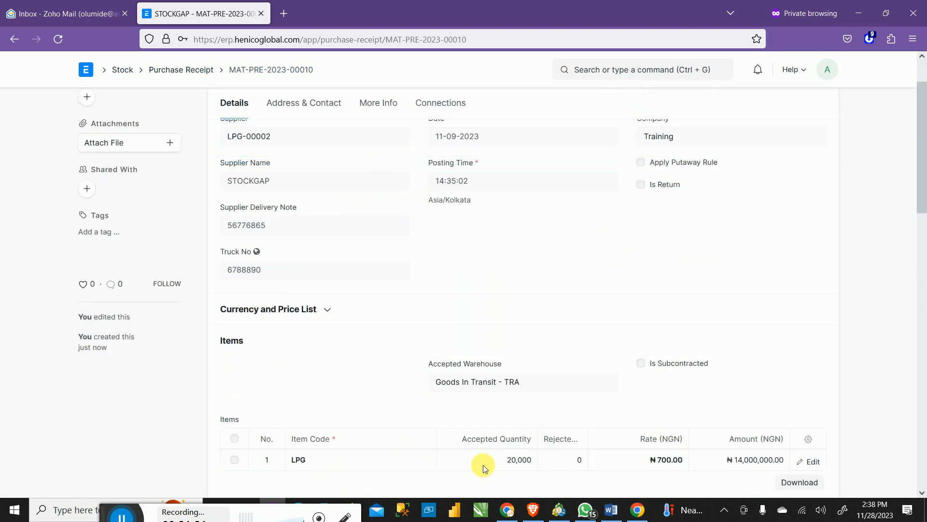
pyautogui.scroll(1, 618, 227)
pyautogui.scroll(-1, 654, 212)
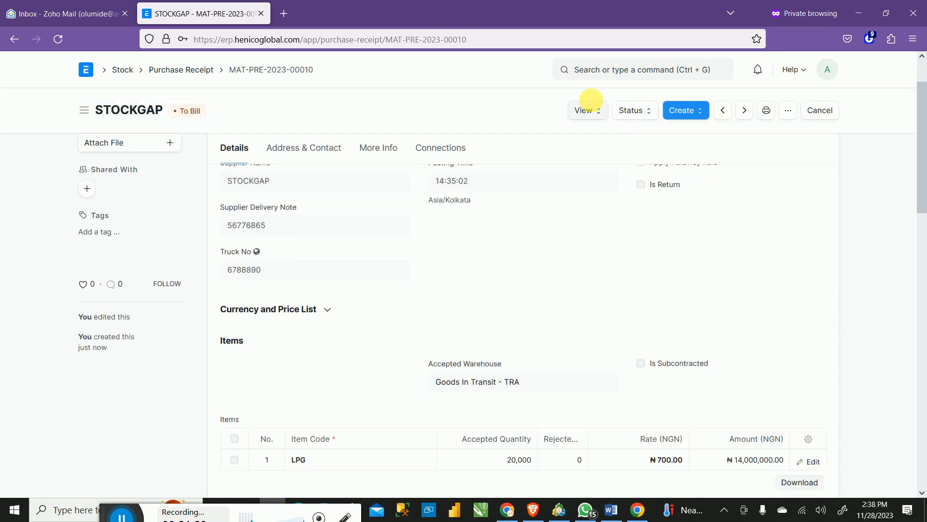
pyautogui.scroll(1, 672, 242)
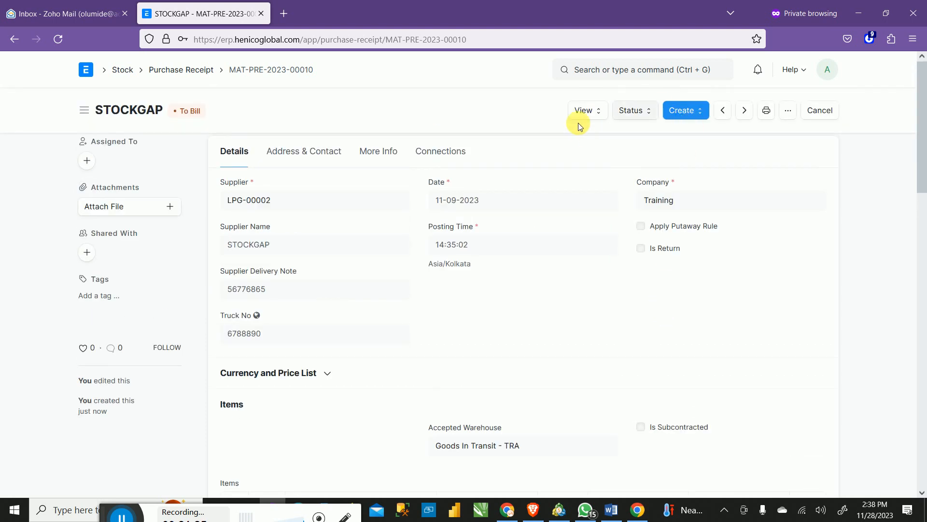
# Step: View the receipt's accounting ledger and widen the Account column to read the full account names
pyautogui.click(599, 110)
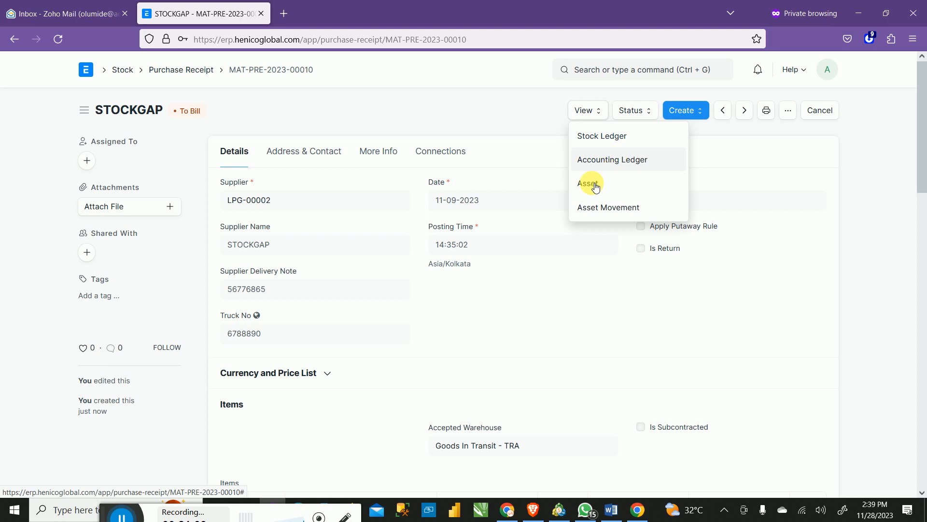
pyautogui.click(604, 163)
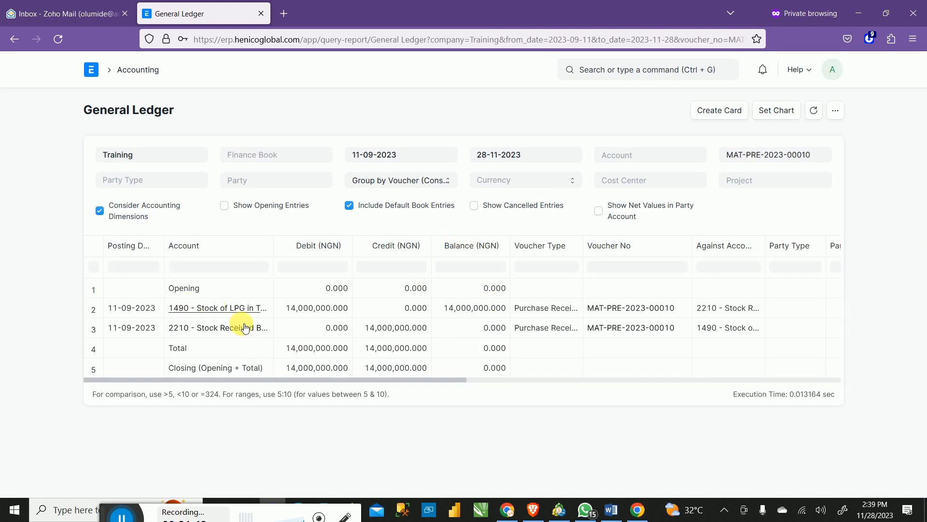
pyautogui.moveTo(275, 247); pyautogui.dragTo(342, 263)
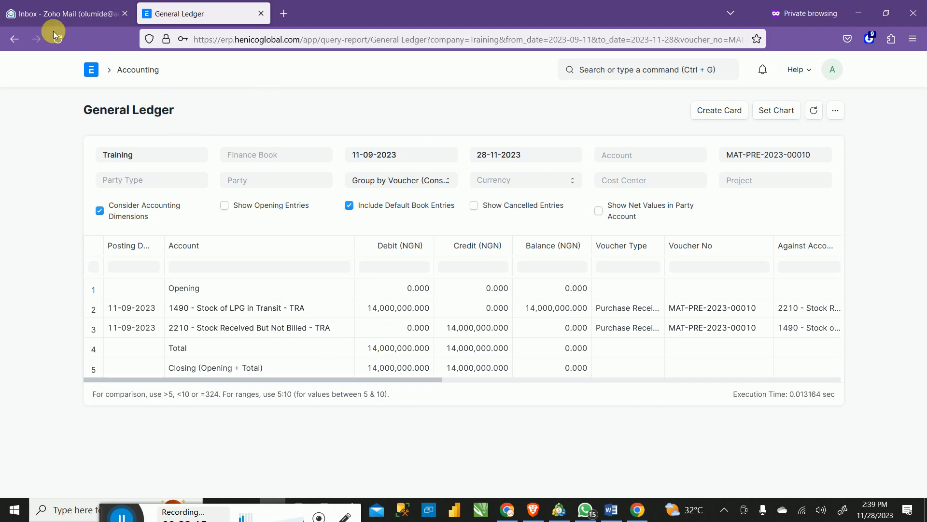
# Step: Return from the ledger to the STOCKGAP purchase order, open the purchase order list and refresh it to check the order's status
pyautogui.click(15, 41)
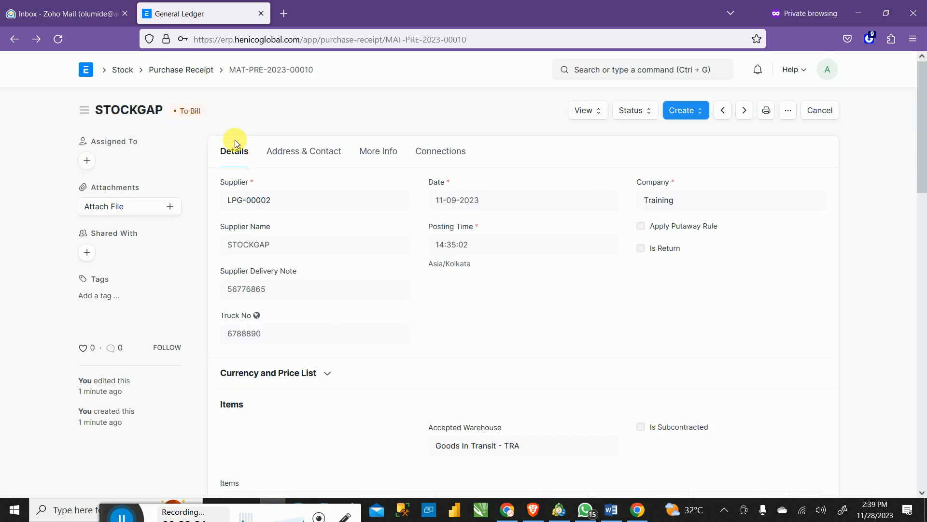
pyautogui.click(15, 39)
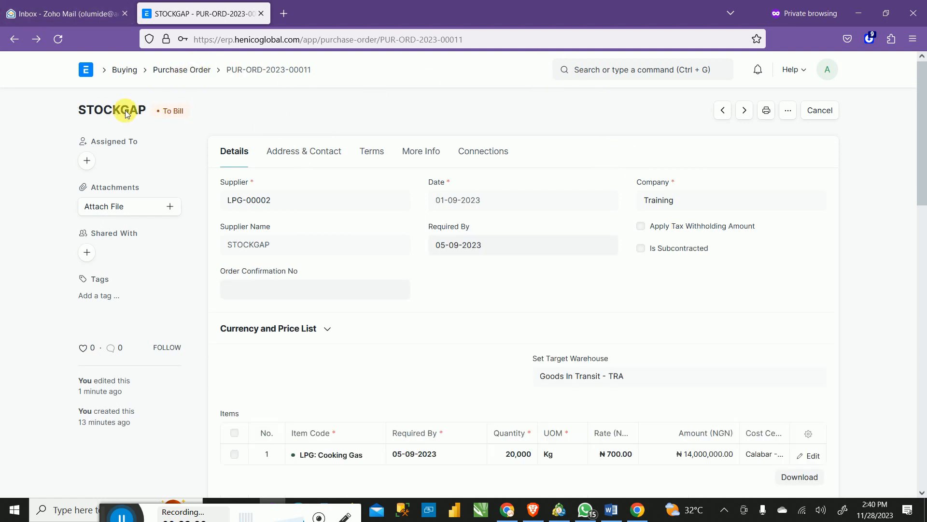
pyautogui.click(186, 70)
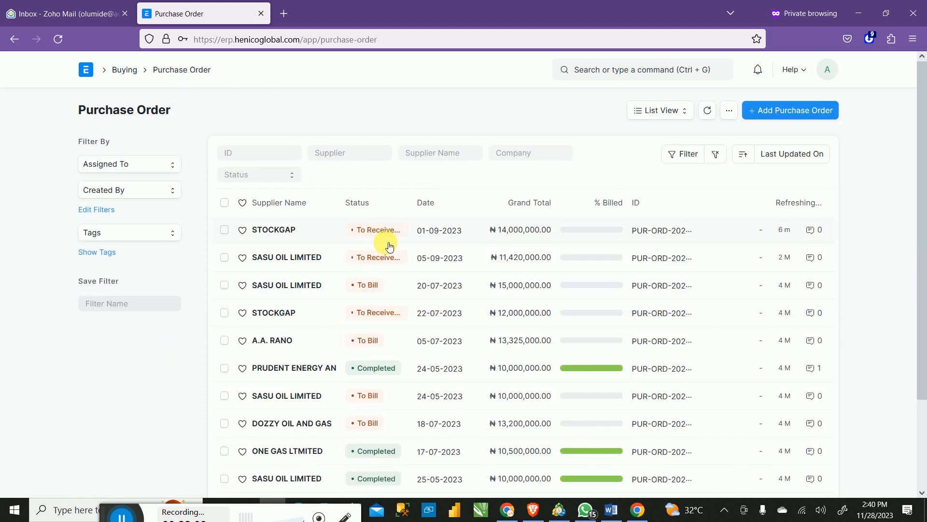
pyautogui.click(52, 38)
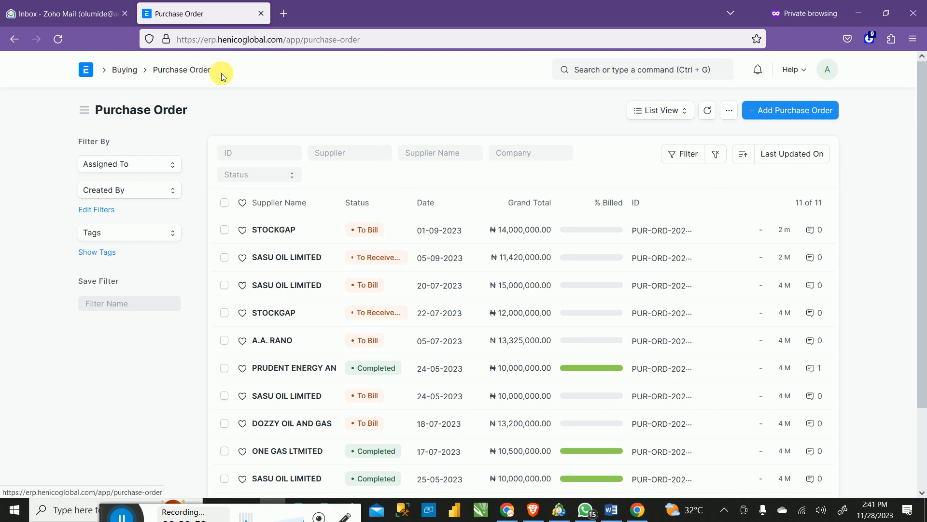
# Step: Search for "landed cost" and open the Landed Cost Voucher list
pyautogui.click(630, 73)
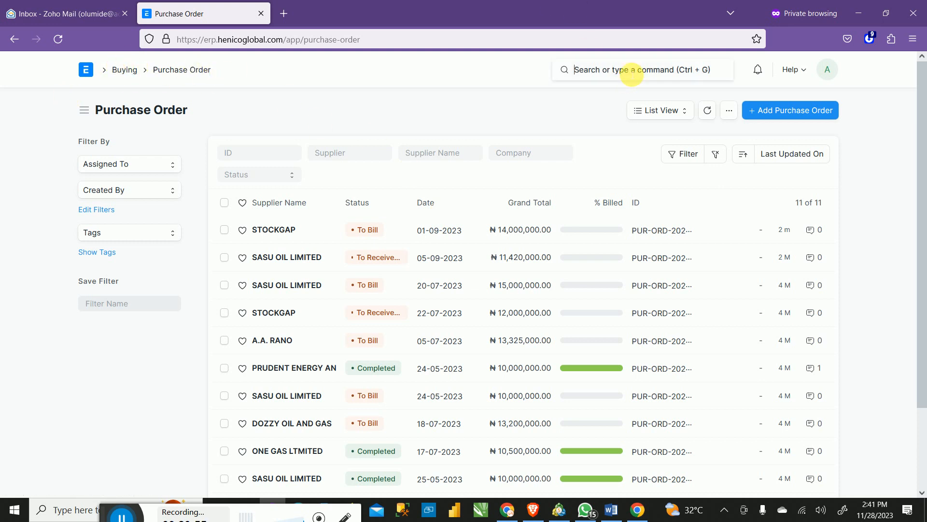
pyautogui.write('lan')
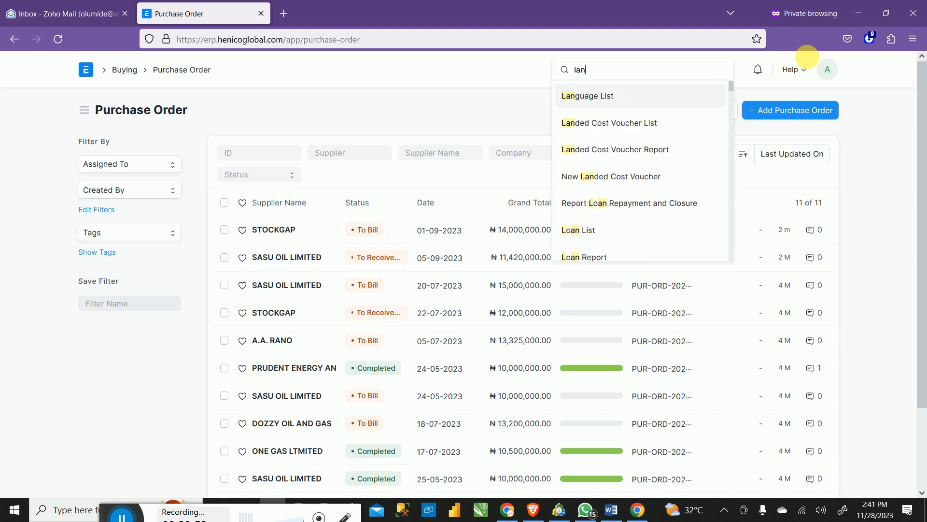
pyautogui.press('BackSpace')
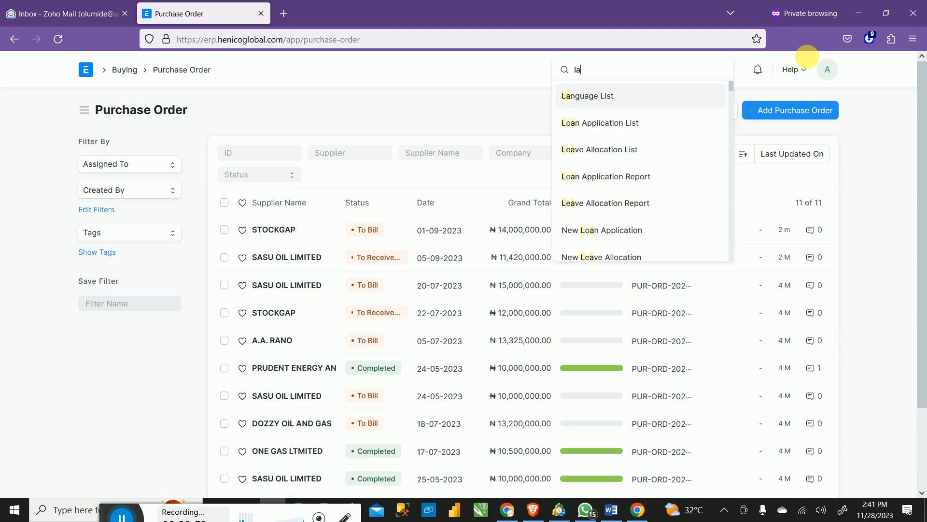
pyautogui.write('di')
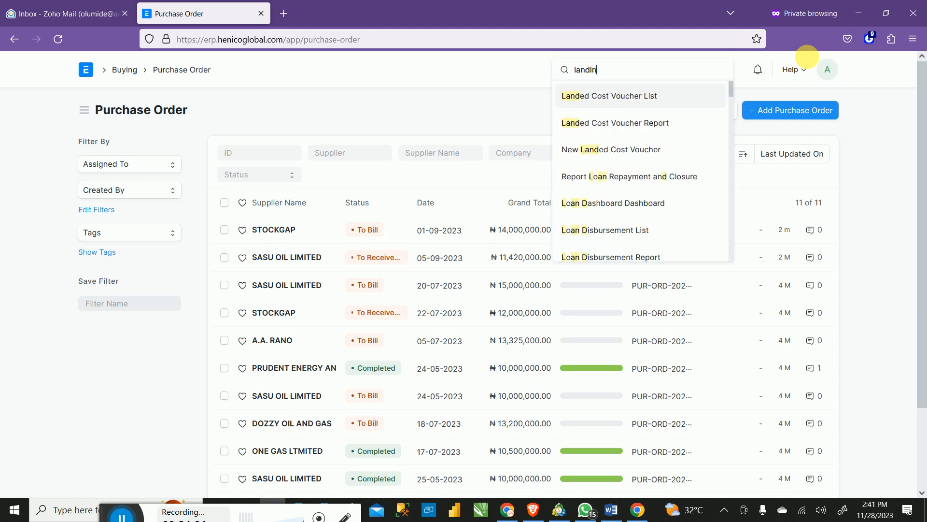
pyautogui.write('n')
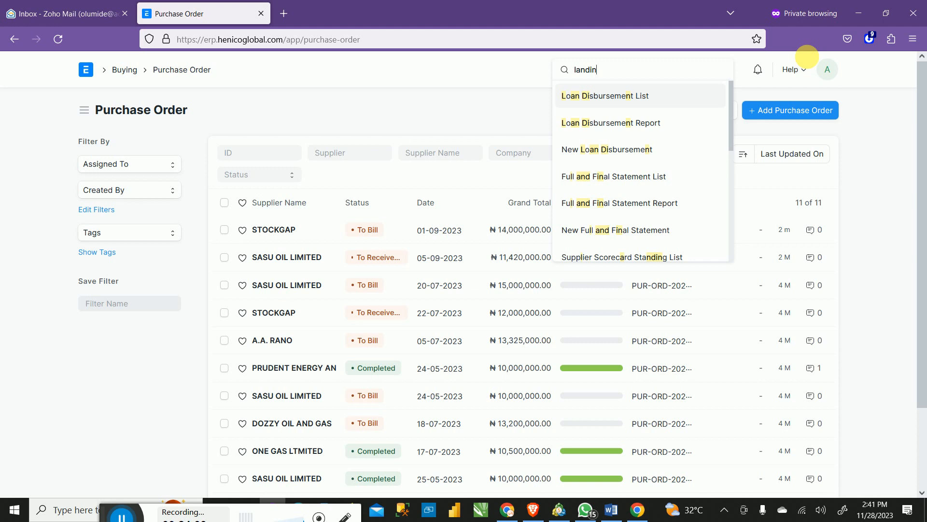
pyautogui.write('g cost')
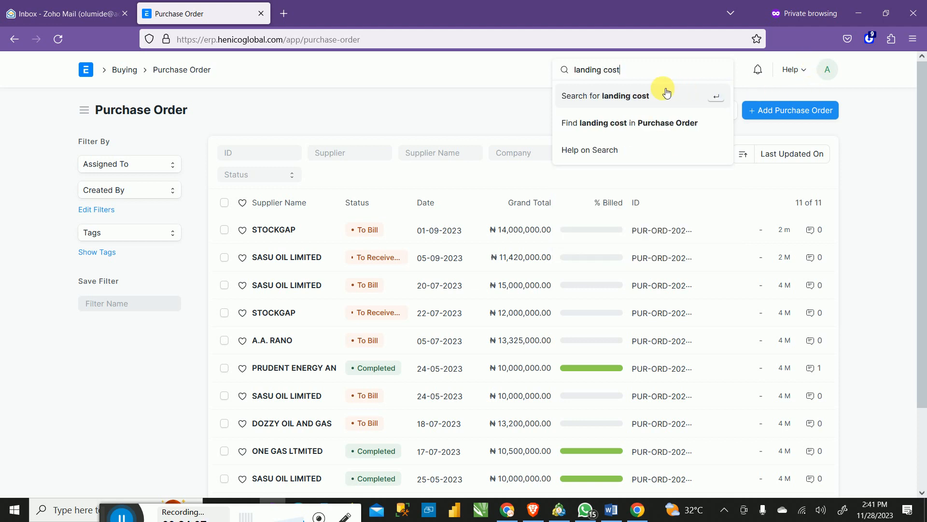
pyautogui.press('BackSpace')
pyautogui.press('BackSpace')
pyautogui.press('BackSpace')
pyautogui.press('BackSpace')
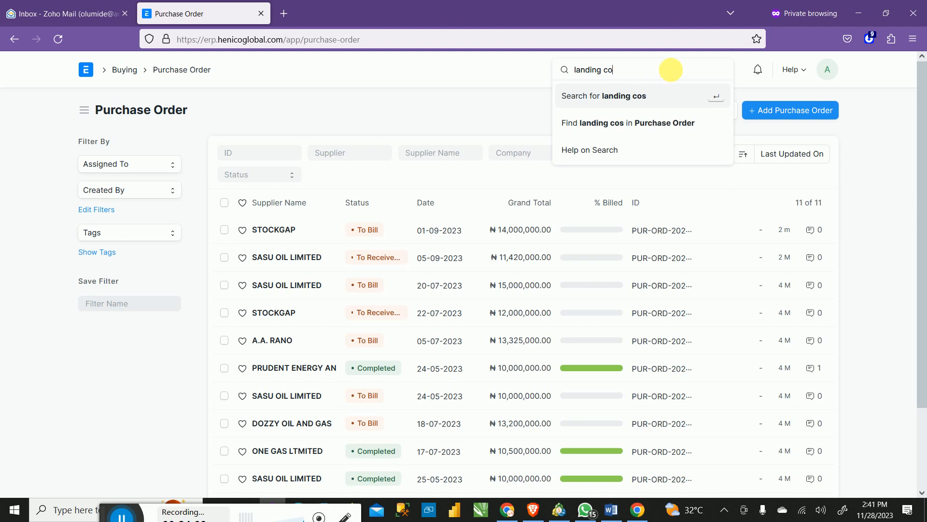
pyautogui.press('BackSpace')
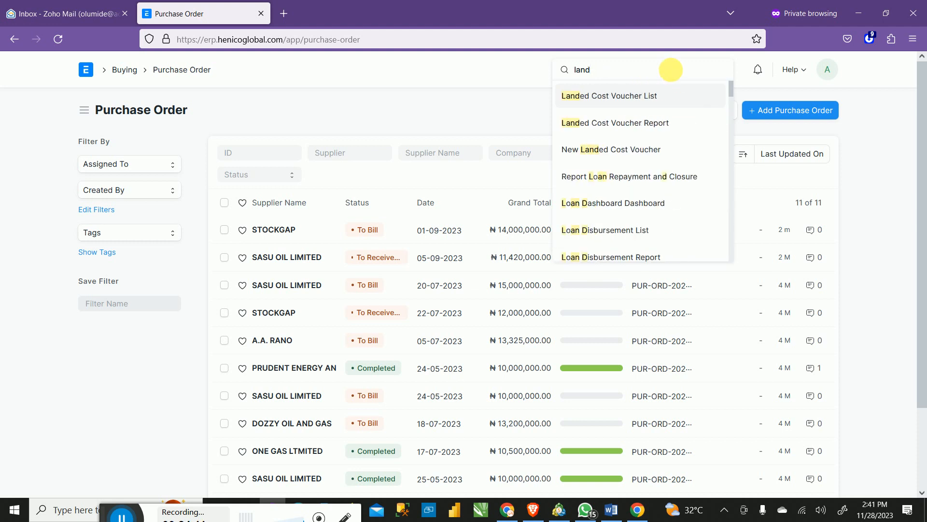
pyautogui.write('ed cost')
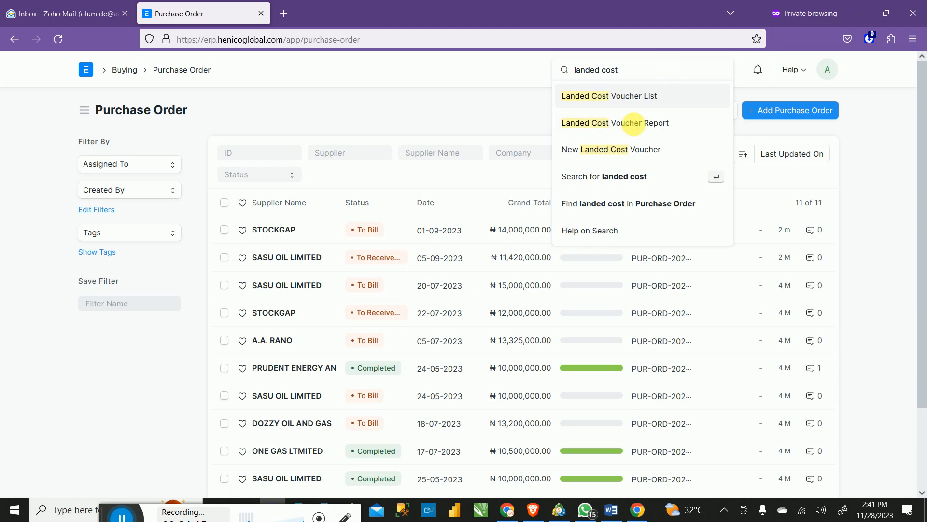
pyautogui.click(624, 100)
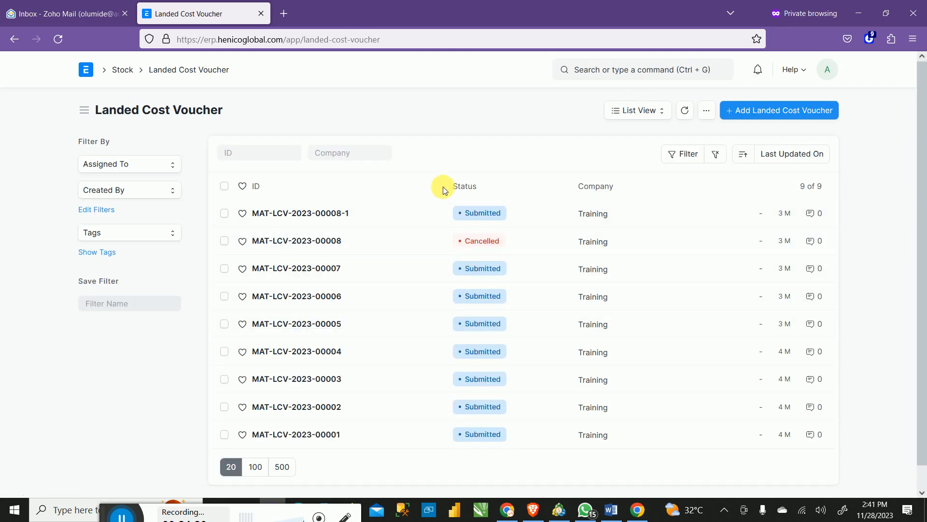
# Step: Add a new landed cost voucher and set its Posting Date to 05-09-2023
pyautogui.click(792, 111)
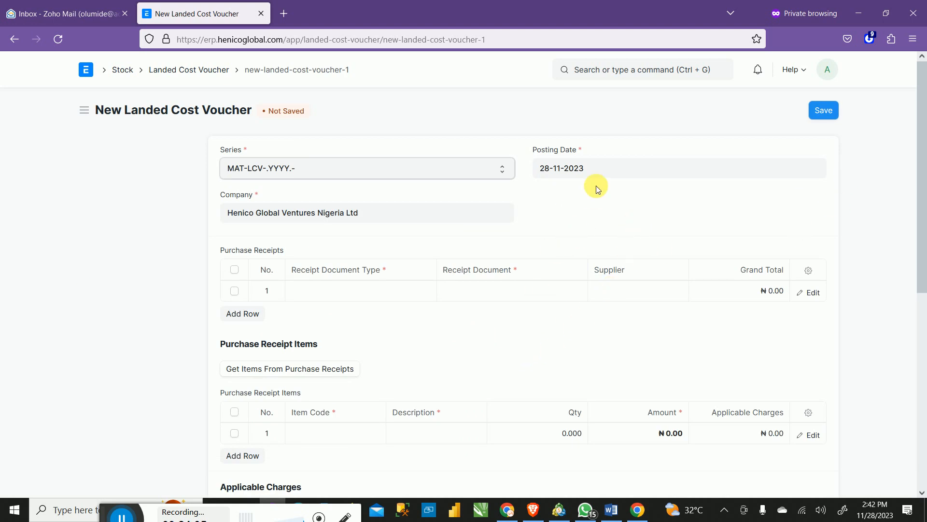
pyautogui.click(602, 170)
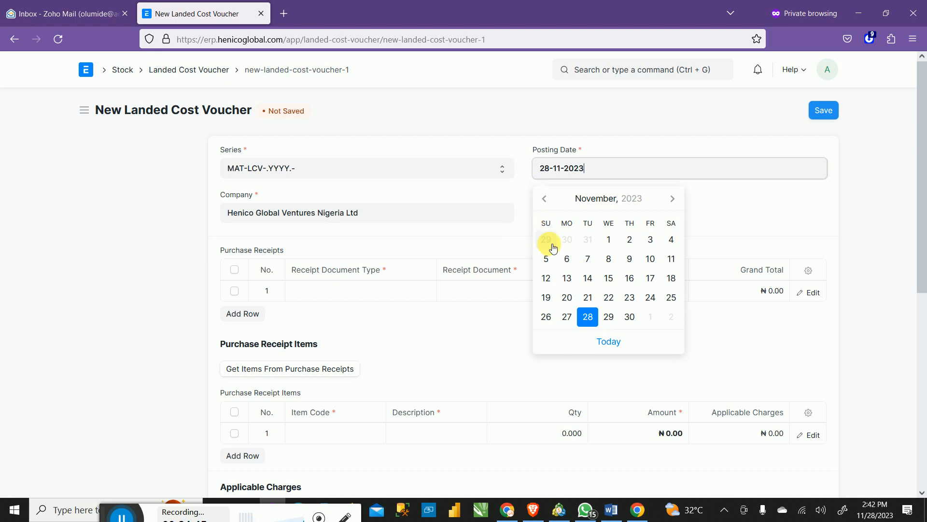
pyautogui.click(545, 199)
pyautogui.click(546, 201)
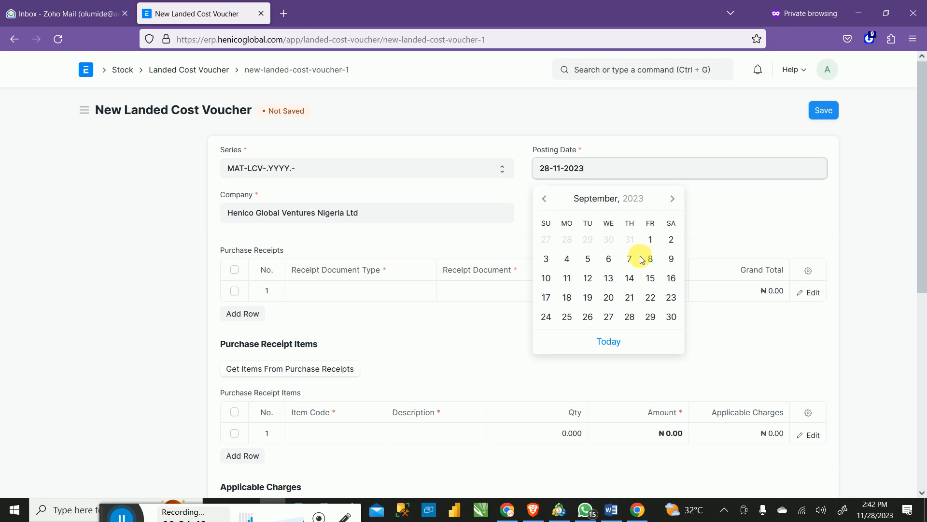
pyautogui.click(590, 262)
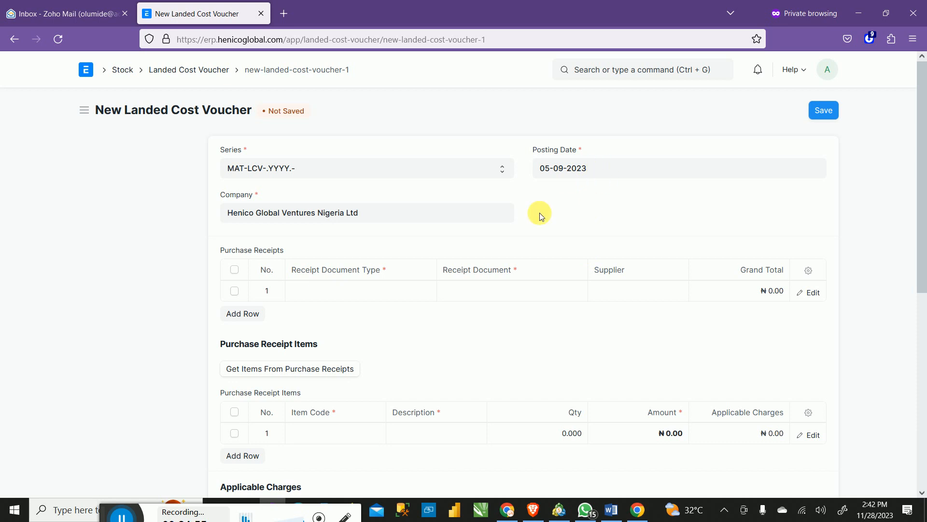
pyautogui.click(596, 175)
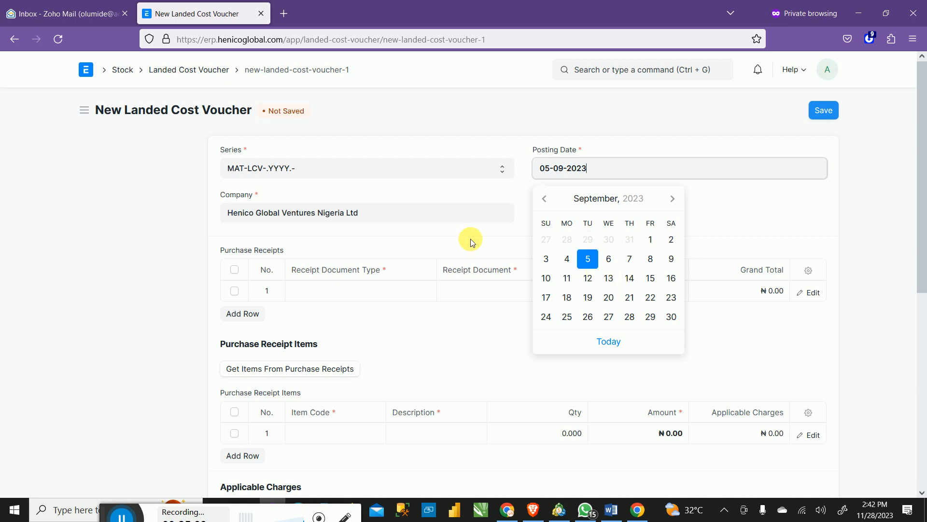
pyautogui.click(492, 99)
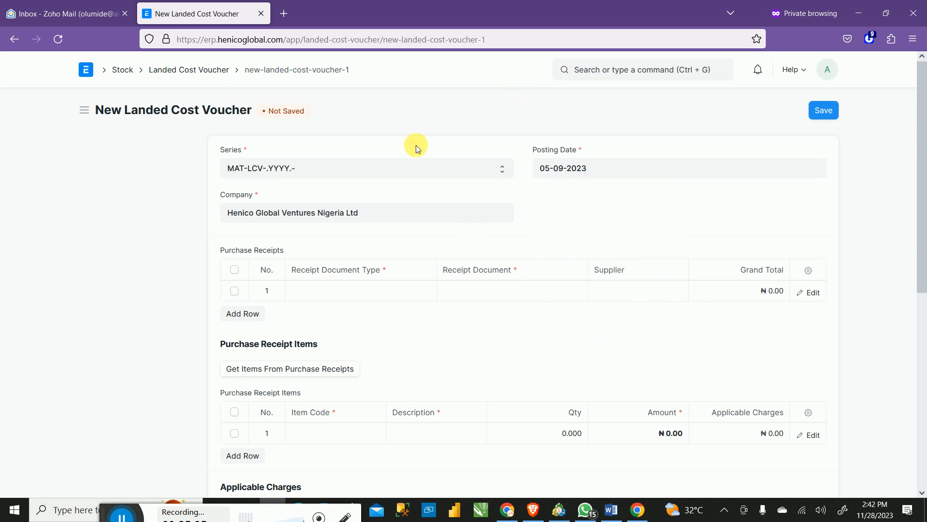
# Step: Open the Stock workspace in a new browser tab, keeping the unsaved landed cost voucher open
pyautogui.rightClick(126, 69)
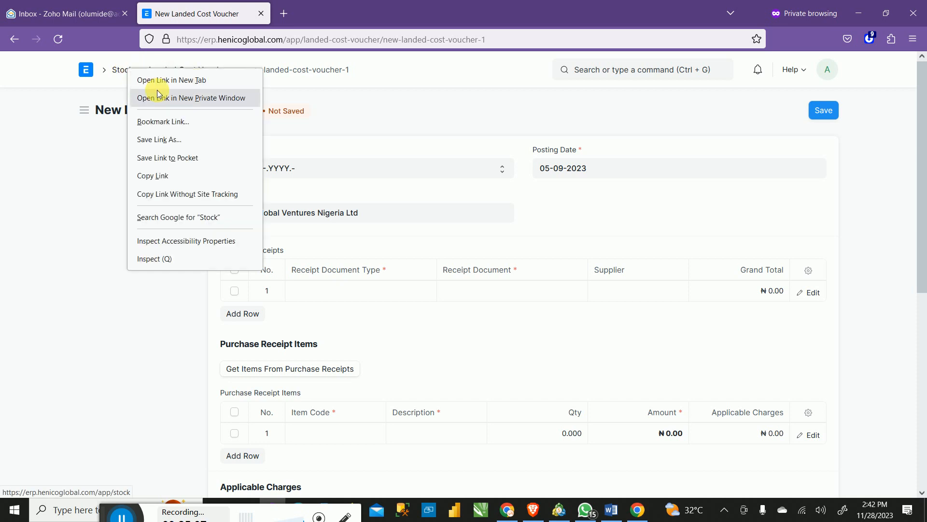
pyautogui.click(190, 80)
pyautogui.click(313, 15)
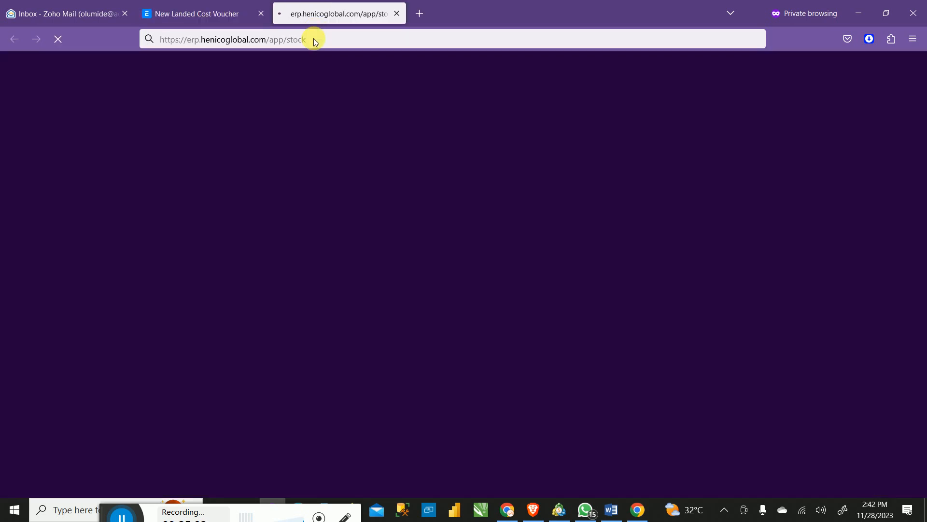
pyautogui.click(211, 8)
pyautogui.click(330, 19)
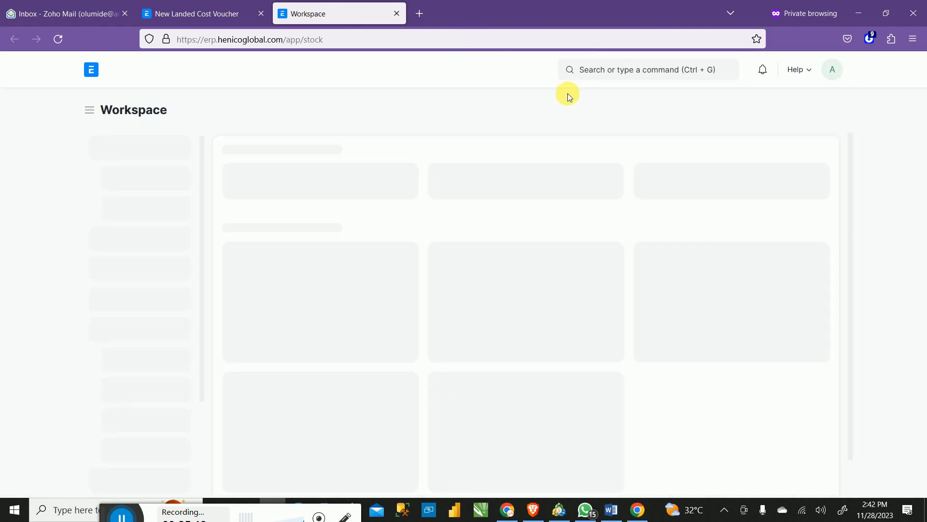
# Step: Find the purchase order list, open the STOCKGAP order dated 01-09-2023 and return to the list
pyautogui.click(636, 69)
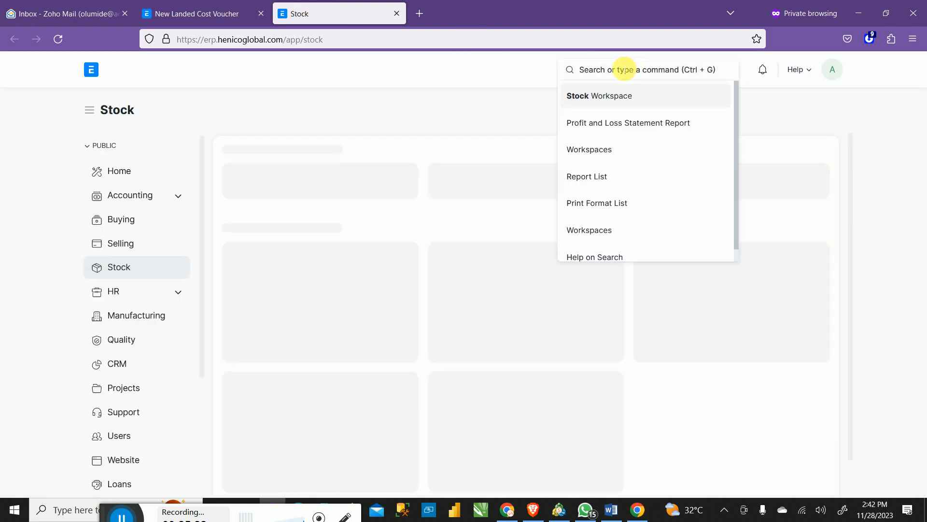
pyautogui.write('purchase')
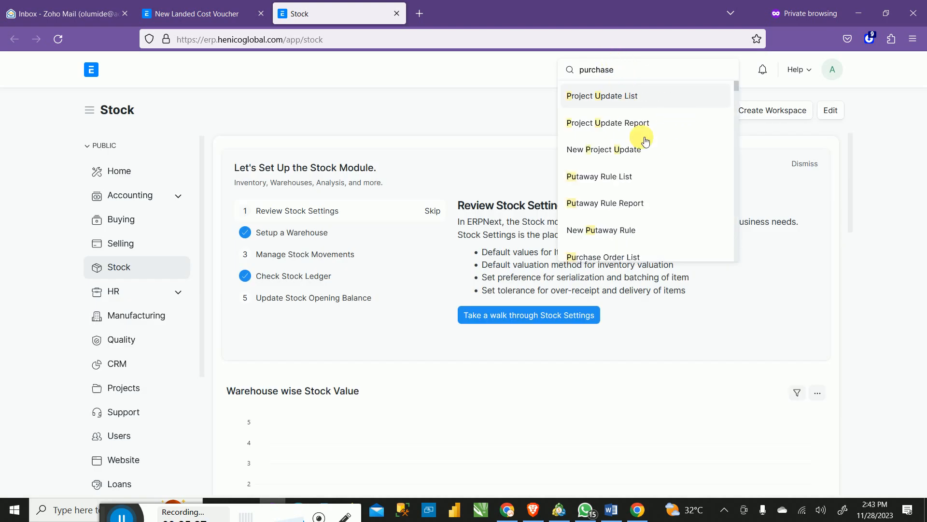
pyautogui.click(633, 96)
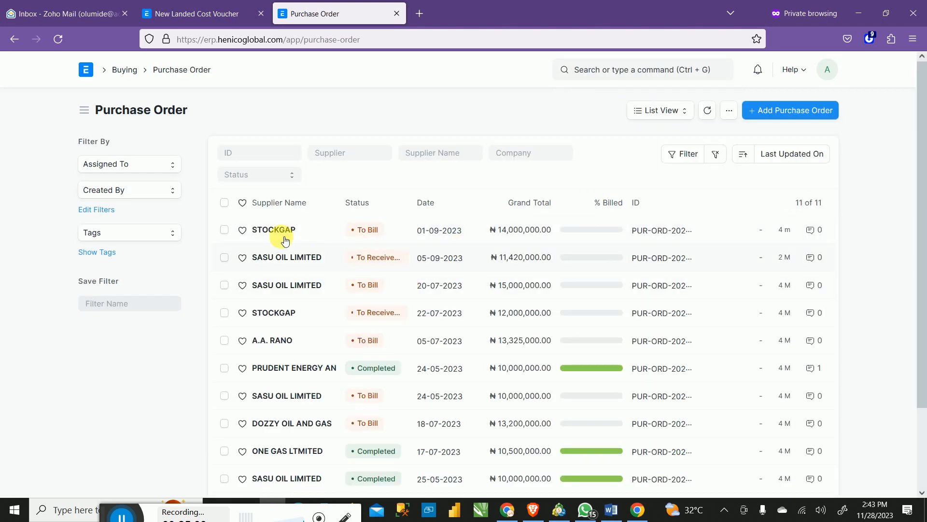
pyautogui.click(268, 229)
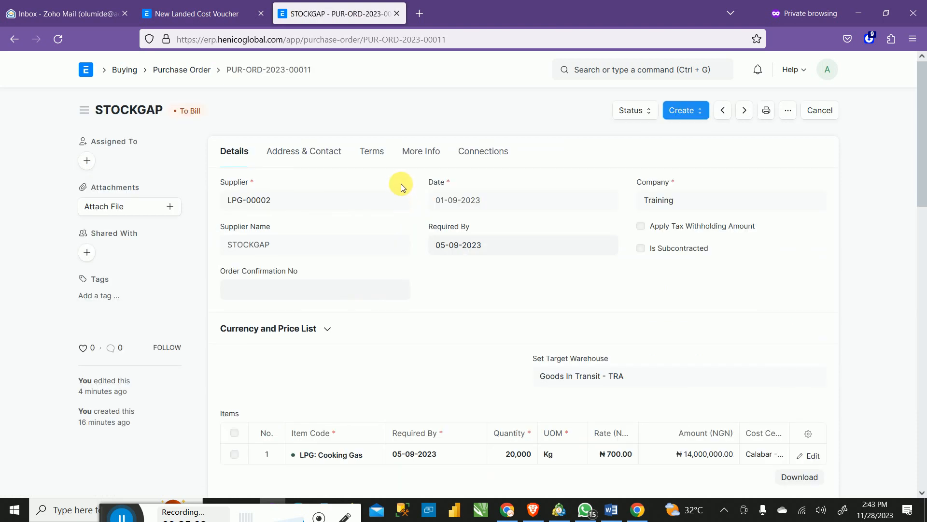
pyautogui.click(12, 40)
# Step: Search for "purchase re", open the Purchase Receipt list and examine the STOCKGAP receipt's date and items
pyautogui.click(657, 72)
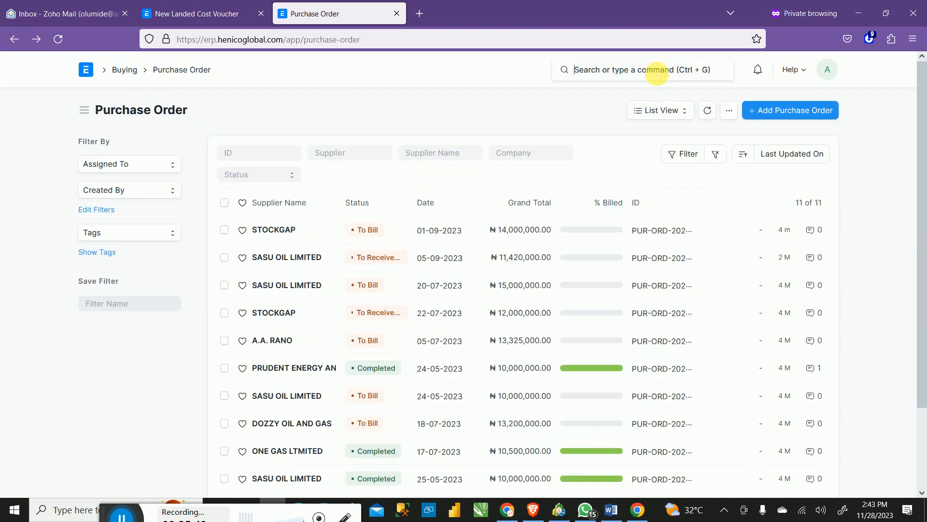
pyautogui.write('p')
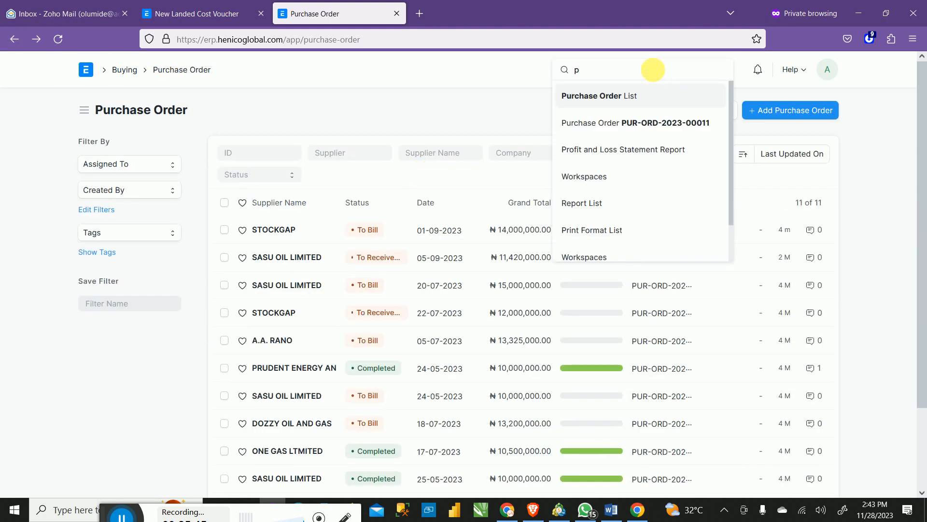
pyautogui.write('urch')
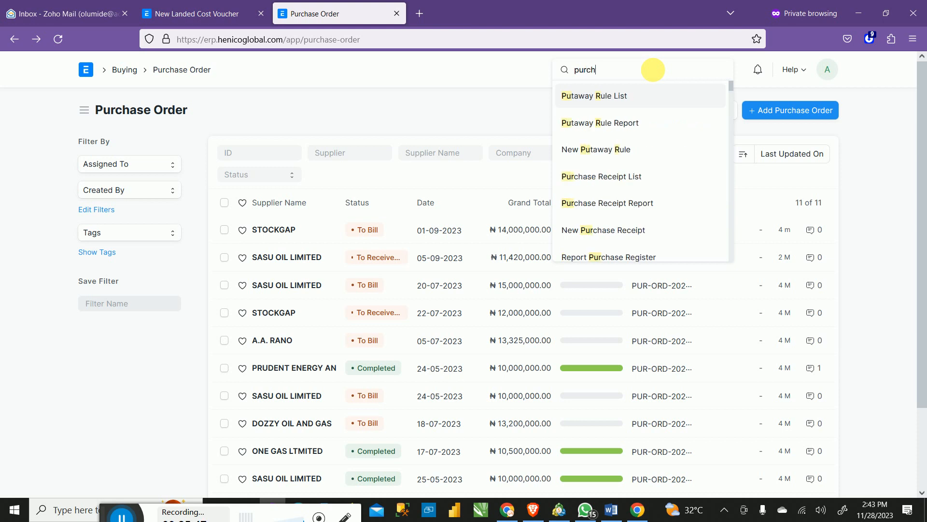
pyautogui.write('ase re')
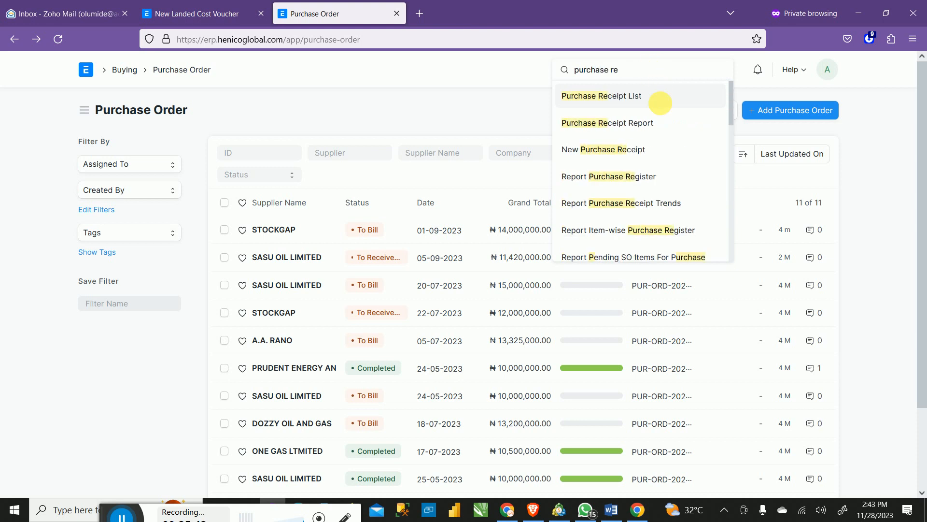
pyautogui.click(612, 96)
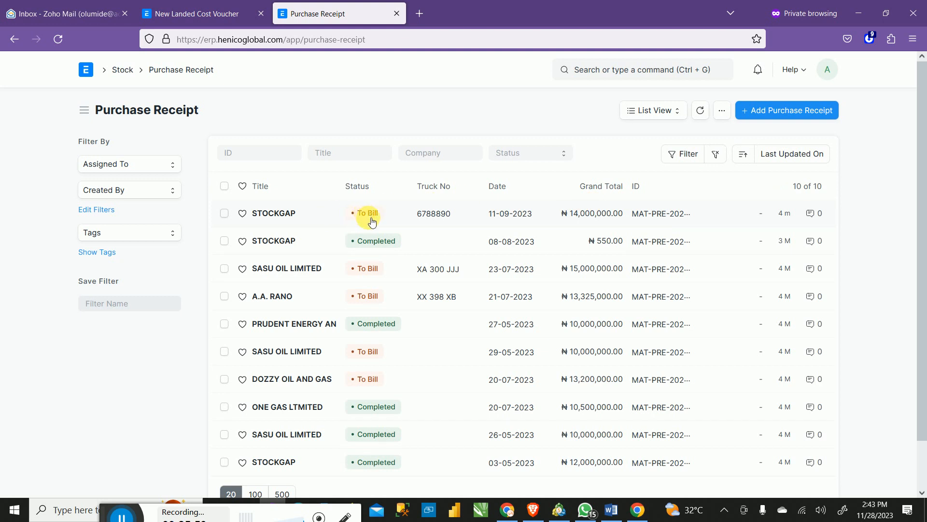
pyautogui.click(285, 222)
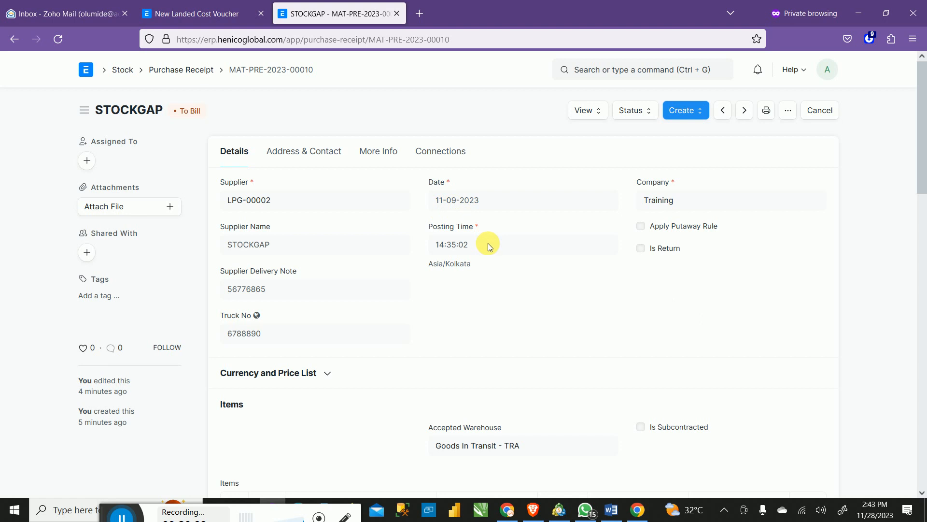
pyautogui.scroll(-6, 517, 296)
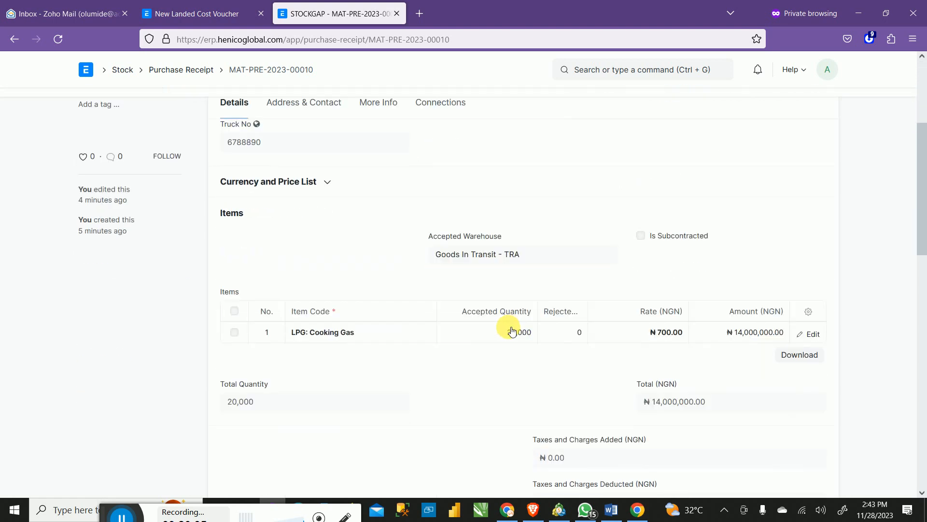
# Step: Return to the unsaved landed cost voucher and set its Posting Date to 11-09-2023
pyautogui.click(186, 13)
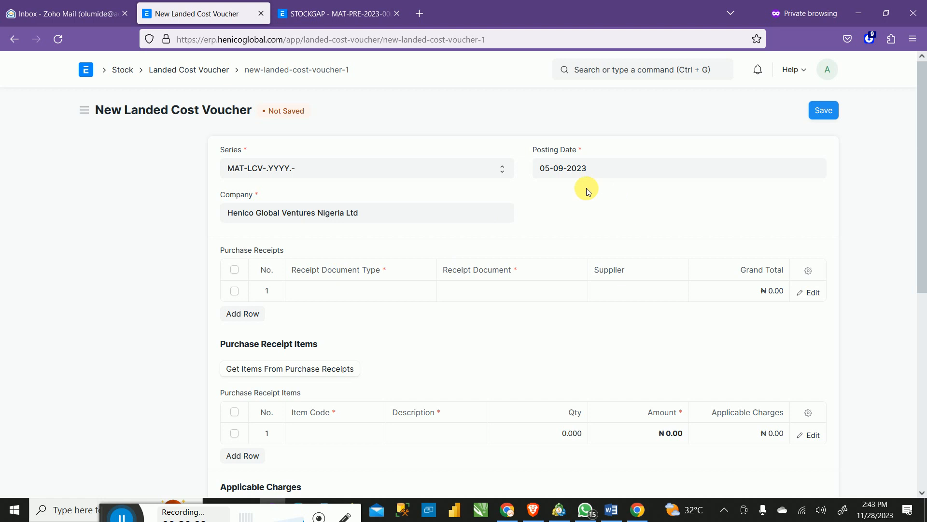
pyautogui.click(631, 168)
pyautogui.click(567, 277)
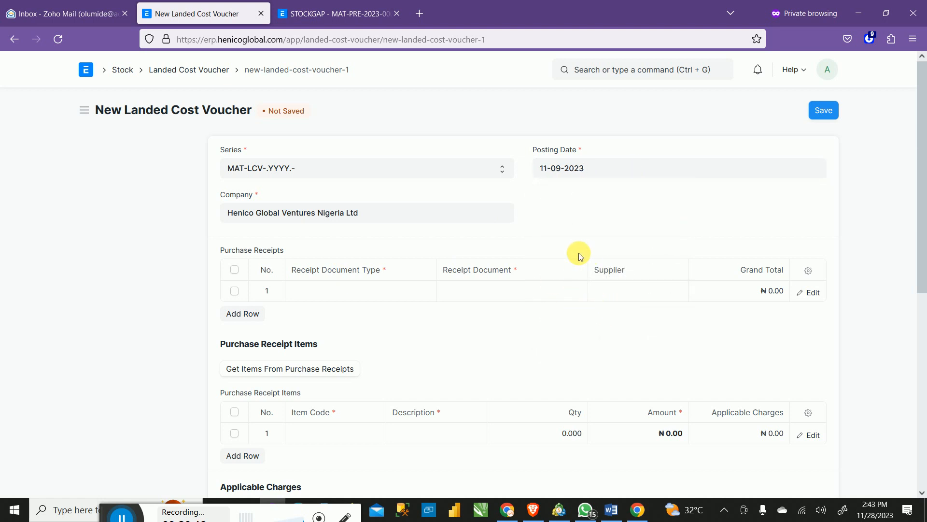
# Step: Replace the voucher's Company with Training
pyautogui.click(416, 215)
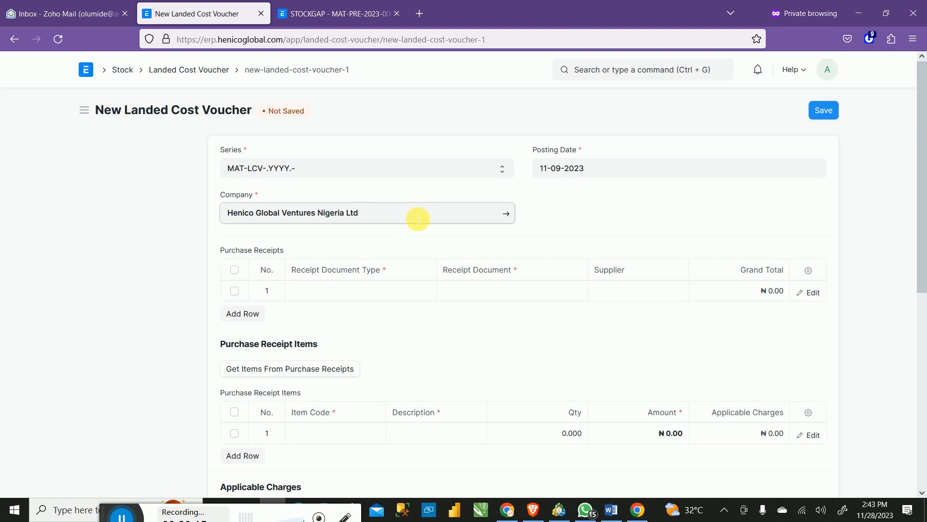
pyautogui.press('BackSpace')
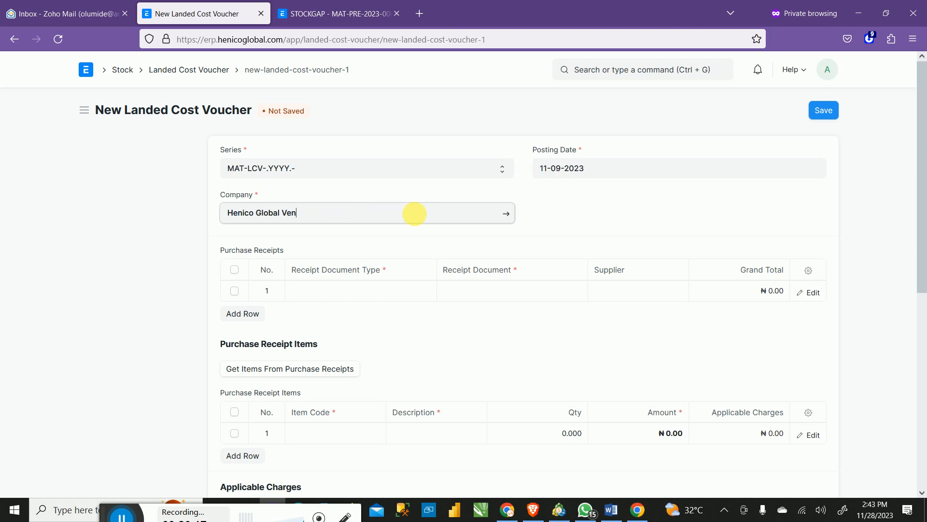
pyautogui.press('BackSpace')
pyautogui.press('BackSpace')
pyautogui.press('BackSpace')
pyautogui.press('BackSpace')
pyautogui.press('BackSpace')
pyautogui.press('BackSpace')
pyautogui.press('BackSpace')
pyautogui.press('BackSpace')
pyautogui.press('BackSpace')
pyautogui.press('BackSpace')
pyautogui.press('BackSpace')
pyautogui.press('BackSpace')
pyautogui.press('BackSpace')
pyautogui.press('BackSpace')
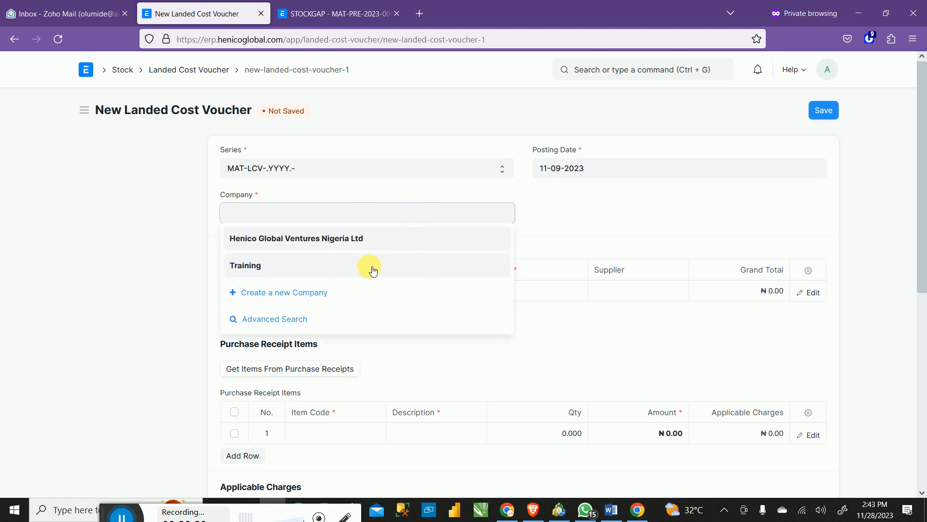
pyautogui.click(368, 267)
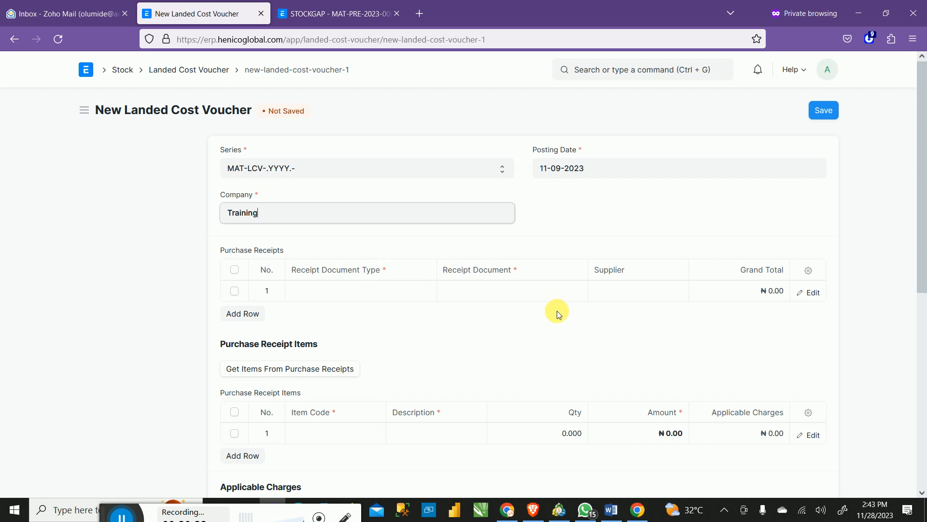
pyautogui.click(614, 204)
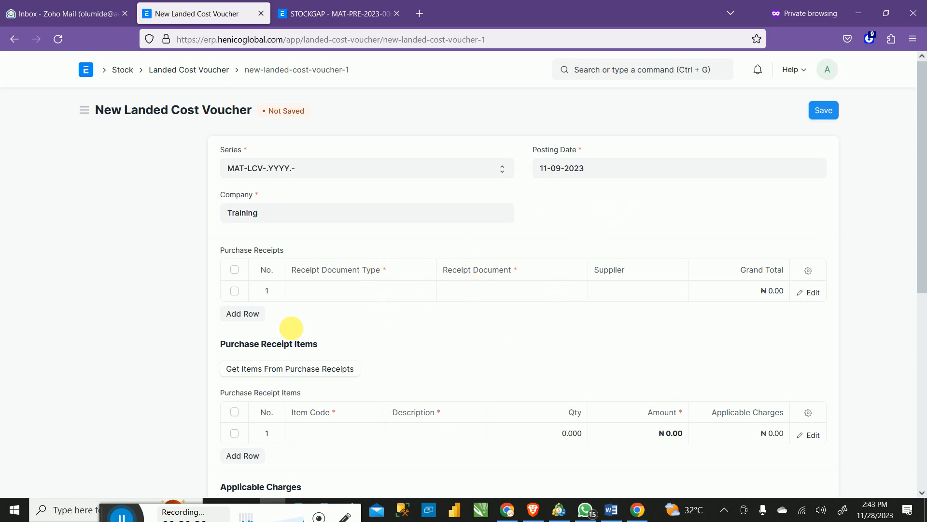
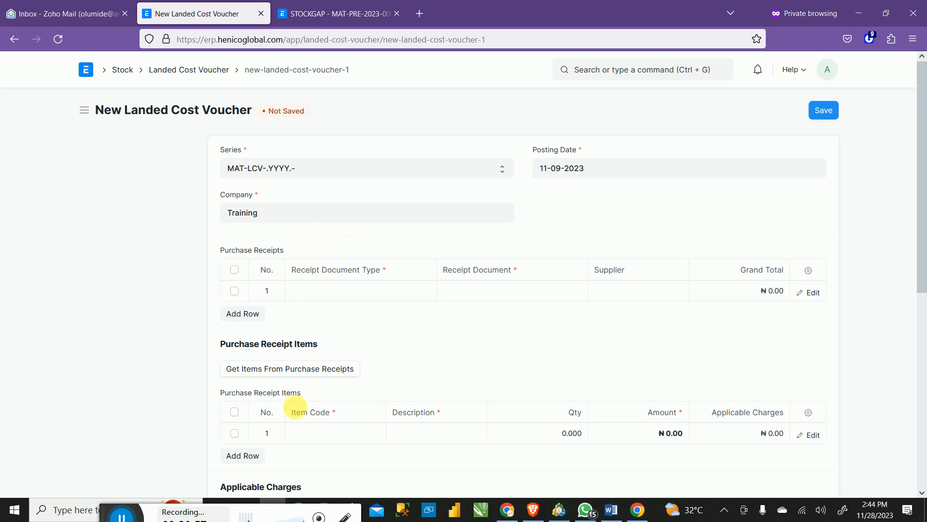
# Step: Set the Receipt Document Type in the first Purchase Receipts row to Purchase Receipt
pyautogui.click(361, 292)
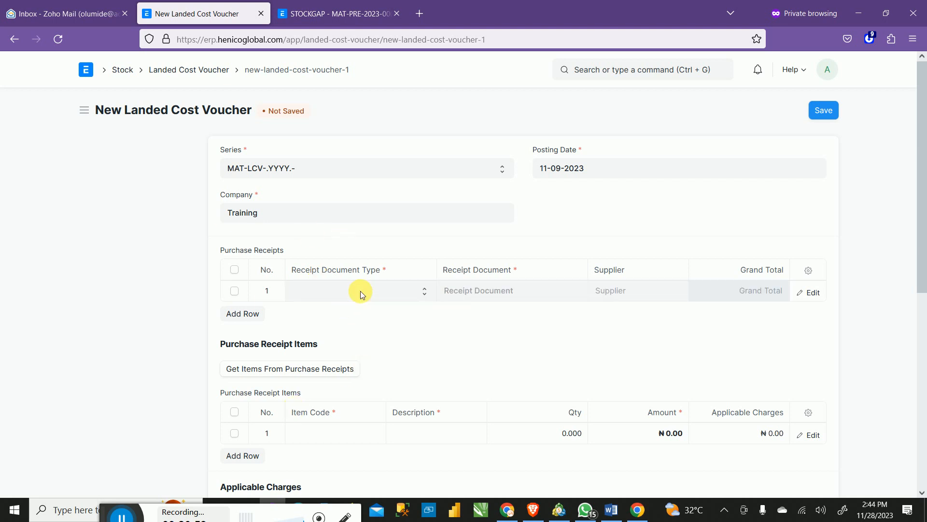
pyautogui.click(403, 295)
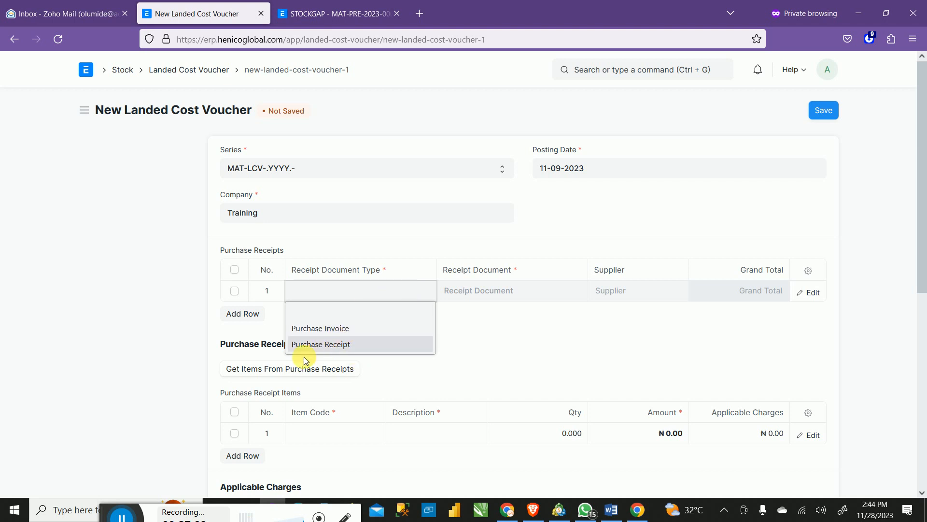
pyautogui.click(327, 345)
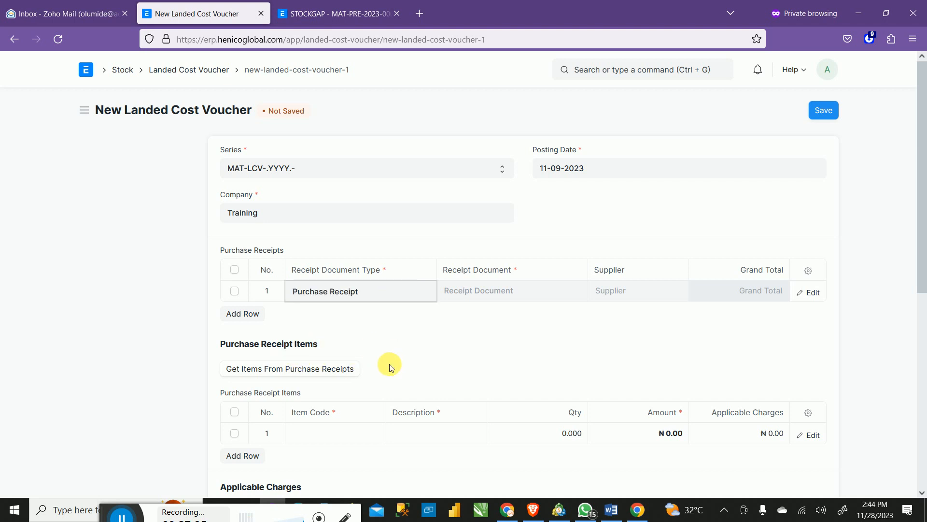
# Step: Check the STOCKGAP receipt's document ID in its own tab and select that 11-09-2023 receipt as the row's Receipt Document
pyautogui.click(513, 291)
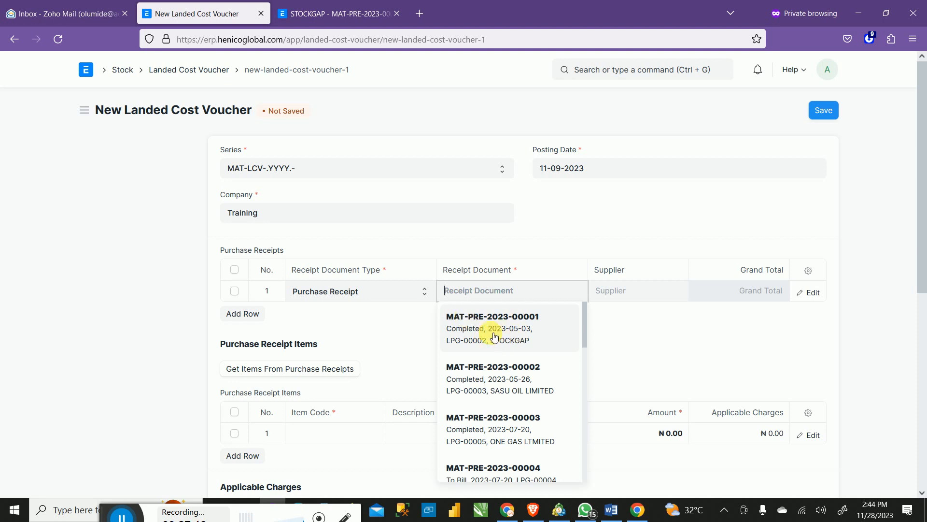
pyautogui.click(357, 15)
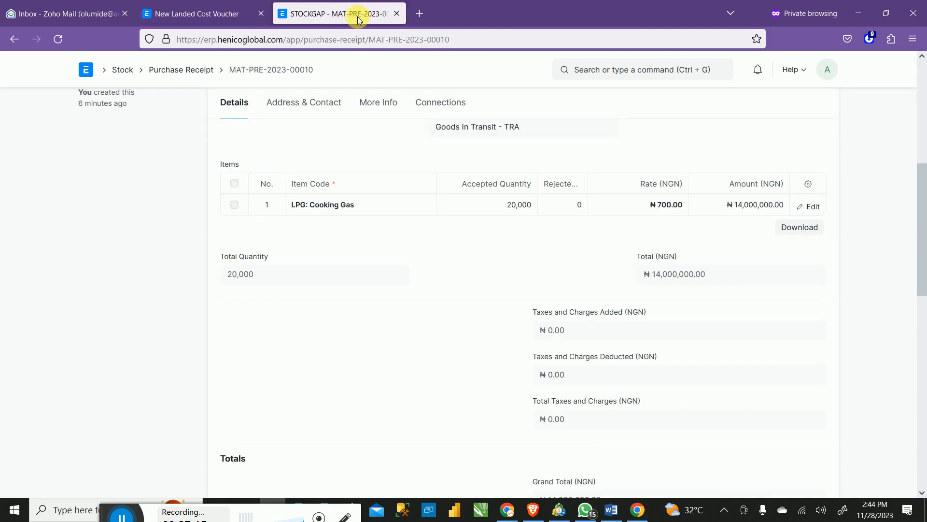
pyautogui.scroll(6, 377, 213)
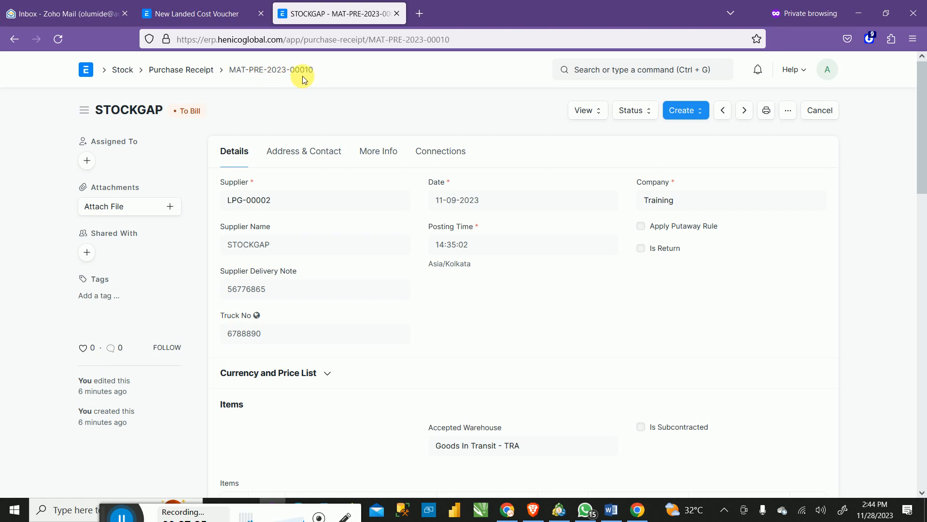
pyautogui.click(244, 14)
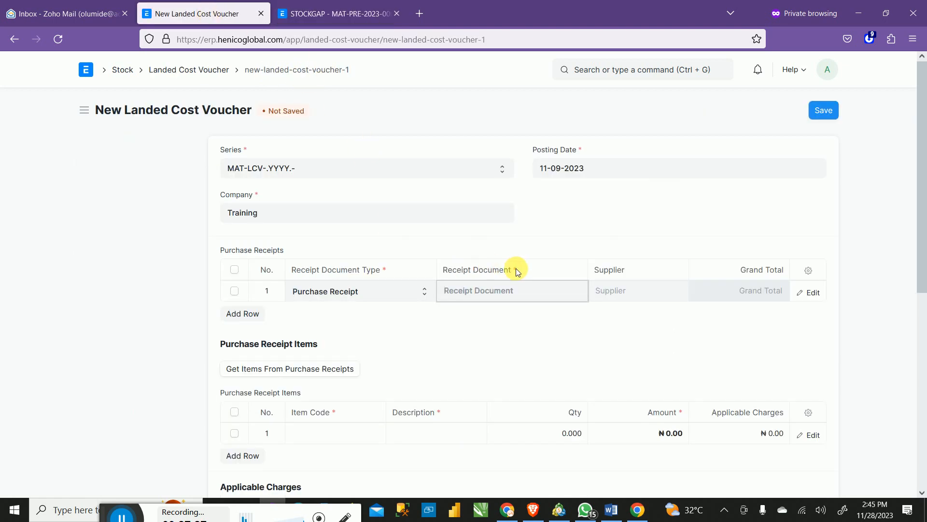
pyautogui.click(519, 290)
pyautogui.scroll(-6, 531, 387)
pyautogui.scroll(-5, 534, 396)
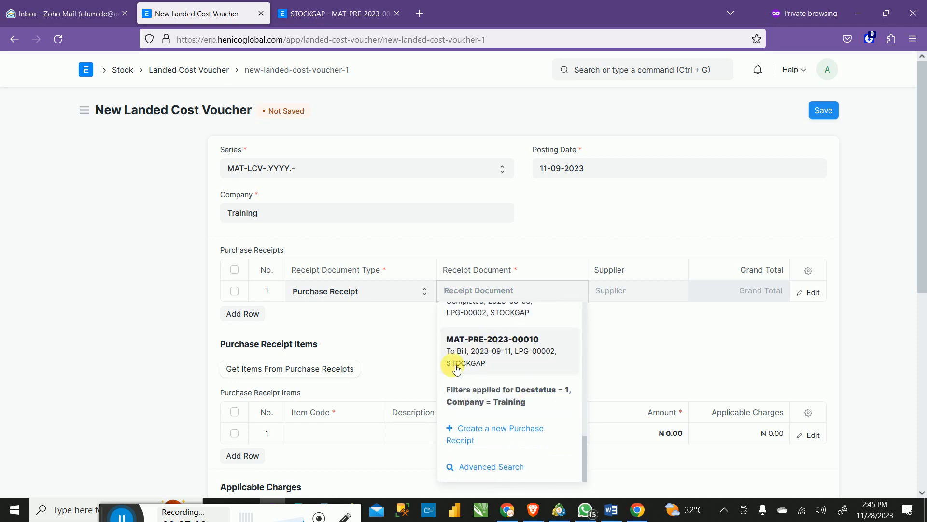
pyautogui.click(524, 353)
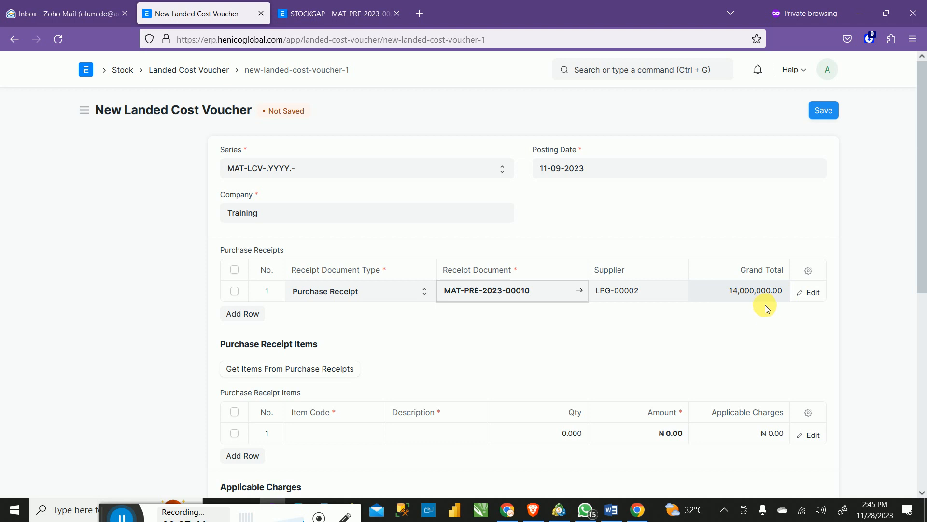
# Step: Load the purchase receipt's items into the landed cost voucher and review the Applicable Charges section
pyautogui.scroll(-1, 638, 283)
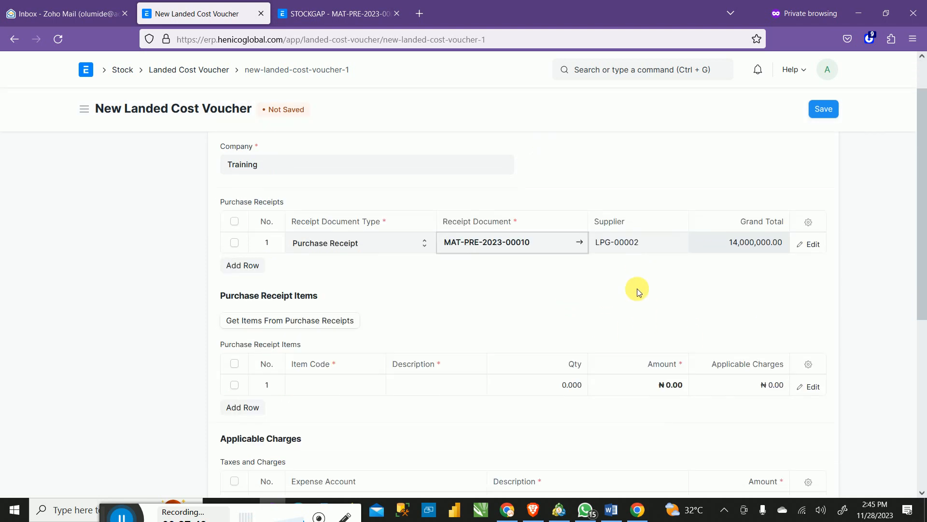
pyautogui.scroll(-5, 628, 281)
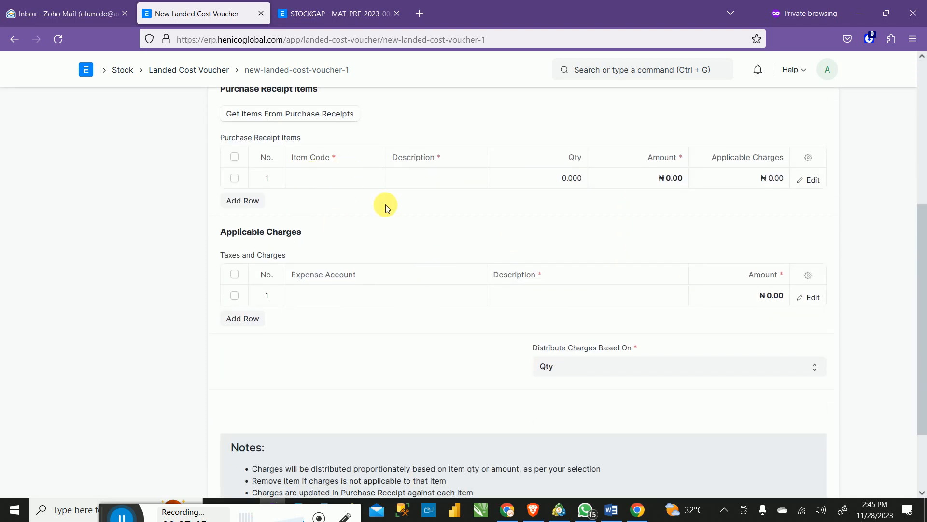
pyautogui.scroll(4, 385, 204)
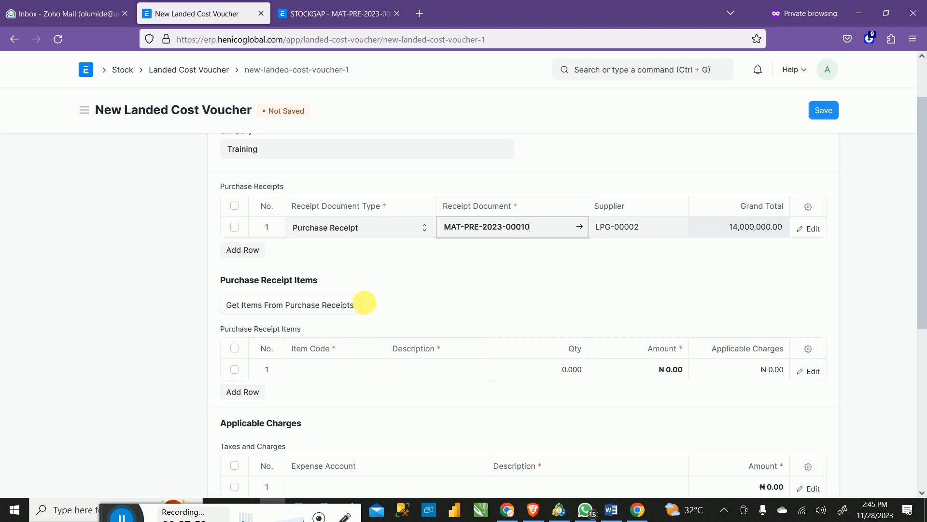
pyautogui.click(303, 310)
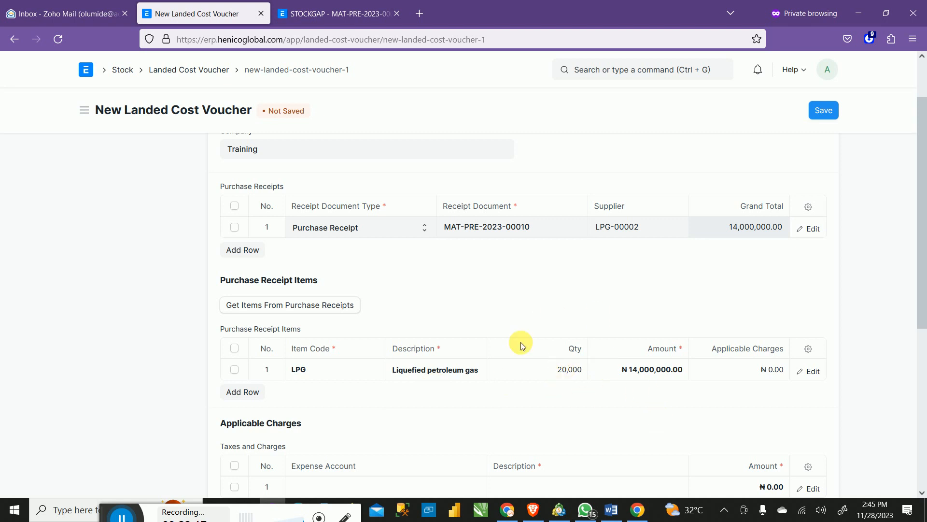
pyautogui.scroll(-3, 608, 381)
pyautogui.scroll(1, 464, 383)
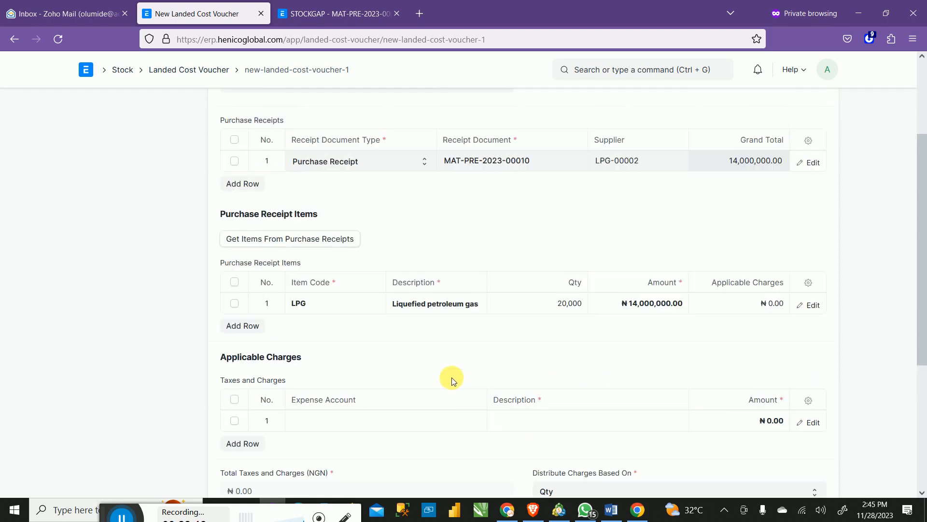
pyautogui.scroll(-2, 451, 358)
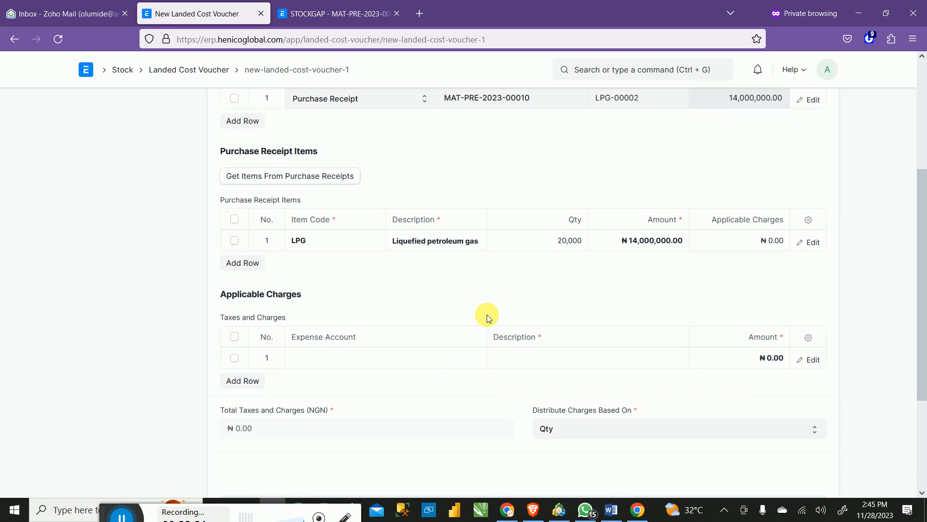
pyautogui.scroll(-2, 486, 316)
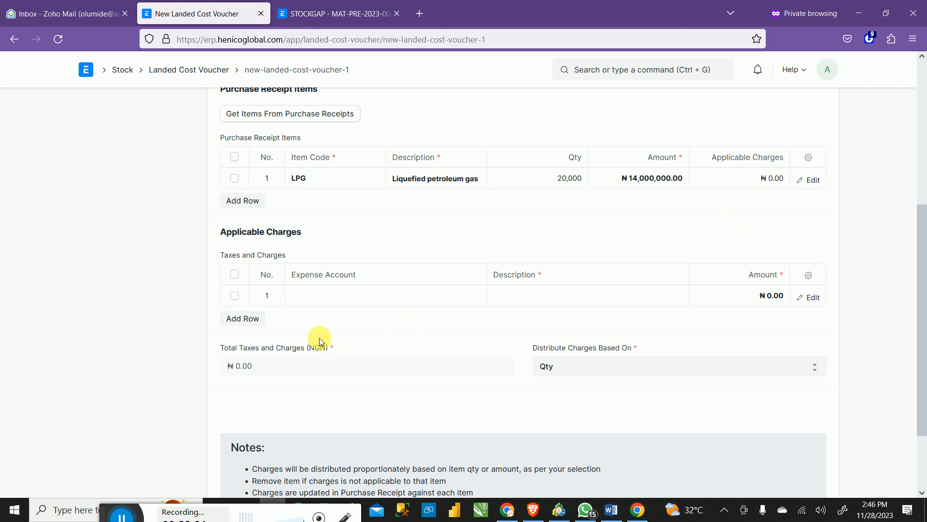
# Step: Examine the available expense accounts for the first Taxes and Charges row, including freight, miscellaneous, logistics and loading
pyautogui.click(334, 302)
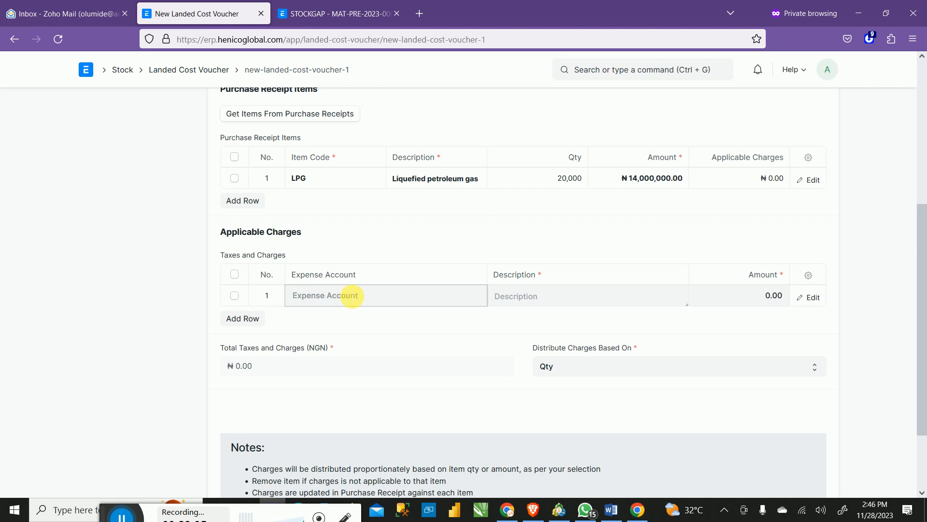
pyautogui.click(352, 295)
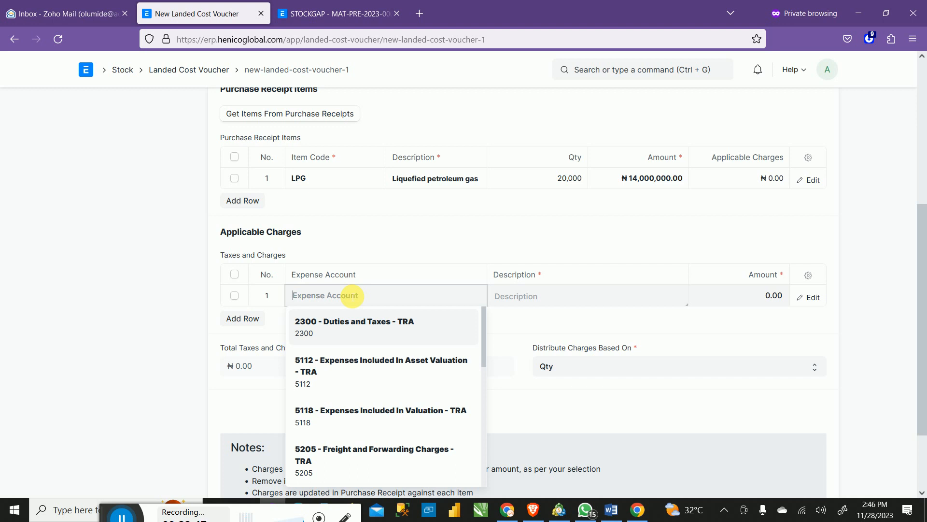
pyautogui.scroll(-3, 393, 357)
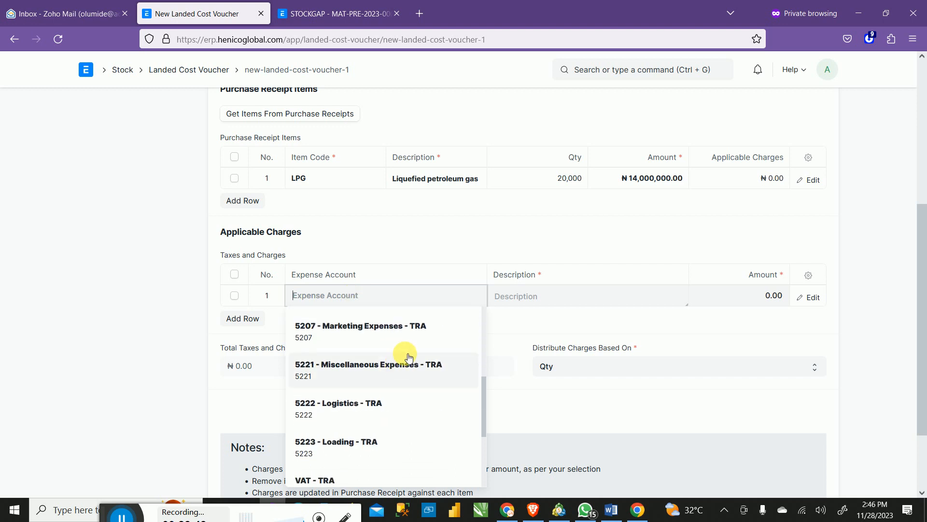
pyautogui.scroll(-2, 416, 348)
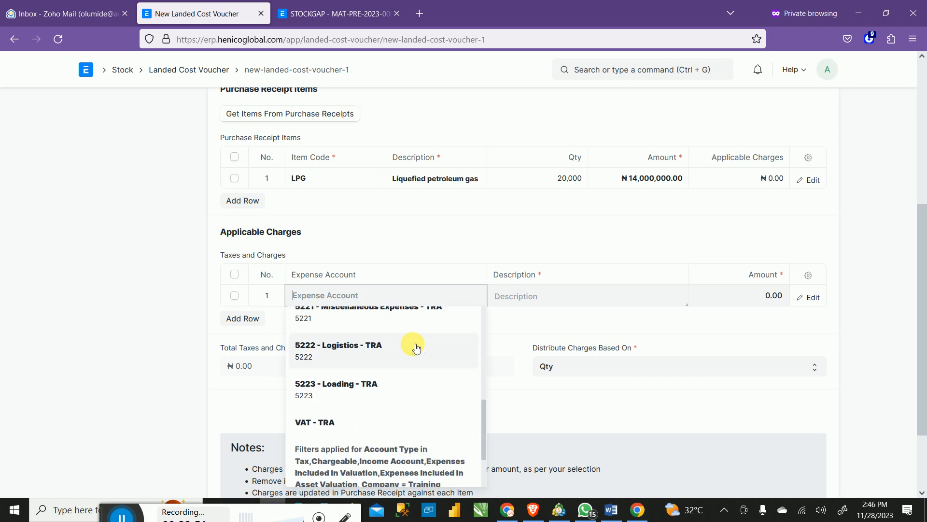
pyautogui.scroll(-1, 413, 348)
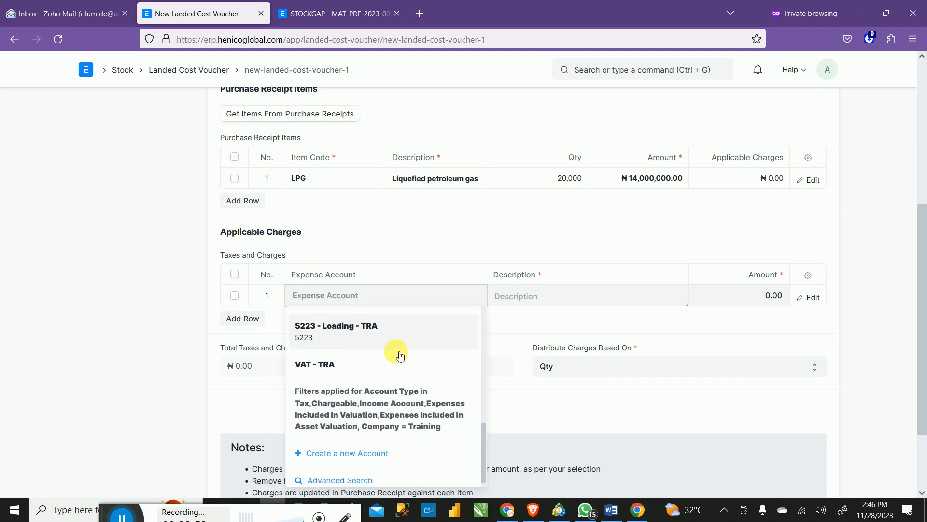
pyautogui.scroll(1, 399, 356)
pyautogui.scroll(1, 399, 360)
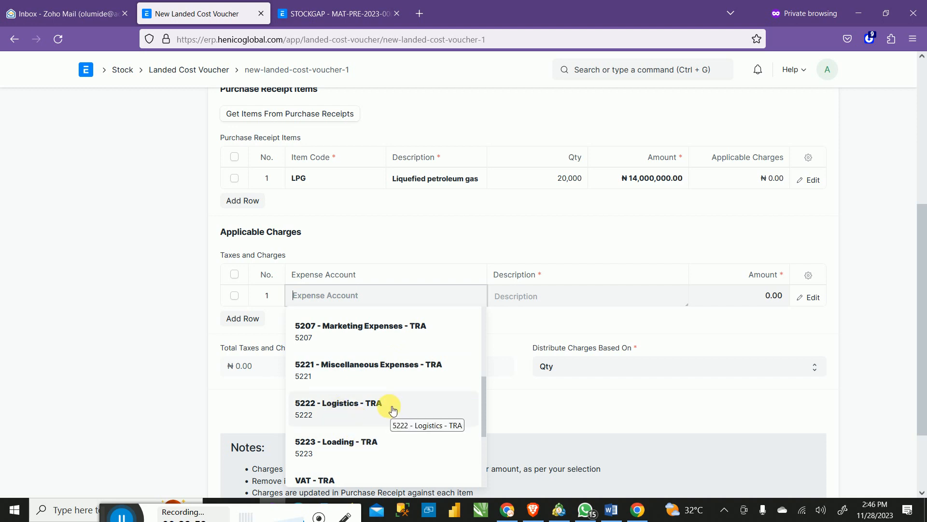
pyautogui.scroll(1, 393, 410)
pyautogui.scroll(2, 392, 409)
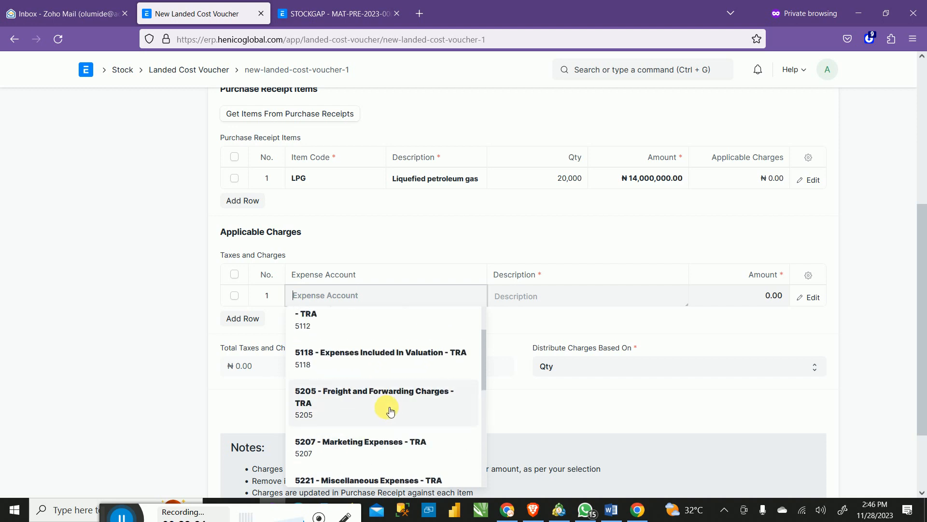
pyautogui.scroll(2, 384, 403)
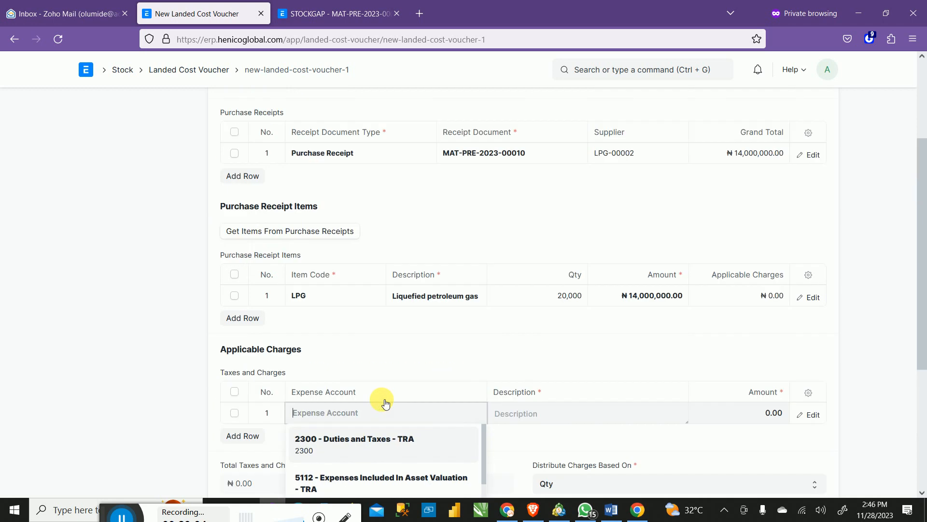
pyautogui.scroll(-2, 392, 415)
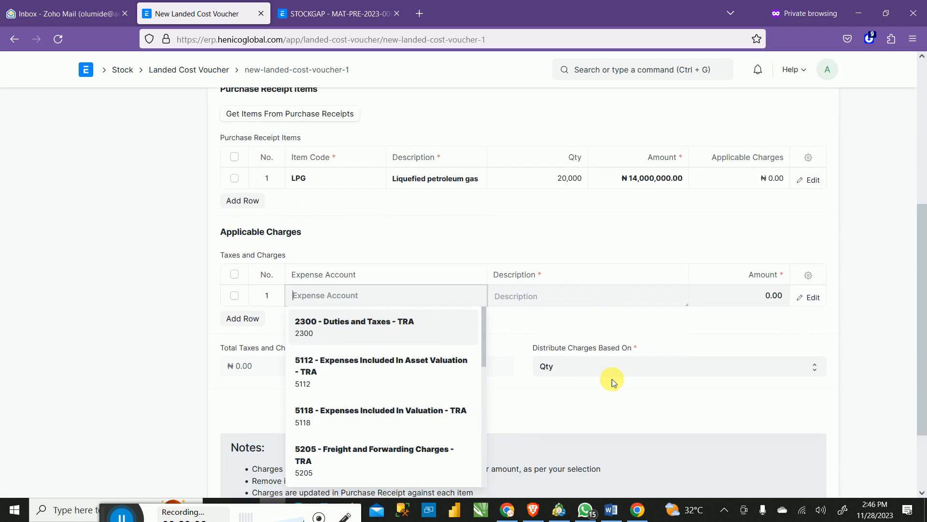
pyautogui.scroll(-2, 600, 368)
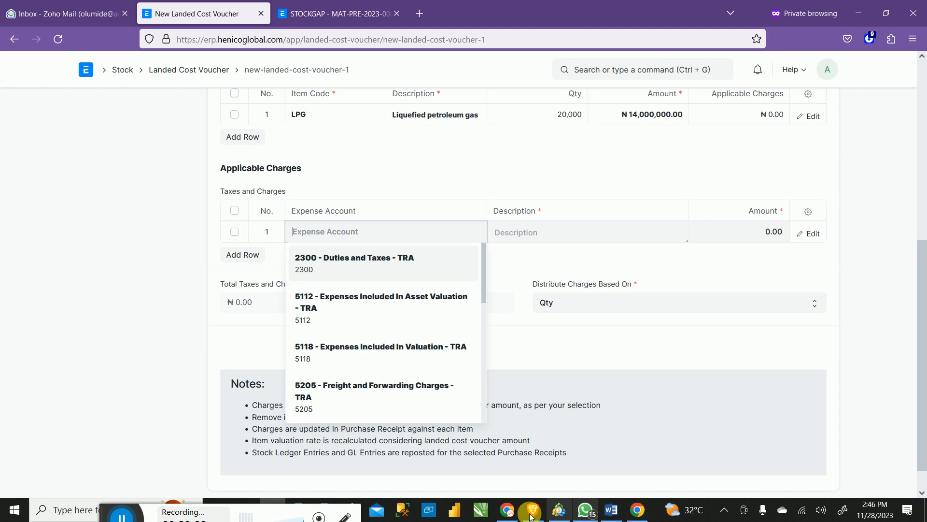
# Step: Check the Wi-Fi connection, reload the STOCKGAP purchase receipt in its own tab and return to the landed cost voucher
pyautogui.click(802, 513)
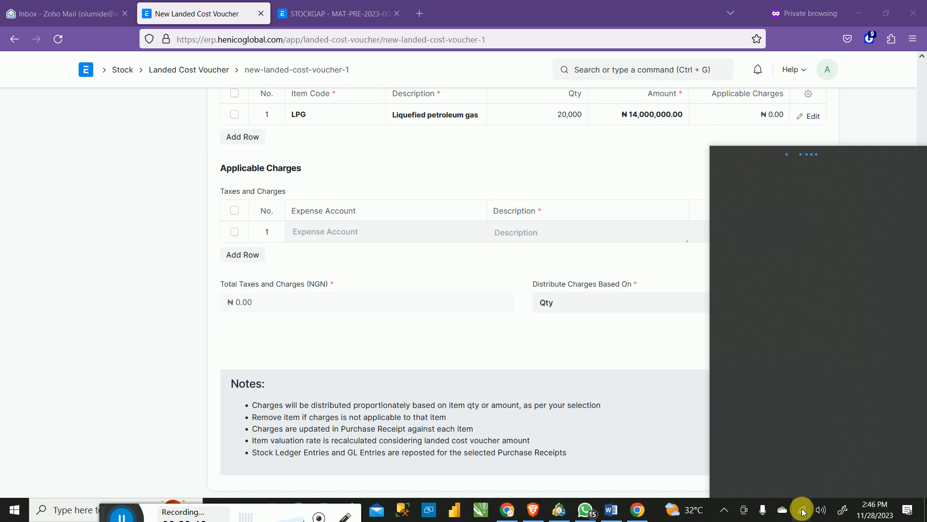
pyautogui.click(368, 6)
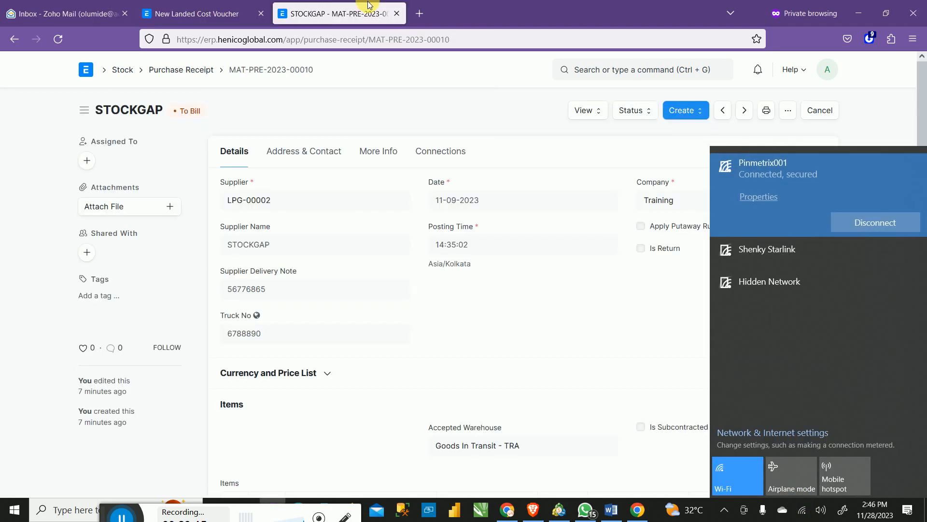
pyautogui.click(58, 39)
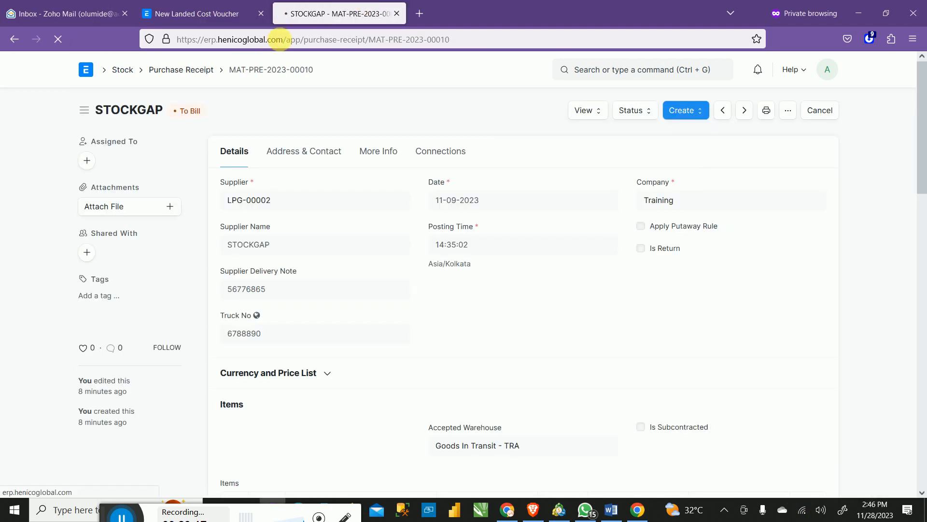
pyautogui.click(201, 24)
pyautogui.click(306, 23)
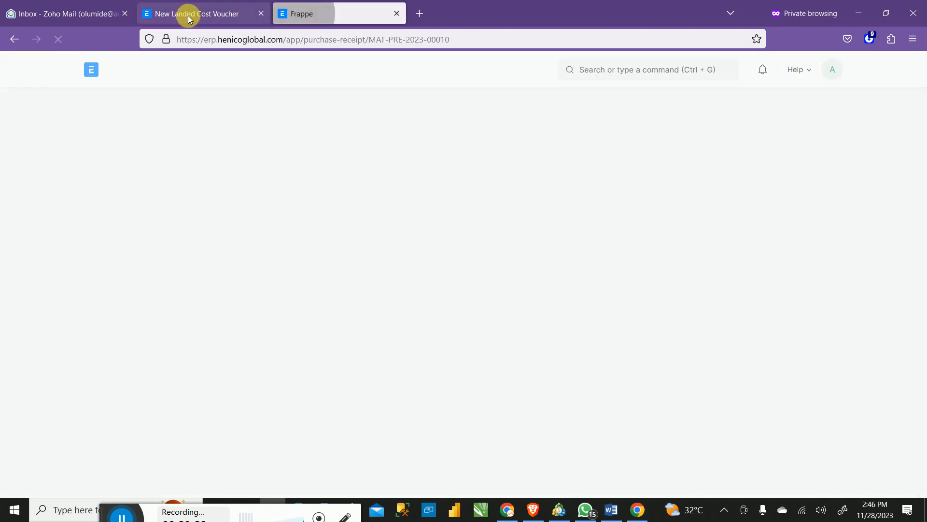
pyautogui.click(219, 10)
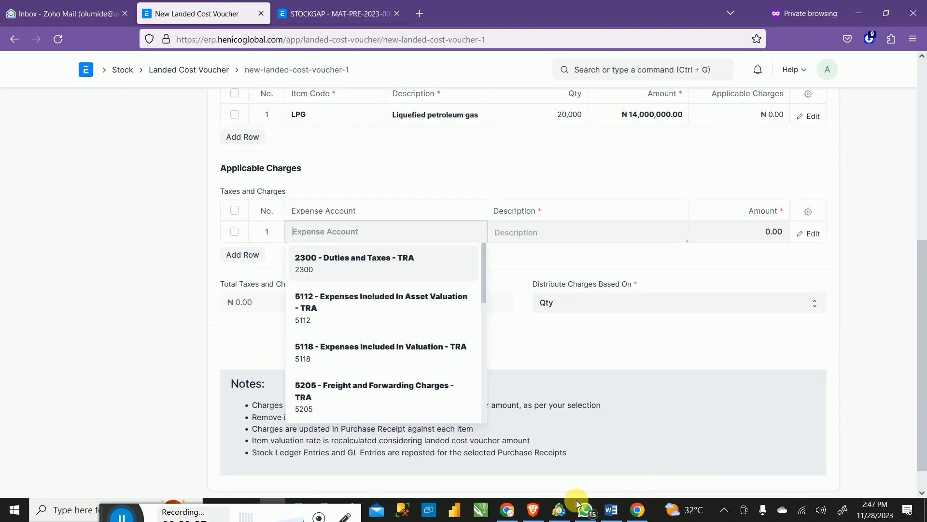
# Step: Switch to the Google Meet call, dismiss the infinity-mirror warning, check the participant list and return to the landed cost voucher
pyautogui.click(508, 511)
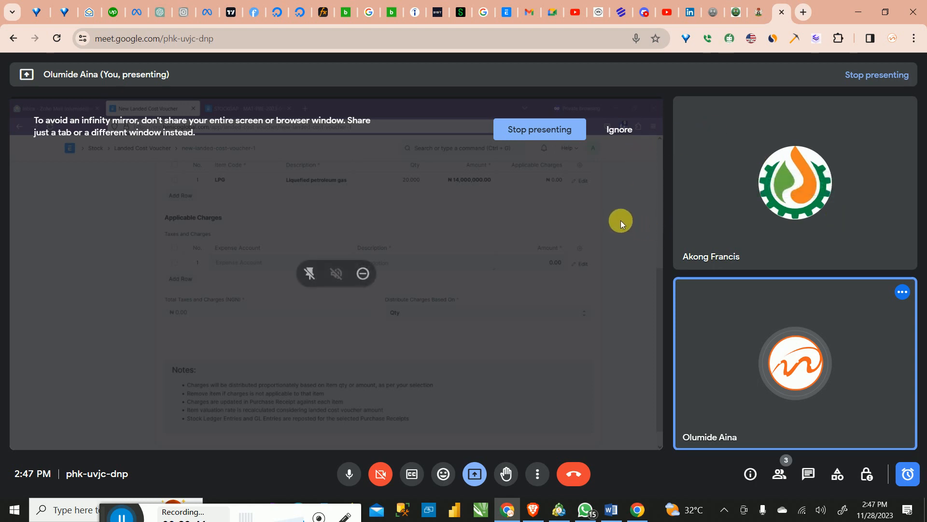
pyautogui.click(609, 129)
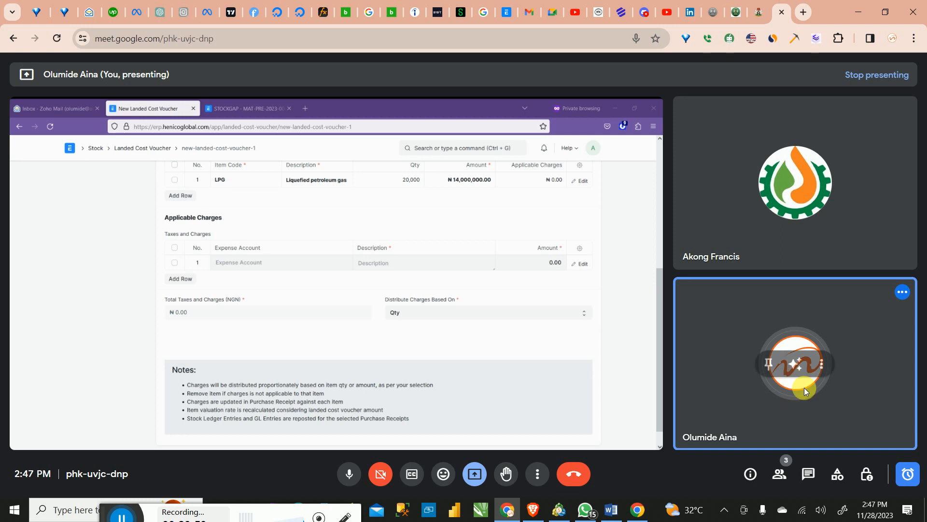
pyautogui.click(780, 474)
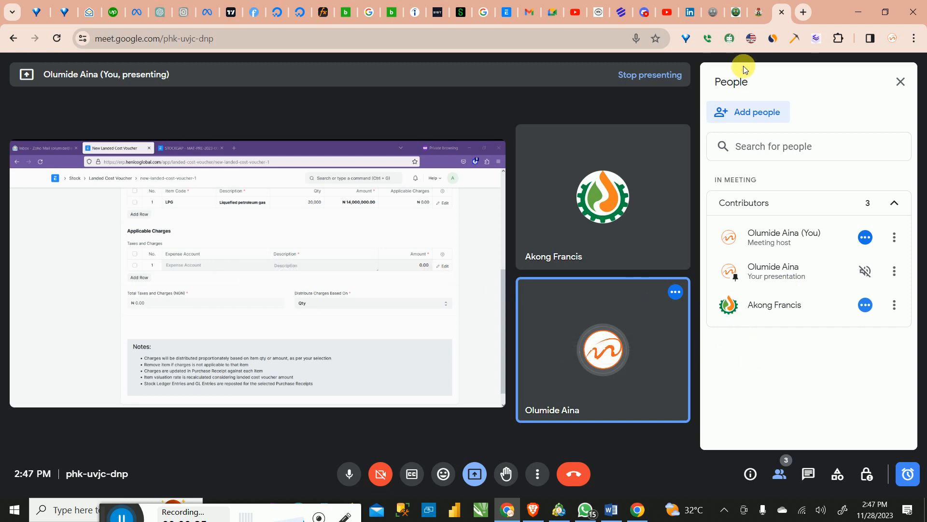
pyautogui.click(862, 12)
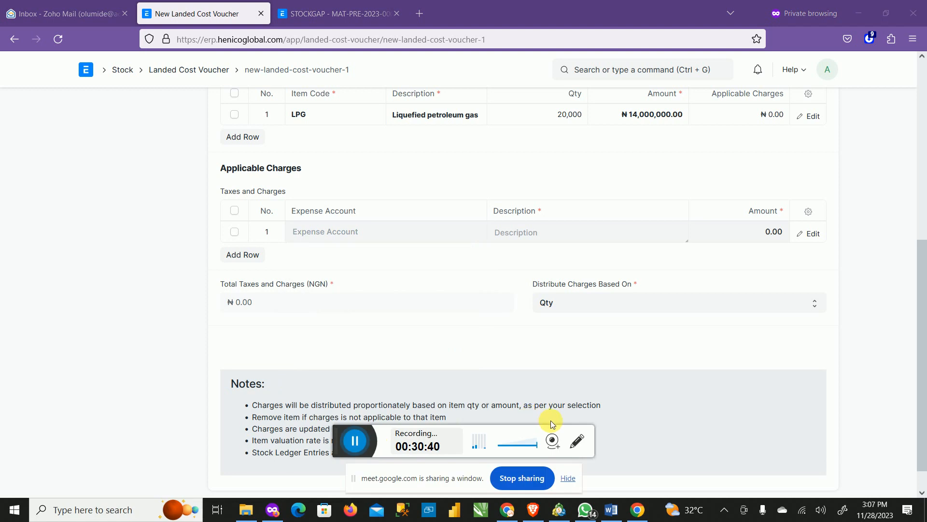
pyautogui.moveTo(332, 445); pyautogui.dragTo(1, 521)
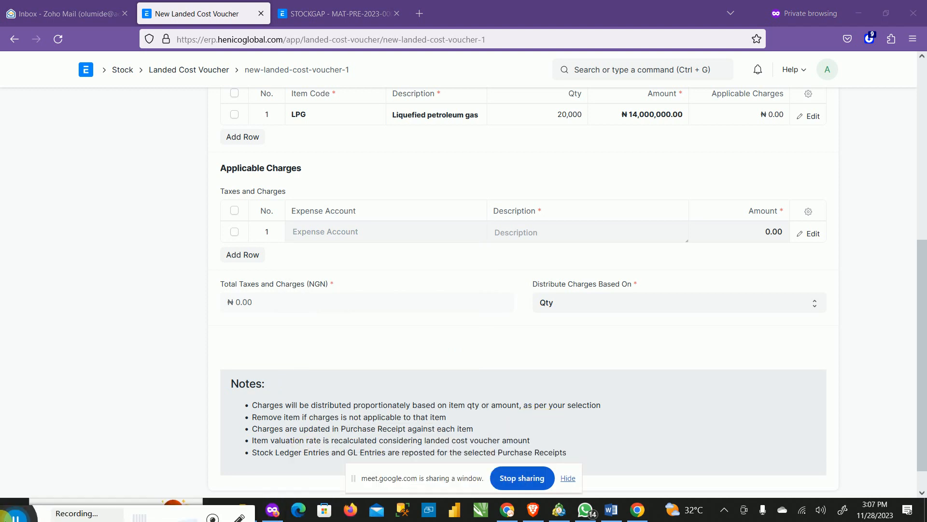
# Step: Review the landed cost voucher's header, purchase receipt and item rows down to the Applicable Charges section
pyautogui.scroll(4, 728, 232)
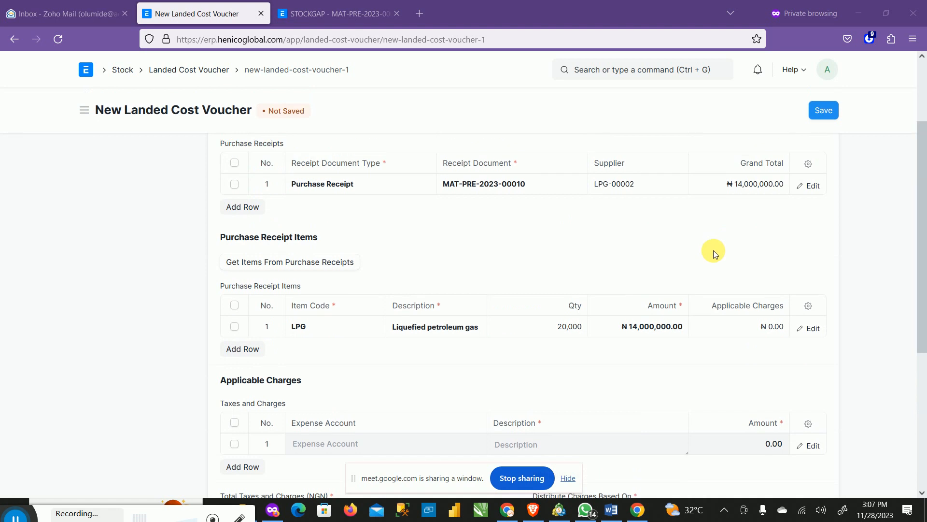
pyautogui.scroll(2, 712, 253)
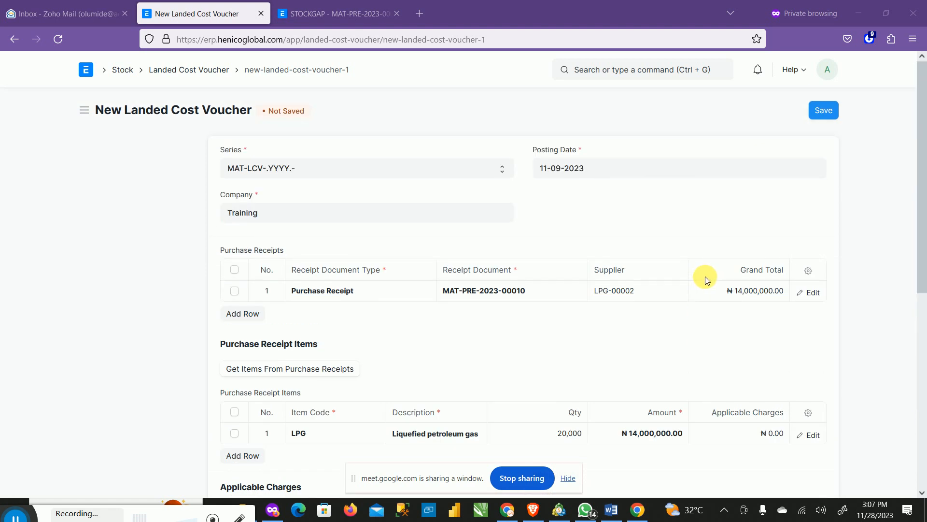
pyautogui.scroll(-1, 705, 280)
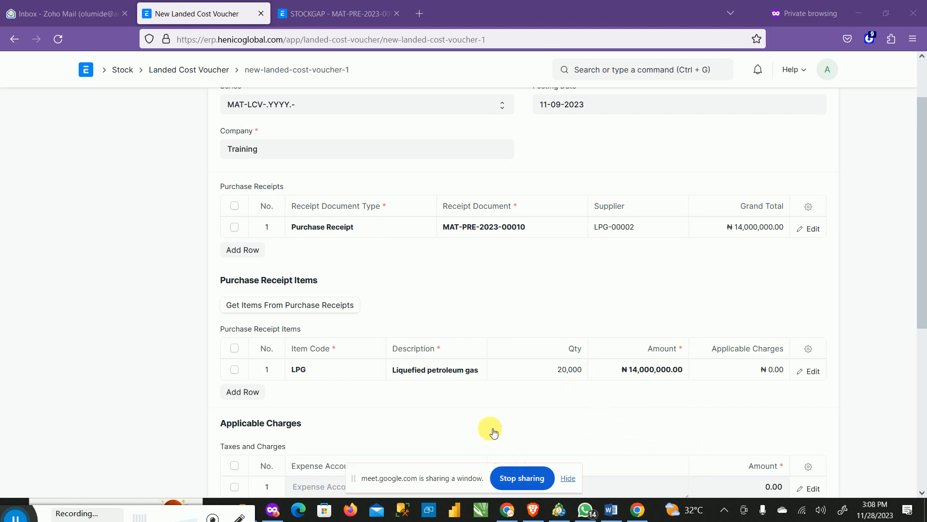
pyautogui.scroll(2, 446, 347)
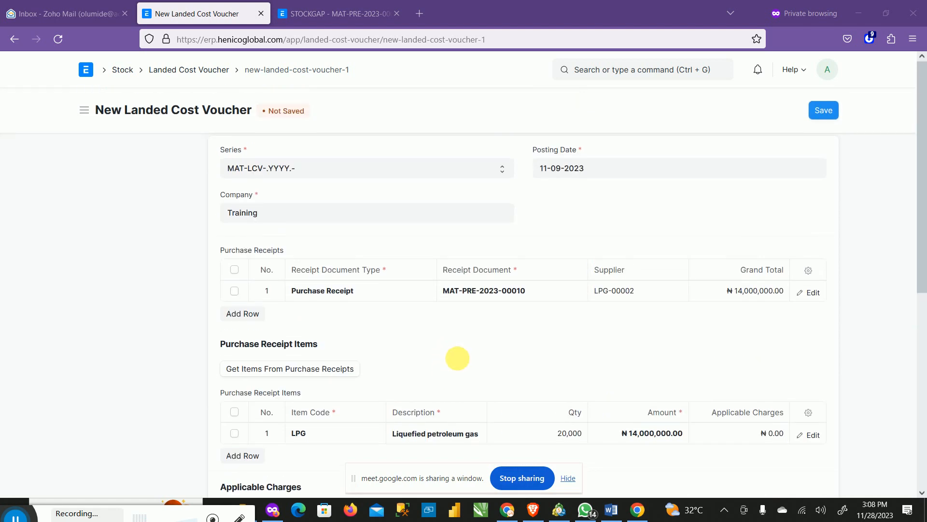
pyautogui.scroll(-3, 540, 323)
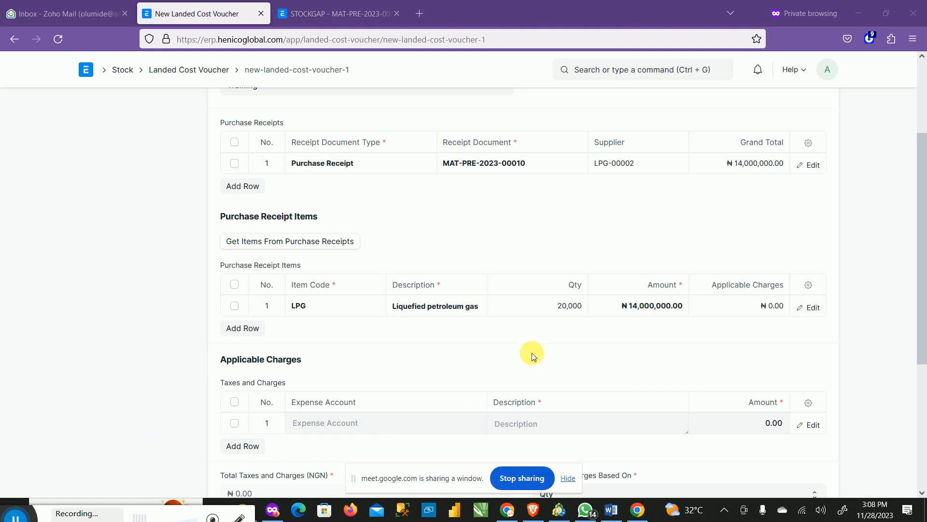
pyautogui.scroll(3, 536, 364)
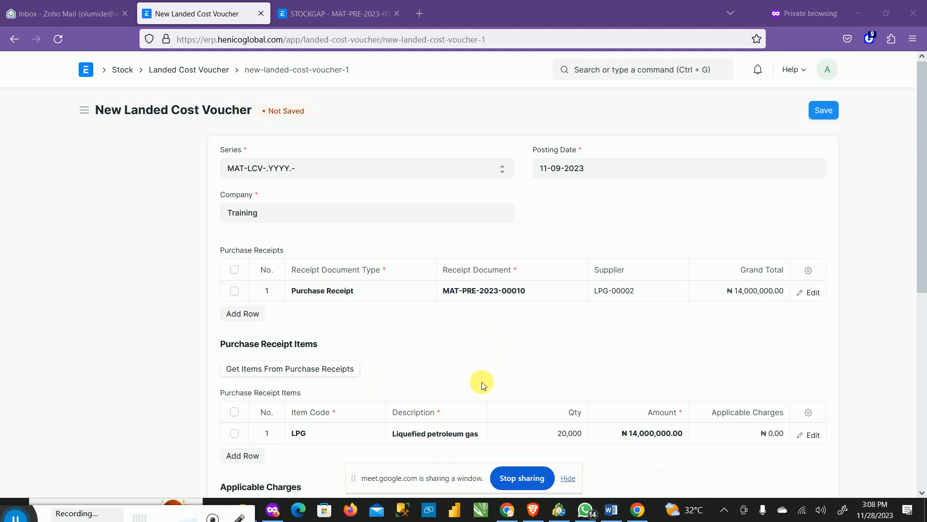
pyautogui.scroll(-2, 482, 385)
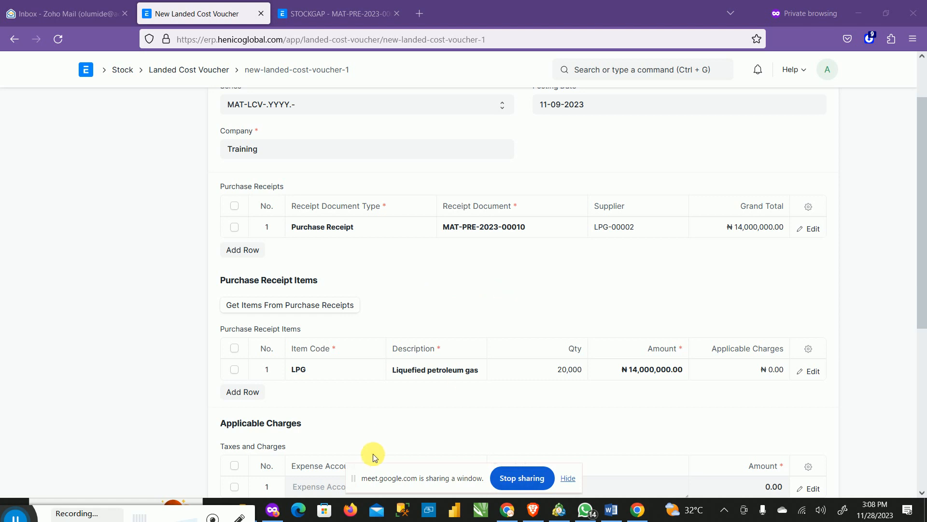
pyautogui.scroll(-4, 368, 391)
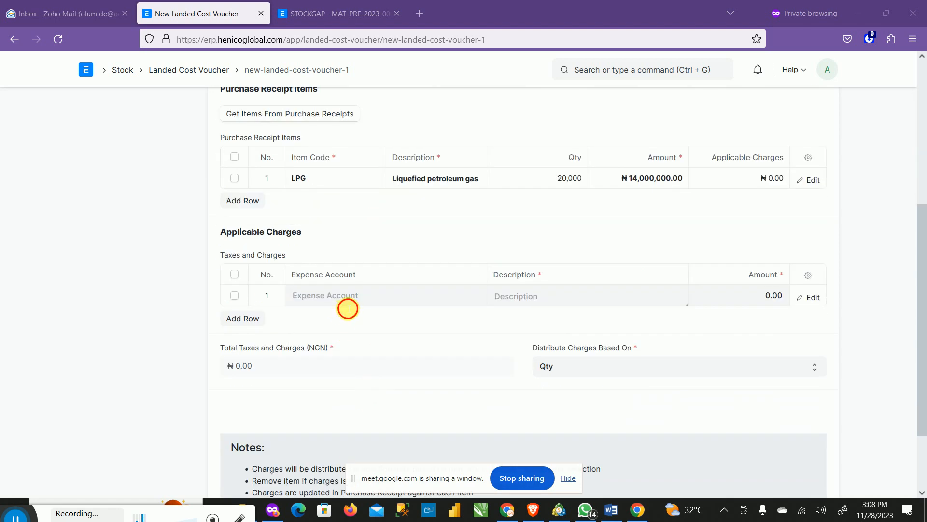
# Step: Set the Expense Account in the first Taxes and Charges row to 5222 - Logistics - TRA and open the row's Description for entry
pyautogui.click(351, 296)
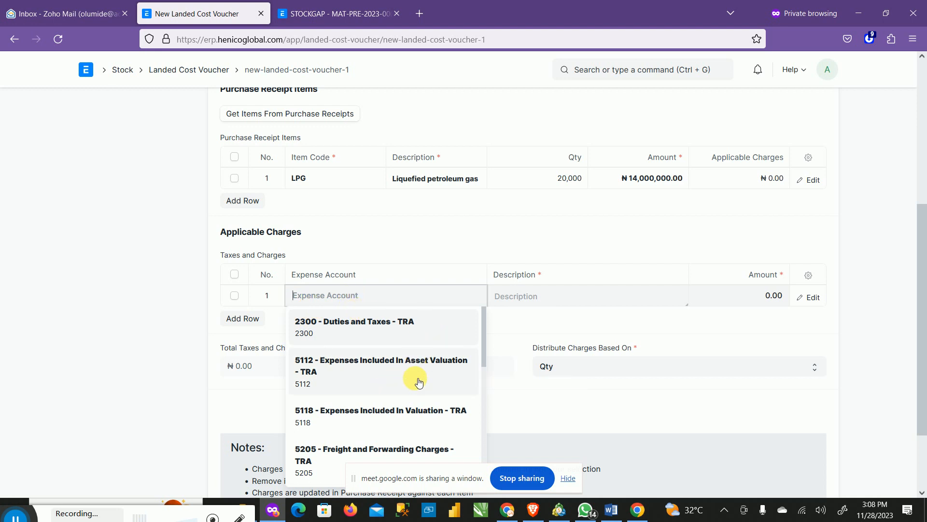
pyautogui.scroll(-3, 391, 384)
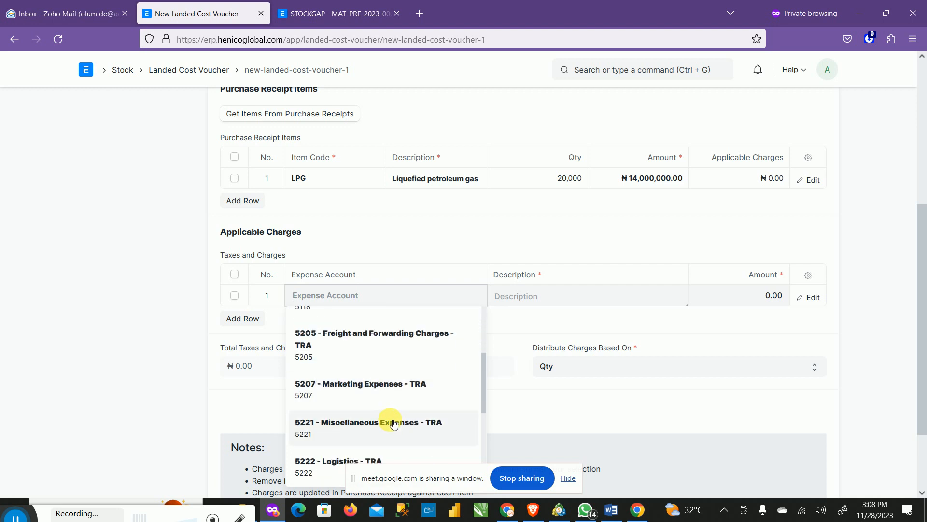
pyautogui.scroll(-2, 391, 386)
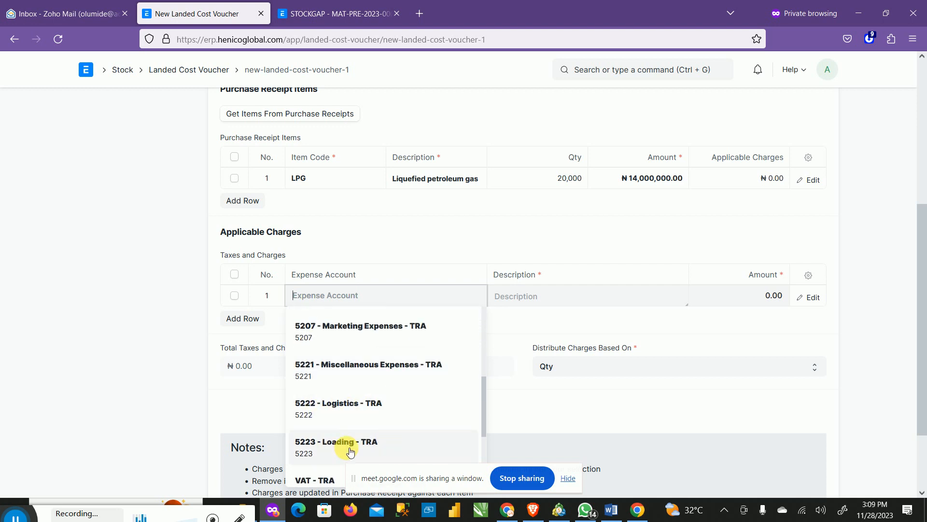
pyautogui.scroll(-3, 404, 449)
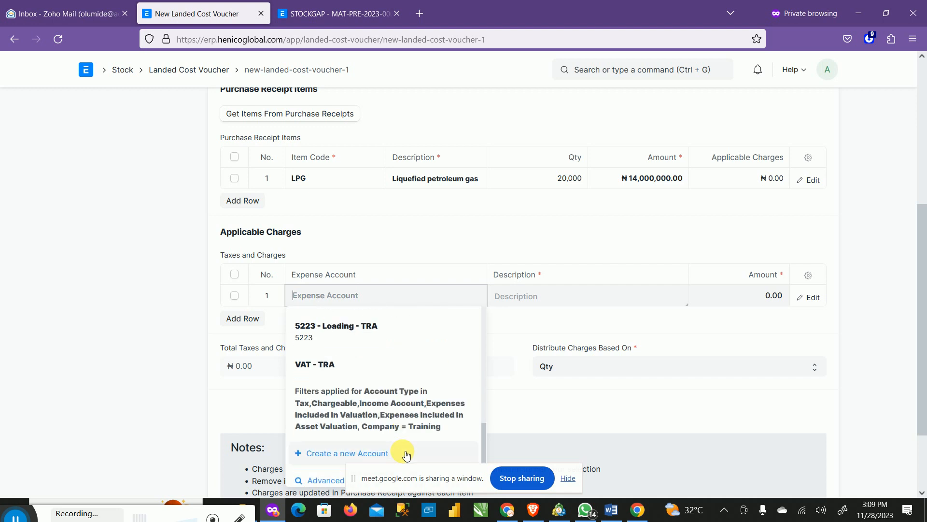
pyautogui.scroll(3, 406, 355)
pyautogui.scroll(1, 396, 386)
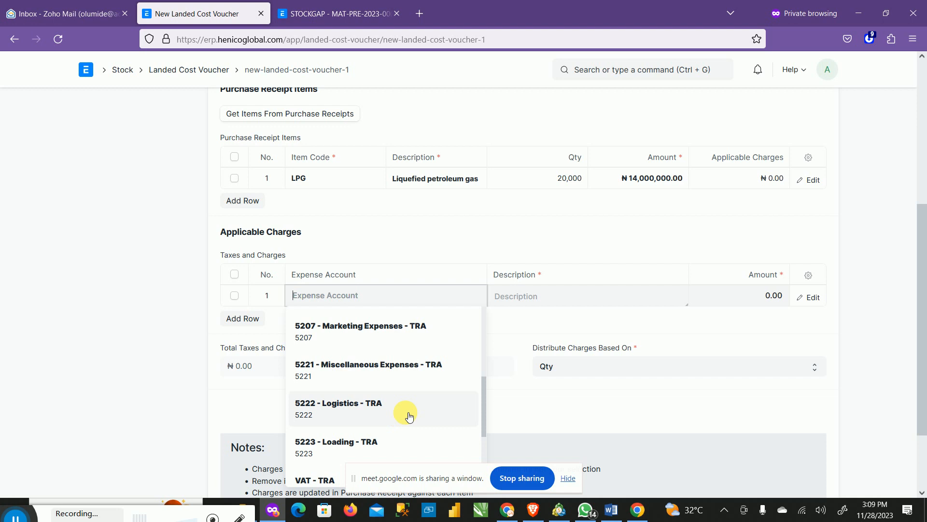
pyautogui.scroll(-1, 483, 416)
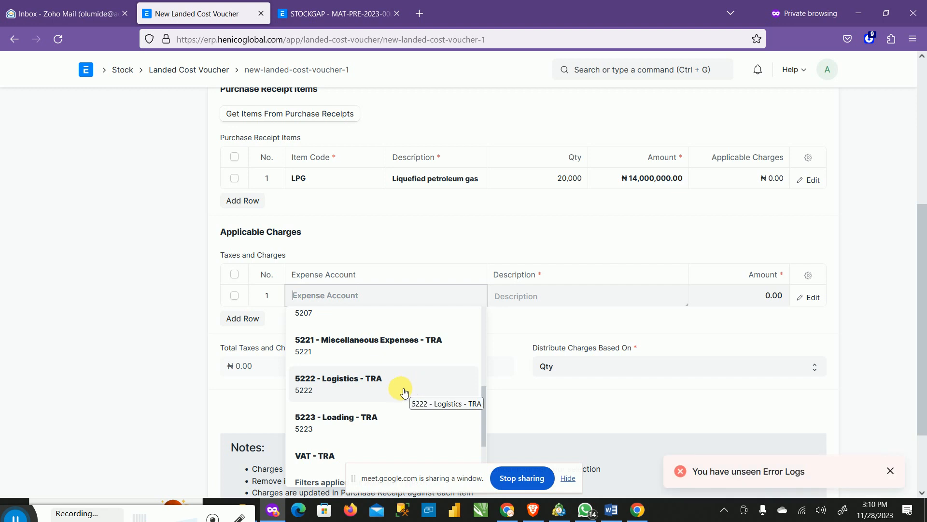
pyautogui.click(361, 384)
pyautogui.click(547, 298)
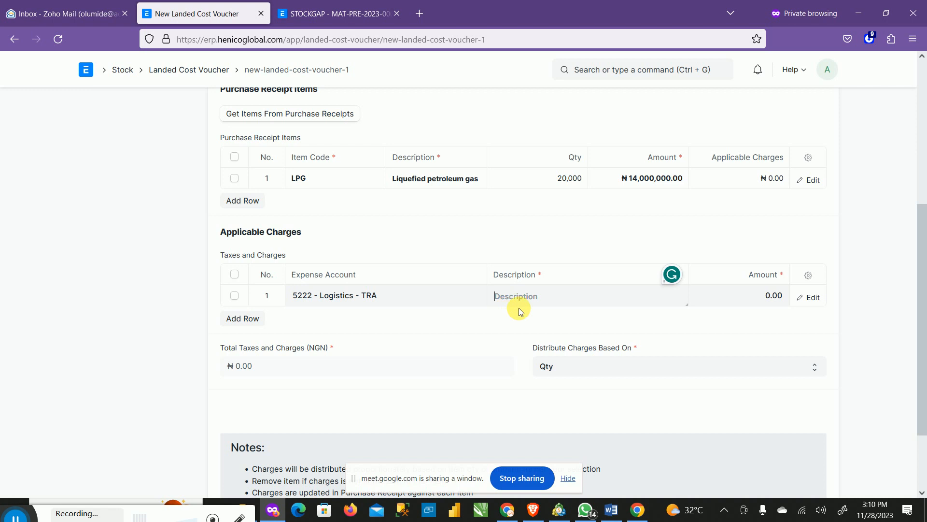
# Step: Describe the first Taxes and Charges row as Product sourcing, set its amount to 40000 and add a second row
pyautogui.write('Product sourcing')
pyautogui.click(767, 296)
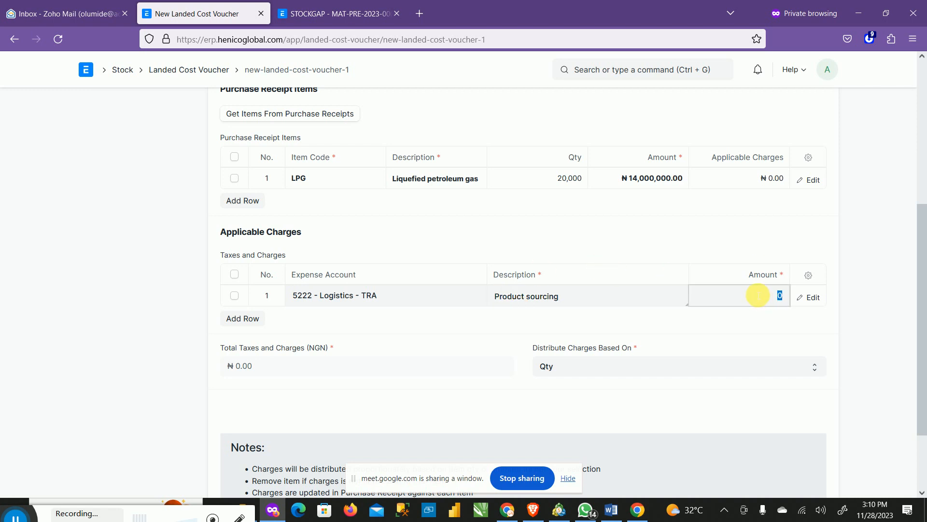
pyautogui.write('40000')
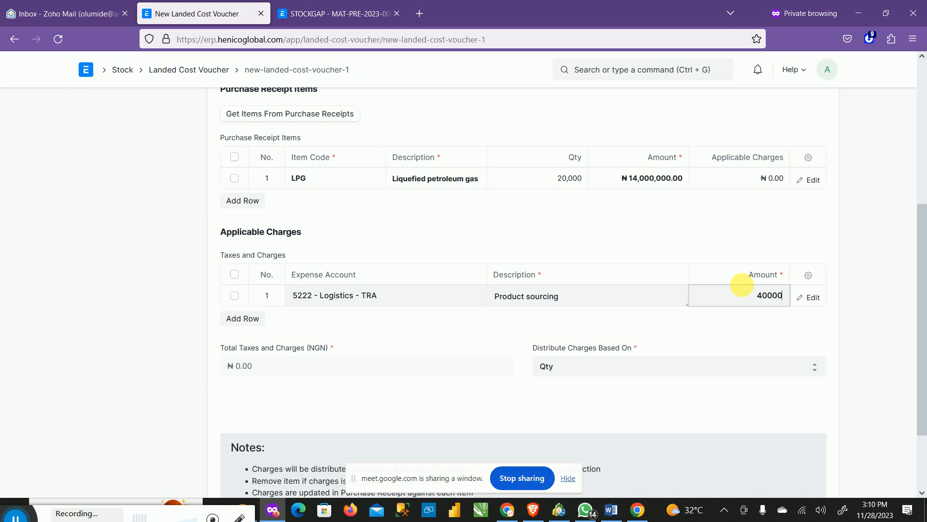
pyautogui.press('Tab')
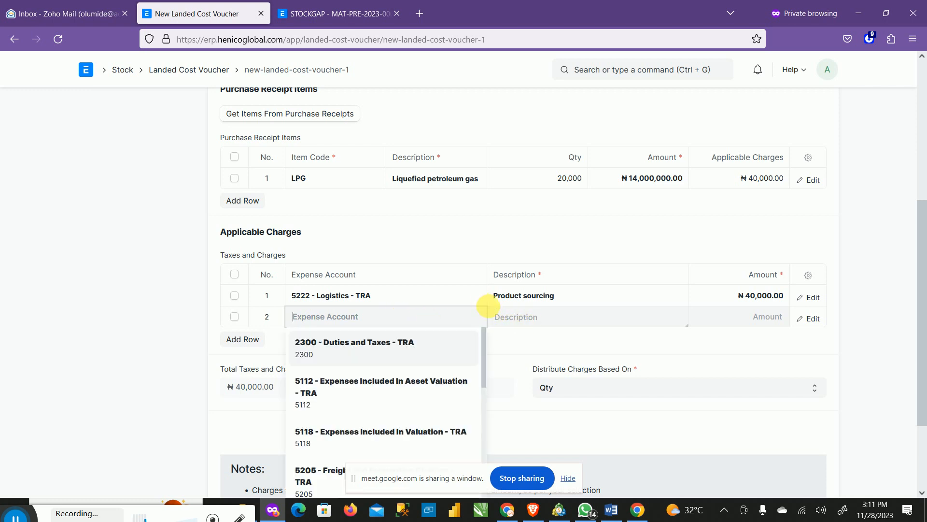
pyautogui.click(530, 347)
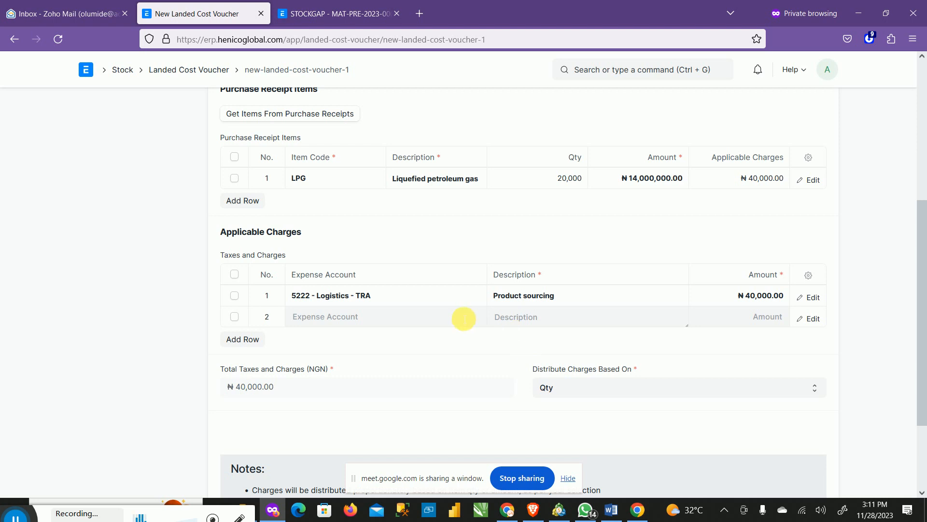
# Step: Fill the second Taxes and Charges row with account 5222 - Logistics - TRA, description Driver's allowance and amount 15000, and add a third row
pyautogui.click(322, 318)
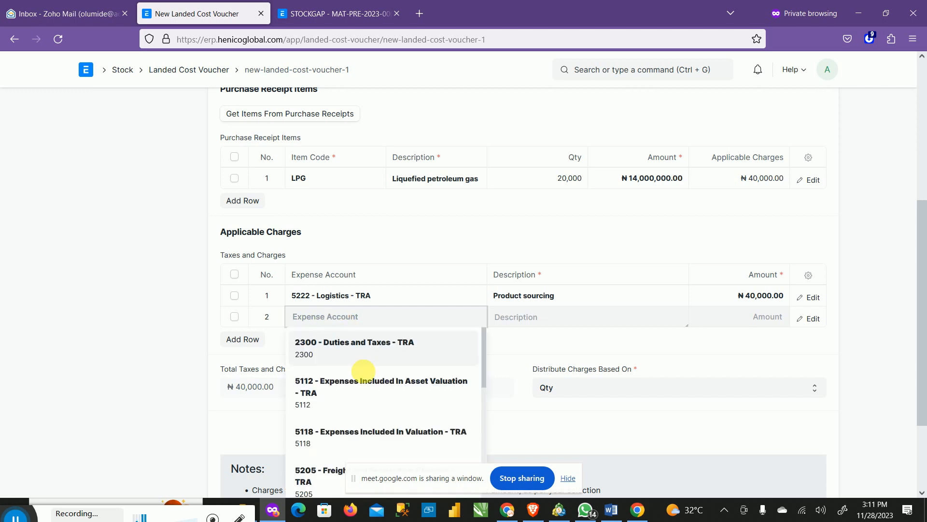
pyautogui.scroll(-5, 379, 437)
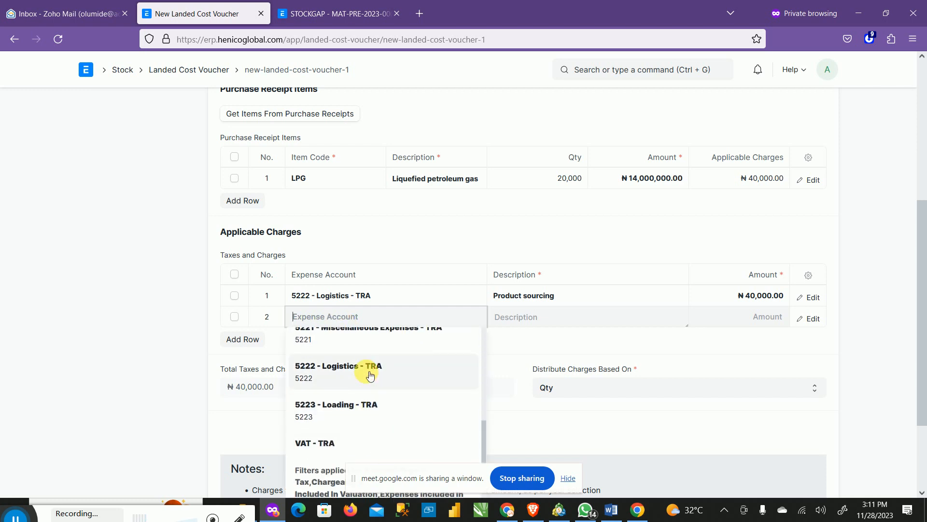
pyautogui.click(367, 371)
pyautogui.click(575, 324)
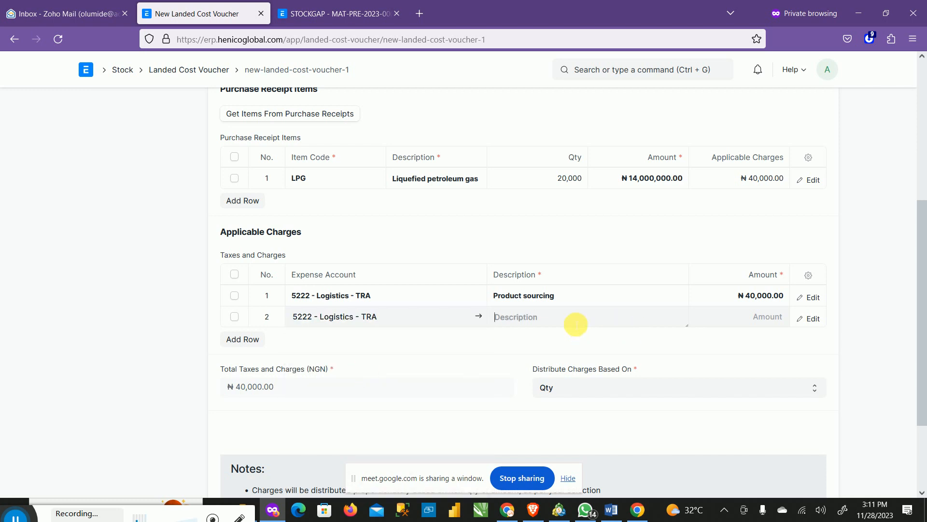
pyautogui.write('Driver')
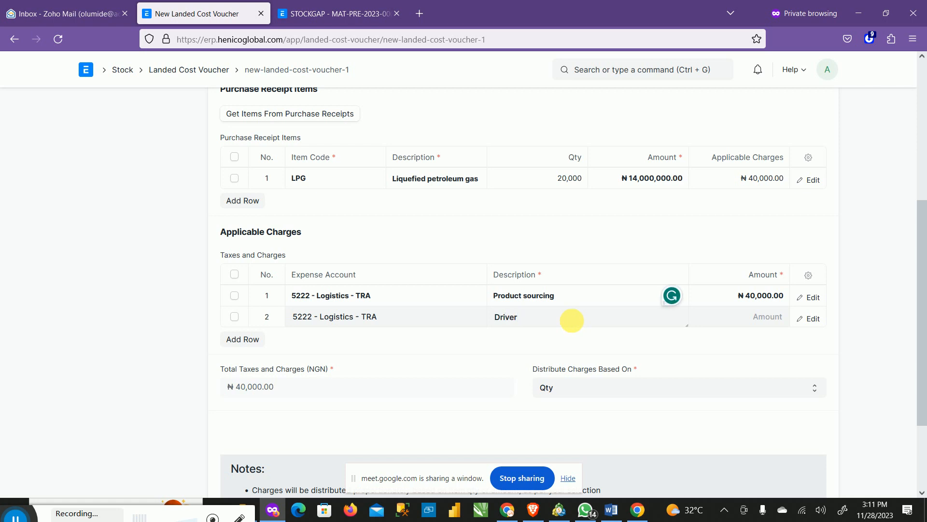
pyautogui.write("'s allowance")
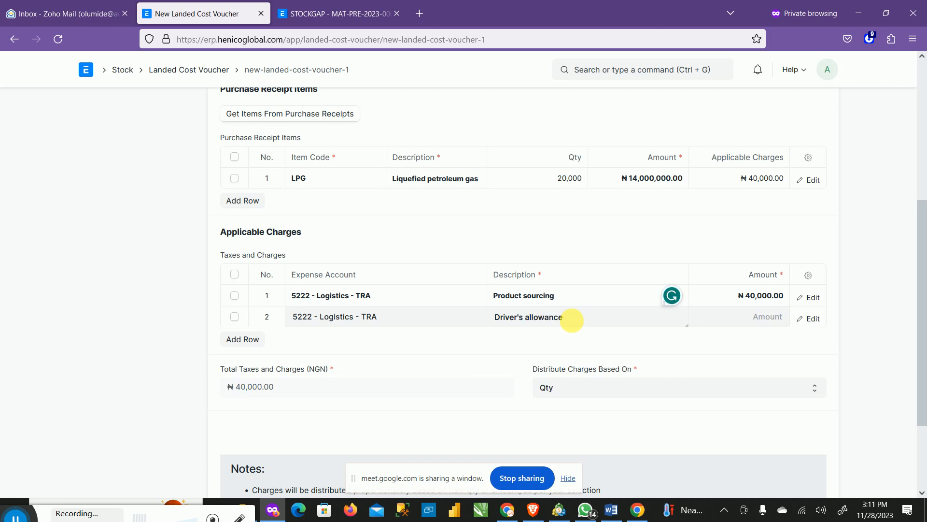
pyautogui.press('Tab')
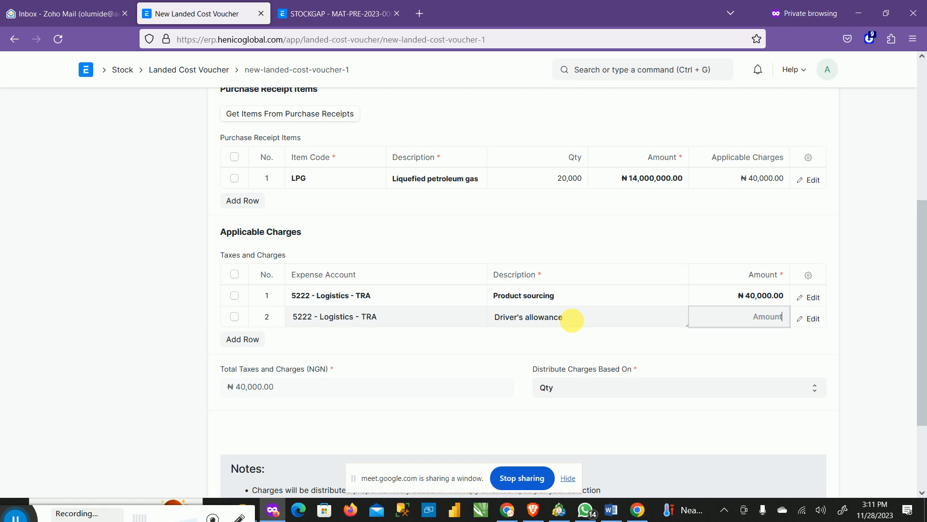
pyautogui.write('15000')
pyautogui.press('Tab')
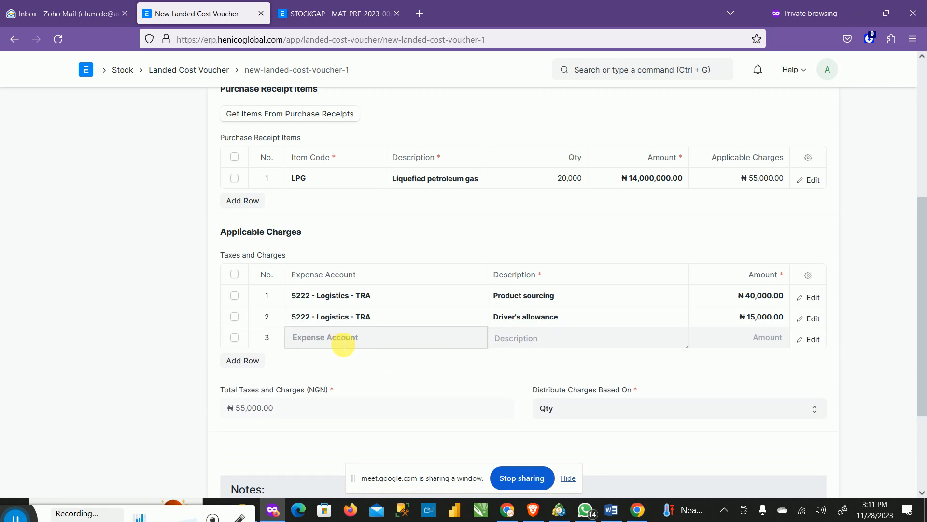
# Step: Fill the third Taxes and Charges row with account 5222 - Logistics - TRA, description Truck hiring and amount 700000, and add a fourth row
pyautogui.click(343, 344)
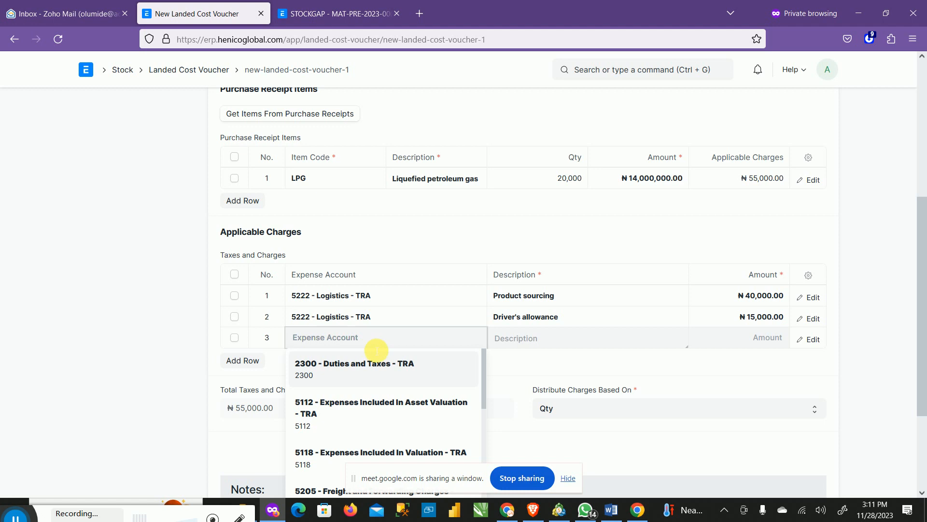
pyautogui.scroll(-5, 384, 367)
pyautogui.scroll(1, 372, 430)
pyautogui.scroll(-2, 356, 446)
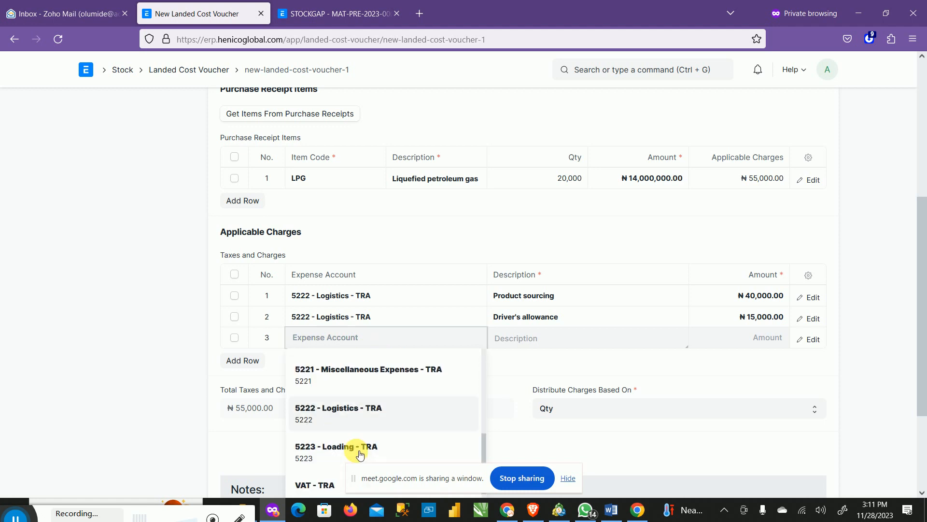
pyautogui.click(346, 403)
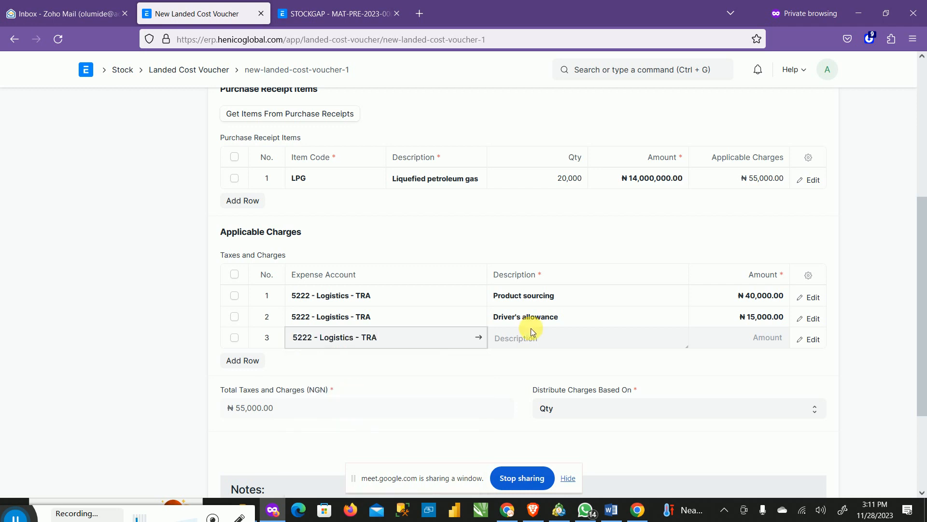
pyautogui.click(530, 338)
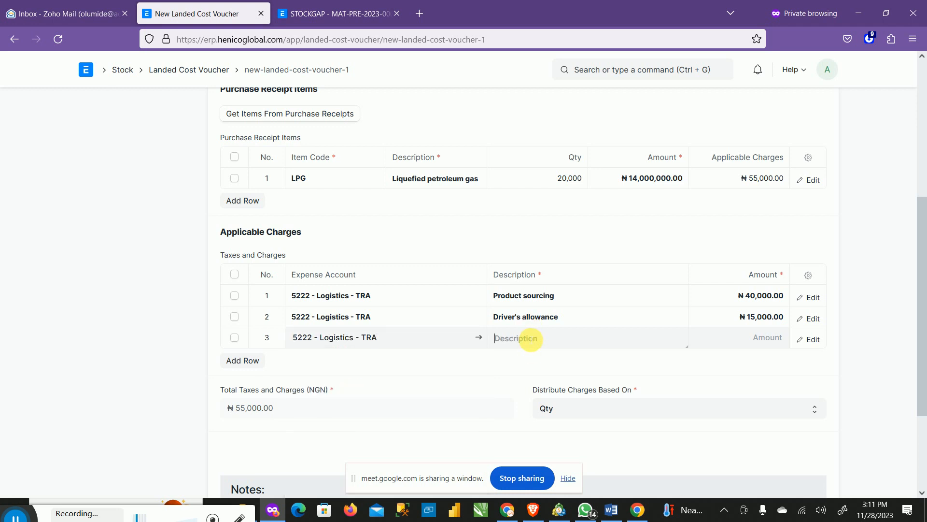
pyautogui.write('Truck hiring')
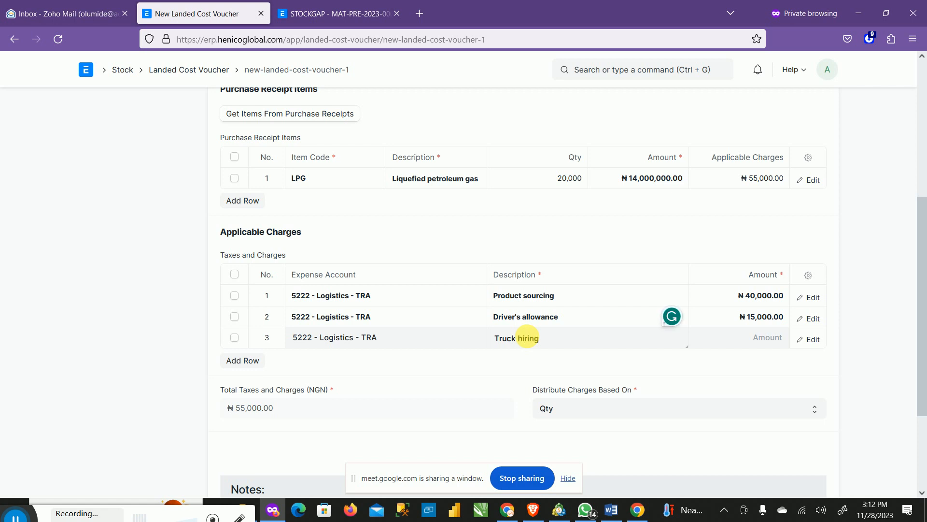
pyautogui.click(768, 338)
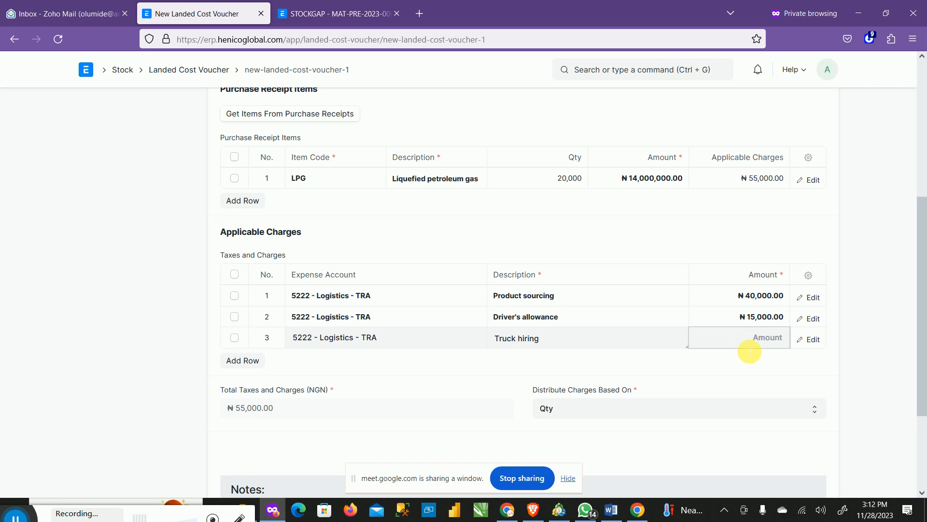
pyautogui.write('700')
pyautogui.write('000')
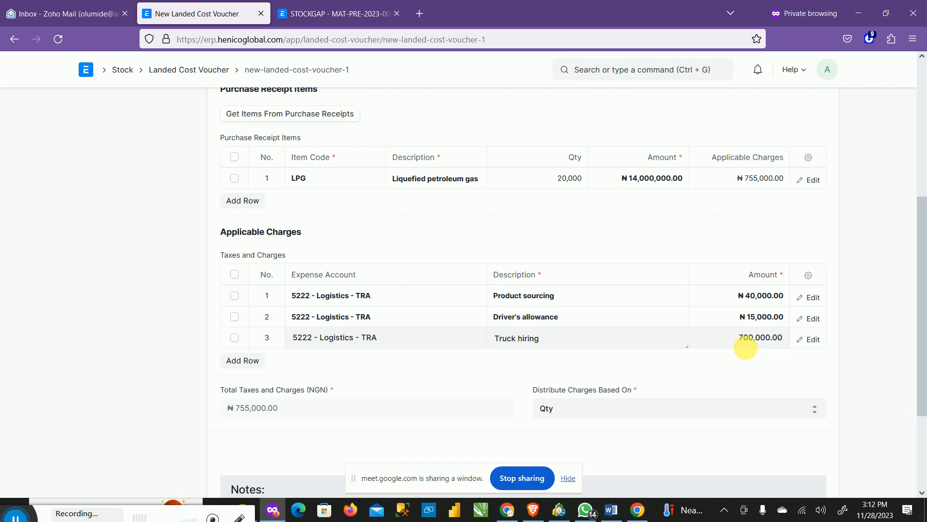
pyautogui.press('Tab')
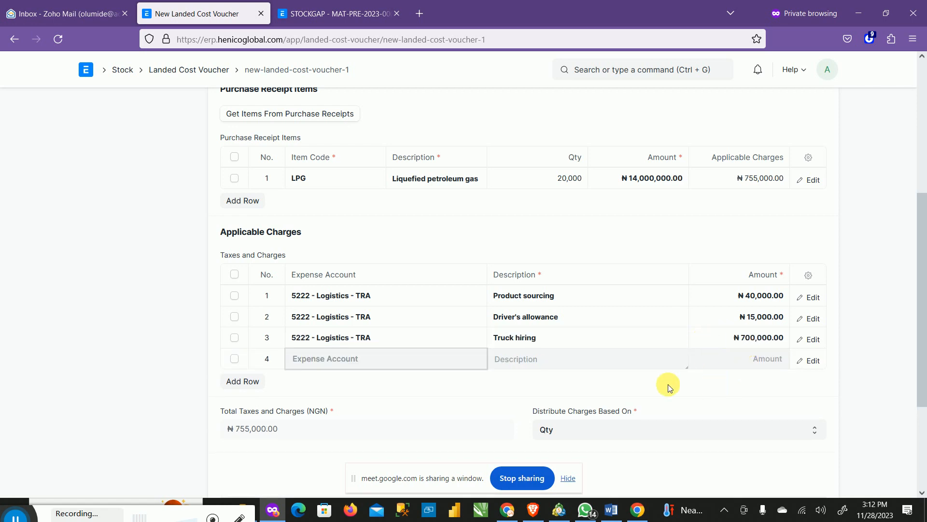
# Step: Fill the fourth Taxes and Charges row with account 5223 - Loading - TRA, description Loading Expense and amount 60,000
pyautogui.click(358, 361)
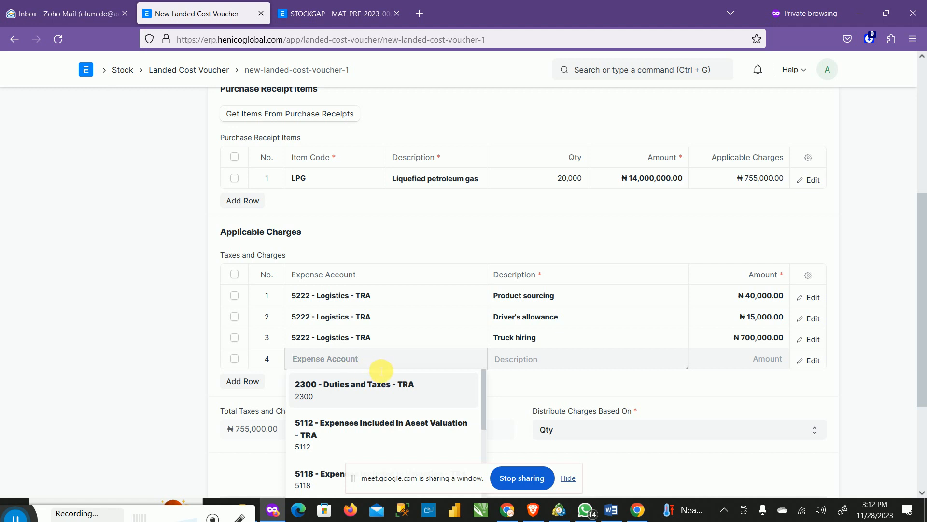
pyautogui.write('loading')
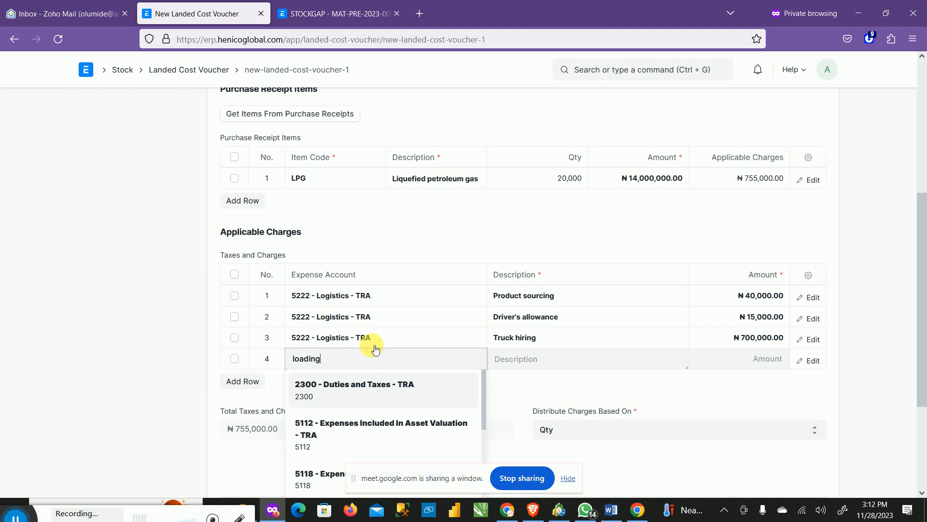
pyautogui.click(363, 406)
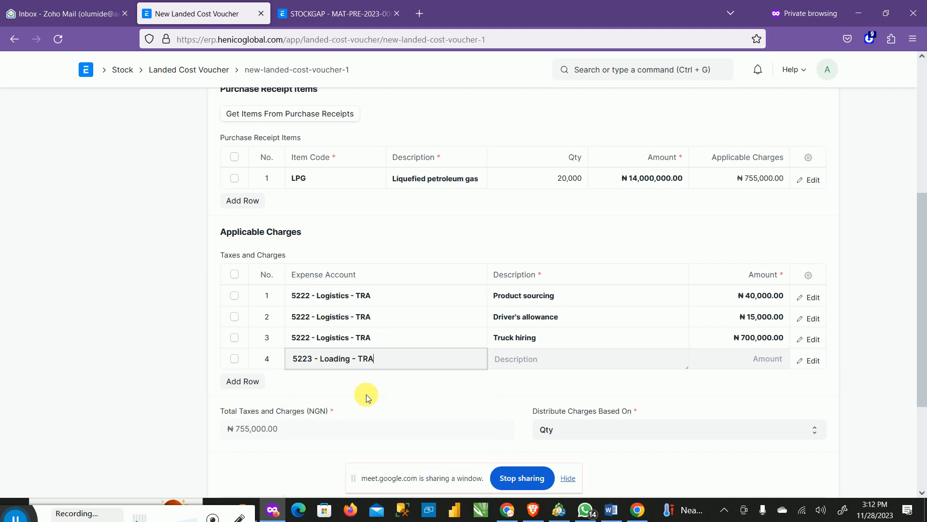
pyautogui.click(610, 367)
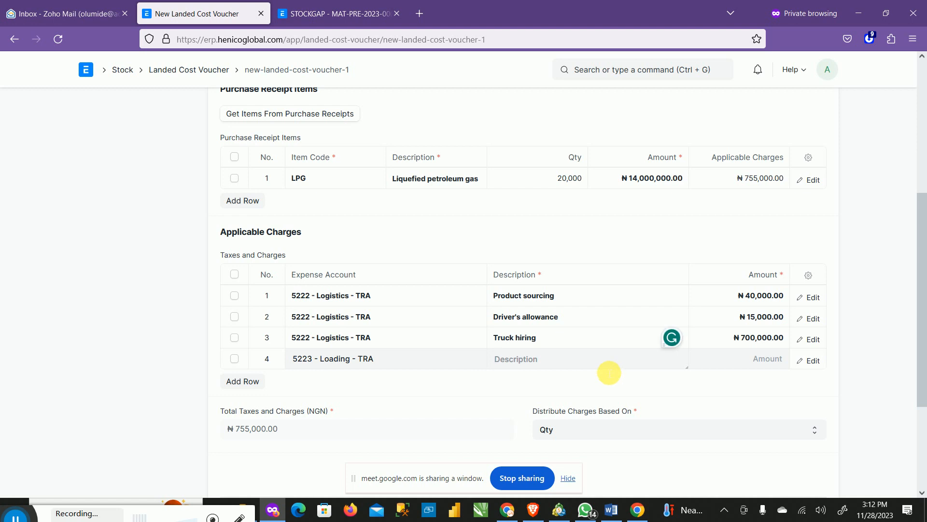
pyautogui.write('Loadin')
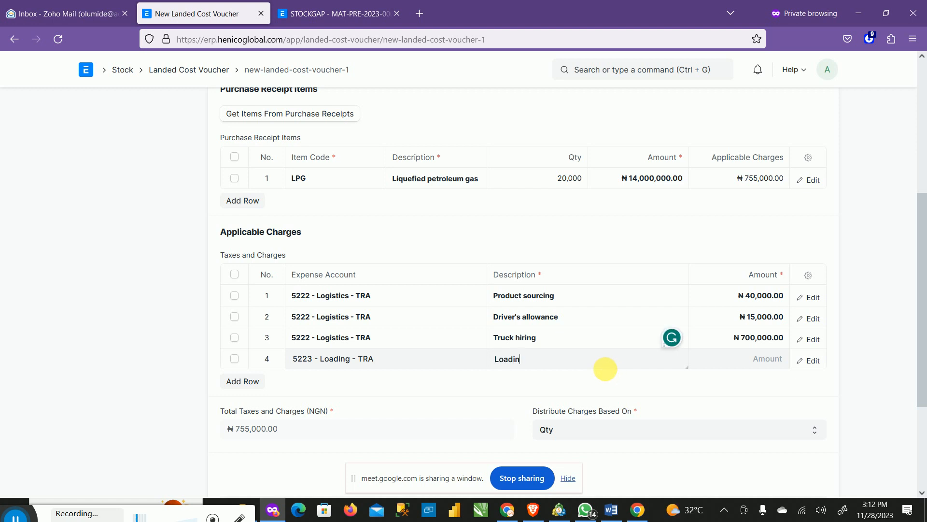
pyautogui.write('g Expense')
pyautogui.press('Tab')
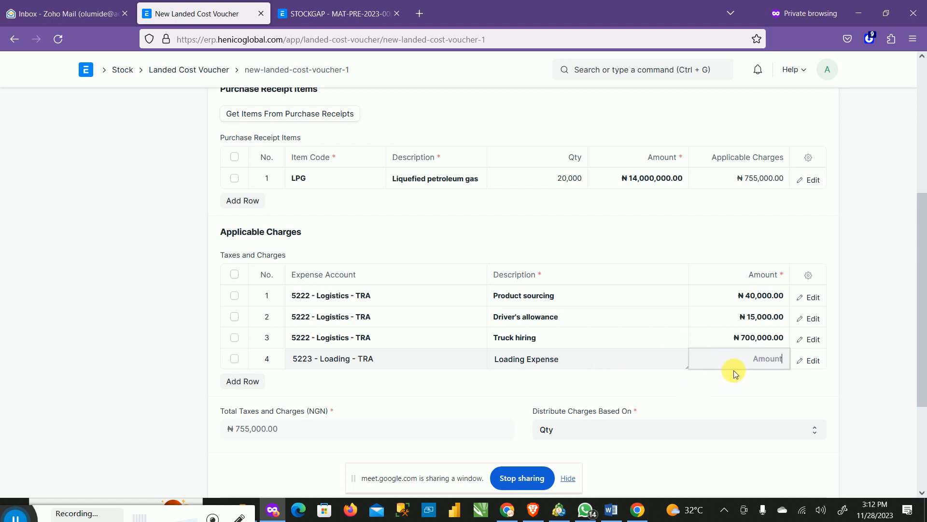
pyautogui.write('60000')
pyautogui.press('Tab')
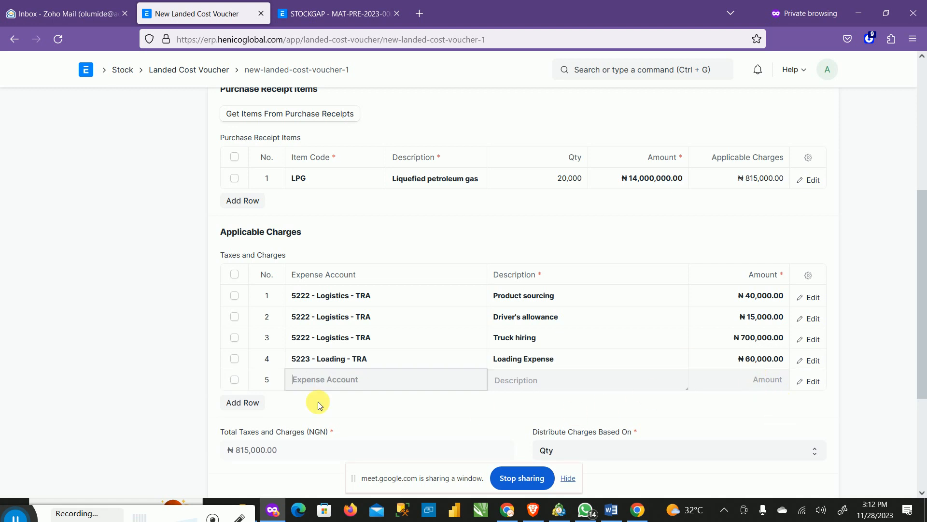
pyautogui.click(551, 421)
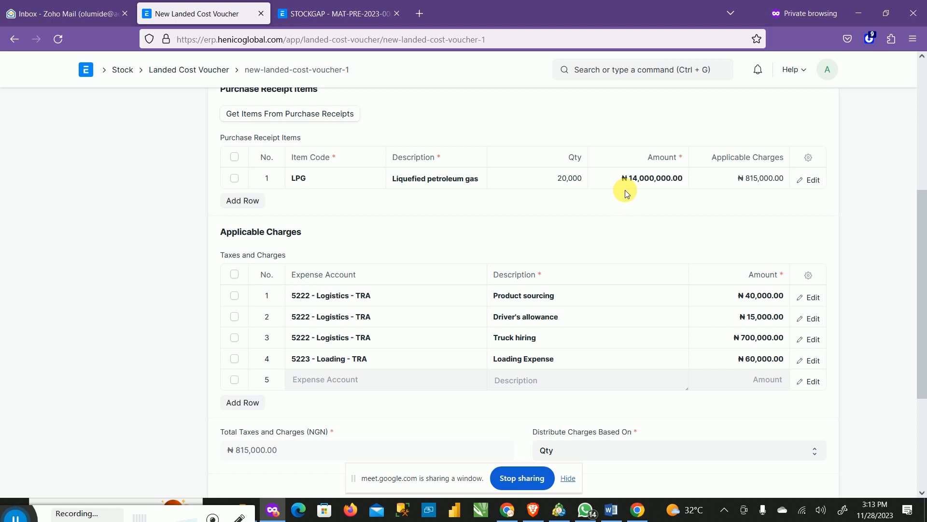
# Step: Review the voucher's charges and choose Qty as the basis for distributing them
pyautogui.scroll(-3, 708, 333)
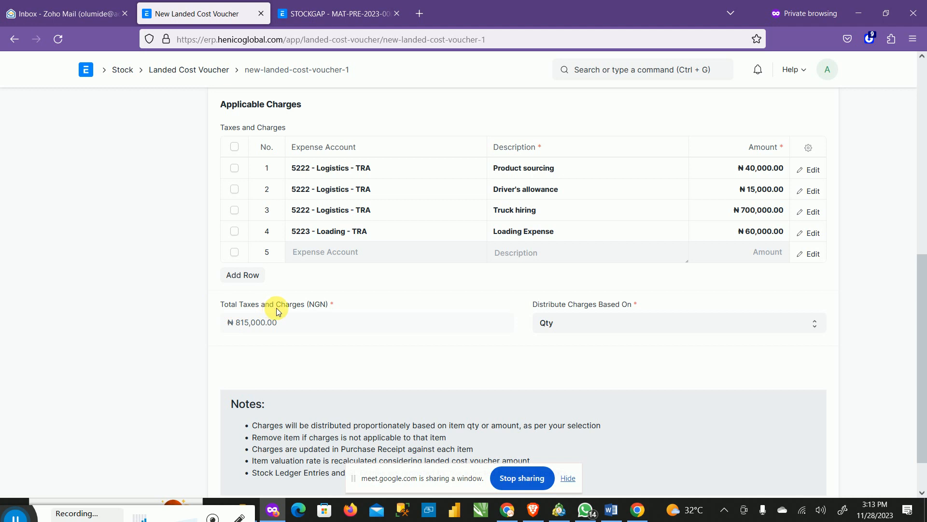
pyautogui.scroll(6, 604, 187)
pyautogui.scroll(-4, 703, 238)
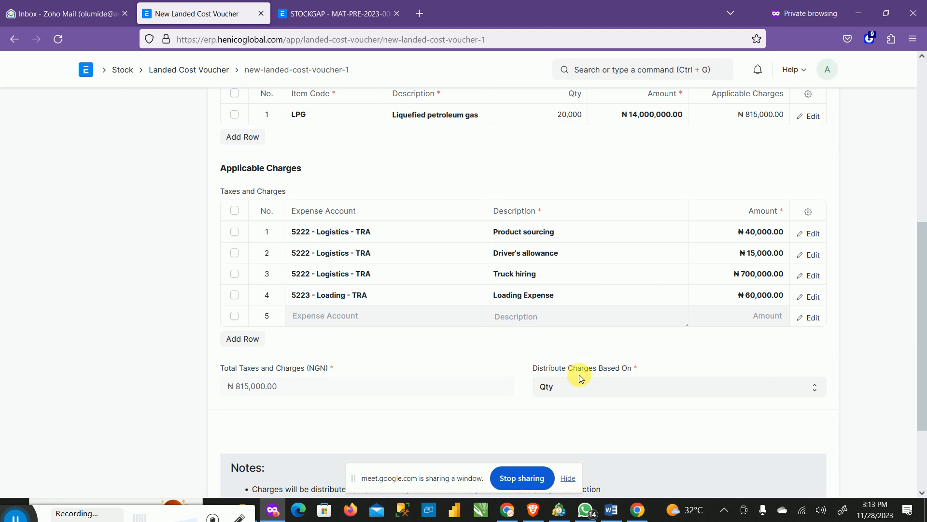
pyautogui.click(594, 383)
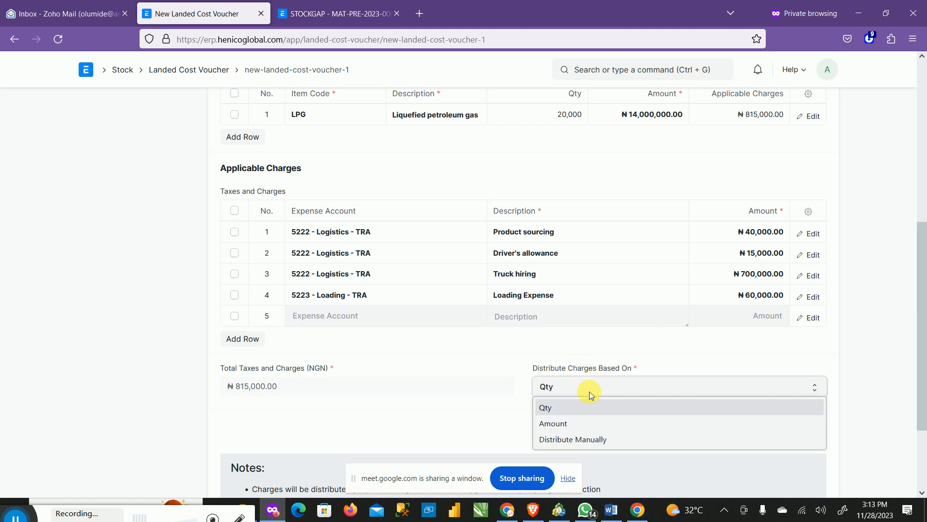
pyautogui.click(544, 407)
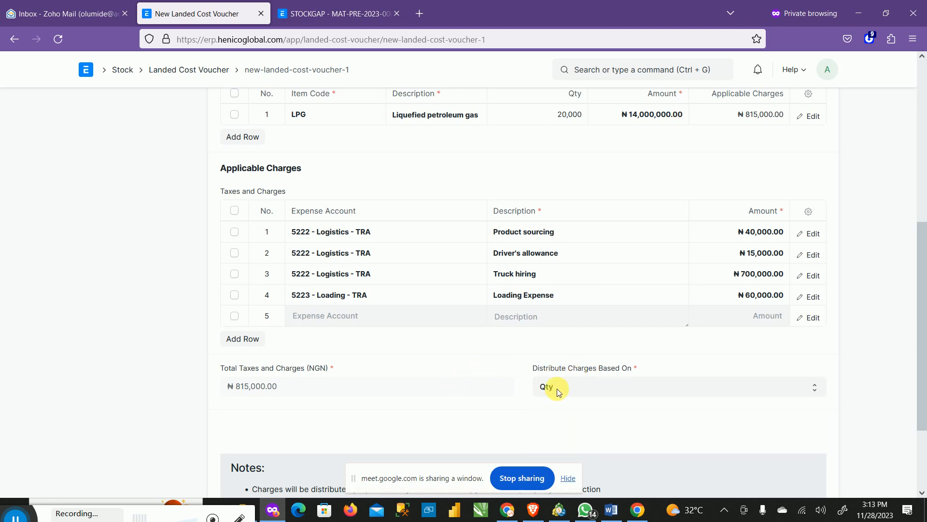
pyautogui.scroll(3, 656, 381)
pyautogui.scroll(3, 657, 381)
pyautogui.scroll(-7, 657, 382)
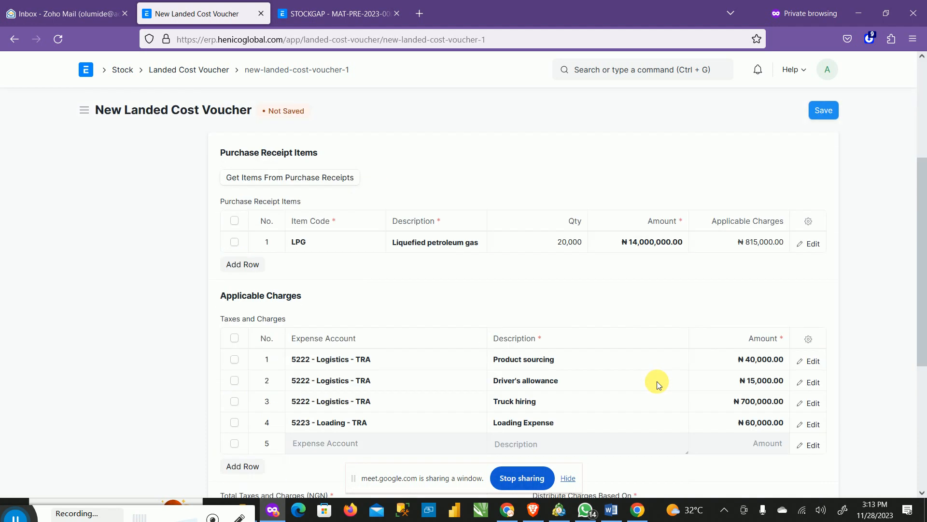
pyautogui.scroll(7, 631, 361)
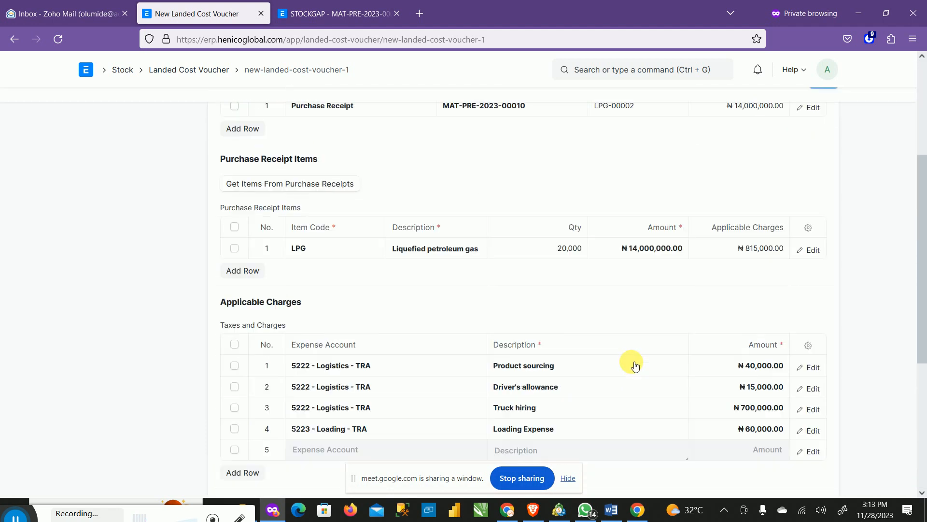
pyautogui.scroll(-5, 761, 466)
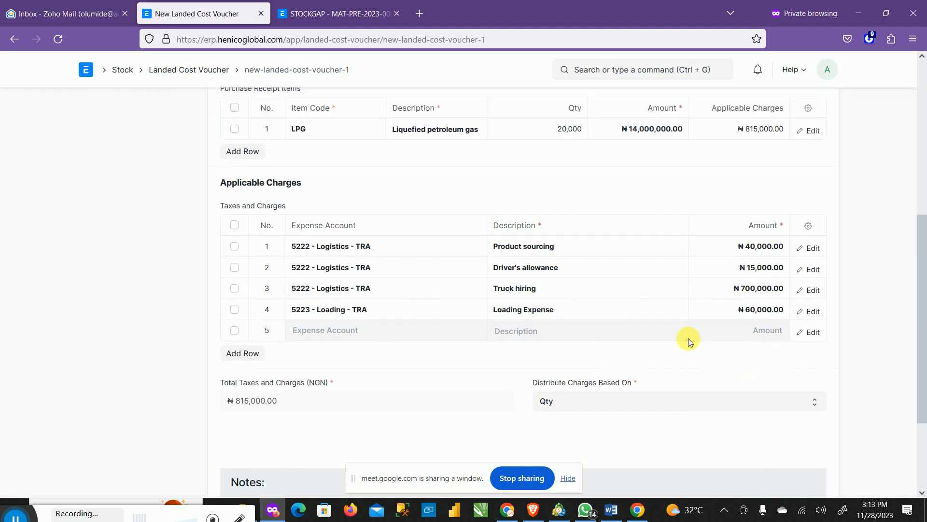
pyautogui.click(570, 400)
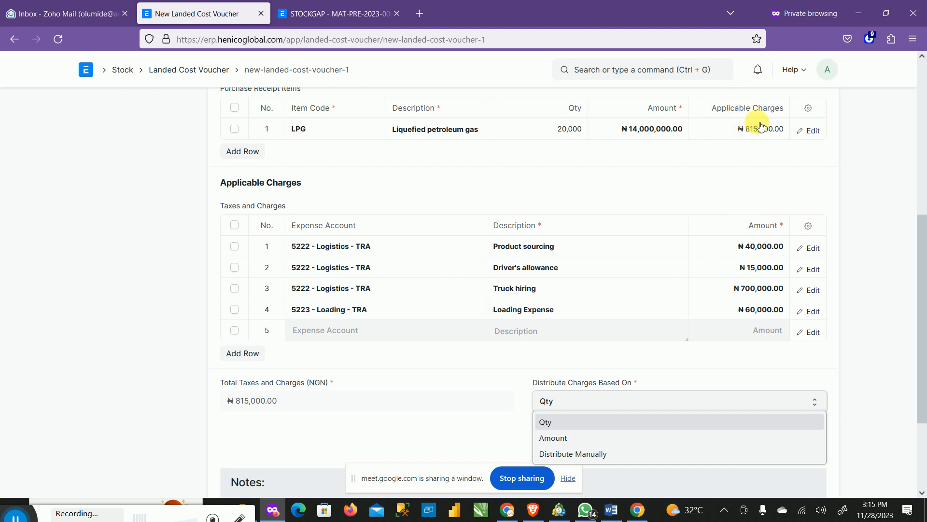
pyautogui.click(573, 421)
# Step: Save the new landed cost voucher
pyautogui.scroll(-3, 748, 319)
pyautogui.scroll(10, 743, 328)
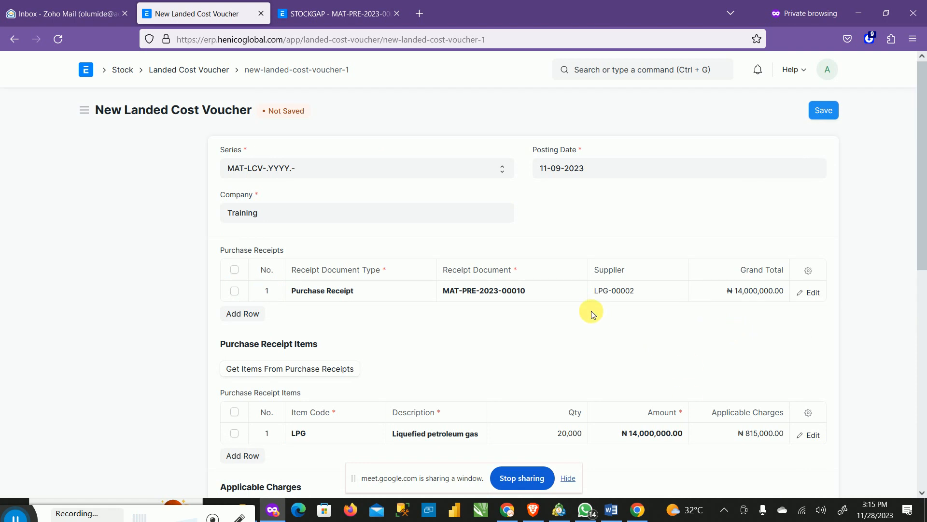
pyautogui.scroll(-3, 549, 277)
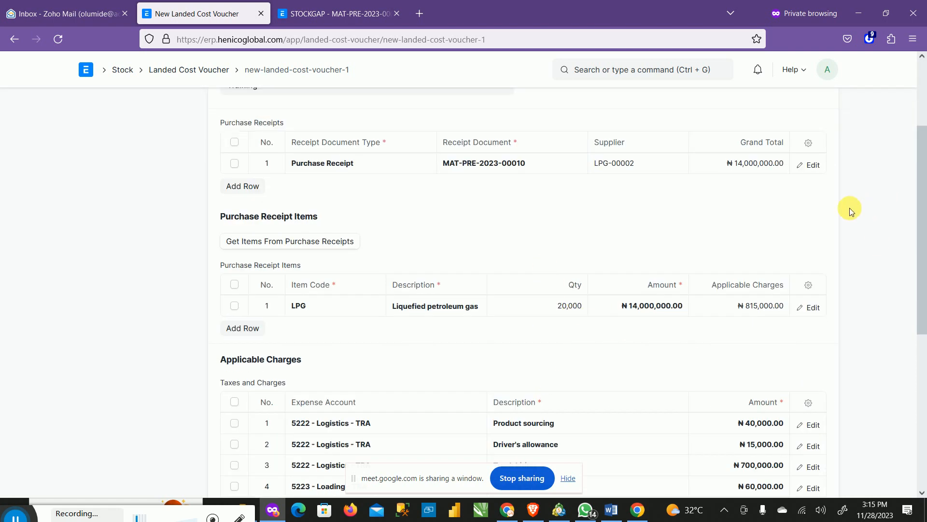
pyautogui.scroll(3, 851, 207)
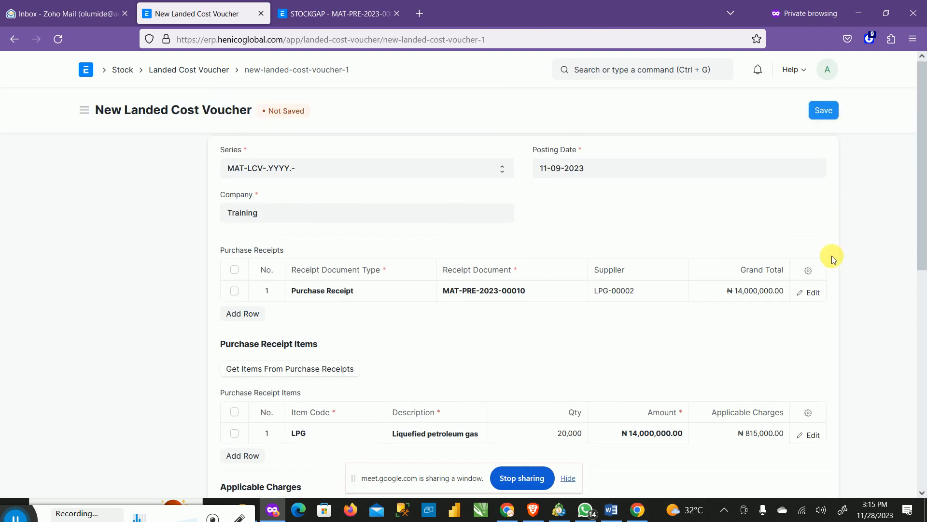
pyautogui.click(826, 112)
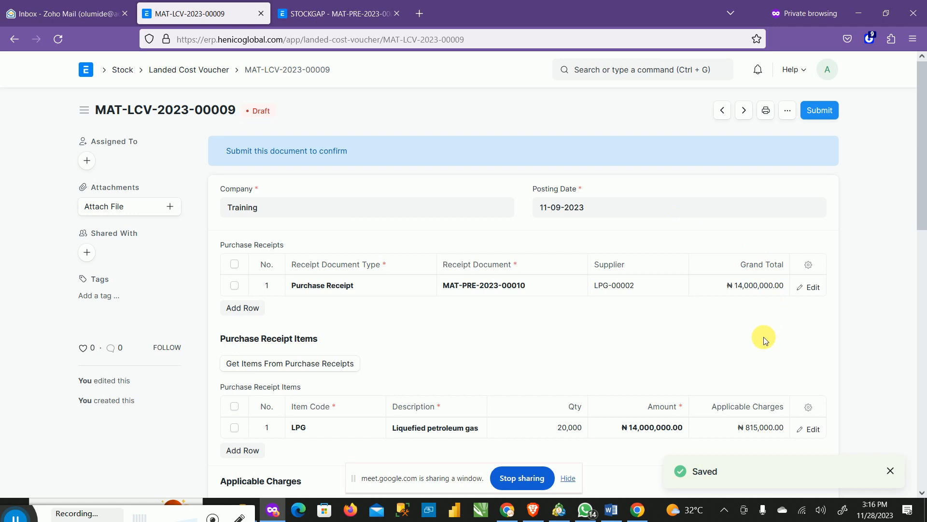
# Step: Review the saved draft voucher, submit it and confirm the permanent submission
pyautogui.scroll(-3, 765, 337)
pyautogui.scroll(-1, 763, 335)
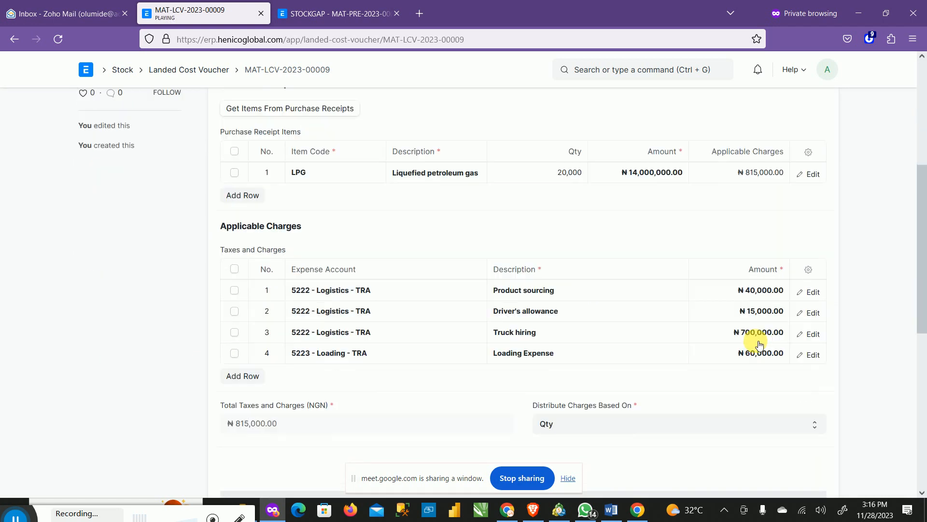
pyautogui.scroll(-6, 760, 348)
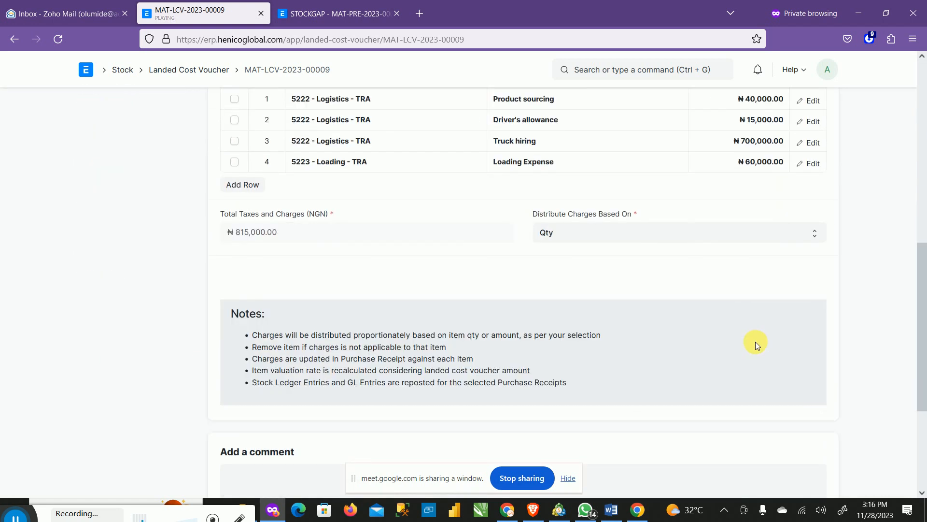
pyautogui.scroll(9, 755, 341)
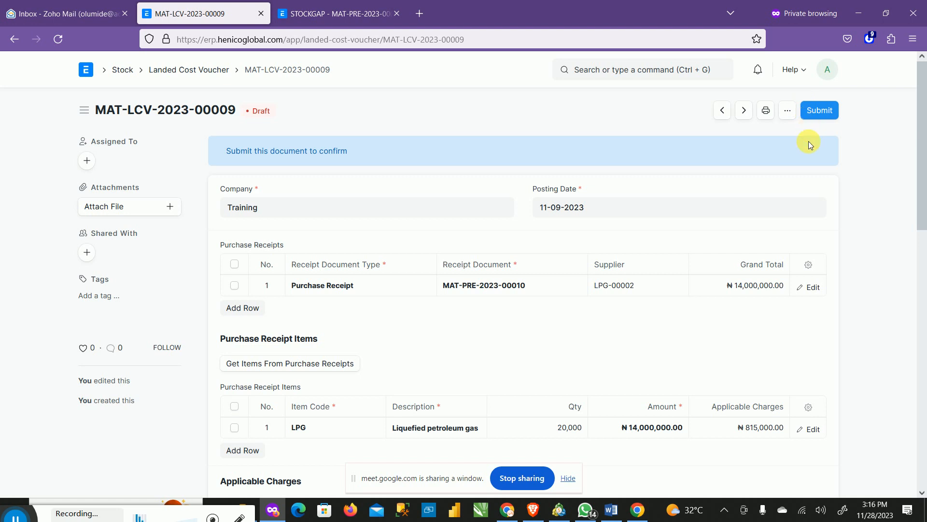
pyautogui.click(824, 111)
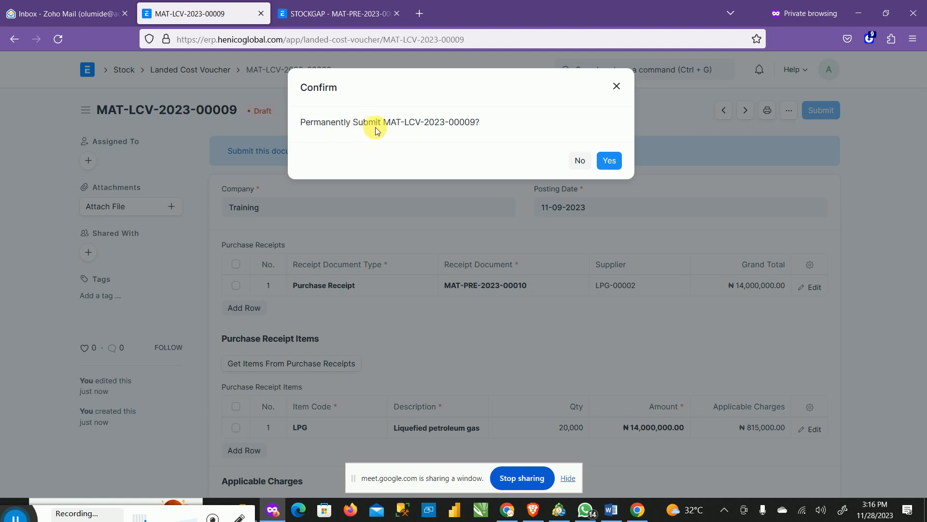
pyautogui.click(620, 164)
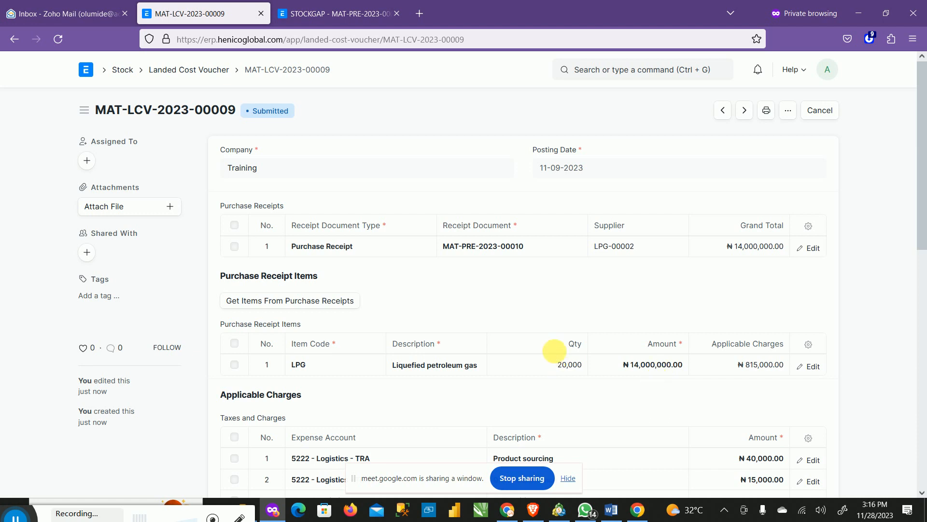
# Step: Examine the submitted voucher's purchase receipt, LPG item, applicable charges and total taxes and charges
pyautogui.scroll(-3, 555, 350)
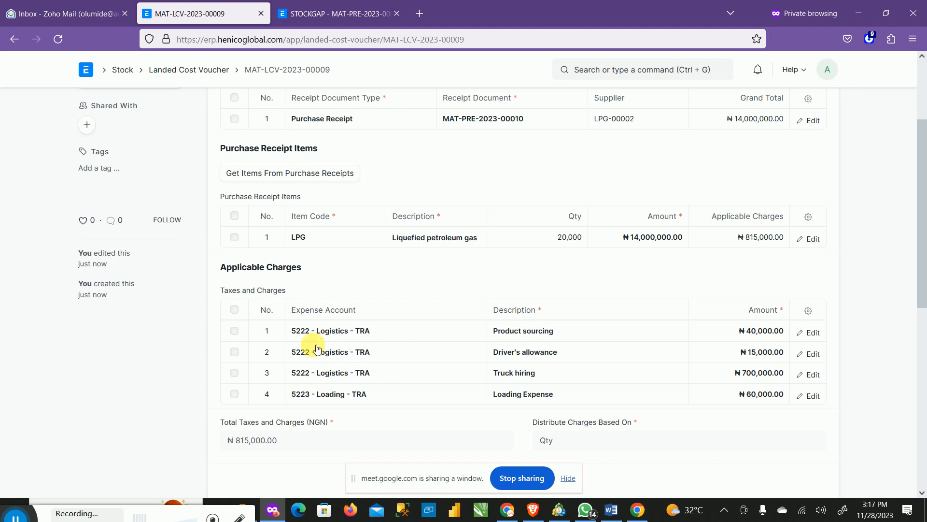
pyautogui.scroll(3, 434, 334)
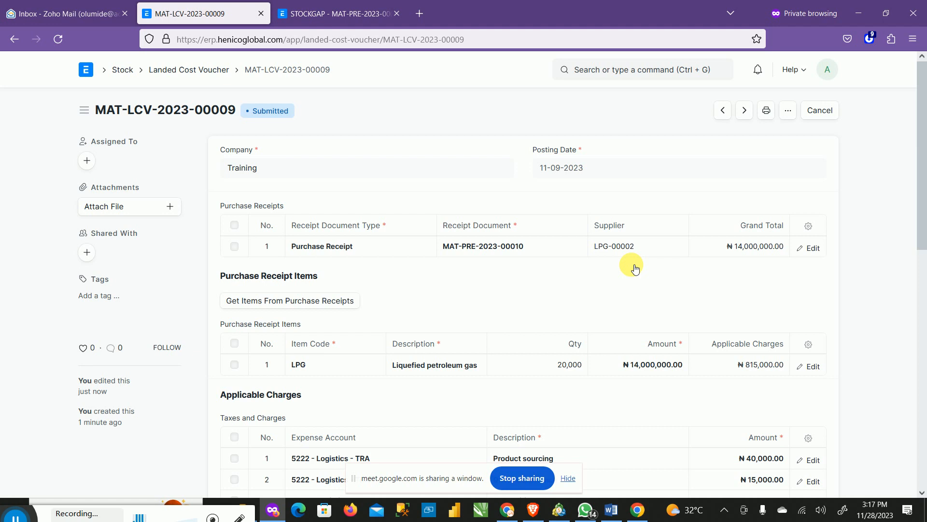
pyautogui.scroll(-4, 626, 265)
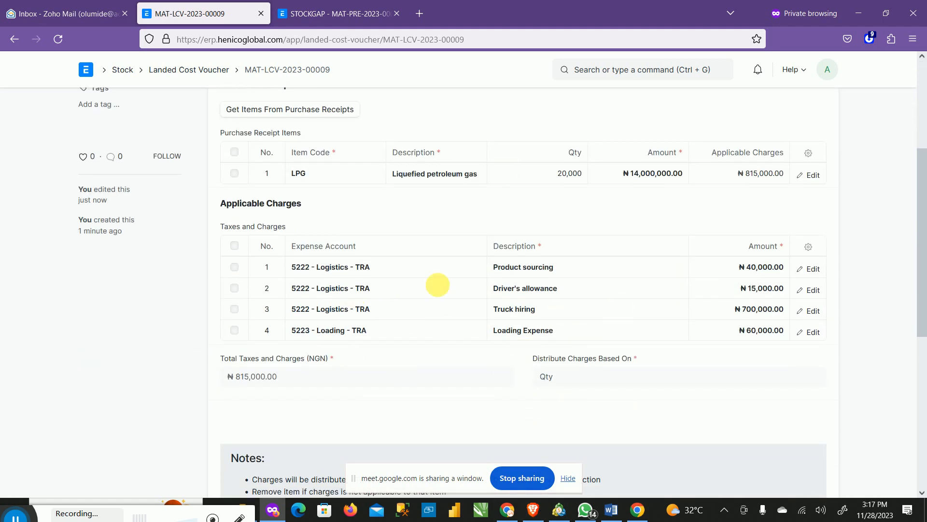
pyautogui.scroll(4, 602, 296)
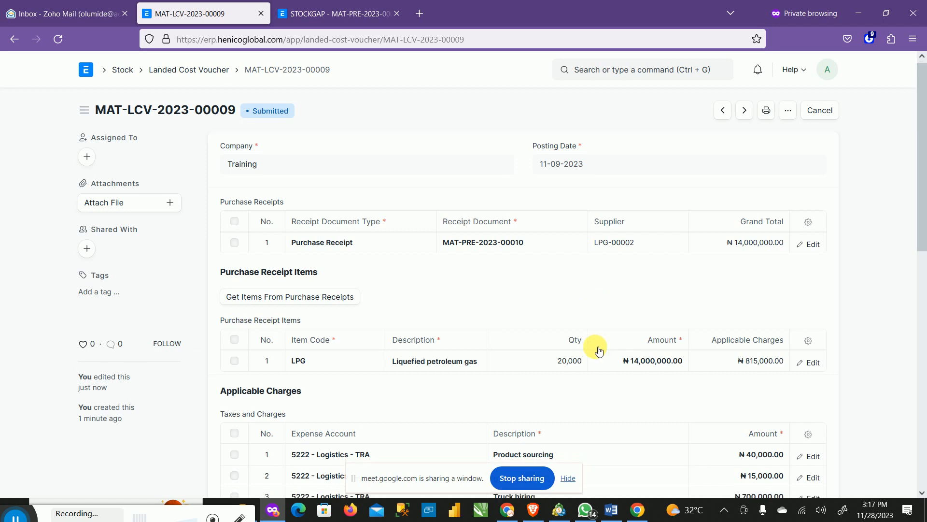
pyautogui.scroll(-3, 598, 352)
pyautogui.scroll(3, 470, 347)
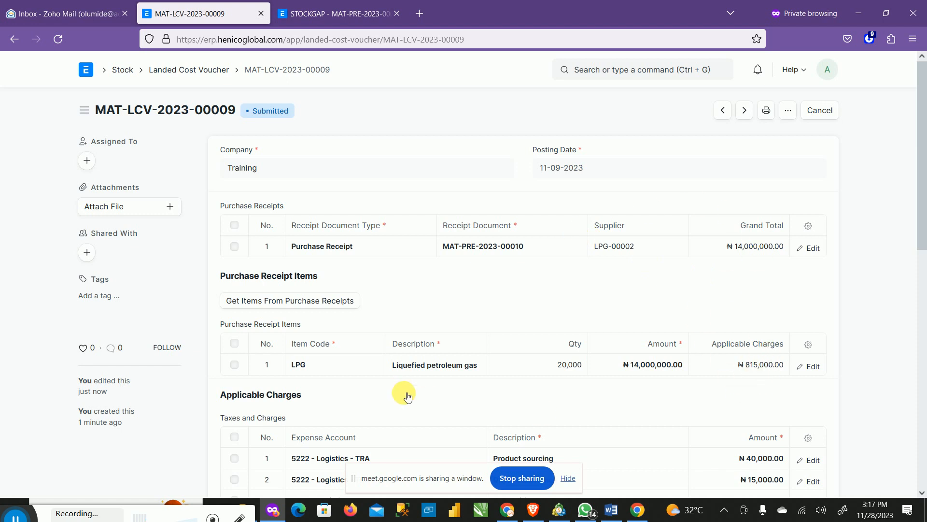
pyautogui.scroll(-4, 367, 383)
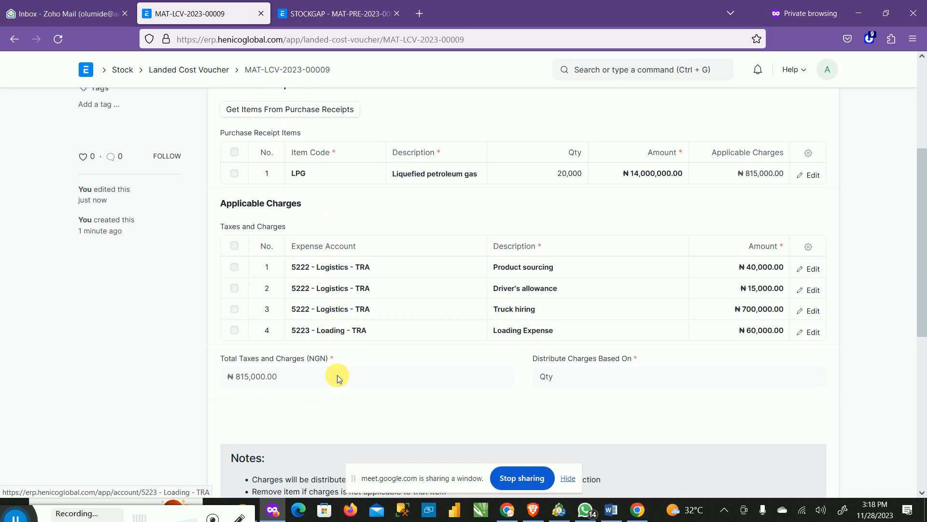
pyautogui.scroll(4, 415, 232)
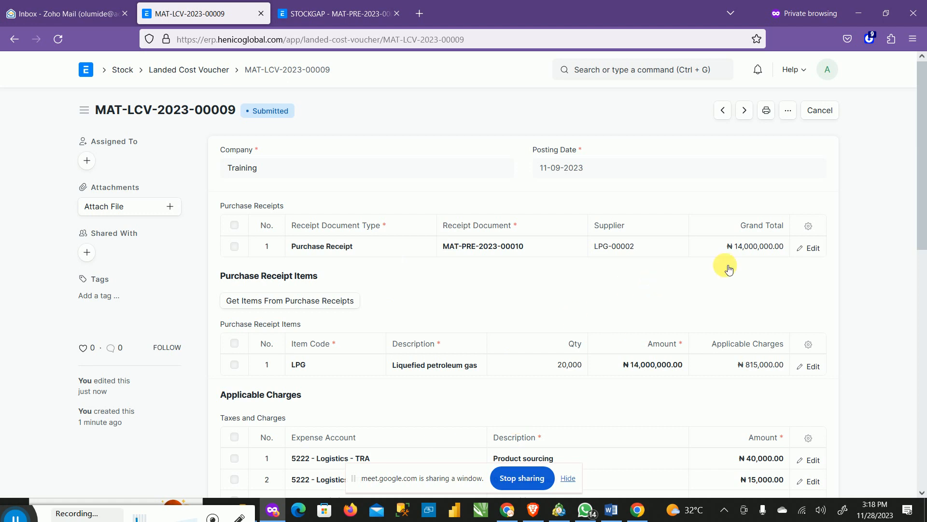
pyautogui.scroll(-4, 598, 362)
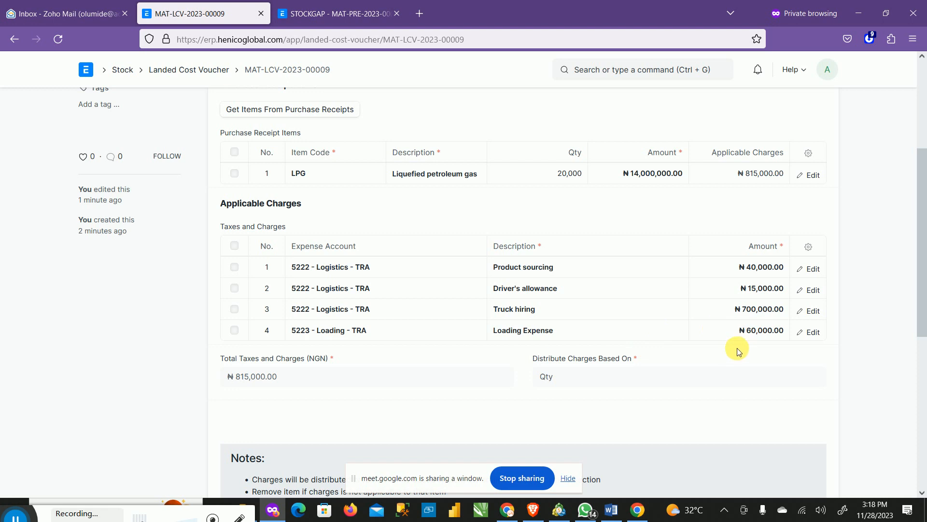
pyautogui.scroll(4, 718, 335)
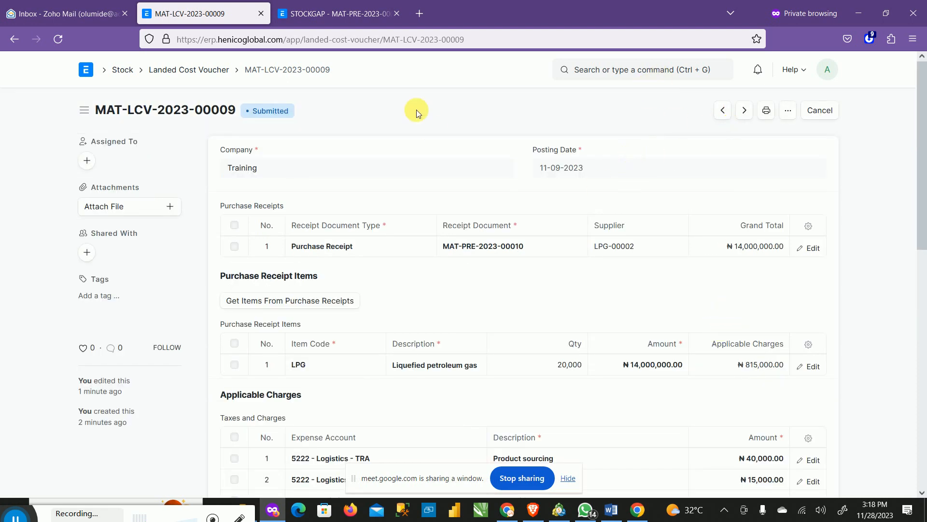
pyautogui.click(789, 115)
pyautogui.click(662, 99)
pyautogui.scroll(-2, 476, 207)
pyautogui.scroll(2, 482, 207)
pyautogui.click(786, 115)
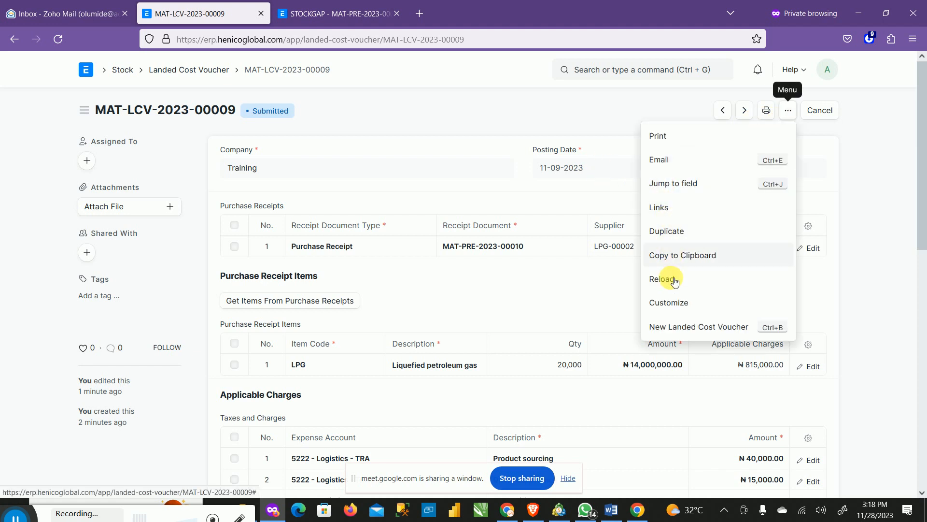
pyautogui.scroll(-1, 509, 213)
pyautogui.scroll(-2, 510, 214)
pyautogui.scroll(3, 526, 220)
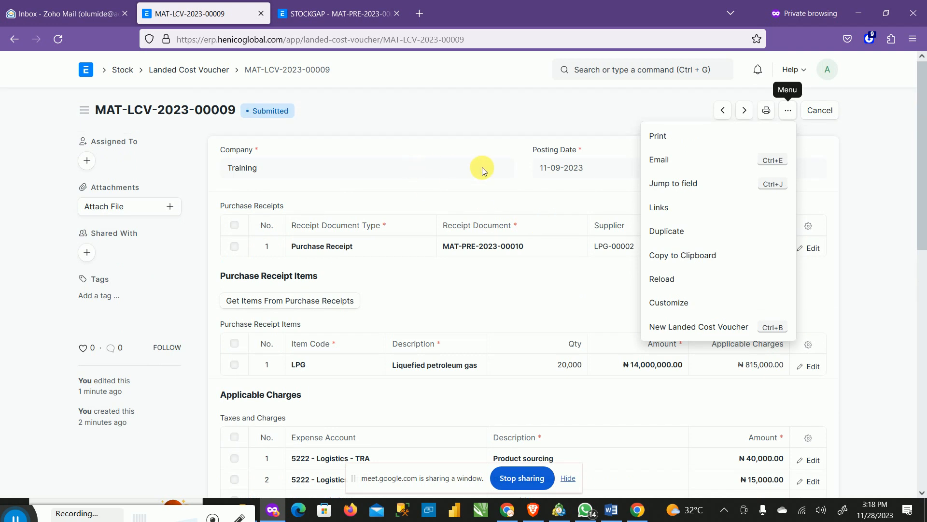
pyautogui.scroll(-2, 502, 172)
pyautogui.scroll(2, 526, 176)
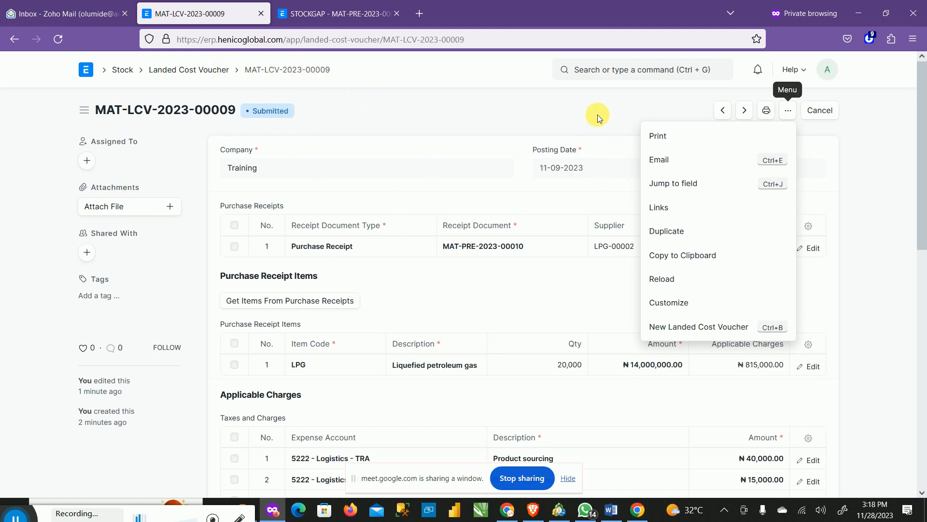
pyautogui.click(672, 102)
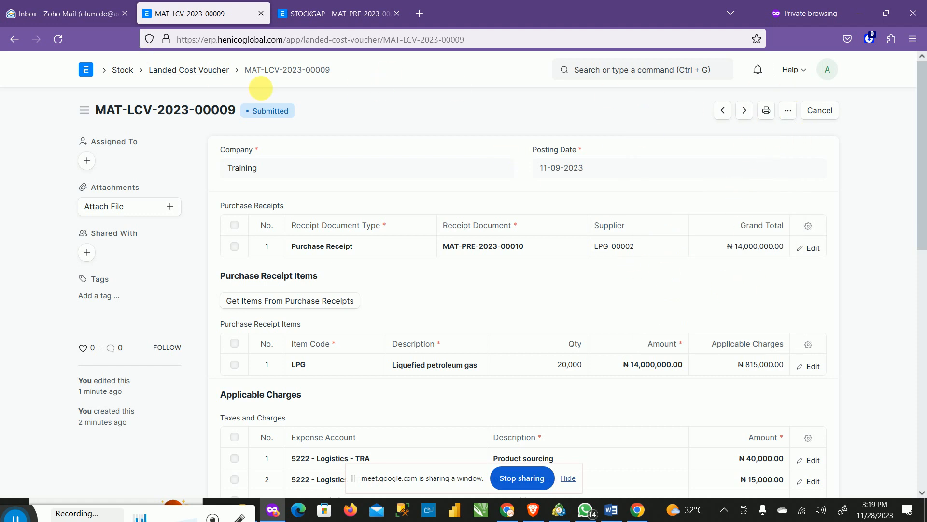
# Step: Return to the landed cost voucher list, then search for "stock ledger" and open the Stock Ledger report
pyautogui.click(199, 72)
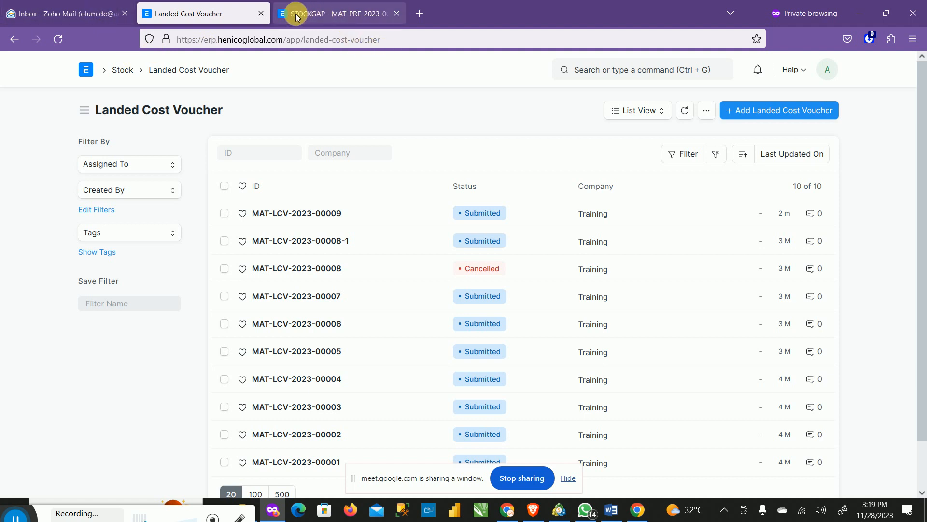
pyautogui.click(632, 69)
pyautogui.write('s')
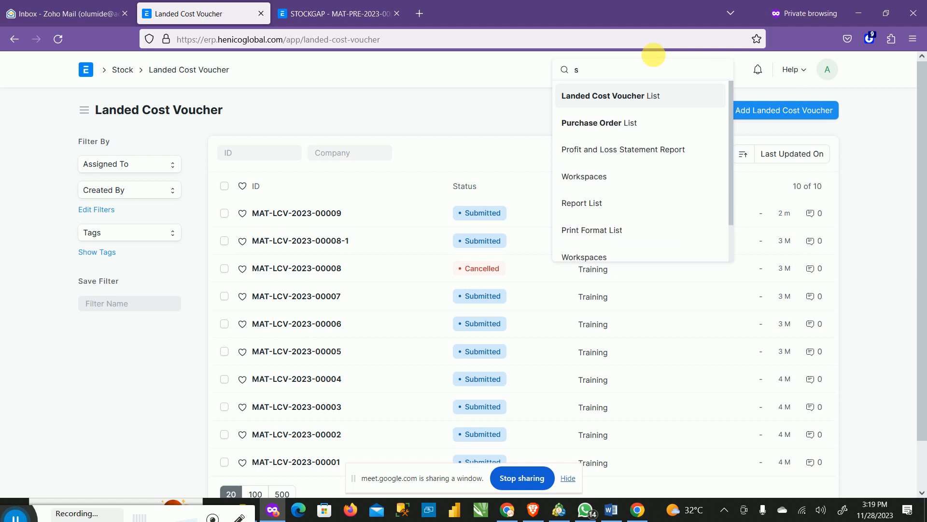
pyautogui.write('tock ledger')
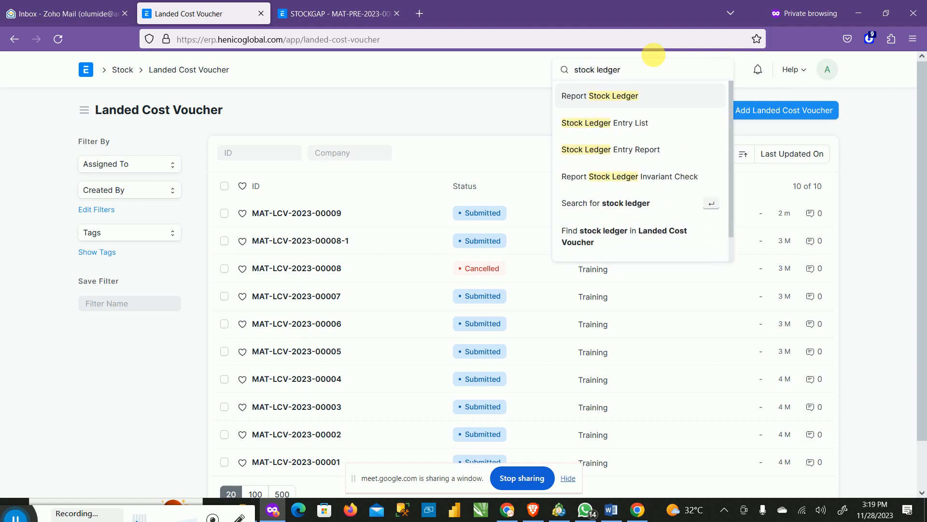
pyautogui.click(617, 97)
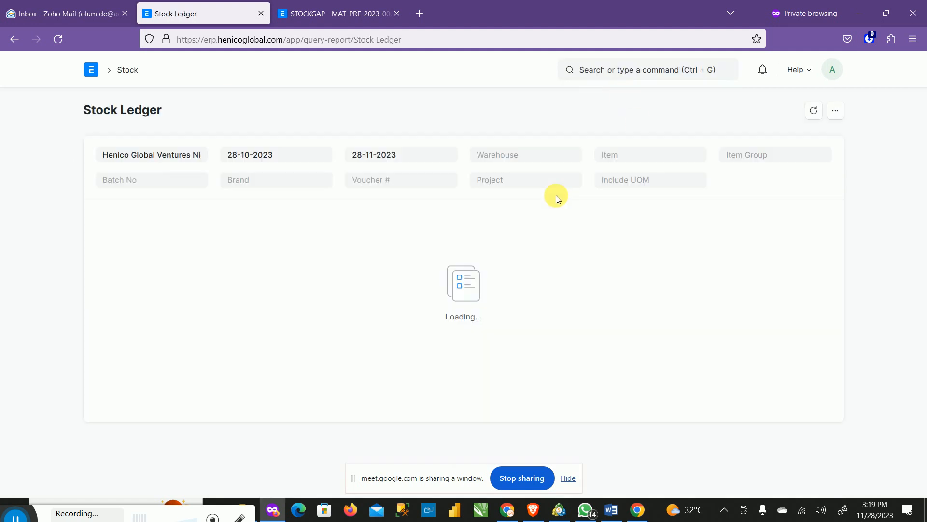
# Step: Replace the company filter of the Stock Ledger report with Training
pyautogui.click(164, 160)
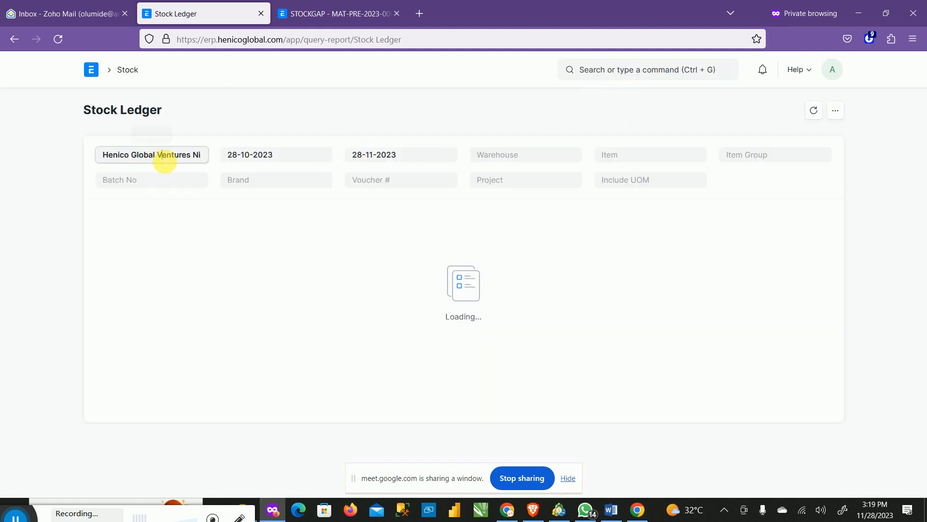
pyautogui.doubleClick(165, 160)
pyautogui.click(161, 153)
pyautogui.press('BackSpace')
pyautogui.press('BackSpace')
pyautogui.press('BackSpace')
pyautogui.press('BackSpace')
pyautogui.press('BackSpace')
pyautogui.press('BackSpace')
pyautogui.press('BackSpace')
pyautogui.press('BackSpace')
pyautogui.press('BackSpace')
pyautogui.press('BackSpace')
pyautogui.press('BackSpace')
pyautogui.press('BackSpace')
pyautogui.press('BackSpace')
pyautogui.press('BackSpace')
pyautogui.press('Delete')
pyautogui.press('Delete')
pyautogui.press('Delete')
pyautogui.press('Delete')
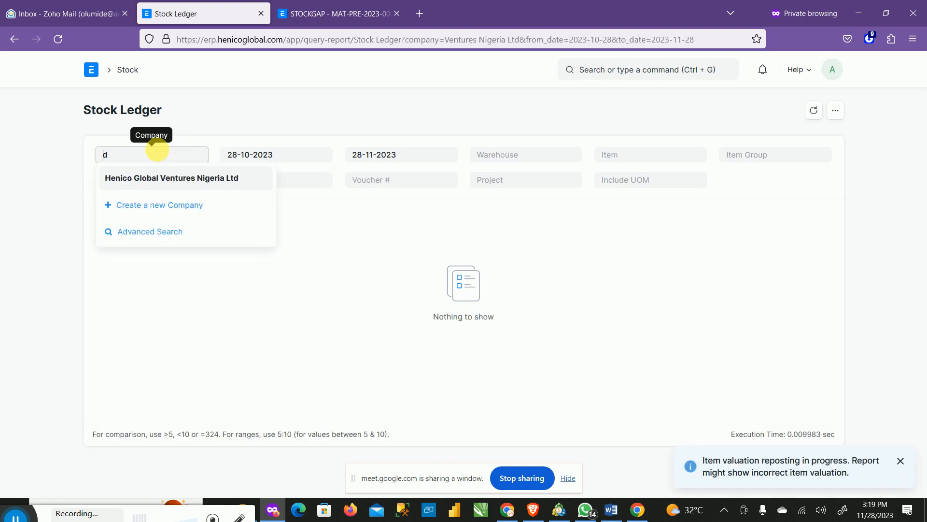
pyautogui.click(146, 203)
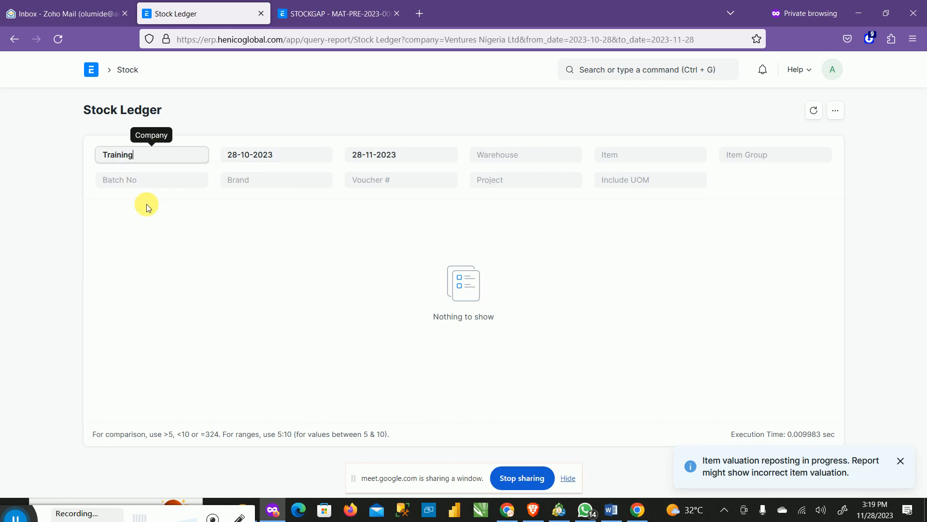
# Step: Set the Stock Ledger's start date to 01-07-2023
pyautogui.click(296, 158)
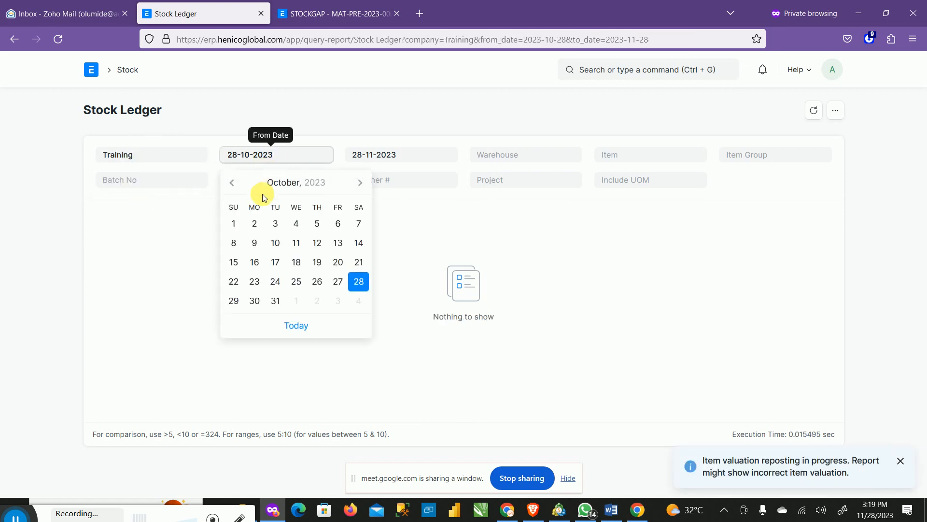
pyautogui.click(233, 183)
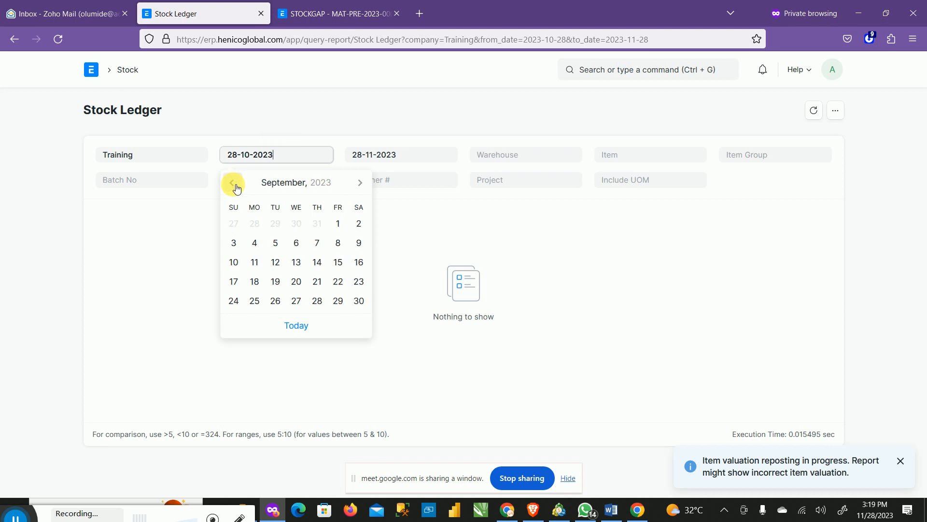
pyautogui.click(233, 184)
pyautogui.click(234, 184)
pyautogui.click(233, 184)
pyautogui.click(359, 185)
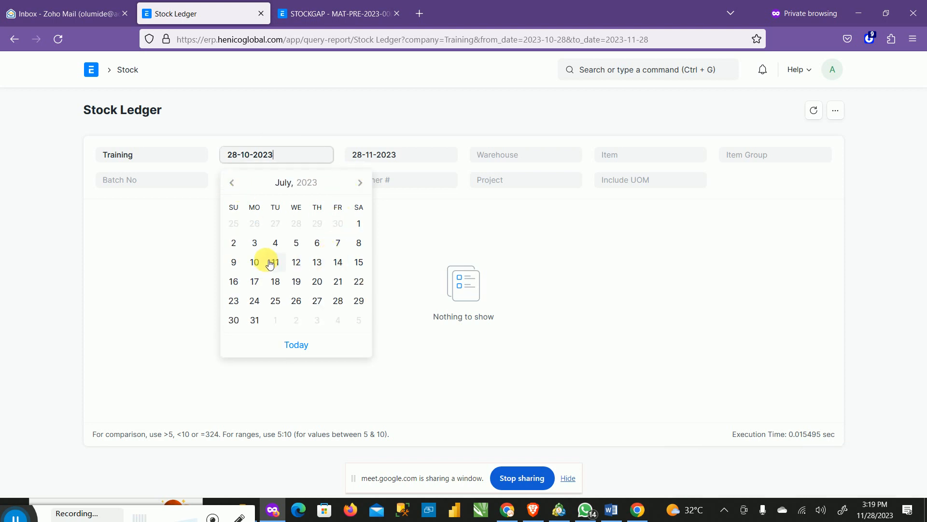
pyautogui.click(359, 224)
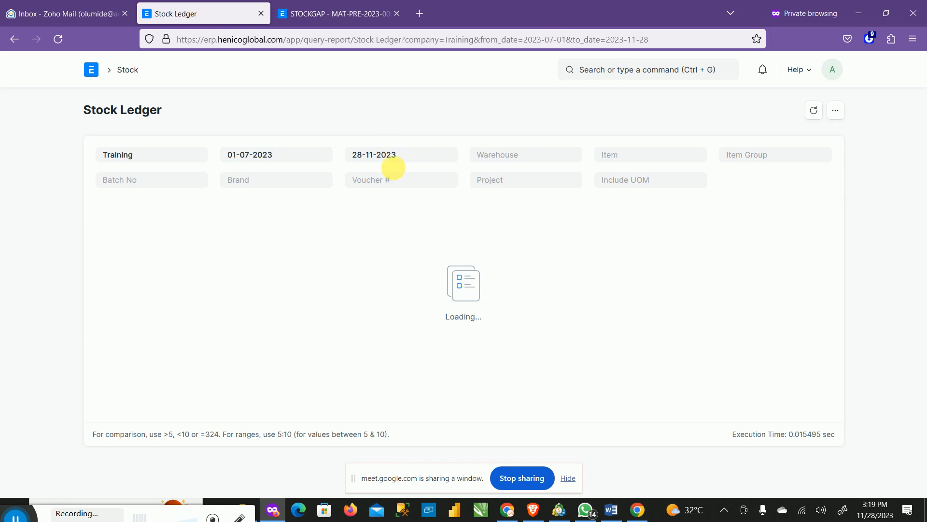
# Step: Set the Stock Ledger's end date to 11-09-2023
pyautogui.click(389, 155)
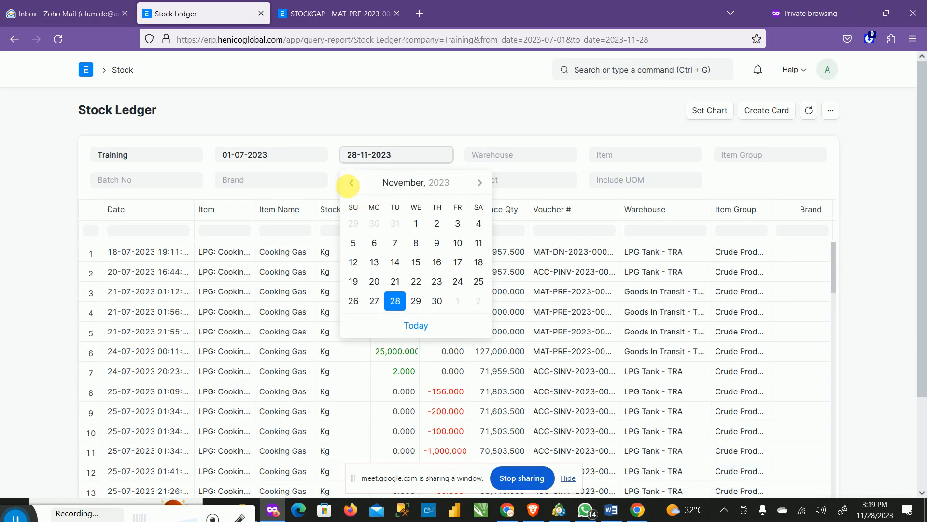
pyautogui.click(351, 183)
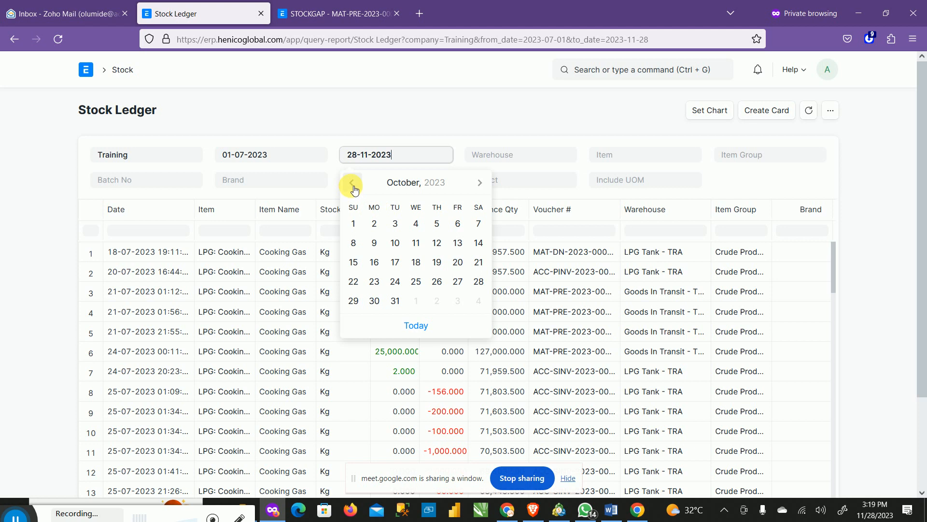
pyautogui.click(351, 182)
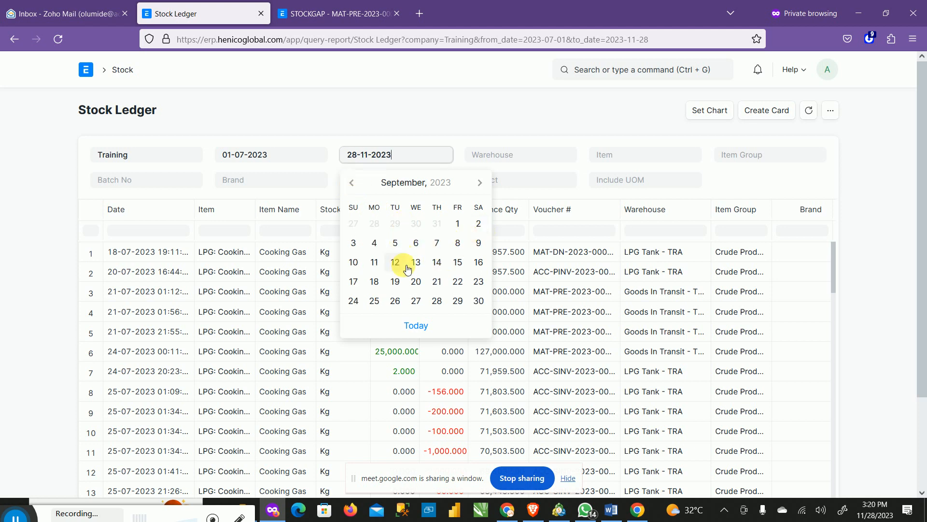
pyautogui.click(375, 264)
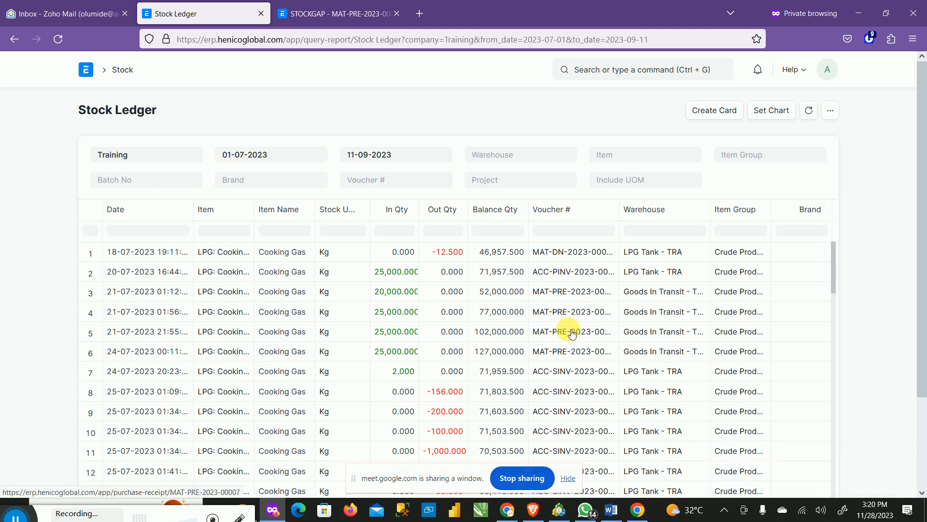
# Step: Look through the ledger entries and set the report's start date to 11-09-2023
pyautogui.scroll(-7, 425, 325)
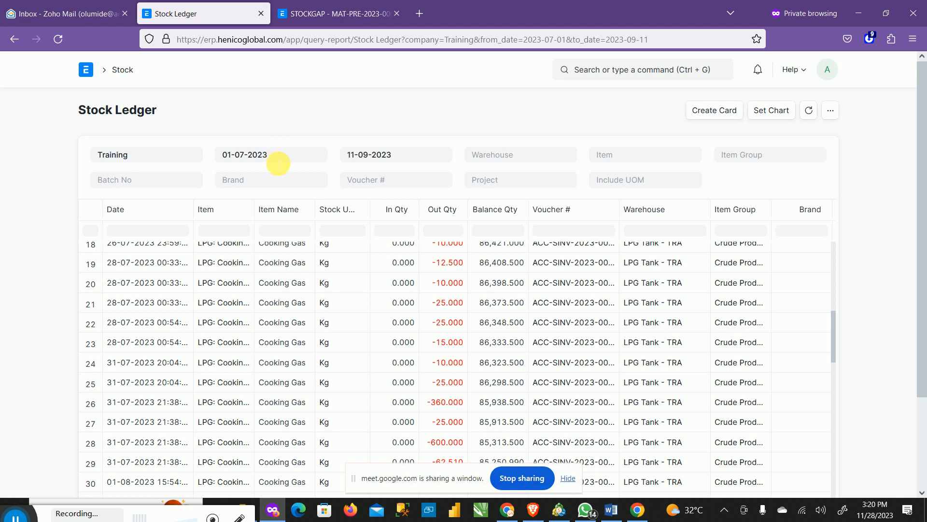
pyautogui.click(278, 164)
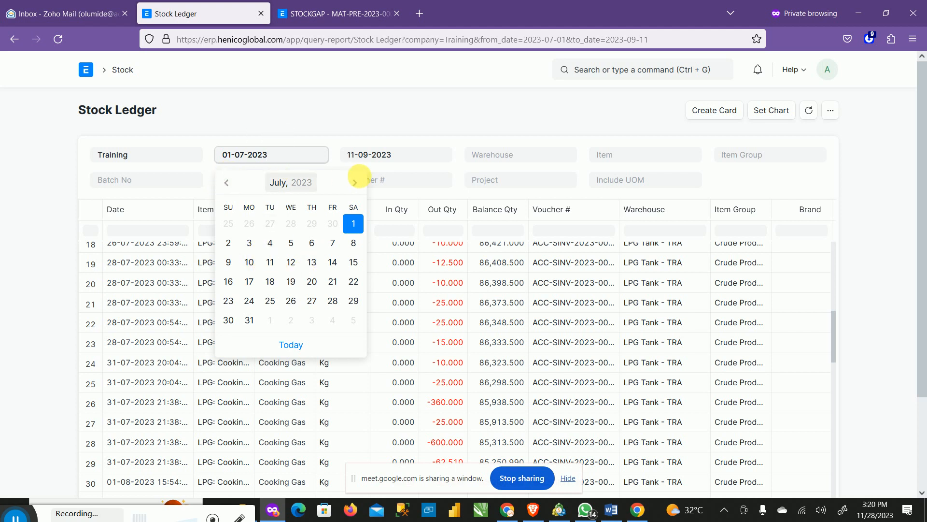
pyautogui.click(357, 184)
pyautogui.click(356, 184)
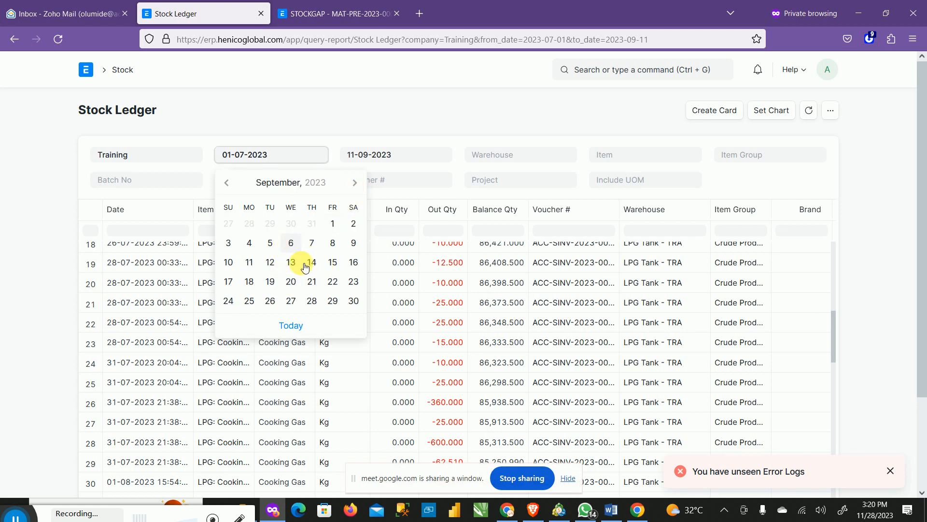
pyautogui.click(250, 263)
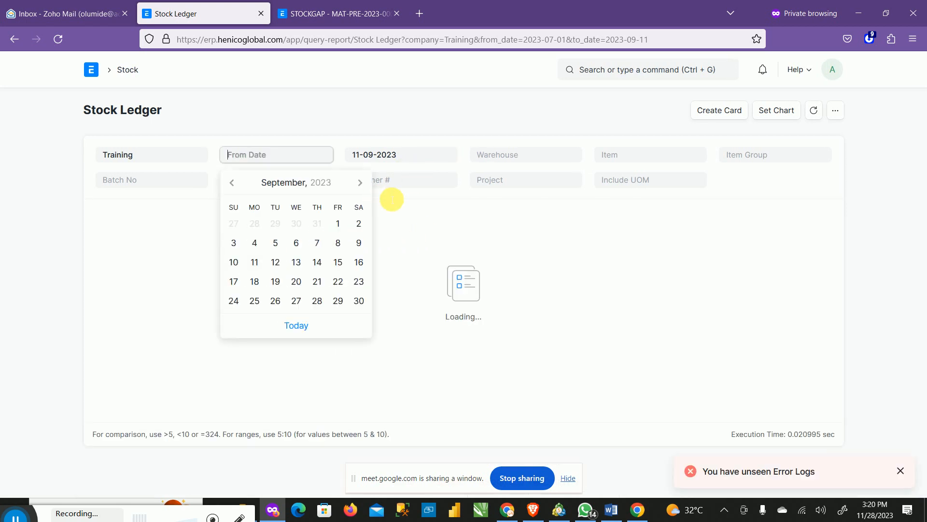
pyautogui.click(257, 263)
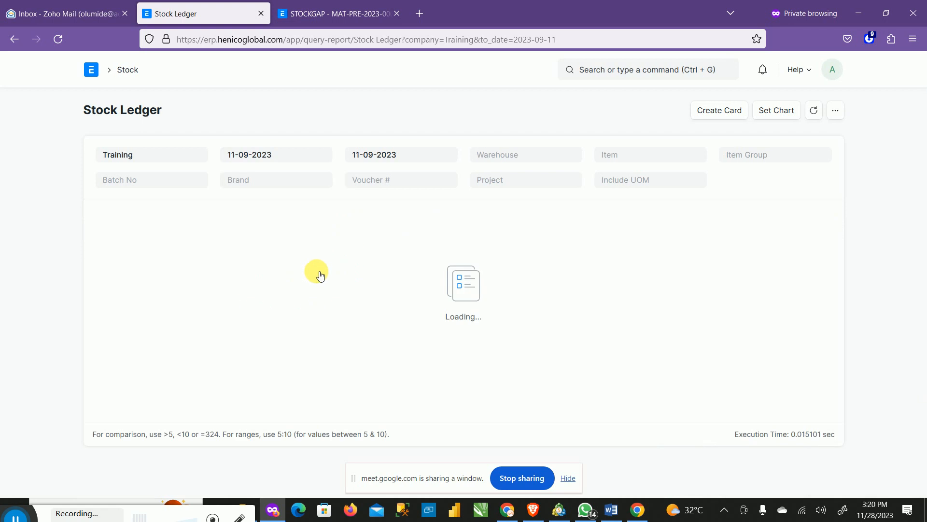
# Step: Examine the LPG receipt's ledger entry, including its quantity, incoming rate, valuation rate and value change
pyautogui.click(505, 154)
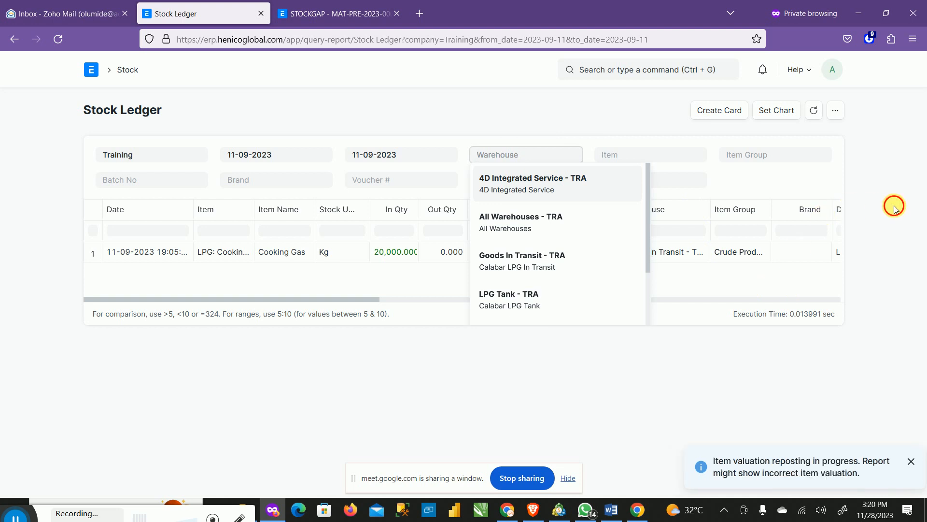
pyautogui.click(686, 321)
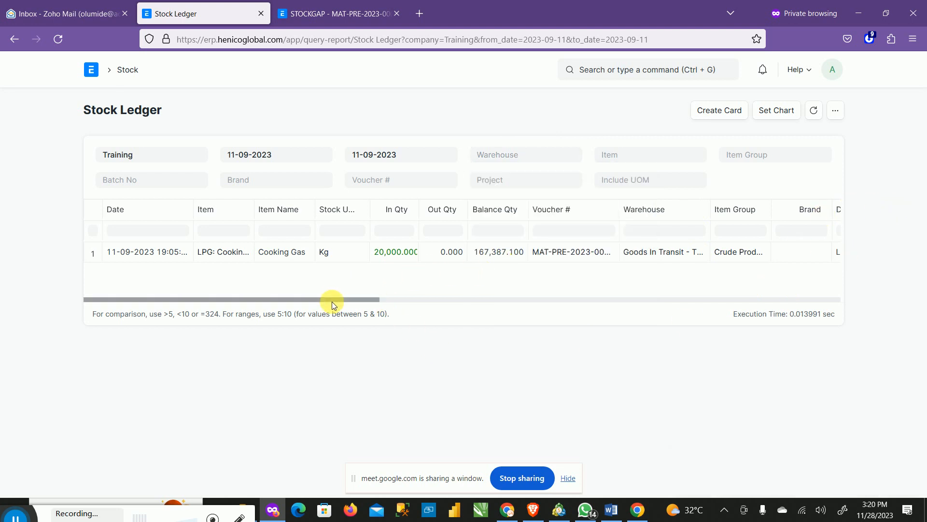
pyautogui.moveTo(335, 301); pyautogui.dragTo(393, 299)
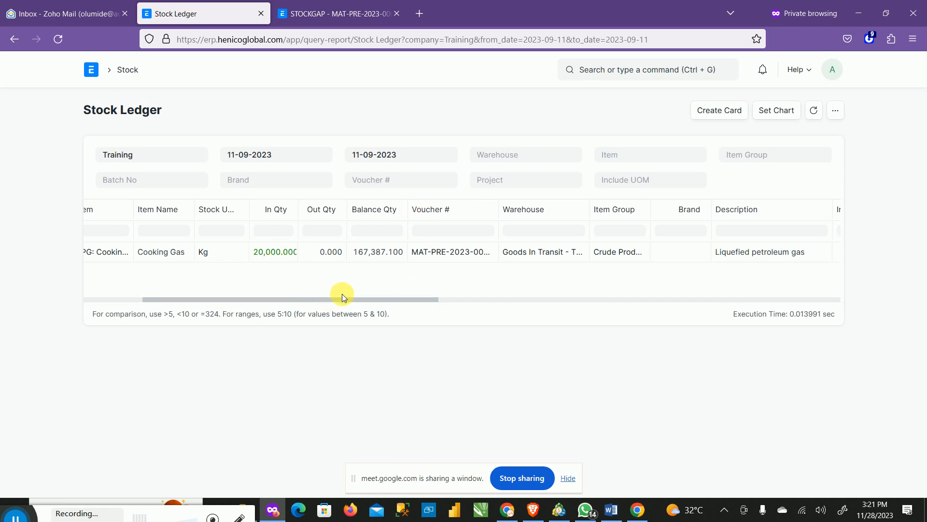
pyautogui.moveTo(350, 297); pyautogui.dragTo(564, 315)
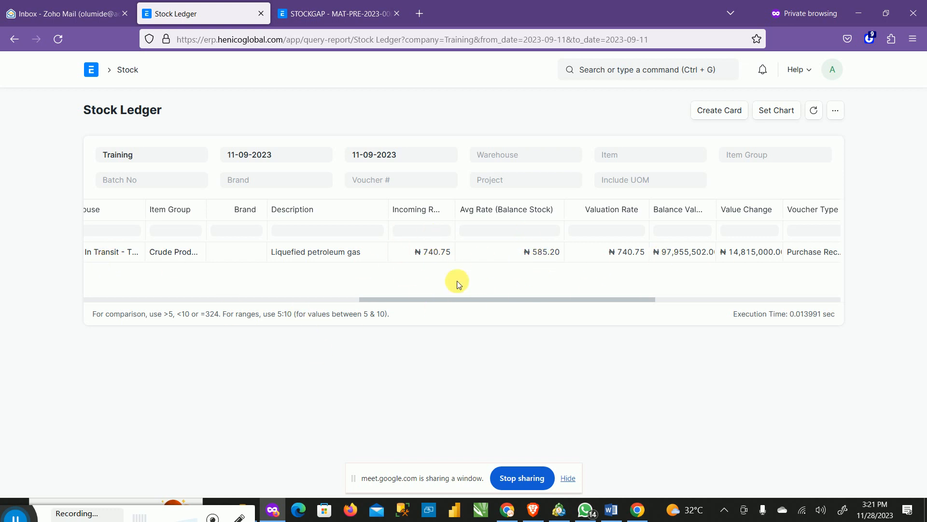
pyautogui.moveTo(461, 299); pyautogui.dragTo(114, 315)
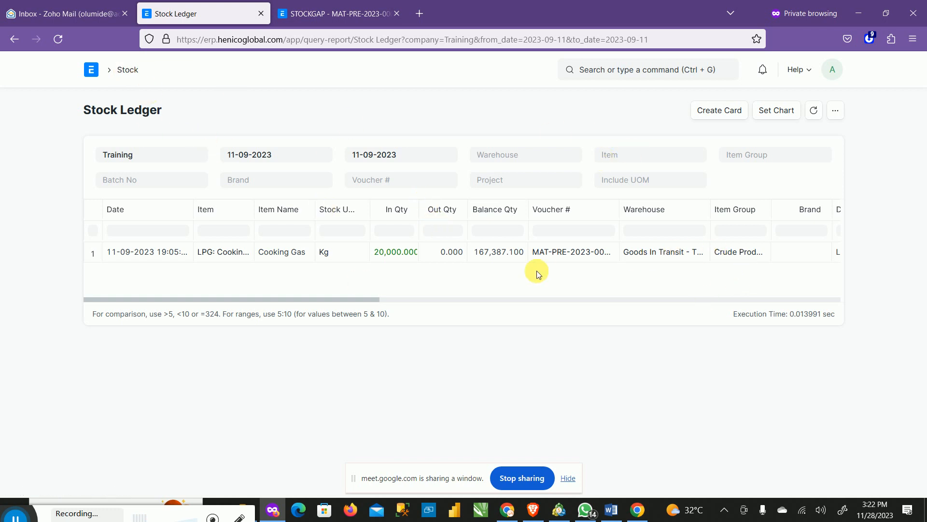
# Step: Open the LPG purchase receipt from its ledger entry and view its accounting ledger across the columns
pyautogui.click(570, 254)
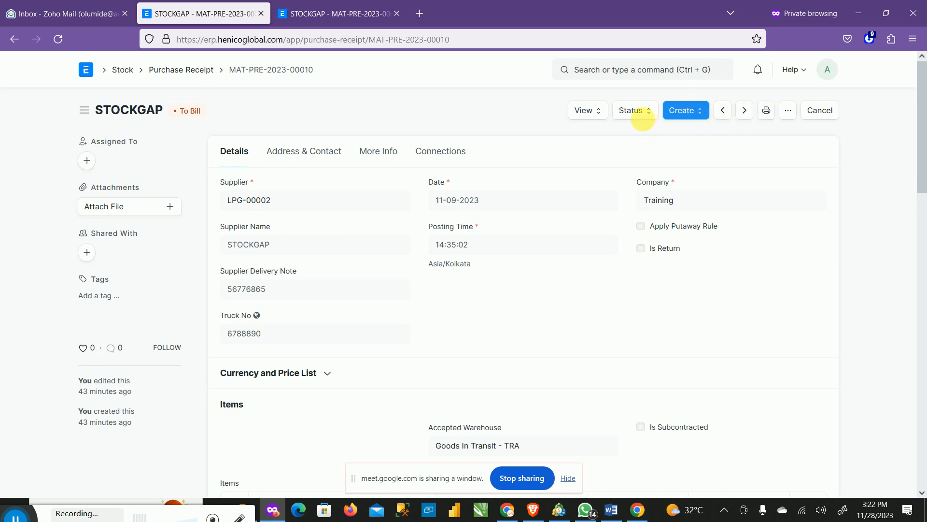
pyautogui.click(585, 110)
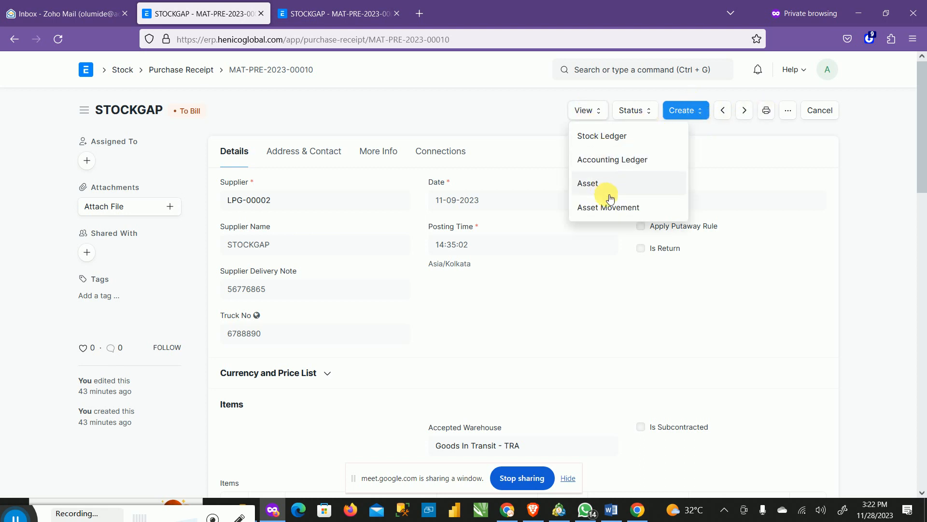
pyautogui.click(611, 158)
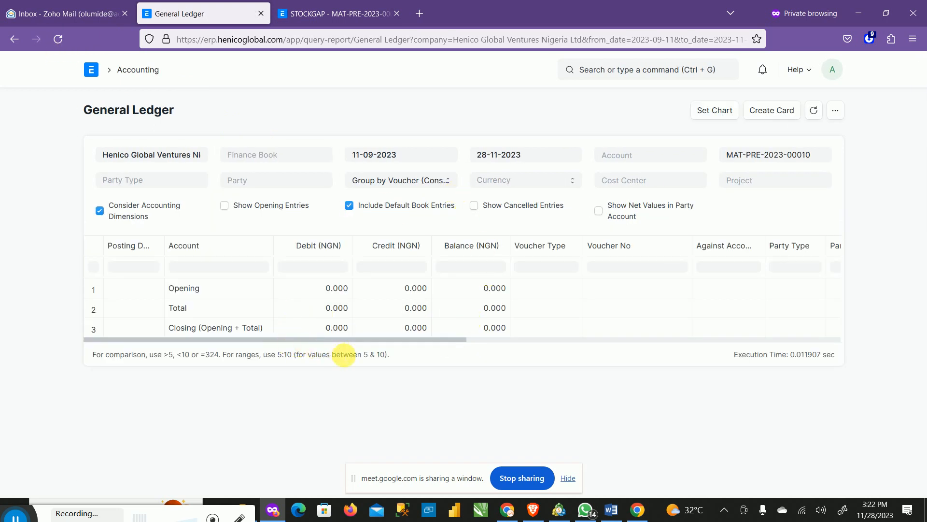
pyautogui.moveTo(348, 345); pyautogui.dragTo(429, 348)
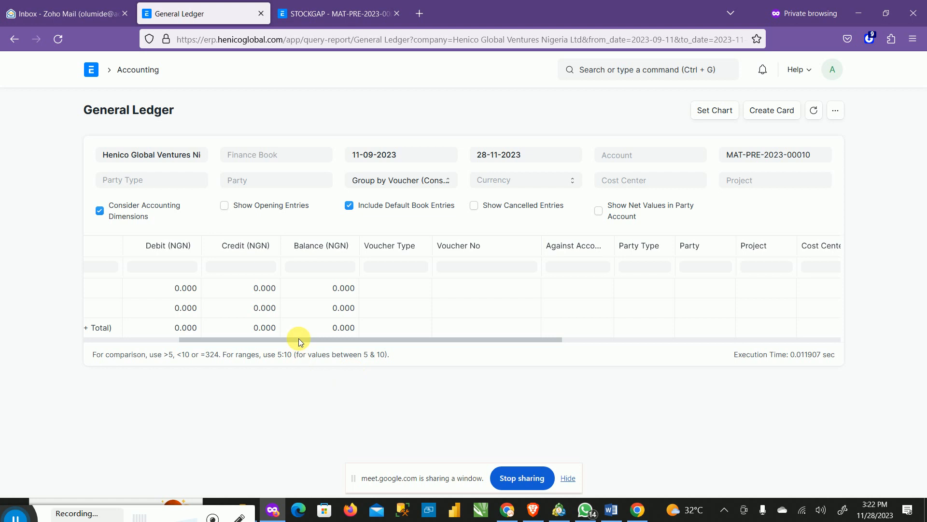
# Step: Set the General Ledger's company filter to Training
pyautogui.doubleClick(164, 157)
pyautogui.tripleClick(164, 162)
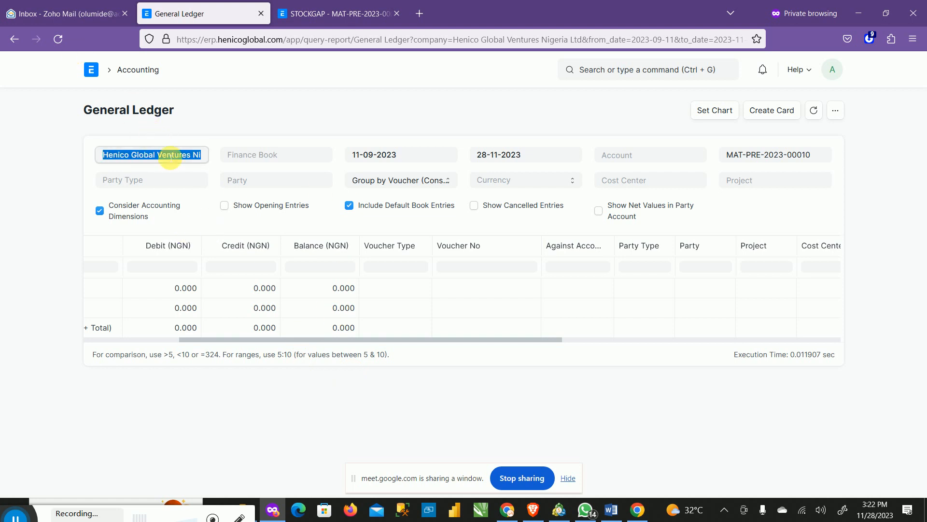
pyautogui.press('BackSpace')
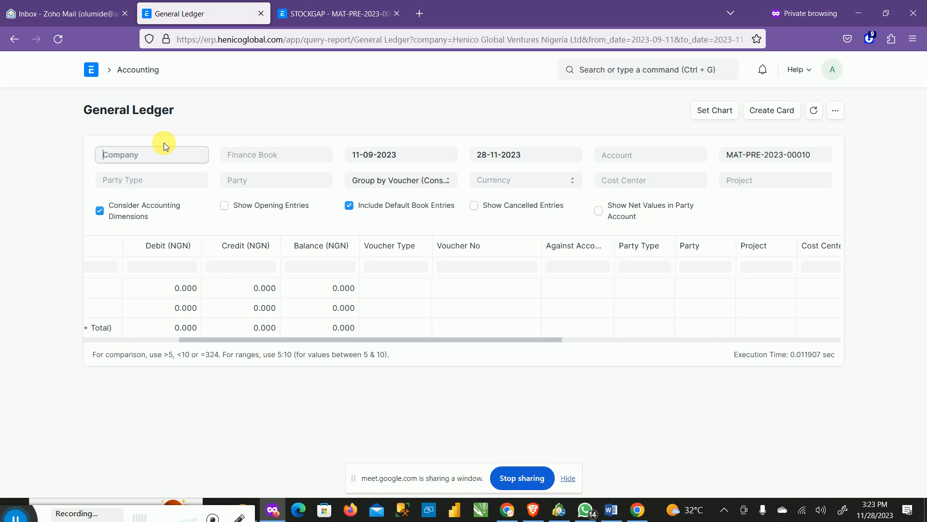
pyautogui.write('t')
pyautogui.click(128, 180)
pyautogui.tripleClick(190, 157)
pyautogui.press('BackSpace')
pyautogui.write('tra')
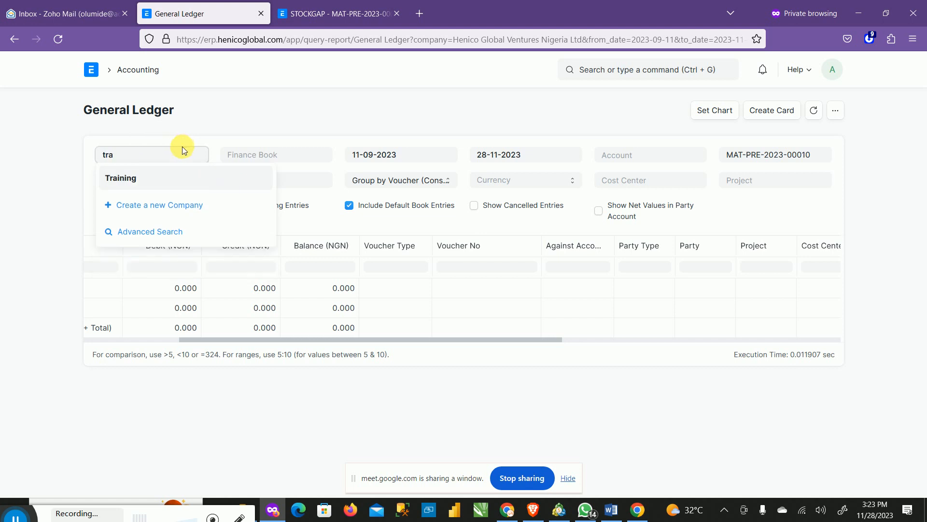
pyautogui.click(155, 187)
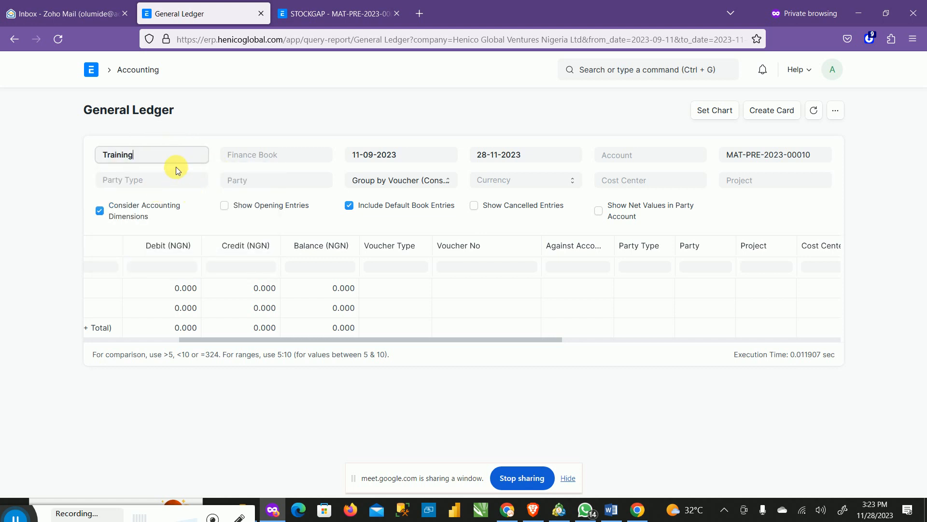
pyautogui.press('Tab')
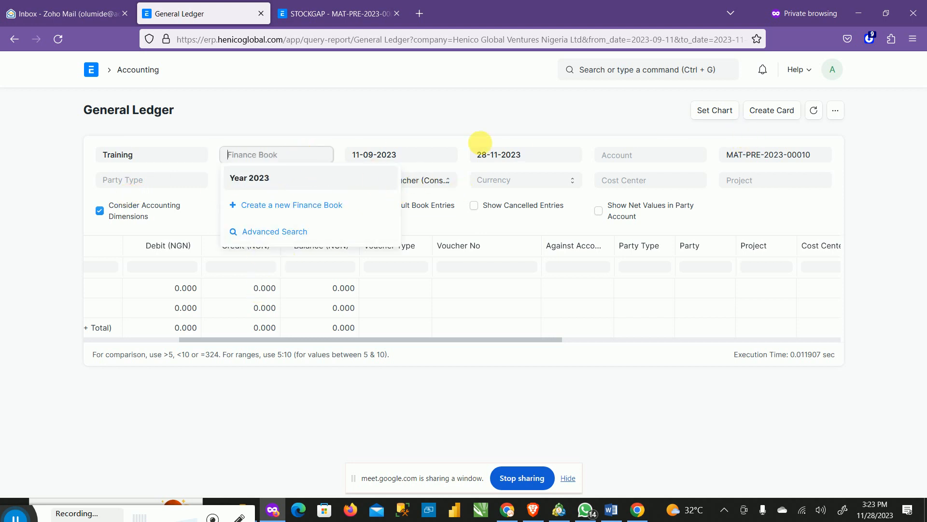
pyautogui.click(539, 154)
pyautogui.press('Tab')
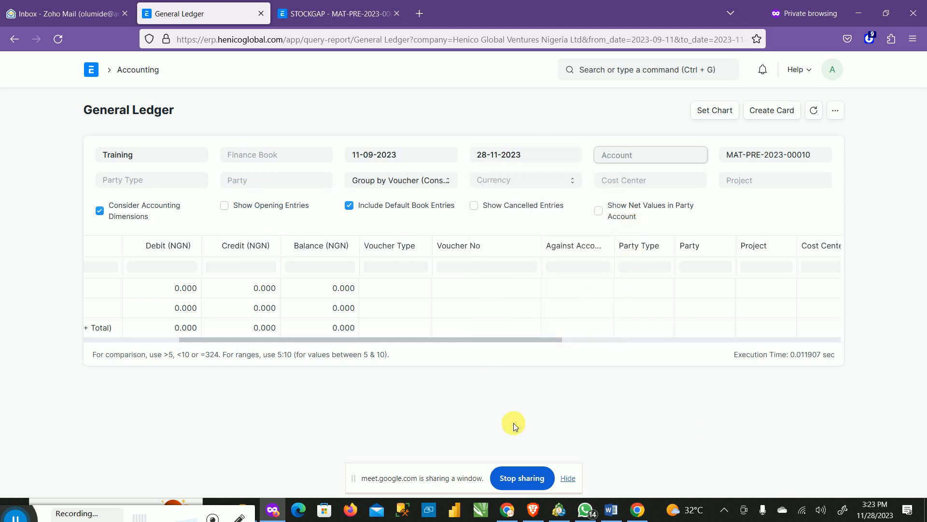
pyautogui.click(537, 401)
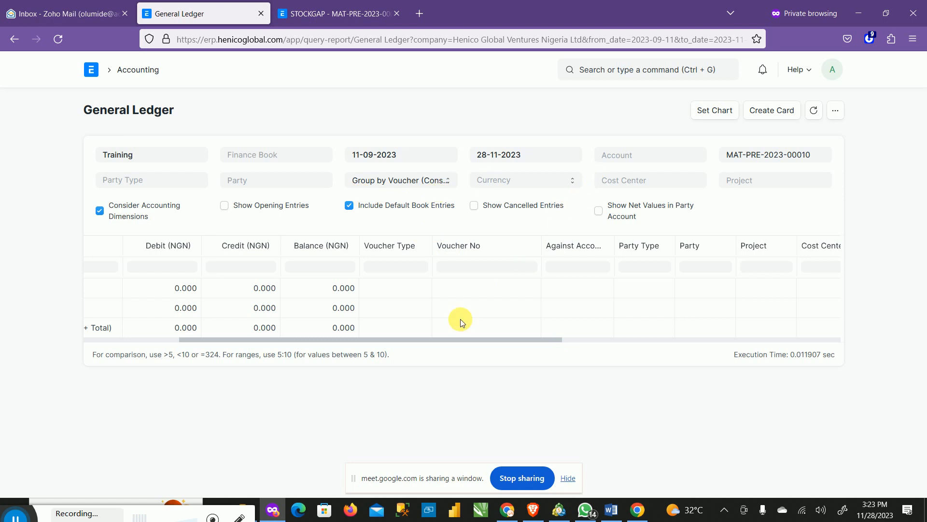
pyautogui.moveTo(438, 338); pyautogui.dragTo(470, 338)
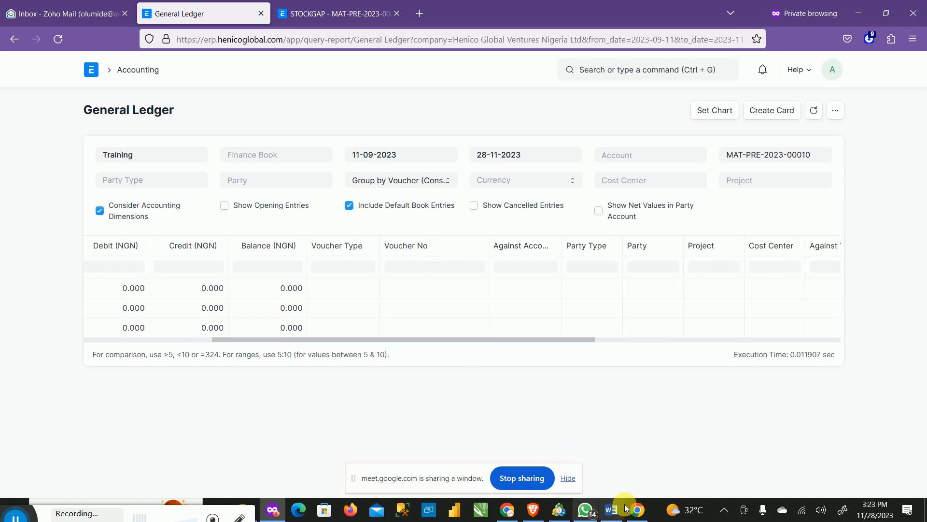
pyautogui.click(639, 511)
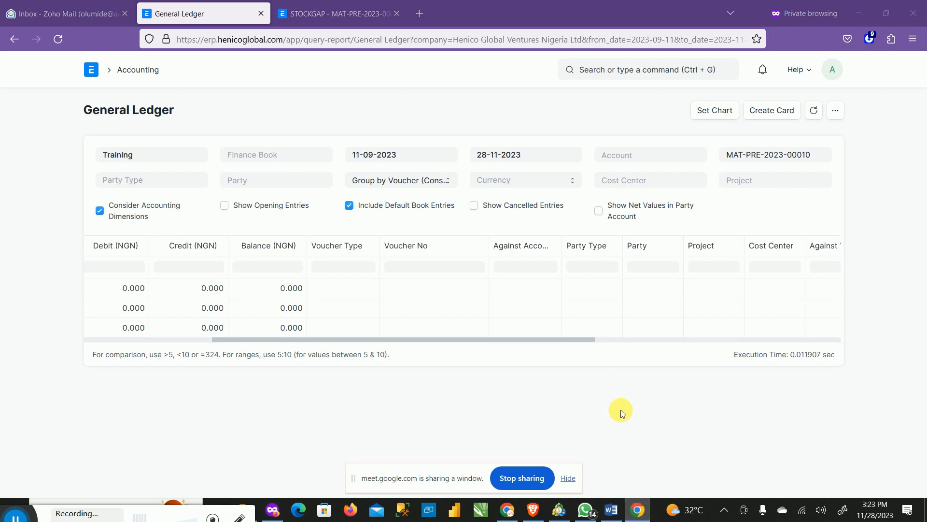
pyautogui.click(508, 510)
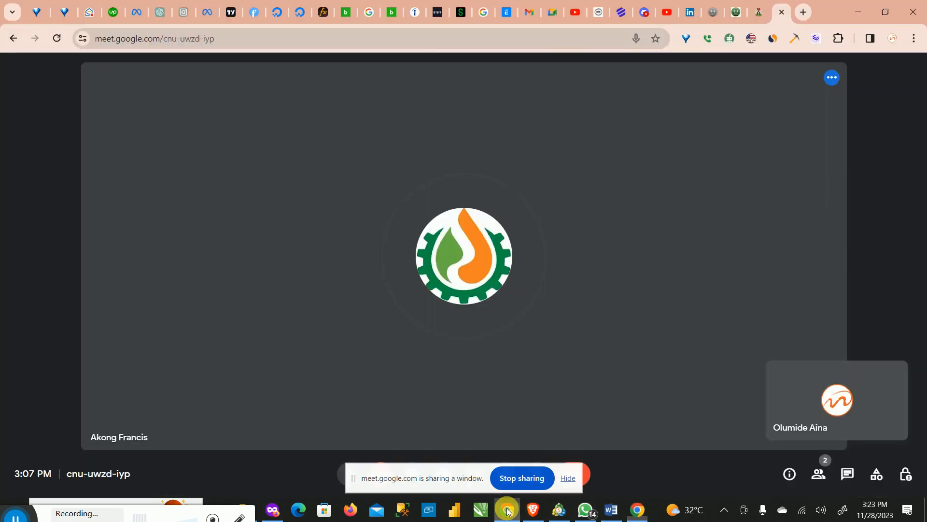
pyautogui.click(507, 510)
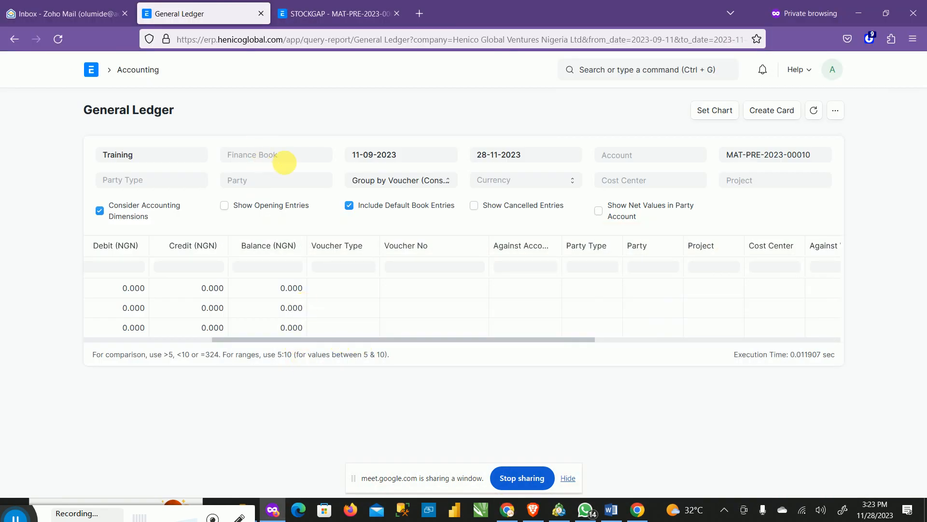
# Step: Set the General Ledger's end date to 29-09-2023
pyautogui.click(553, 158)
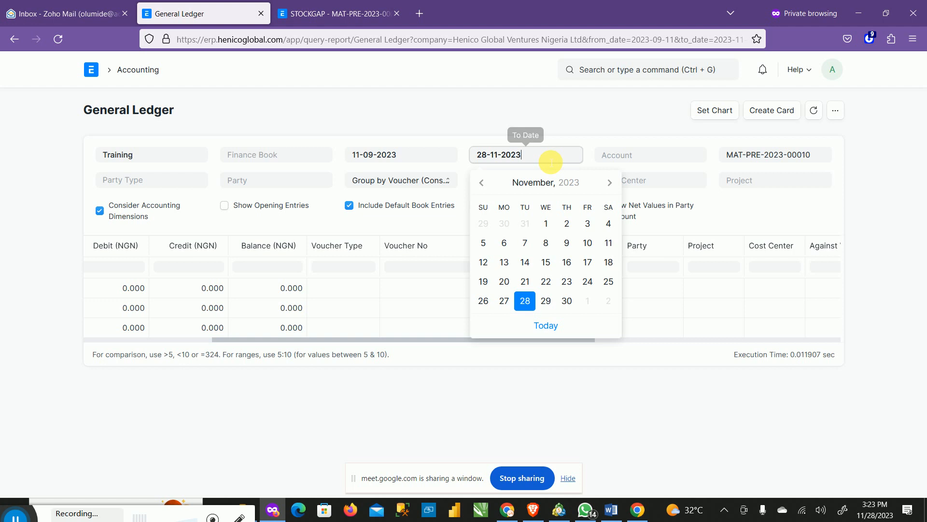
pyautogui.click(488, 185)
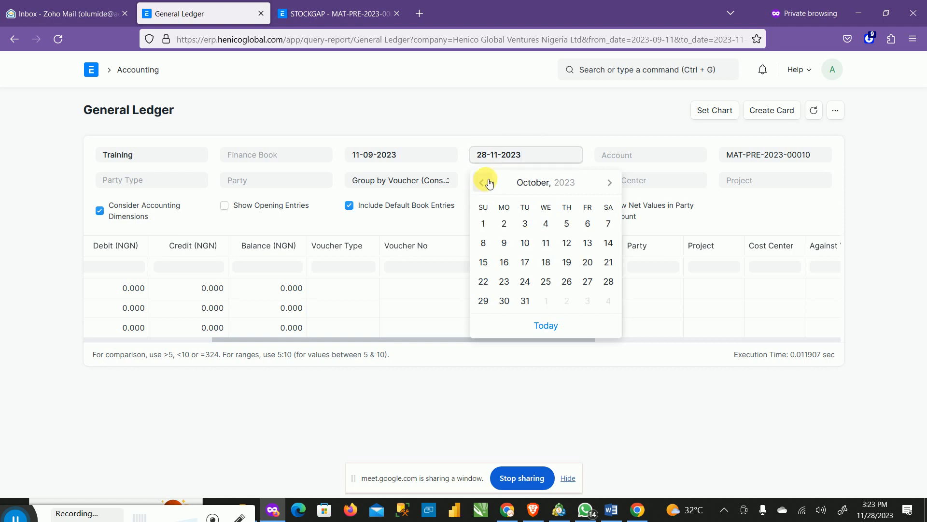
pyautogui.click(487, 183)
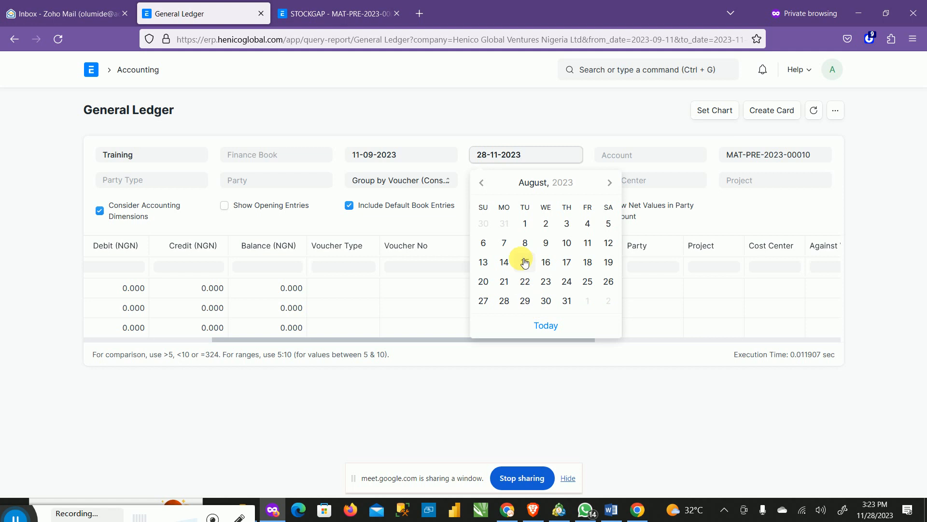
pyautogui.click(609, 183)
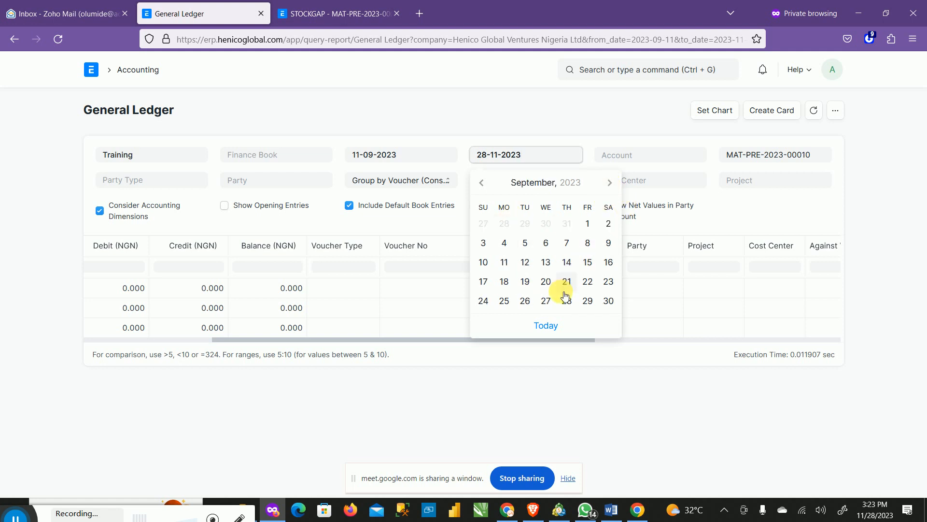
pyautogui.click(589, 301)
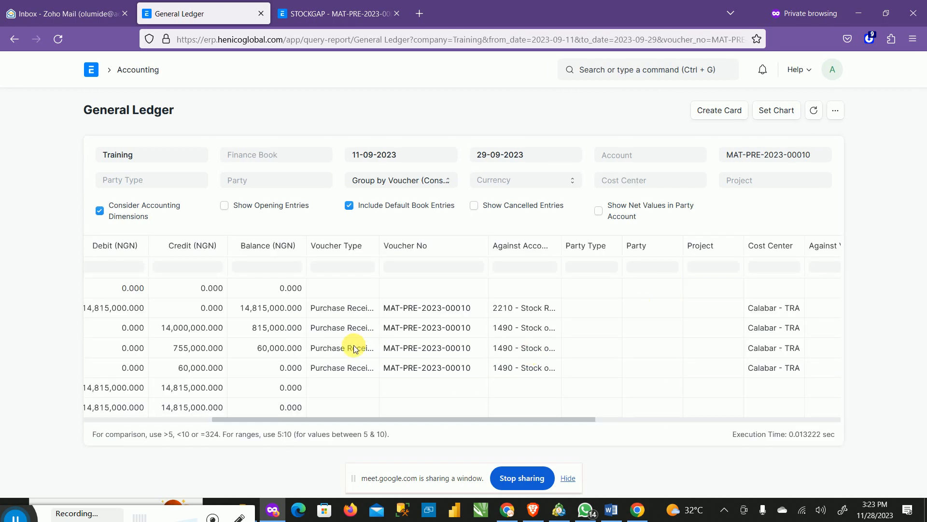
# Step: View the receipt's ledger entries from the first column and widen the Account column to read the account names
pyautogui.moveTo(387, 418); pyautogui.dragTo(261, 421)
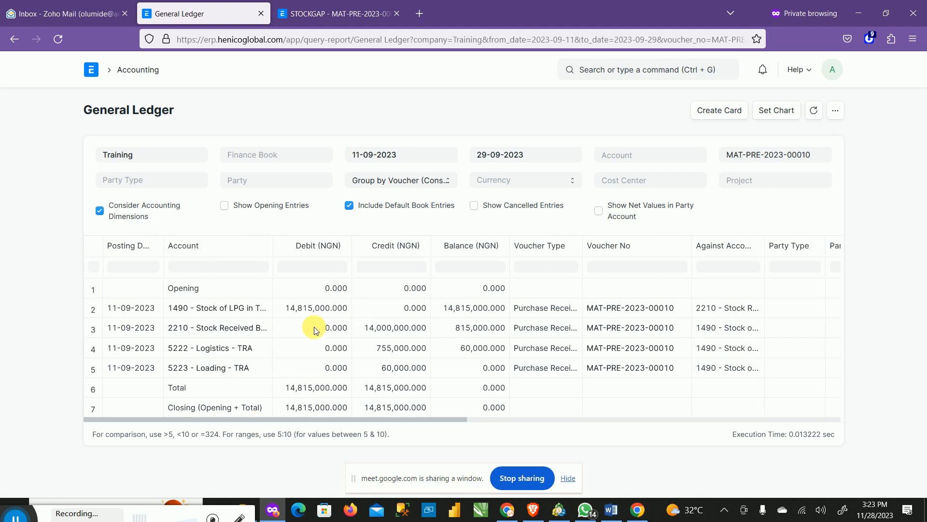
pyautogui.moveTo(273, 244); pyautogui.dragTo(296, 245)
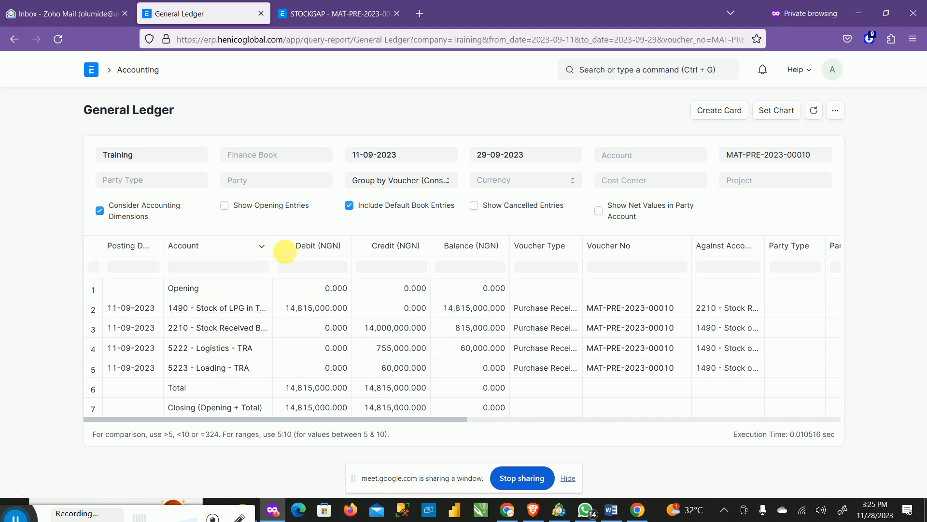
pyautogui.moveTo(285, 252); pyautogui.dragTo(310, 253)
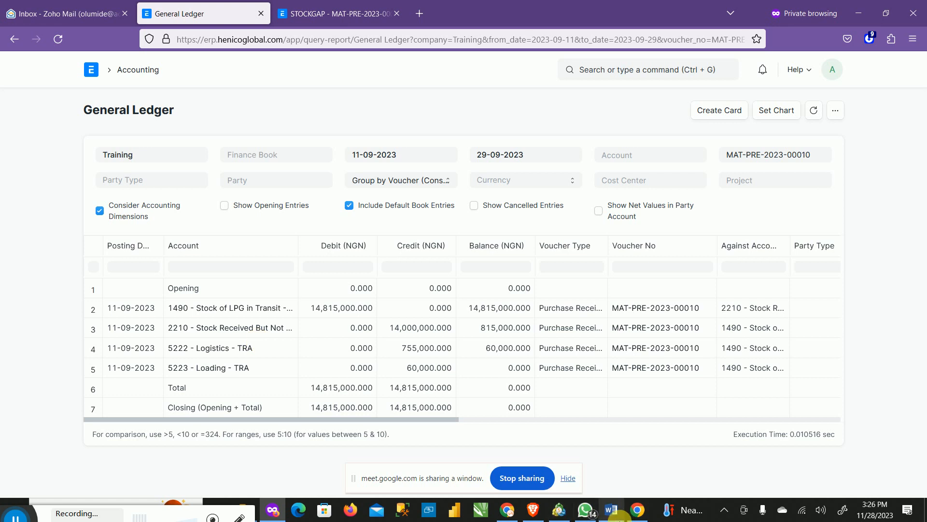
pyautogui.click(637, 511)
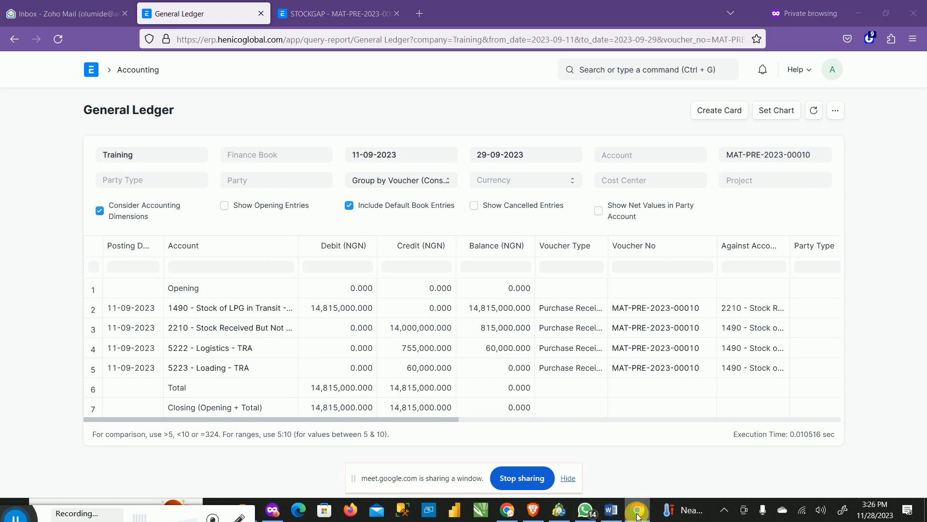
pyautogui.click(510, 510)
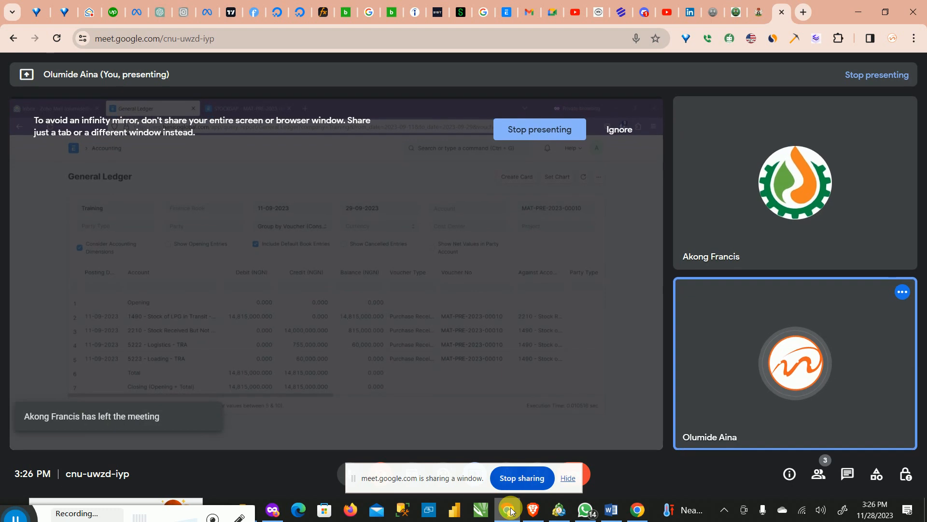
pyautogui.click(510, 511)
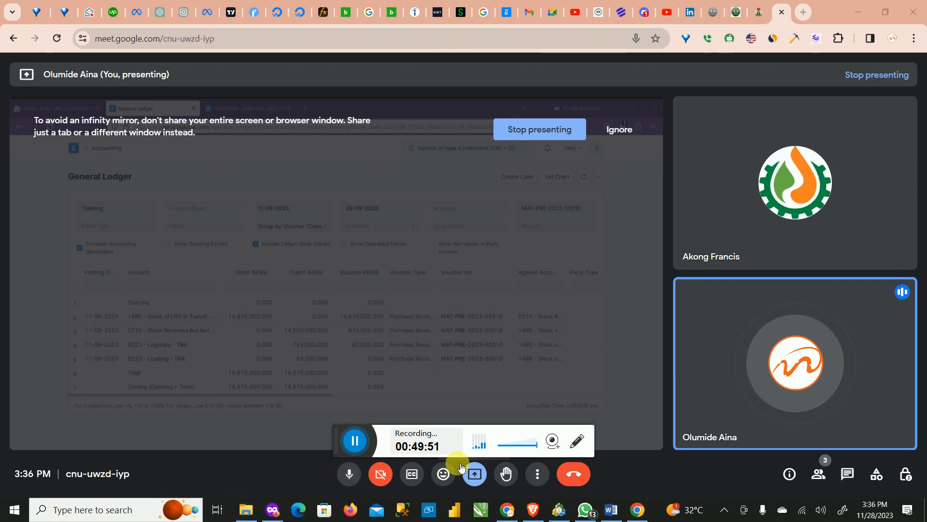
pyautogui.moveTo(339, 443); pyautogui.dragTo(4, 518)
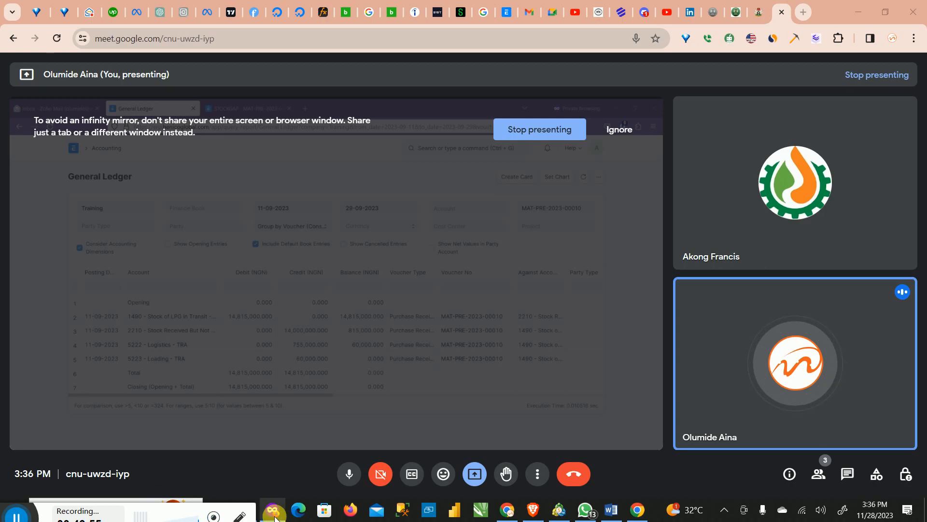
pyautogui.click(289, 508)
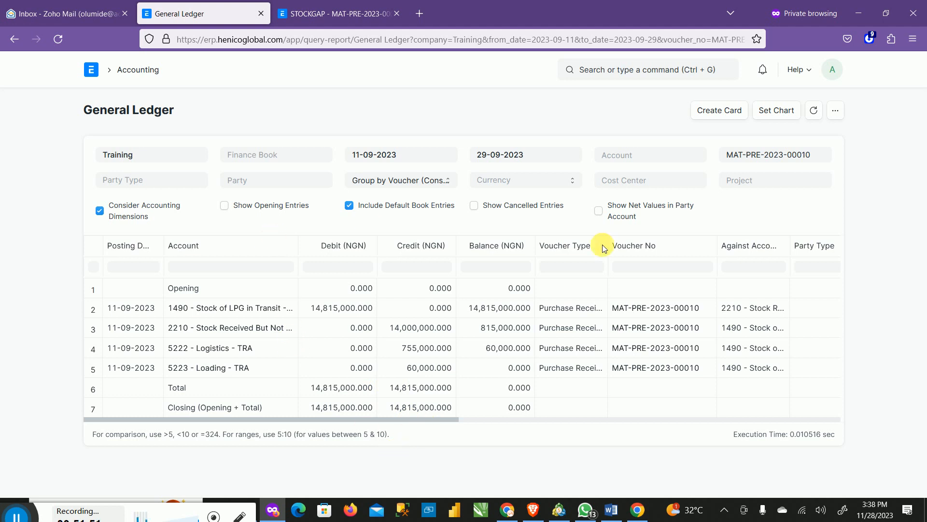
# Step: Search for "journal entry" and open the Journal Entry list
pyautogui.click(643, 69)
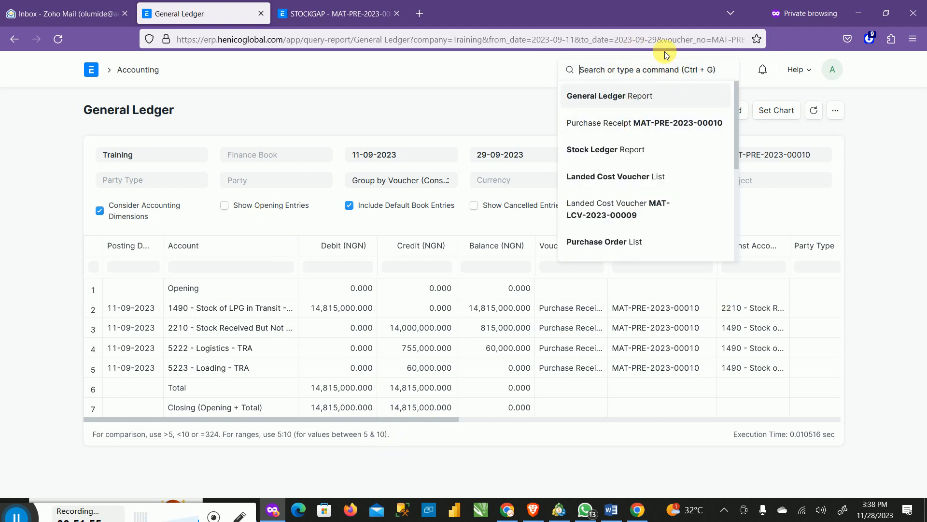
pyautogui.write('ho')
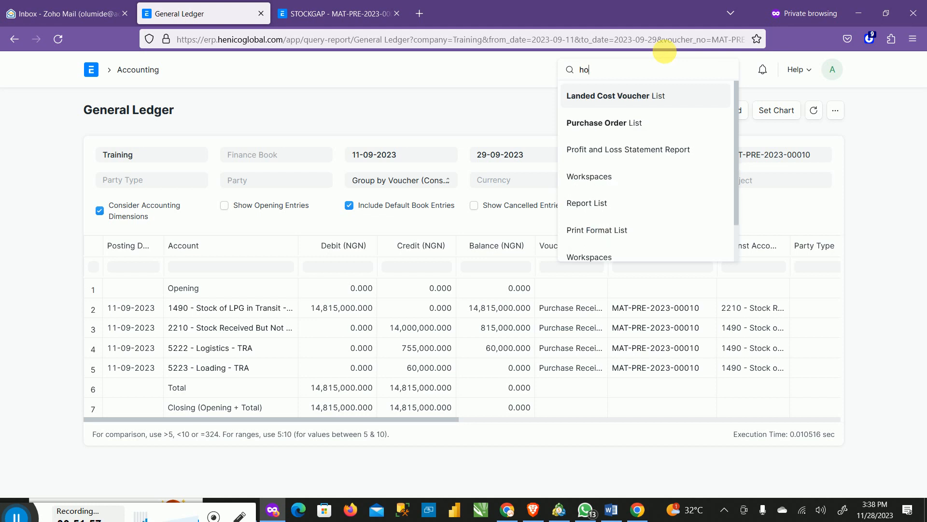
pyautogui.write('urnal entry')
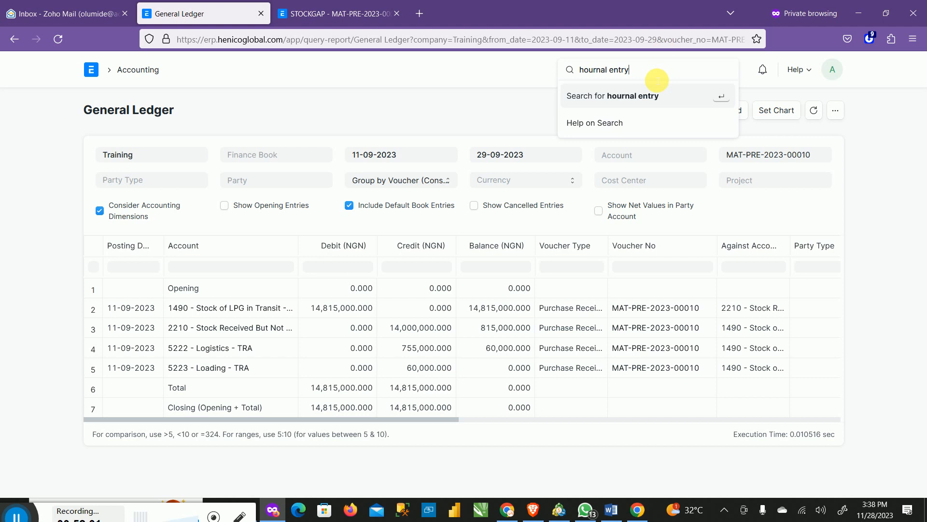
pyautogui.click(582, 69)
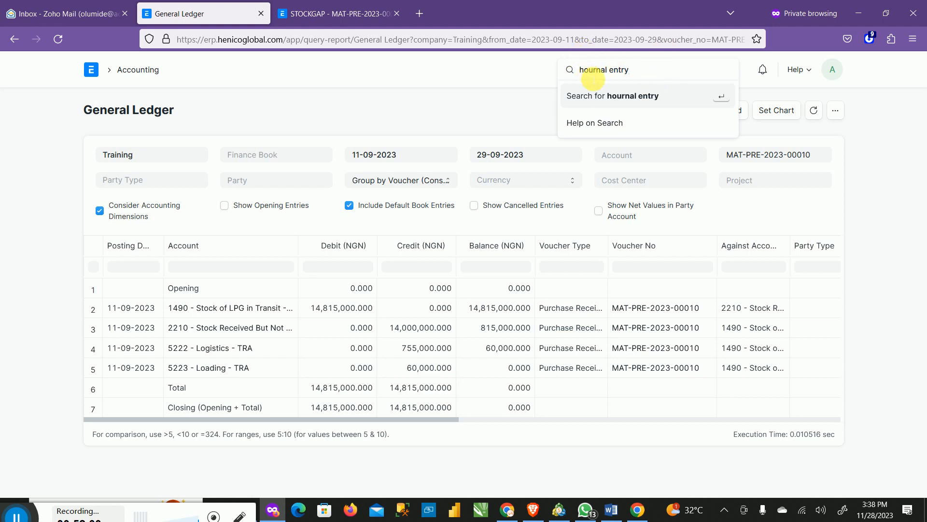
pyautogui.press('BackSpace')
pyautogui.write('j')
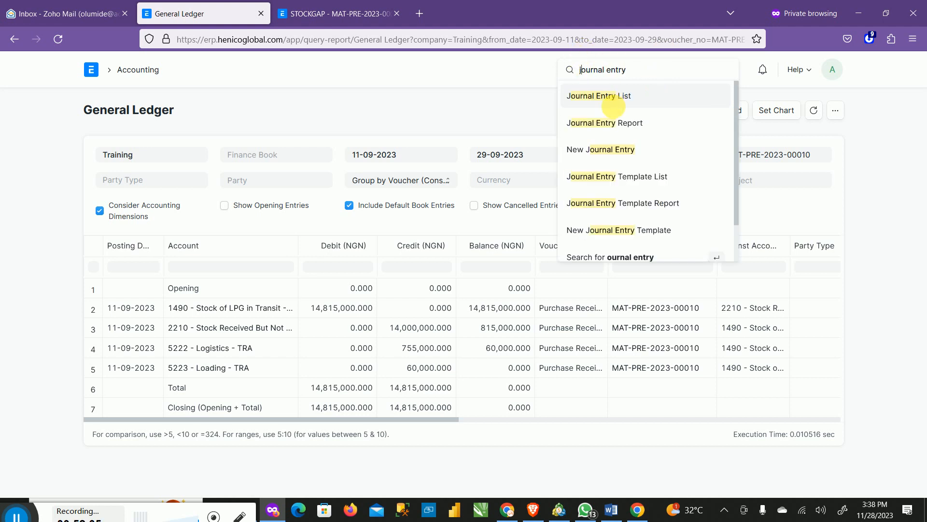
pyautogui.click(605, 102)
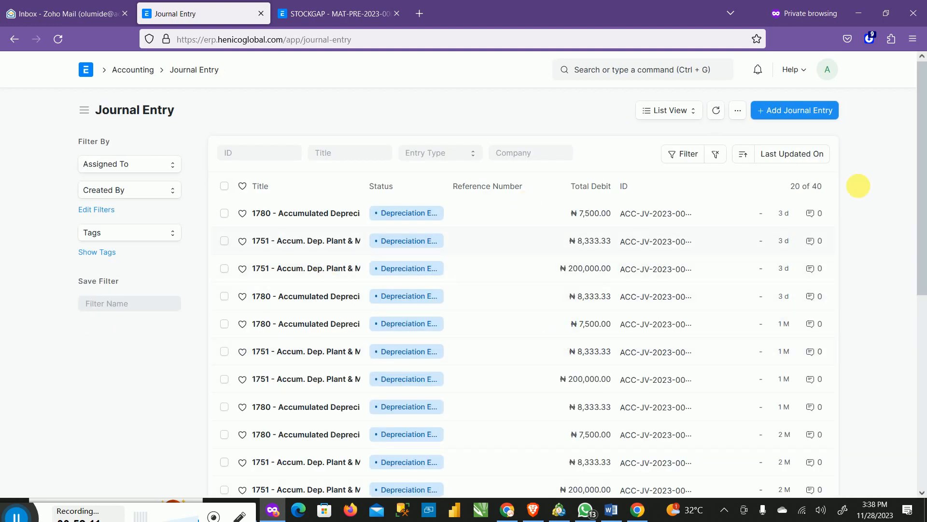
# Step: Start a new journal entry and set its company to Training
pyautogui.click(791, 111)
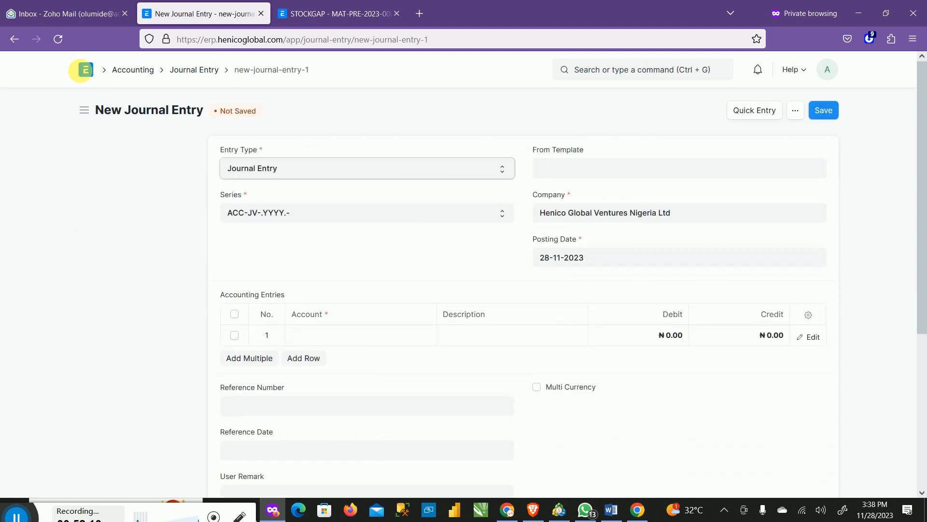
pyautogui.click(14, 39)
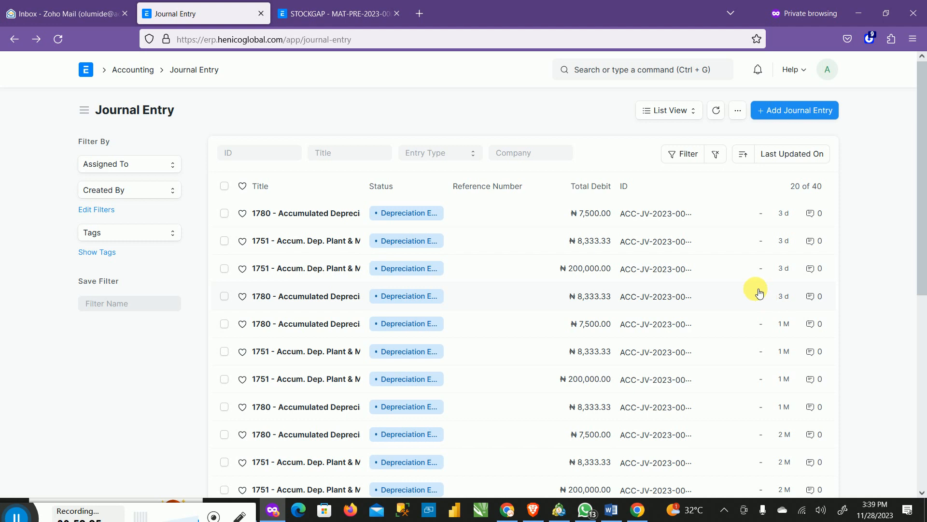
pyautogui.click(790, 111)
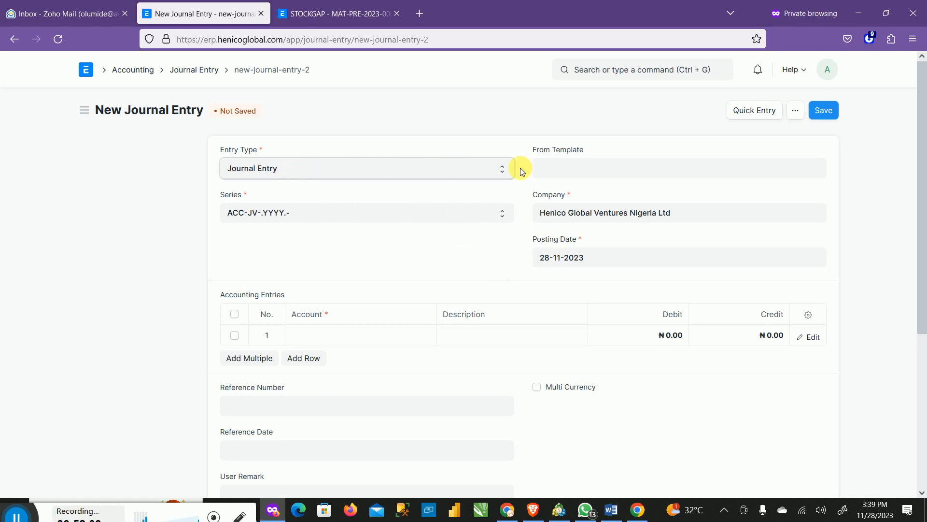
pyautogui.doubleClick(697, 211)
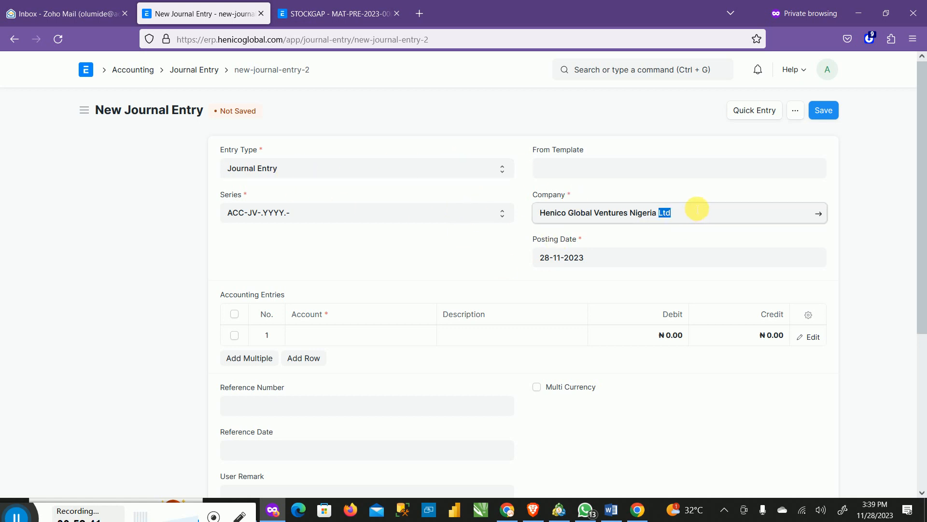
pyautogui.hotkey('ctrl', 'a')
pyautogui.press('BackSpace')
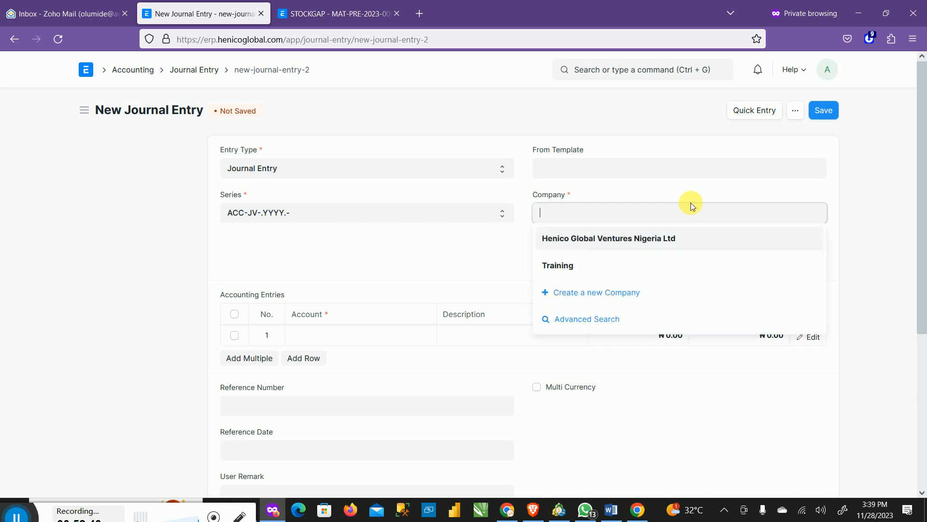
pyautogui.click(580, 267)
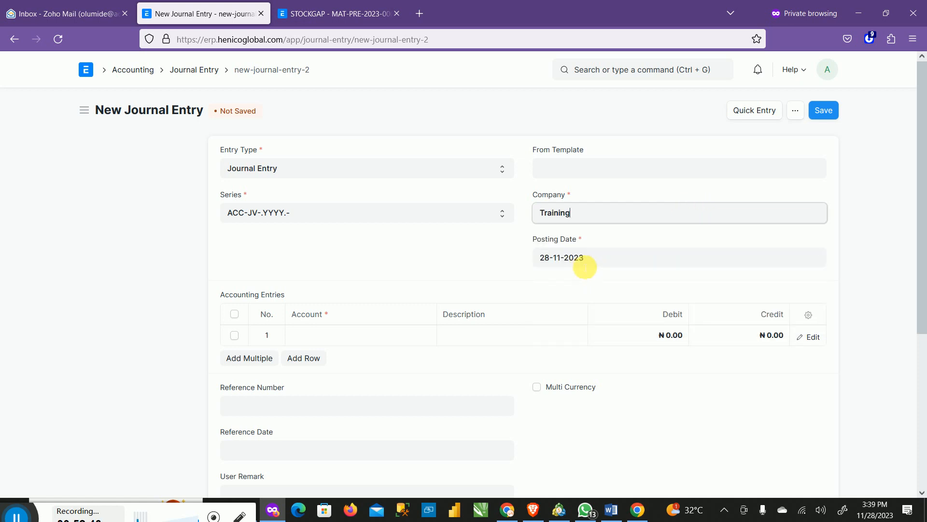
# Step: Set the journal entry's posting date to 11-09-2023
pyautogui.click(610, 265)
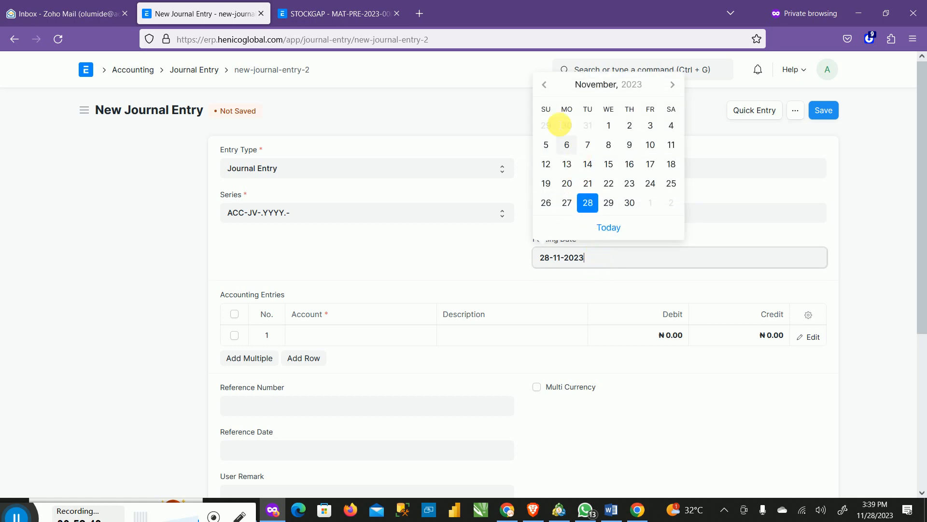
pyautogui.click(546, 87)
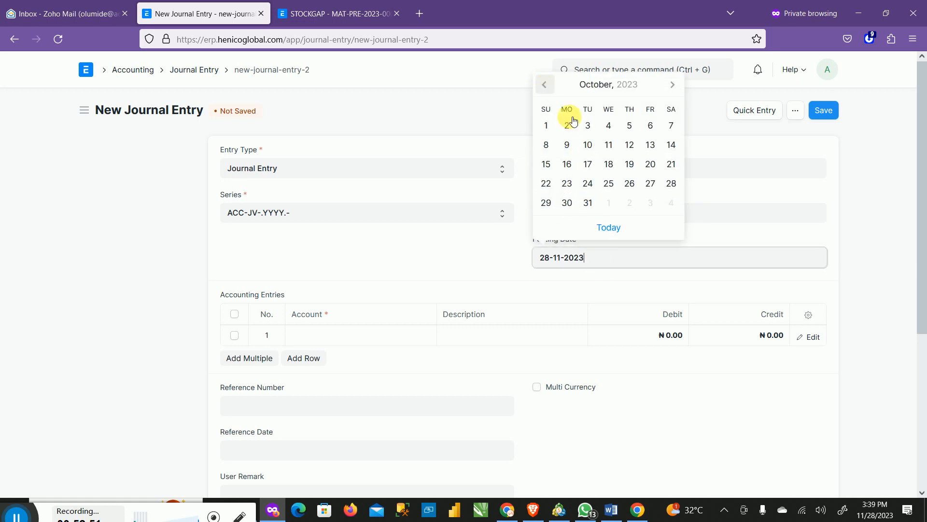
pyautogui.click(546, 87)
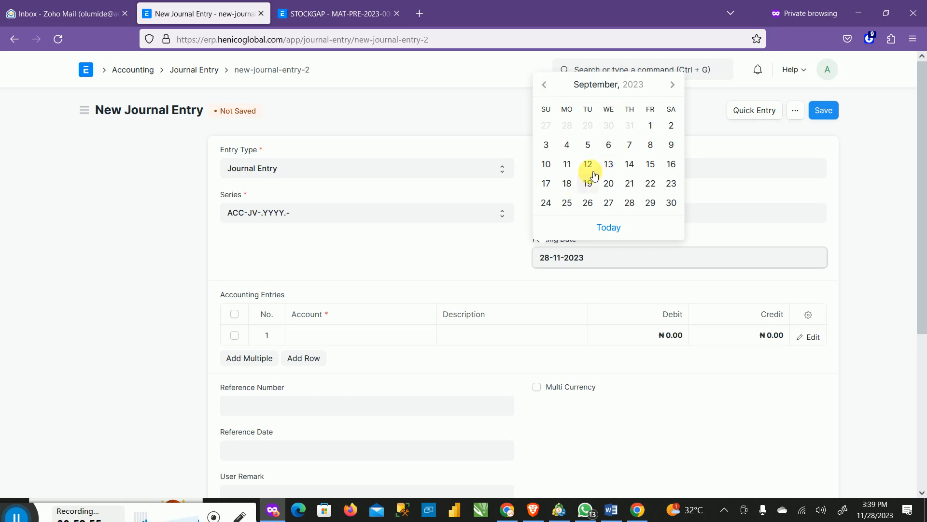
pyautogui.click(571, 166)
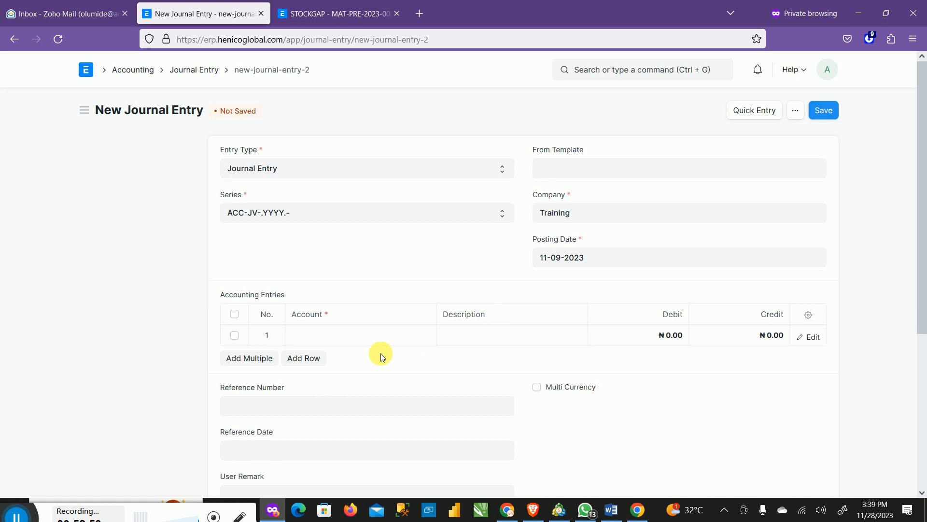
# Step: Assign the first accounting row to 1110 - Calabar Petty Cash - TRA with the description "Logistics for waybill 890900"
pyautogui.click(357, 341)
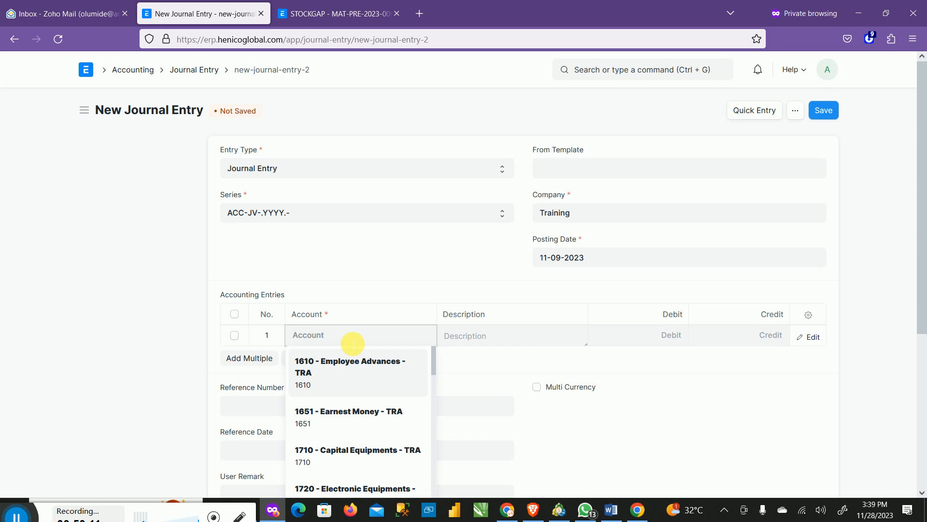
pyautogui.write('petty')
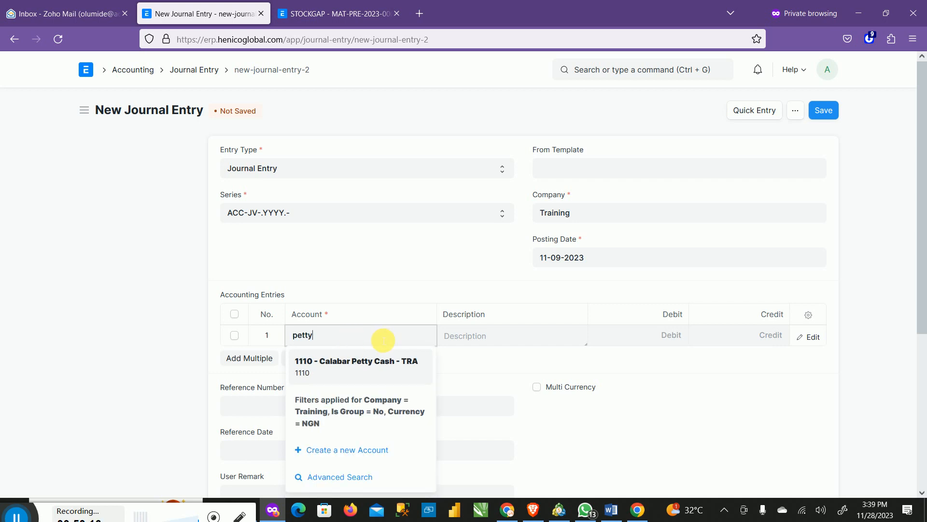
pyautogui.click(374, 366)
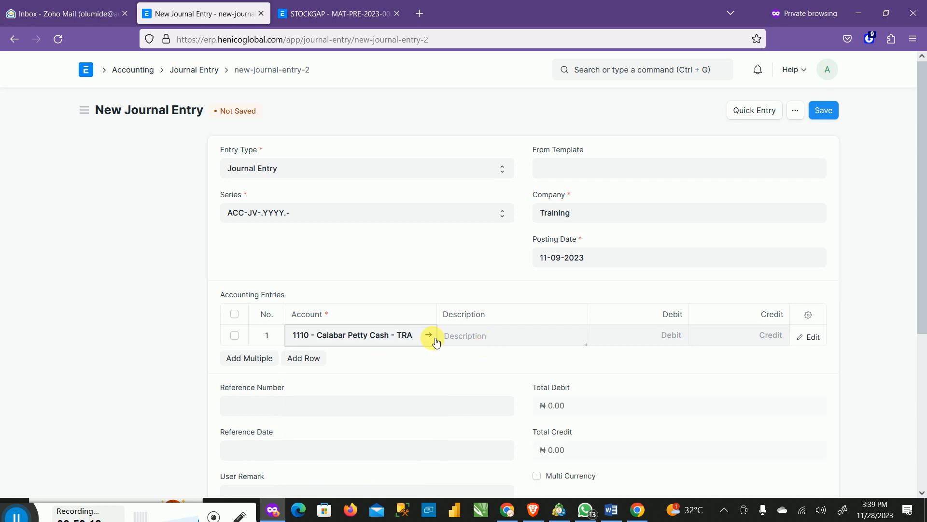
pyautogui.click(492, 335)
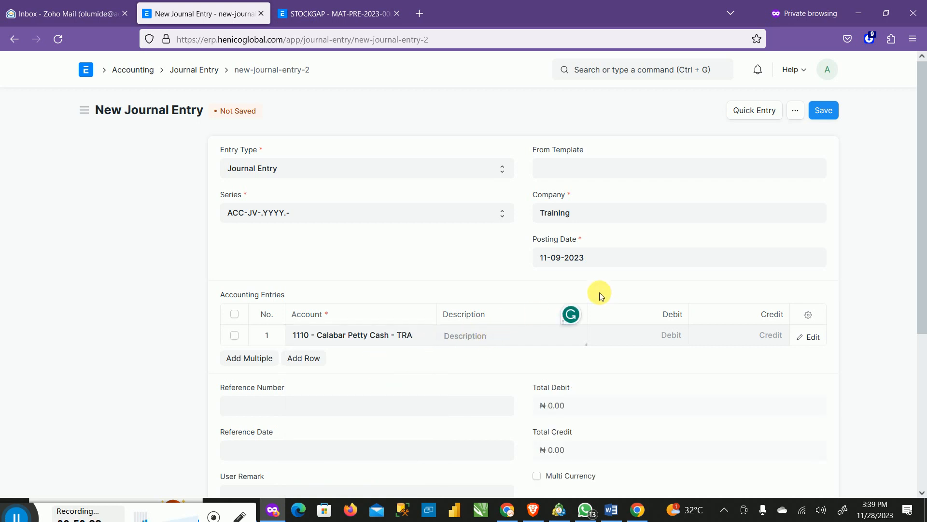
pyautogui.write('Logistics for way')
pyautogui.write('bill 8')
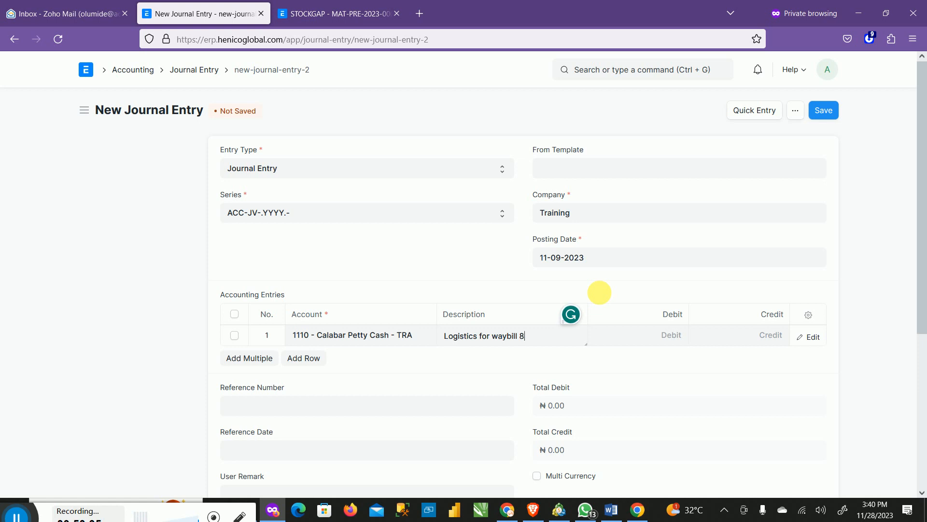
pyautogui.write('90900')
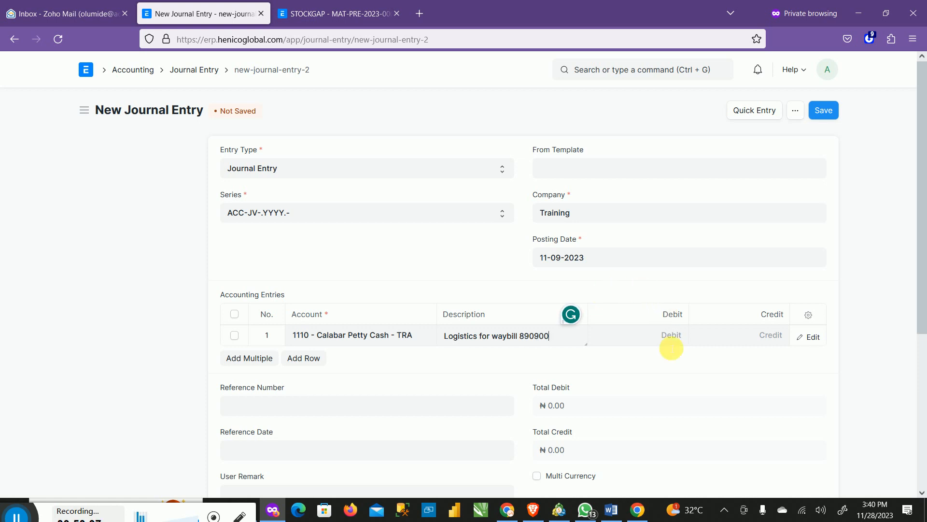
# Step: Credit 815,000.00 on the Calabar Petty Cash row and add a second accounting row
pyautogui.click(680, 335)
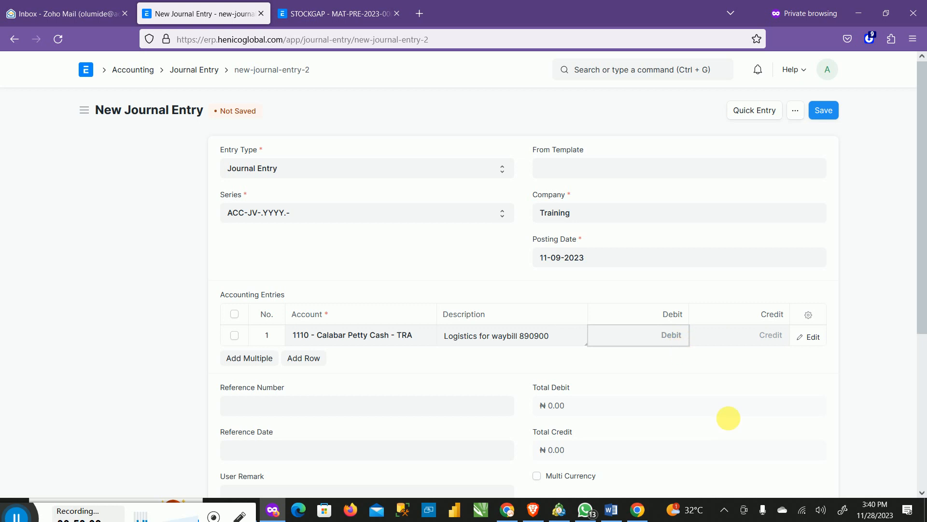
pyautogui.click(755, 338)
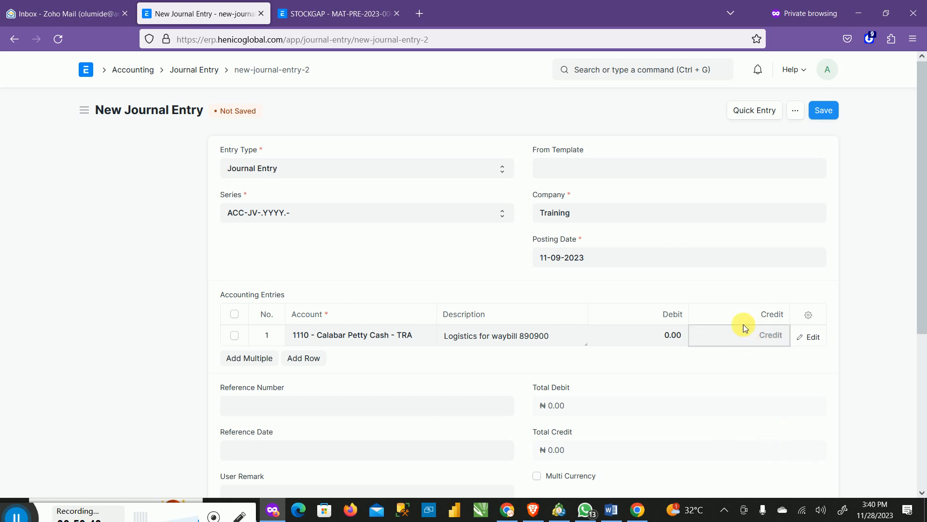
pyautogui.write('815,000.00')
pyautogui.press('Return')
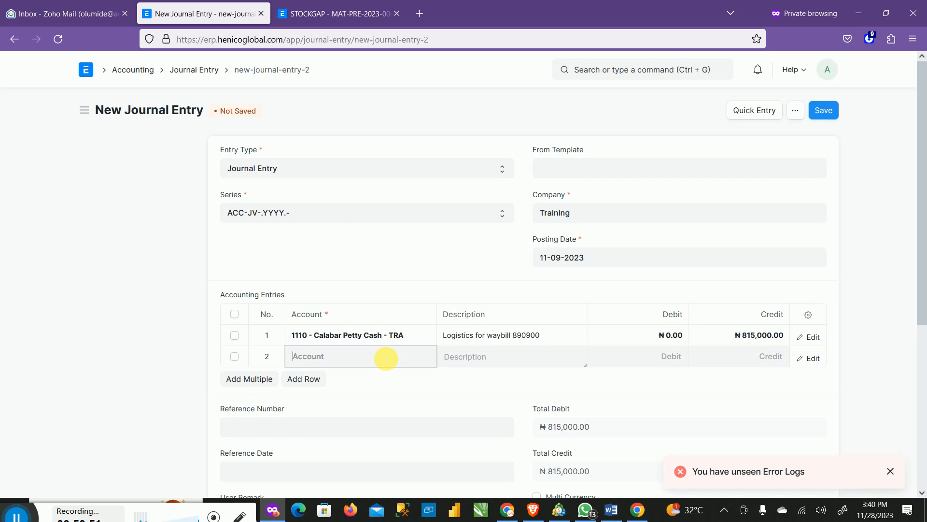
# Step: Assign the second accounting row to the account 5222 - Logistics - TRA
pyautogui.write('logistic')
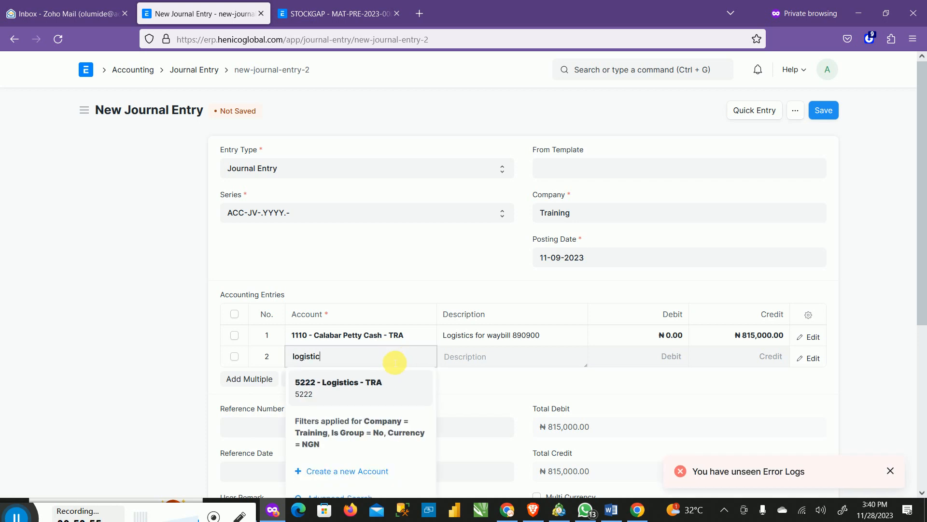
pyautogui.click(369, 387)
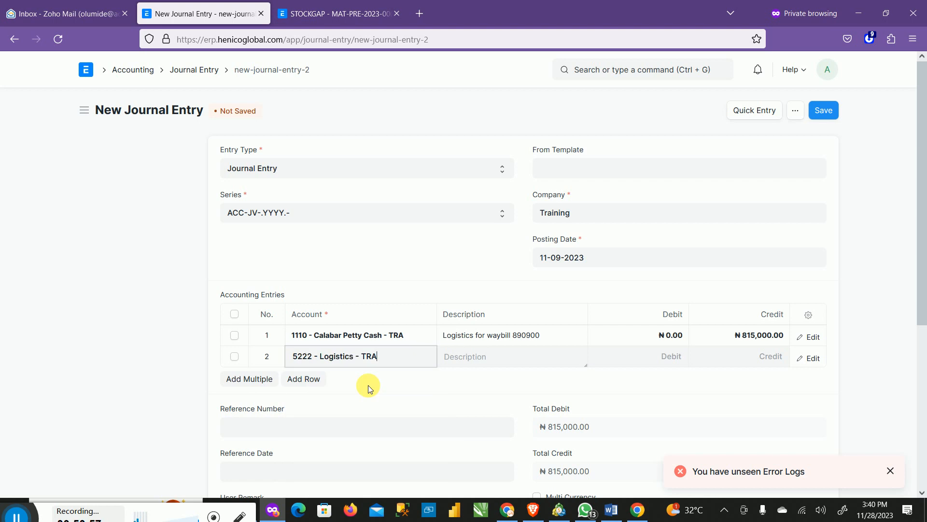
pyautogui.click(486, 356)
pyautogui.doubleClick(496, 357)
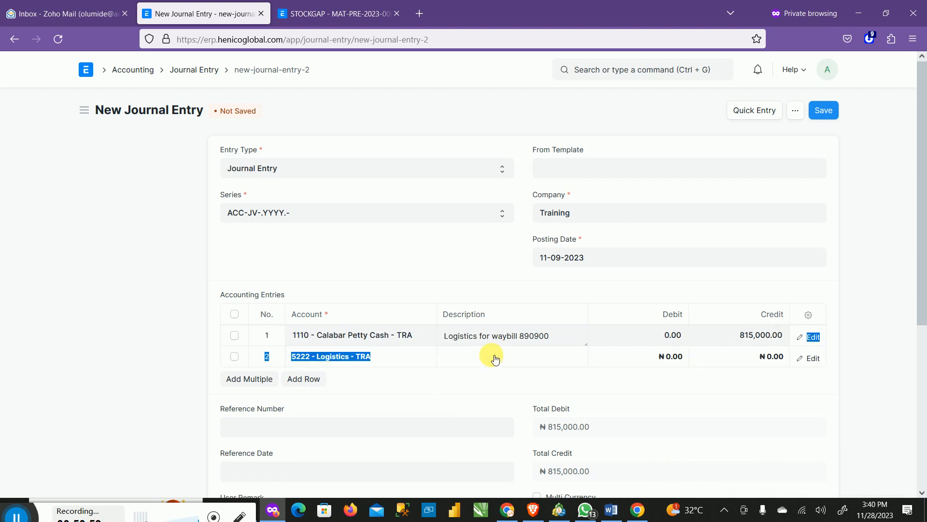
pyautogui.click(581, 359)
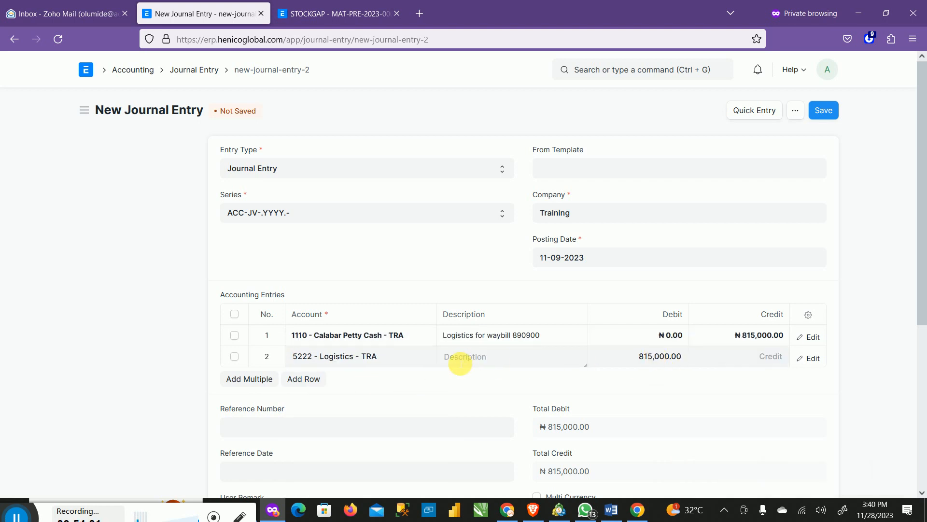
# Step: Copy the description of the Calabar Petty Cash row into the Logistics row
pyautogui.click(525, 335)
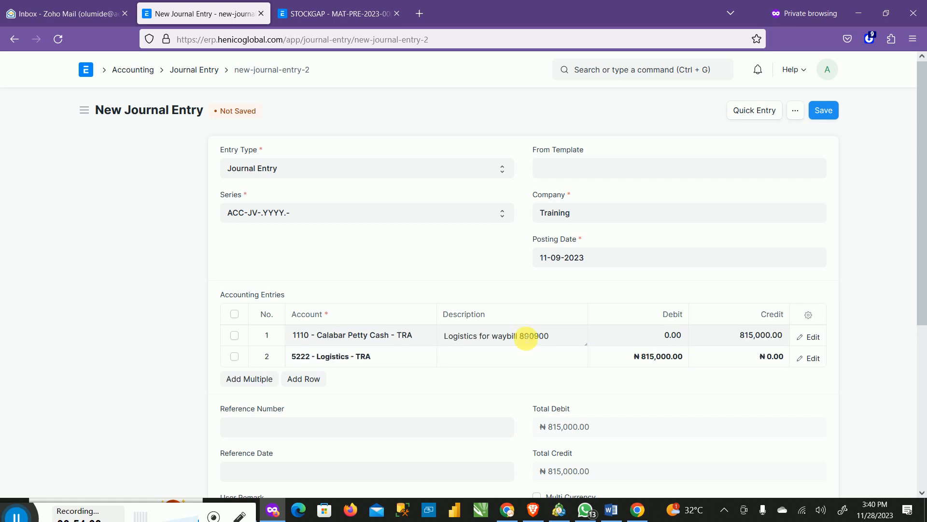
pyautogui.tripleClick(528, 338)
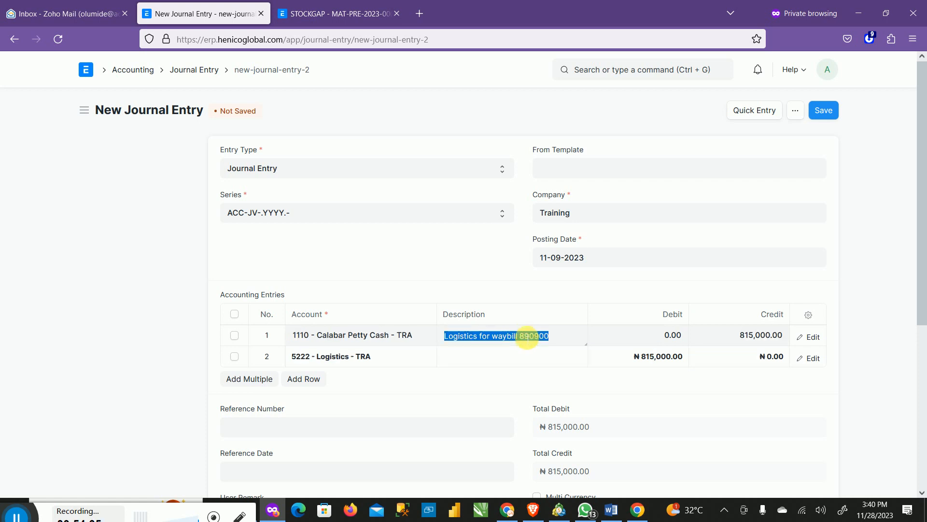
pyautogui.doubleClick(527, 337)
pyautogui.doubleClick(482, 337)
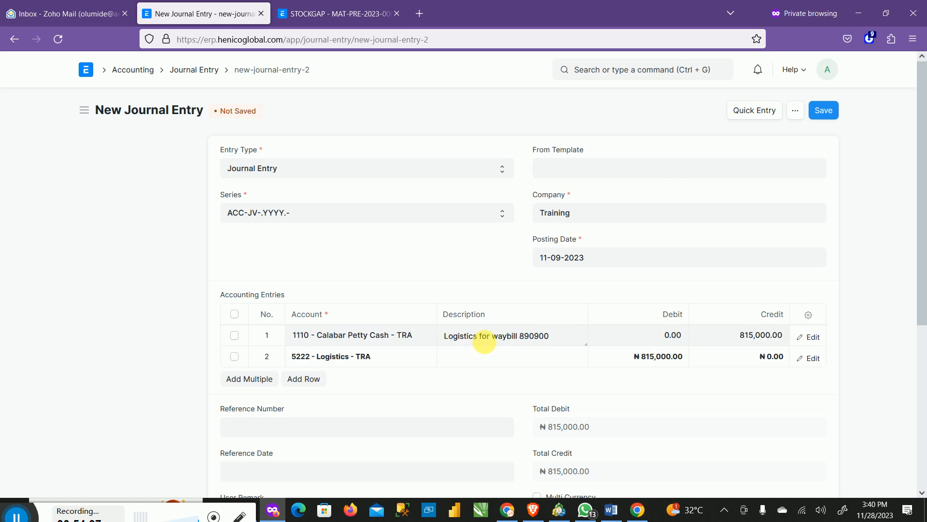
pyautogui.tripleClick(488, 335)
pyautogui.click(488, 335)
pyautogui.doubleClick(488, 335)
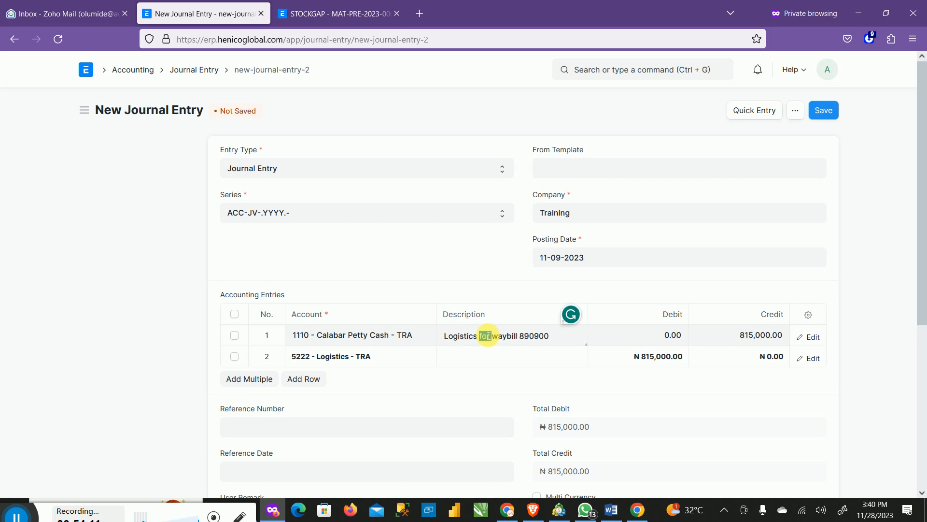
pyautogui.click(488, 335)
pyautogui.doubleClick(488, 335)
pyautogui.tripleClick(489, 336)
pyautogui.hotkey('ctrl', 'c')
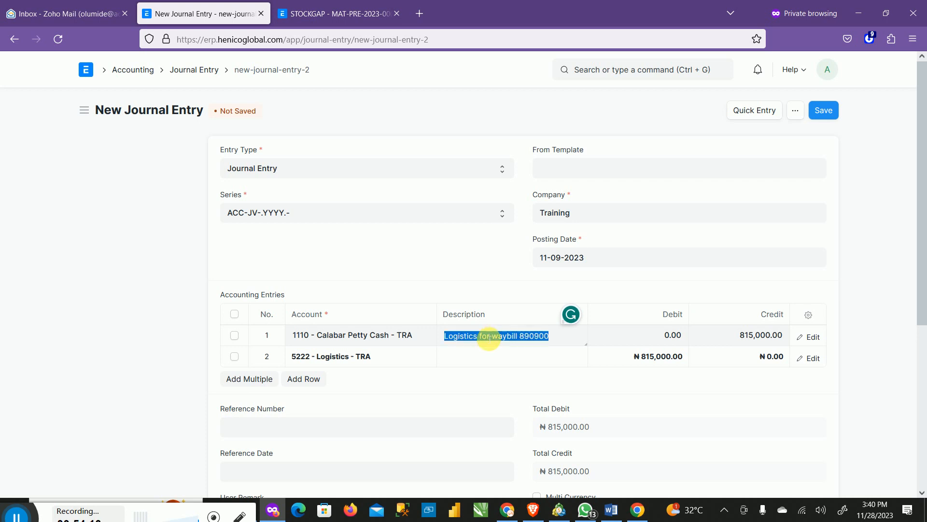
pyautogui.click(488, 365)
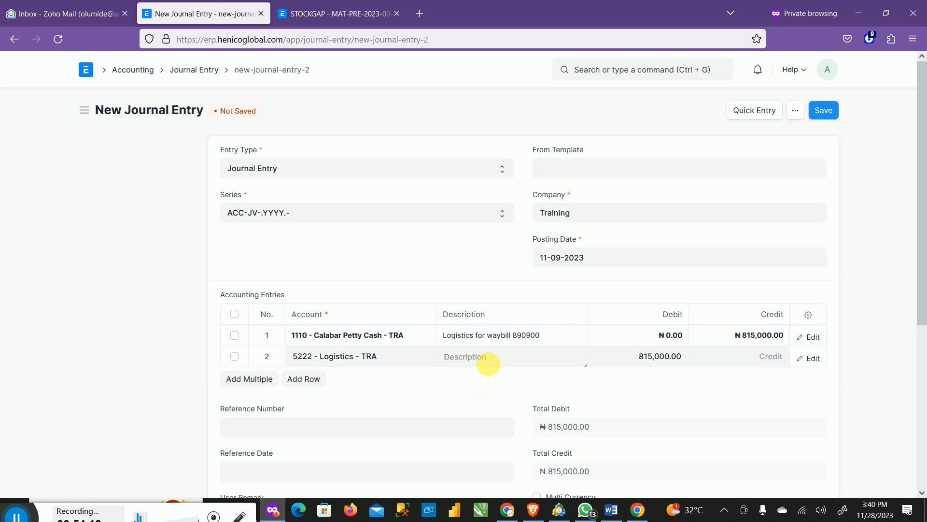
pyautogui.hotkey('ctrl', 'v')
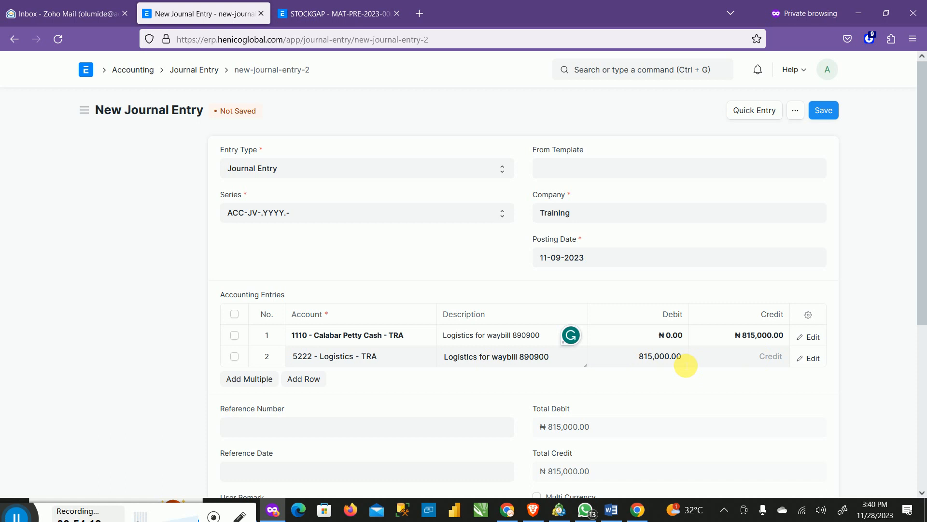
# Step: Set the Logistics row's debit to 755,000 and add a third accounting row
pyautogui.click(668, 357)
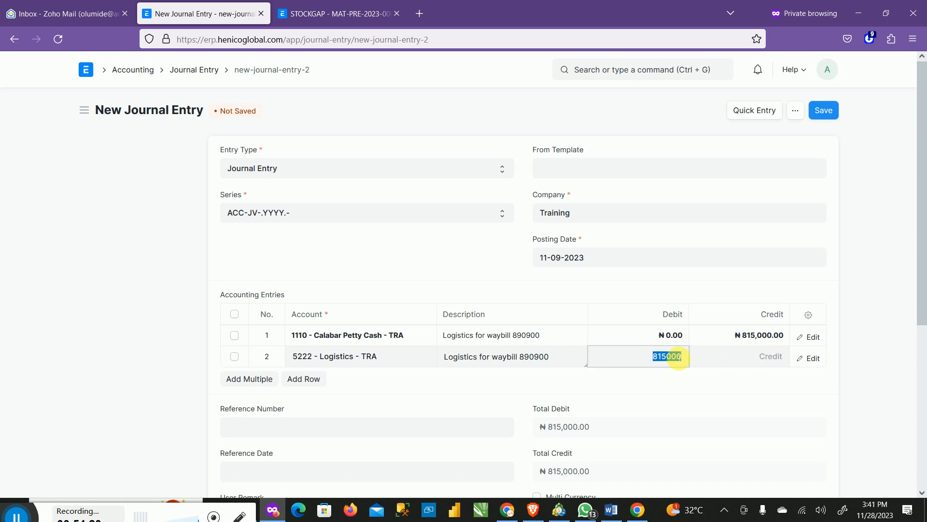
pyautogui.write('755000')
pyautogui.press('Tab')
pyautogui.press('Tab')
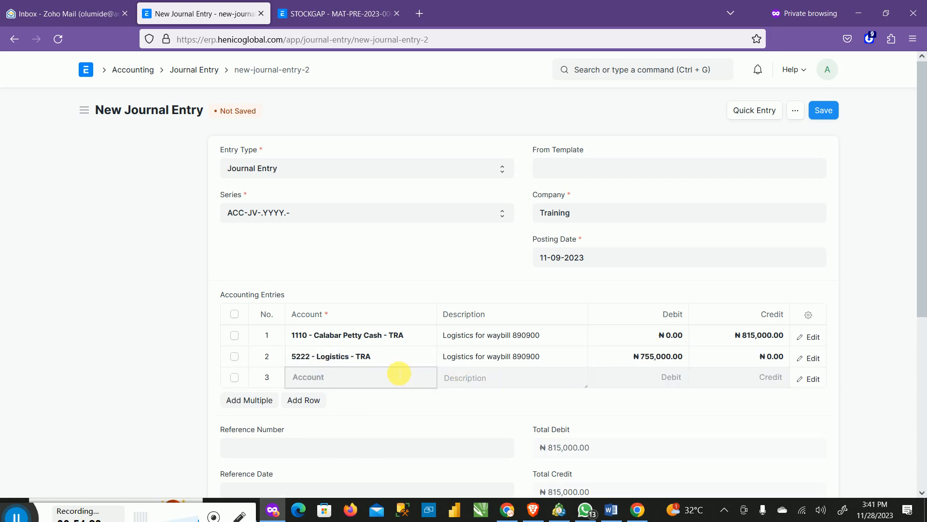
# Step: Assign the third accounting row to the account 5223 - Loading - TRA and paste in the description "Logistics for waybill 890900"
pyautogui.write('load')
pyautogui.press('Tab')
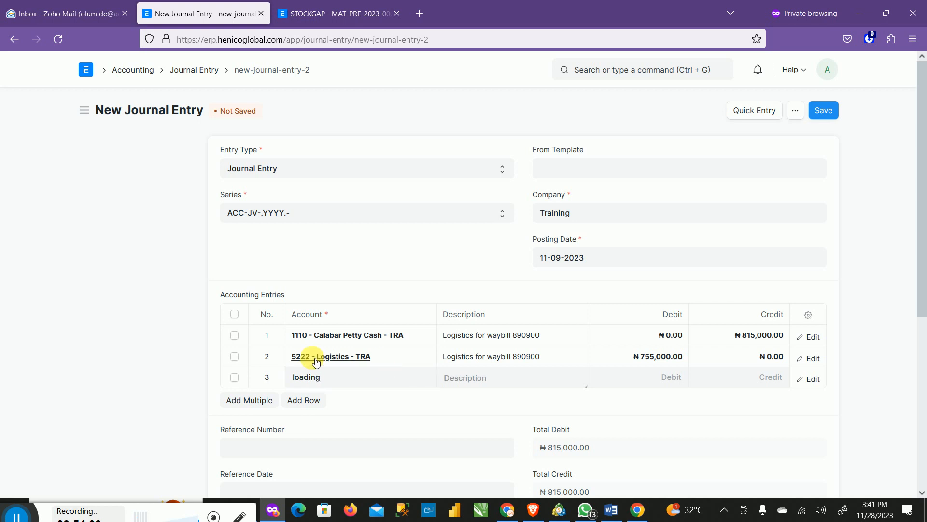
pyautogui.click(342, 386)
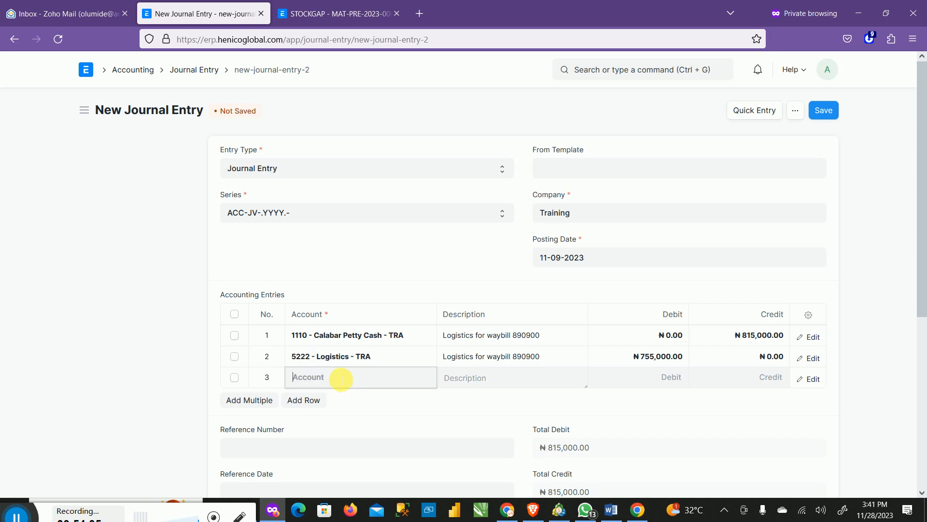
pyautogui.write('l')
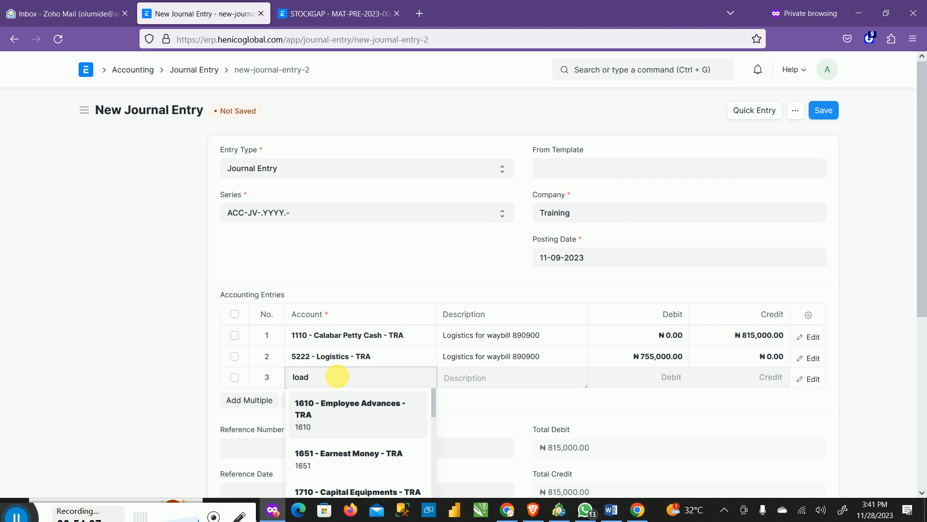
pyautogui.write('oad')
pyautogui.click(354, 413)
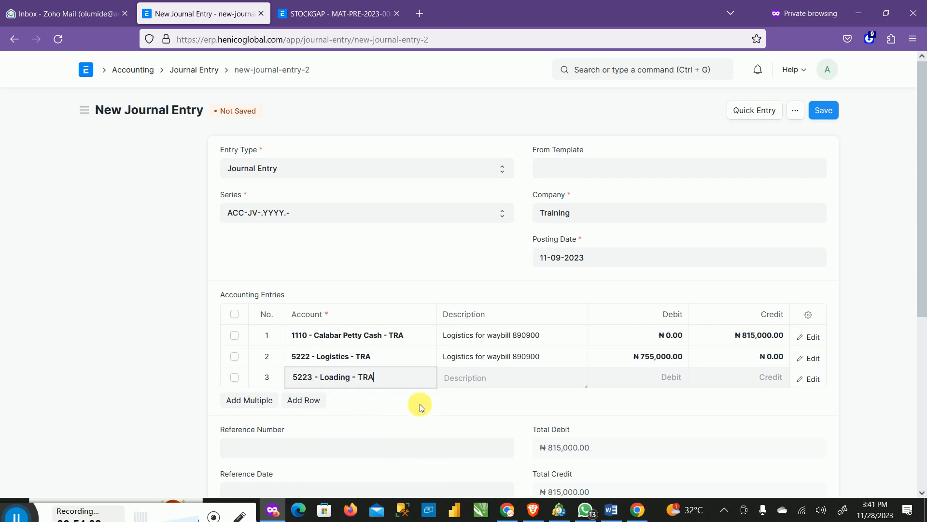
pyautogui.click(479, 381)
pyautogui.hotkey('ctrl', 'v')
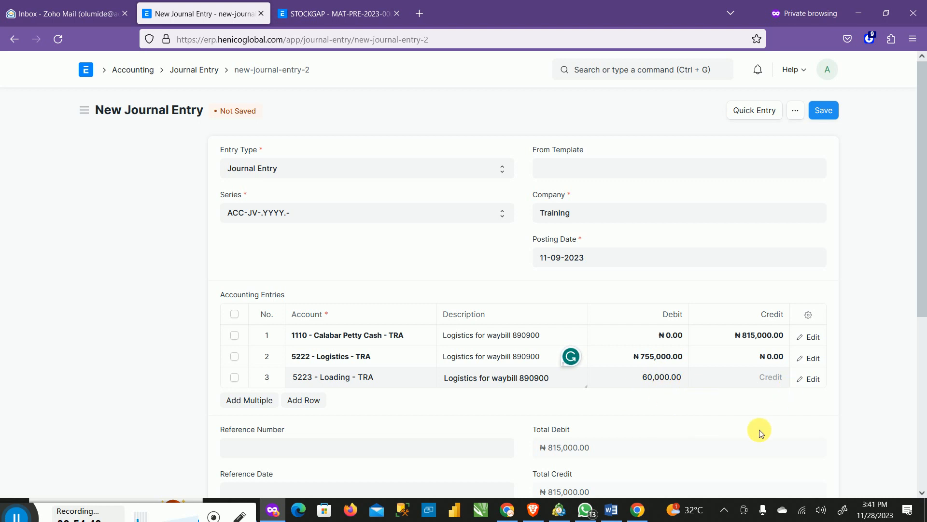
# Step: Review the journal entry's accounting rows, its debit and credit totals, and the reference fields
pyautogui.scroll(-4, 629, 413)
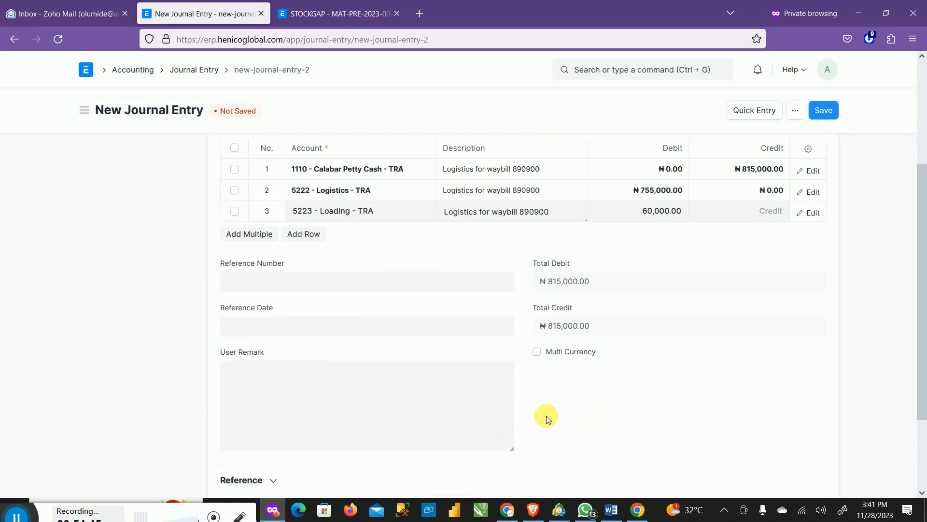
pyautogui.scroll(4, 464, 294)
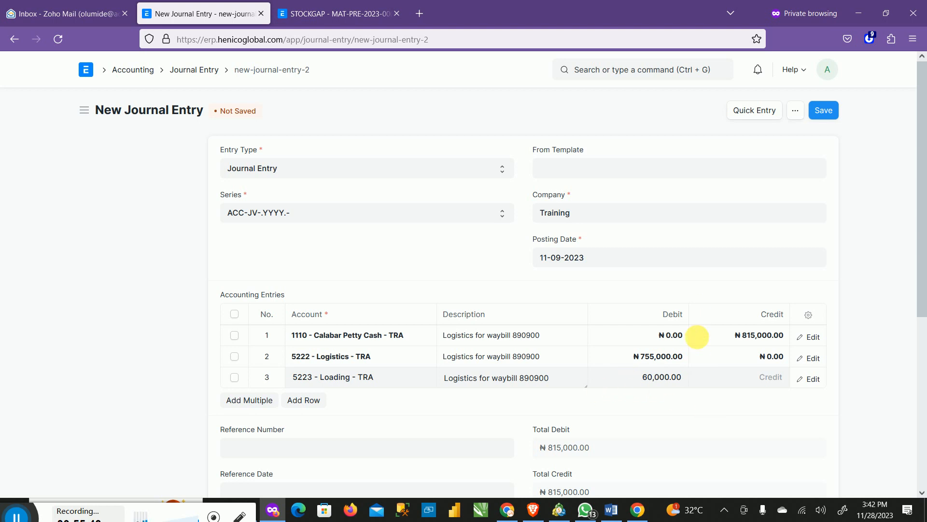
pyautogui.scroll(-3, 722, 392)
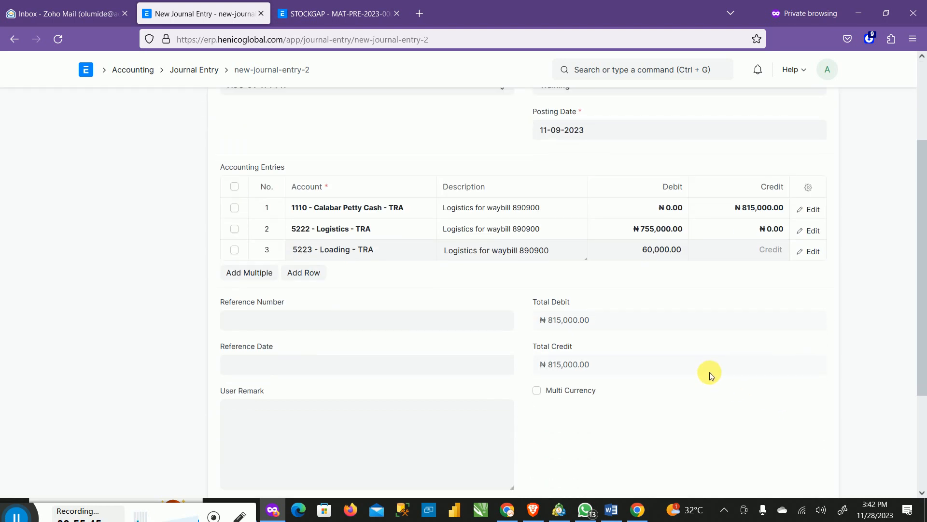
pyautogui.scroll(-3, 720, 258)
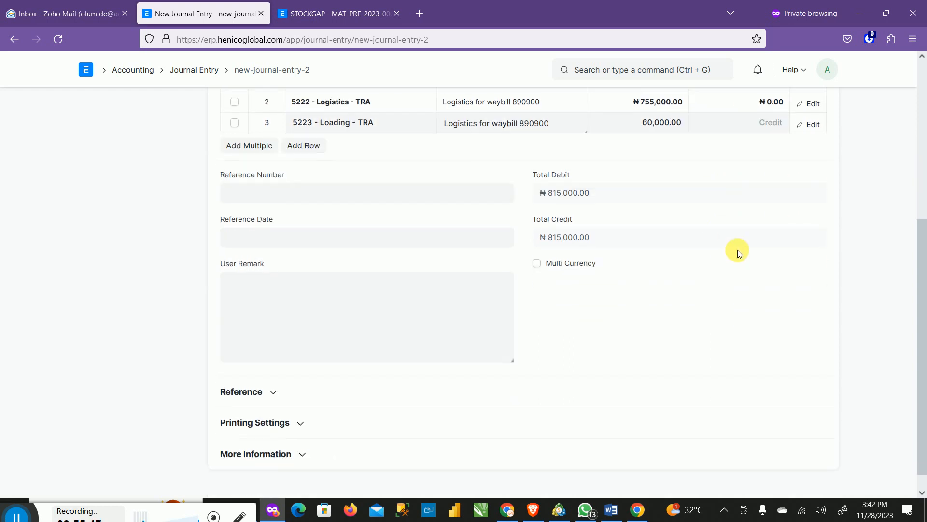
pyautogui.scroll(5, 737, 250)
pyautogui.scroll(-3, 719, 327)
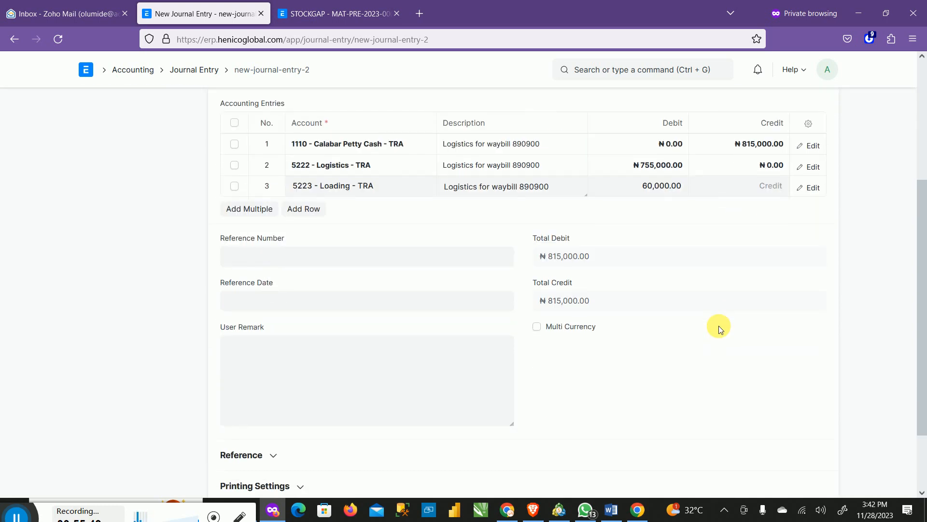
pyautogui.scroll(-2, 720, 327)
pyautogui.scroll(5, 717, 327)
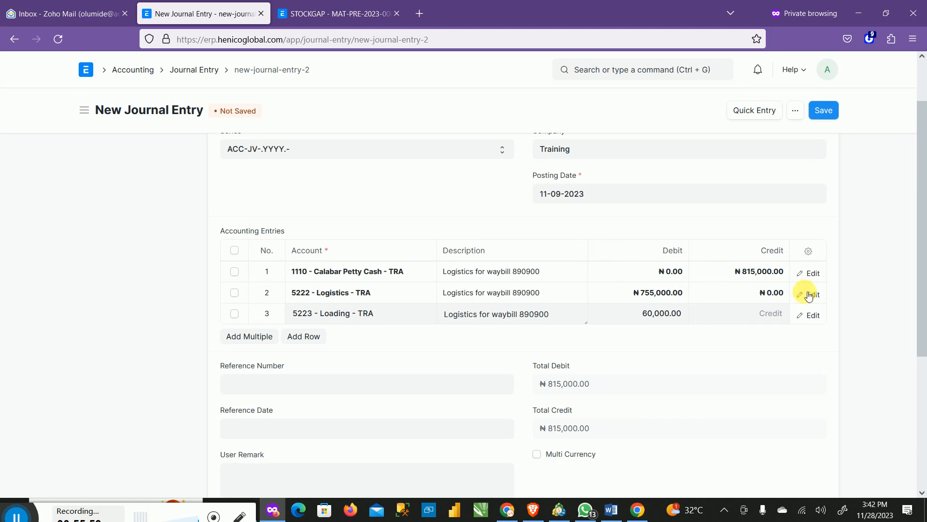
# Step: Examine the Reference Type options in the Calabar Petty Cash row's details and close the row without choosing one
pyautogui.click(813, 273)
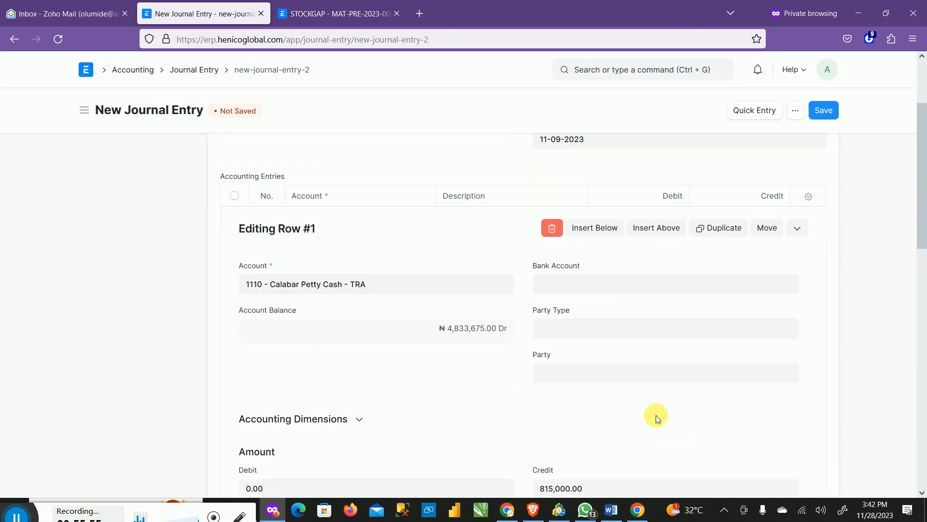
pyautogui.scroll(-3, 545, 317)
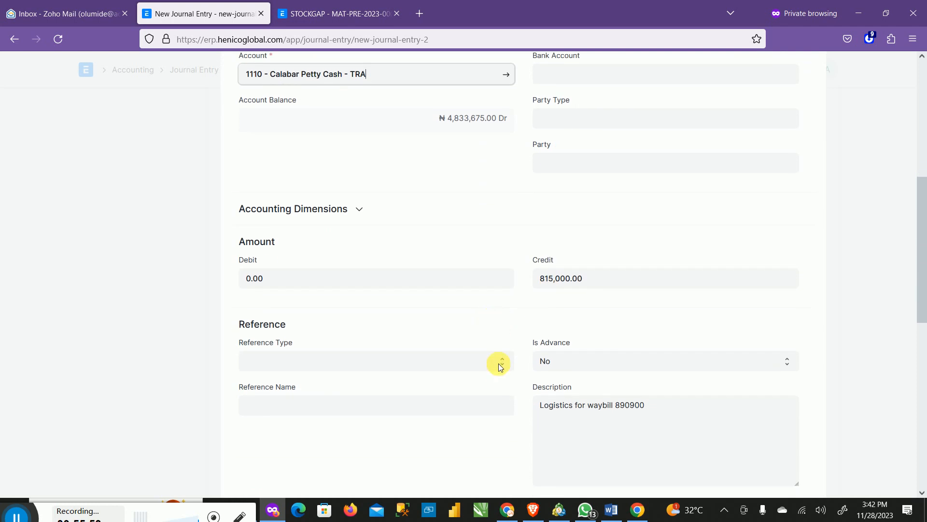
pyautogui.click(502, 362)
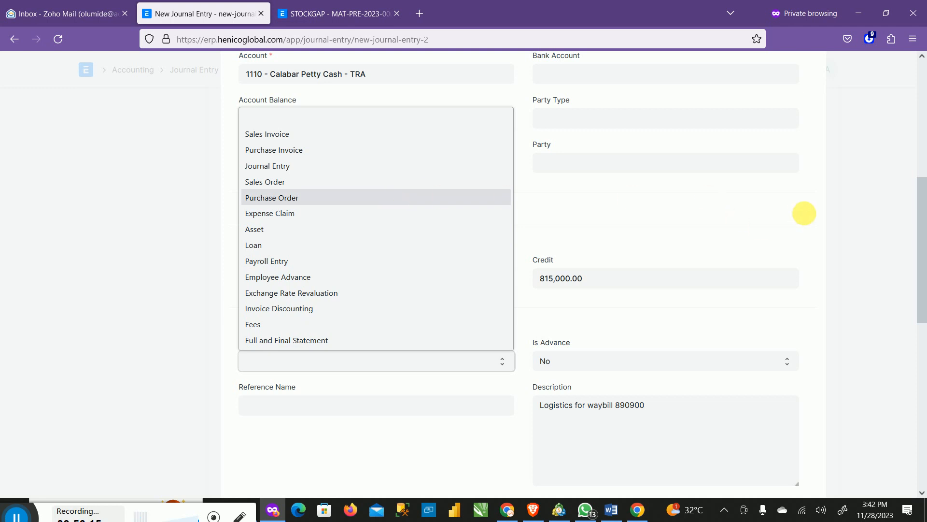
pyautogui.click(800, 218)
pyautogui.click(869, 207)
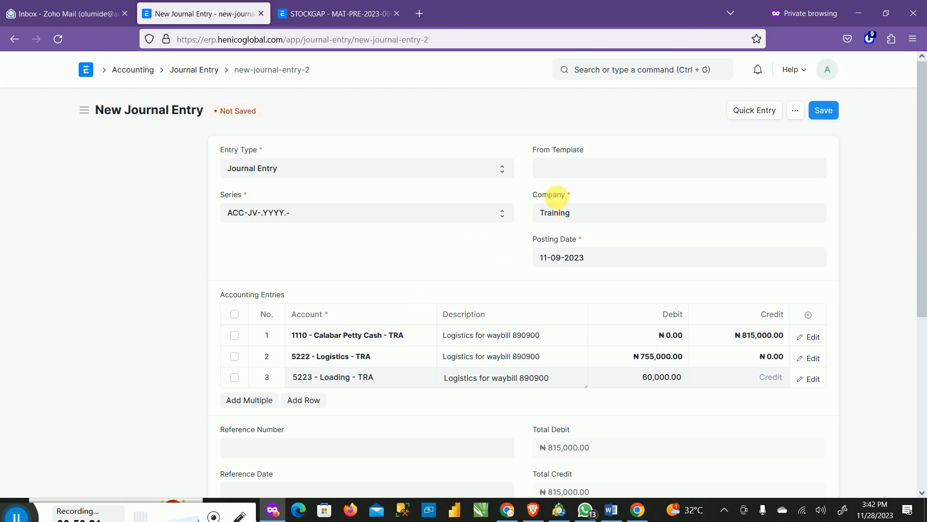
# Step: Save the journal entry and submit it permanently
pyautogui.scroll(-5, 630, 334)
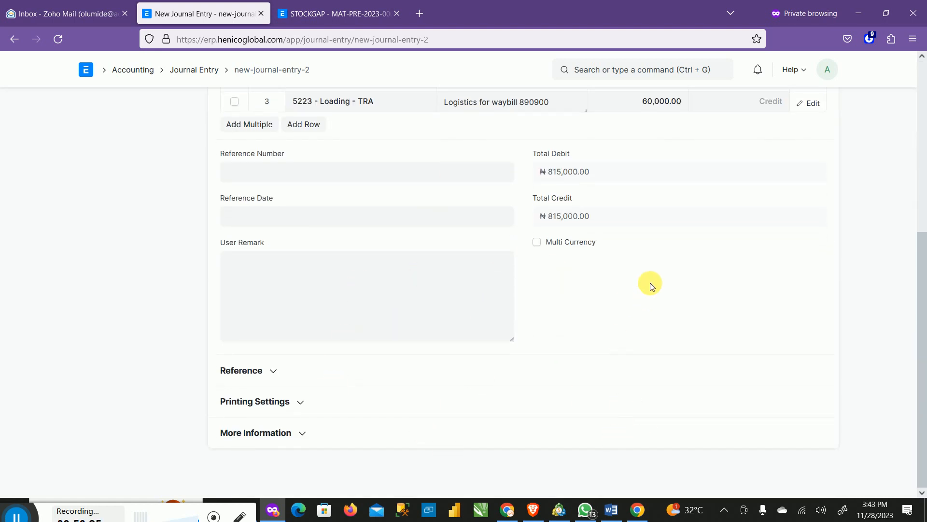
pyautogui.scroll(5, 652, 287)
pyautogui.scroll(-4, 623, 314)
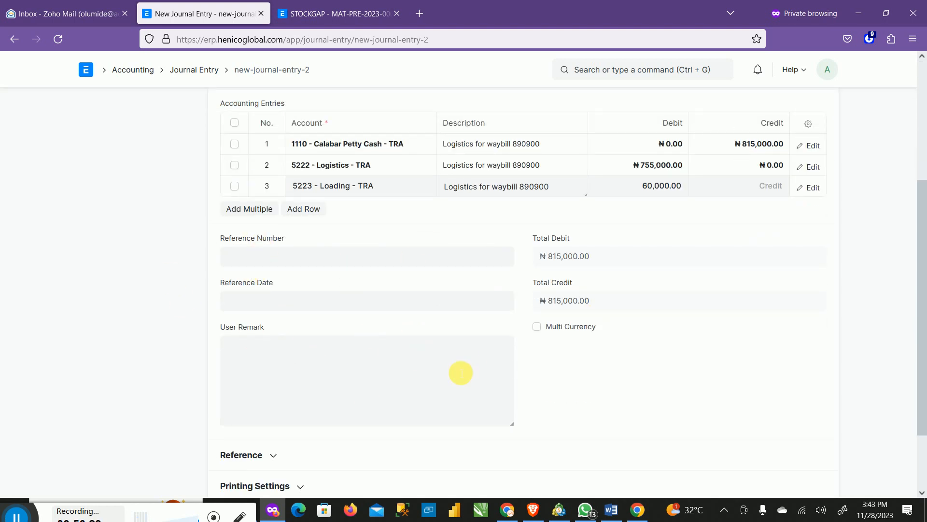
pyautogui.scroll(4, 756, 283)
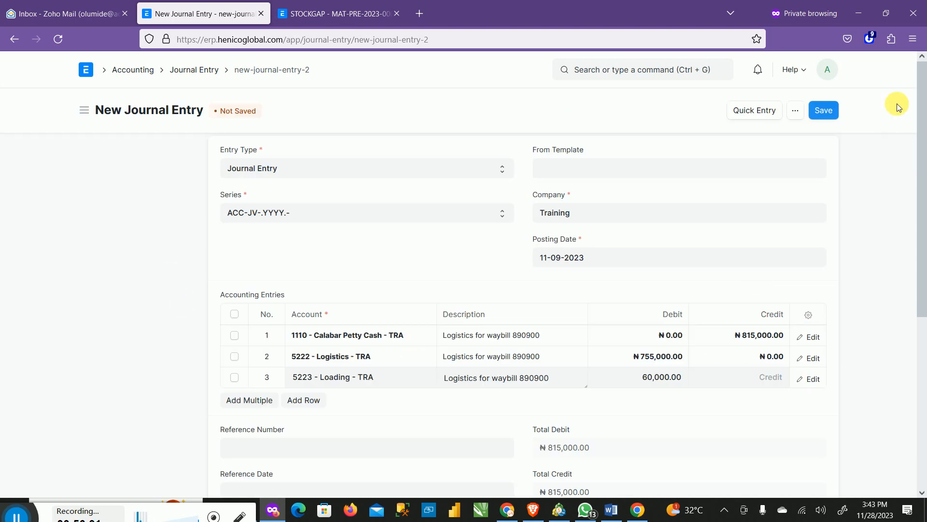
pyautogui.click(823, 111)
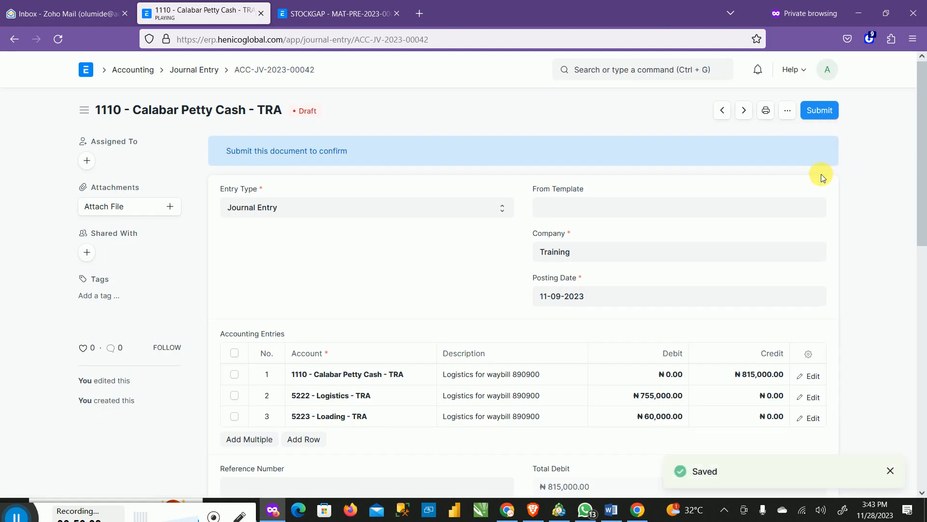
pyautogui.click(826, 111)
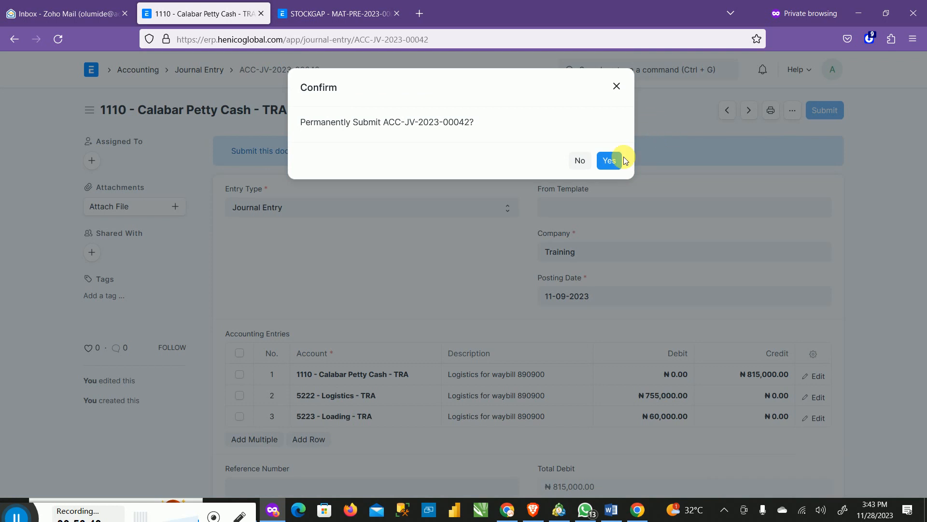
pyautogui.click(610, 164)
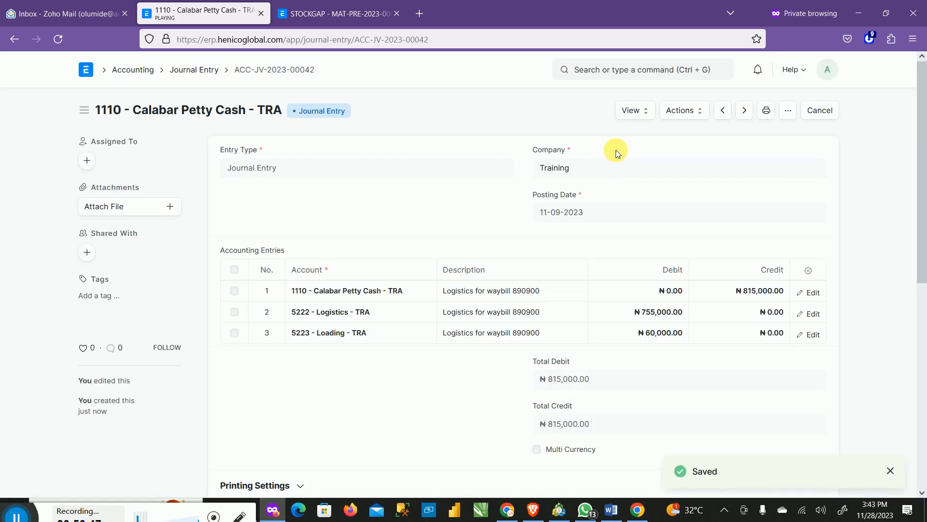
# Step: Open the General Ledger report for the submitted journal entry
pyautogui.scroll(-5, 819, 309)
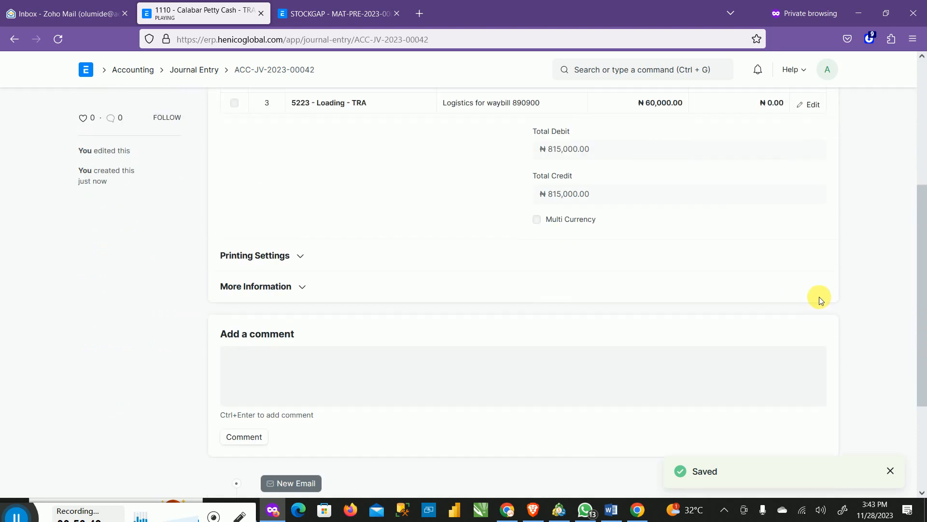
pyautogui.scroll(4, 819, 303)
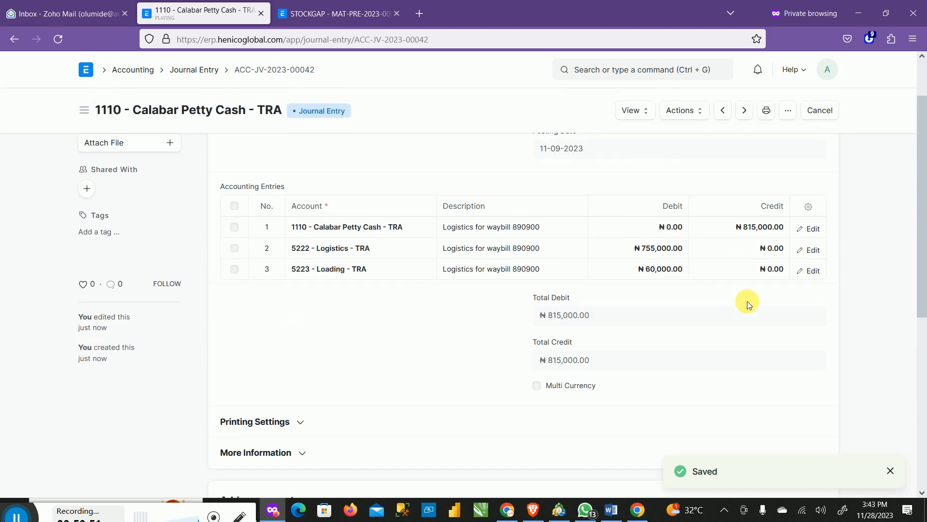
pyautogui.scroll(2, 731, 321)
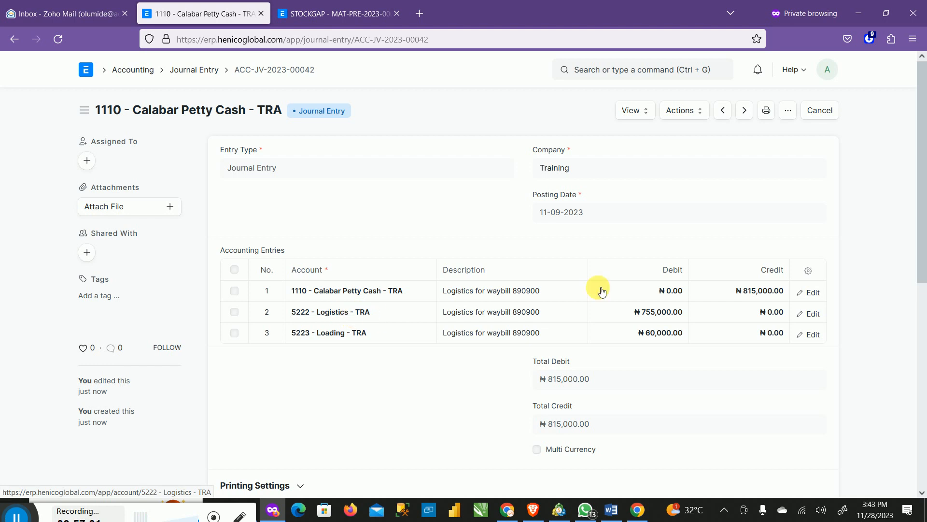
pyautogui.click(647, 118)
pyautogui.click(643, 130)
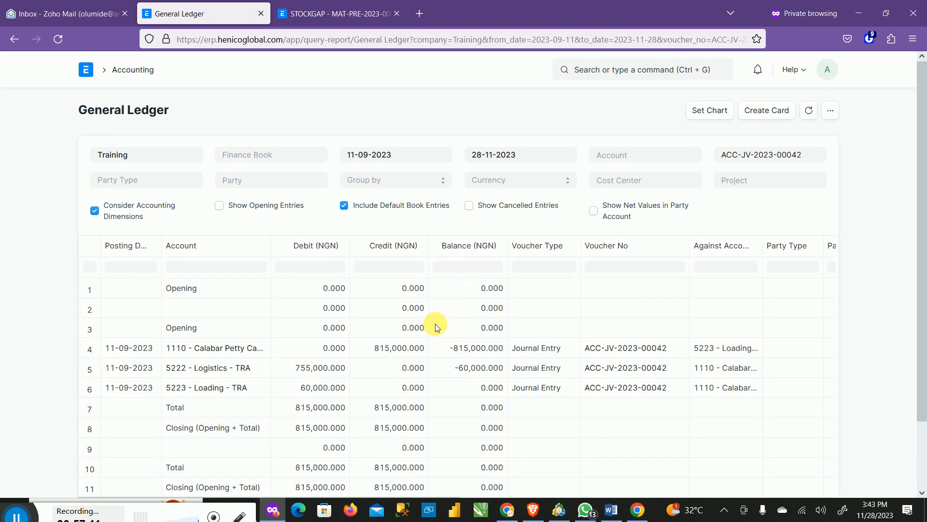
# Step: Clear the General Ledger's voucher number filter and set its To Date to 11-09-2023 to review that day's postings
pyautogui.click(763, 163)
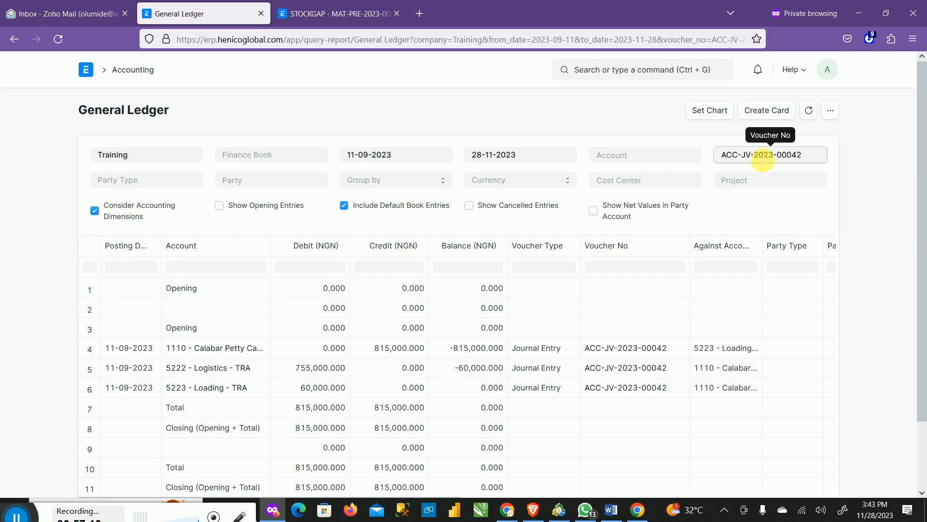
pyautogui.tripleClick(763, 163)
pyautogui.press('BackSpace')
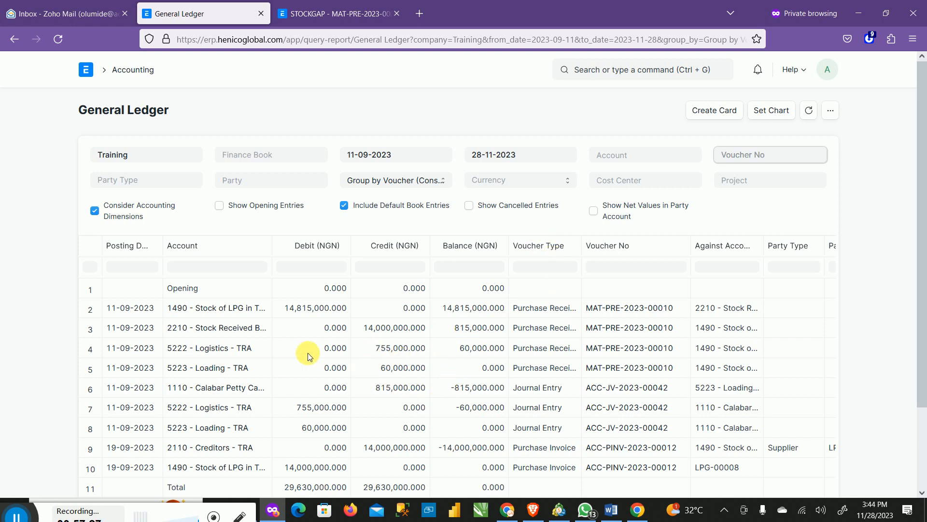
pyautogui.click(500, 158)
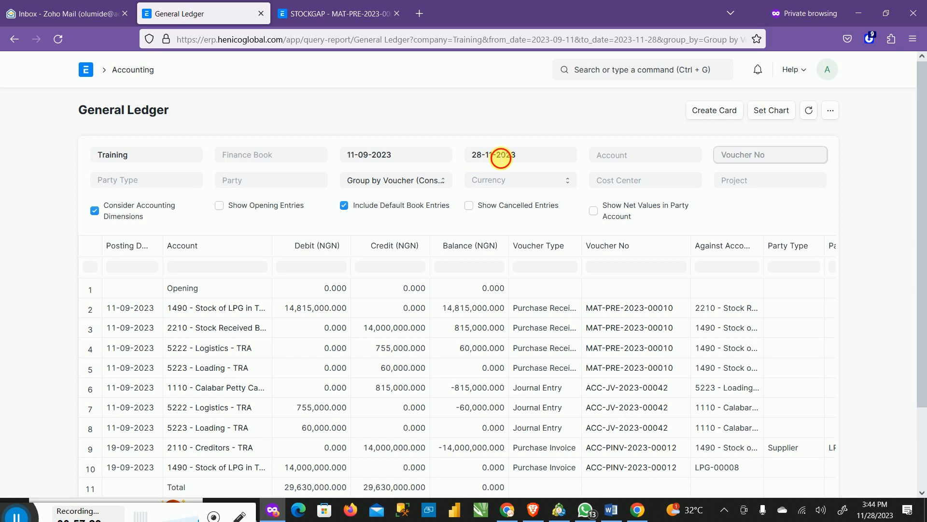
pyautogui.click(476, 186)
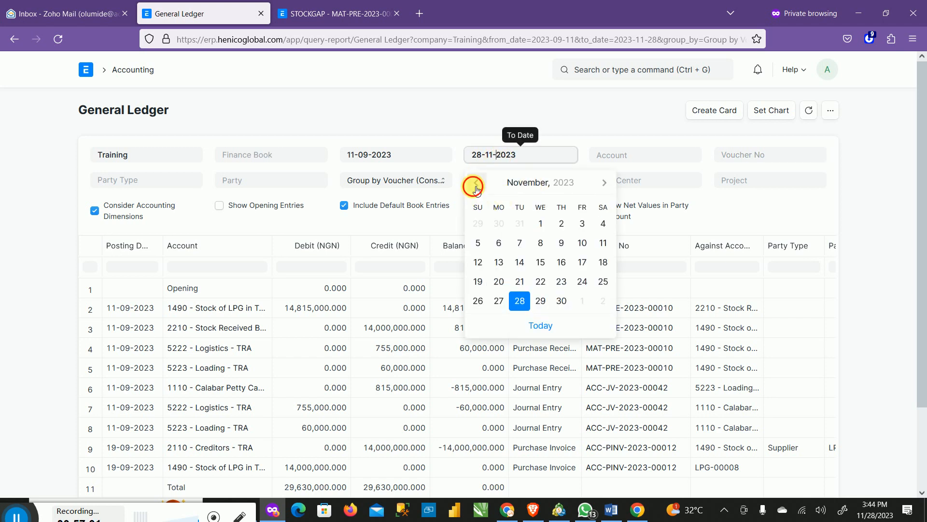
pyautogui.click(478, 189)
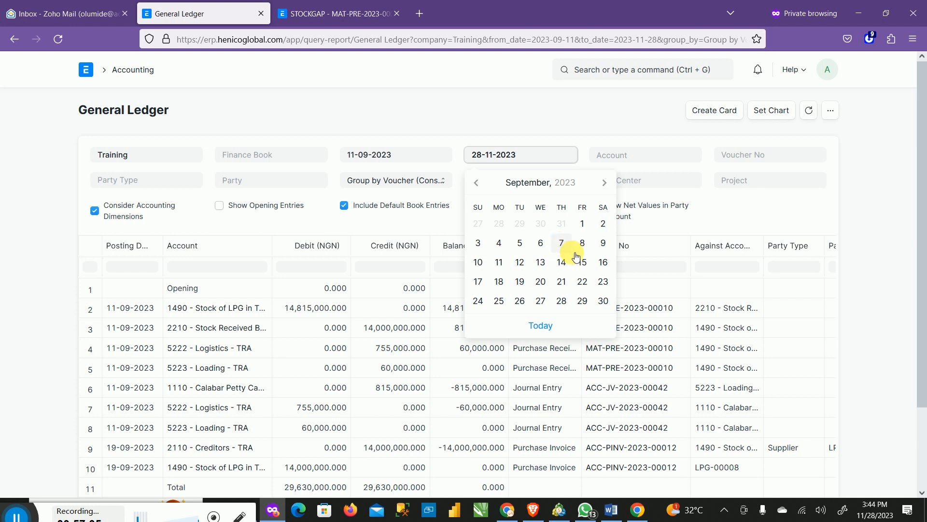
pyautogui.click(499, 261)
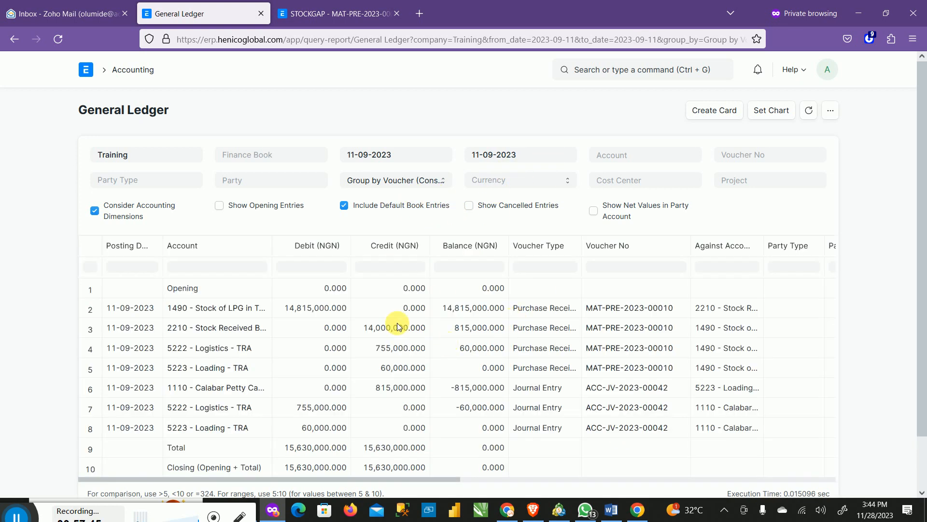
pyautogui.scroll(-2, 472, 306)
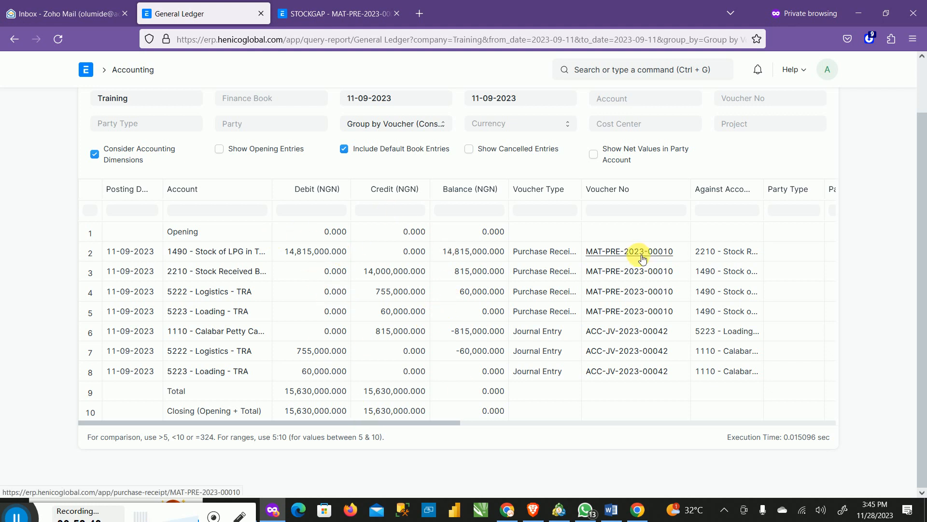
pyautogui.scroll(2, 644, 256)
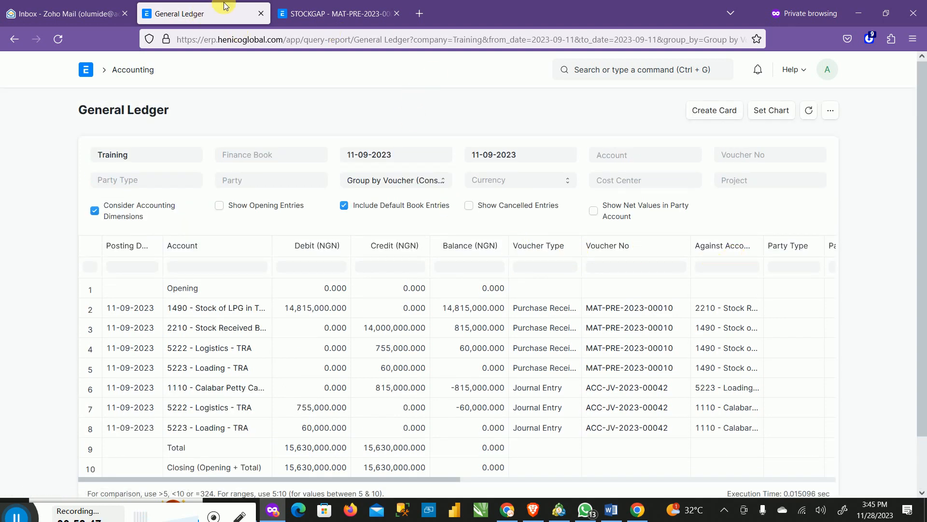
# Step: Open the Training company's STOCKGAP purchase order dated 01-09-2023 from the Purchase Order list
pyautogui.click(332, 17)
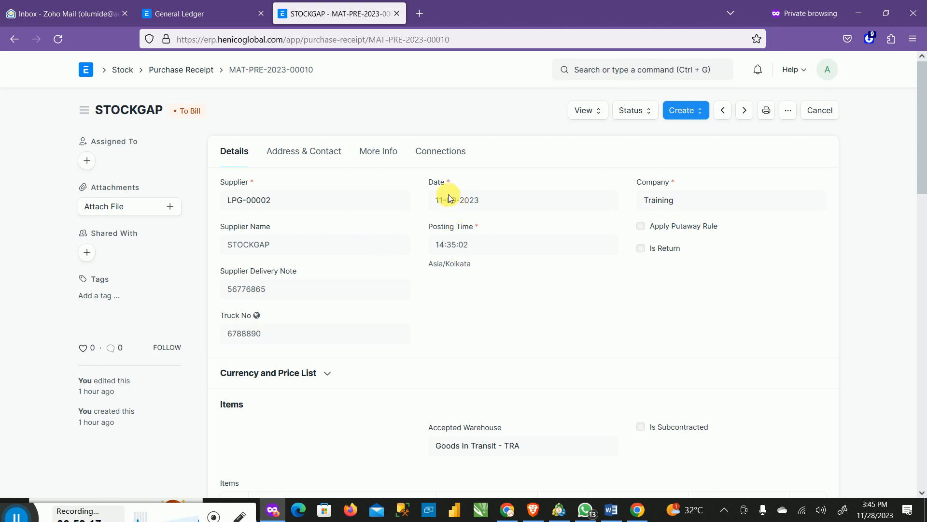
pyautogui.click(123, 78)
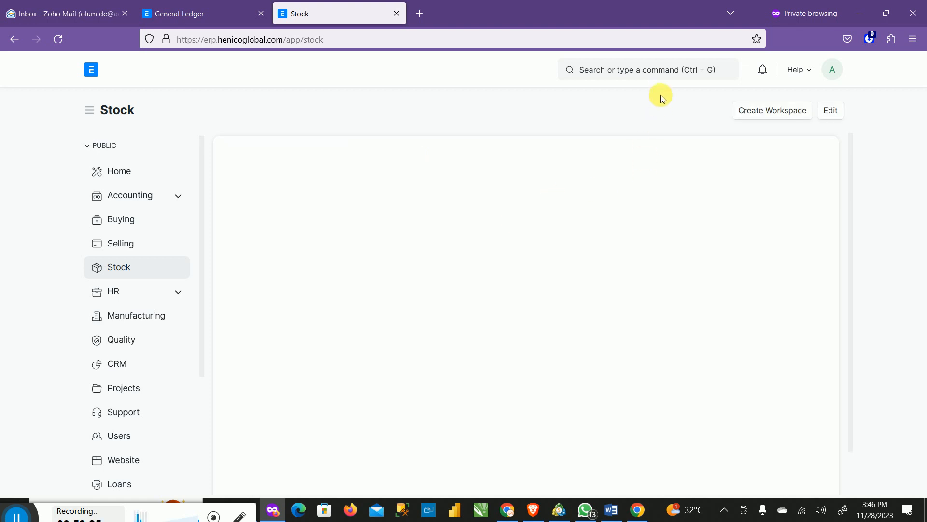
pyautogui.click(667, 74)
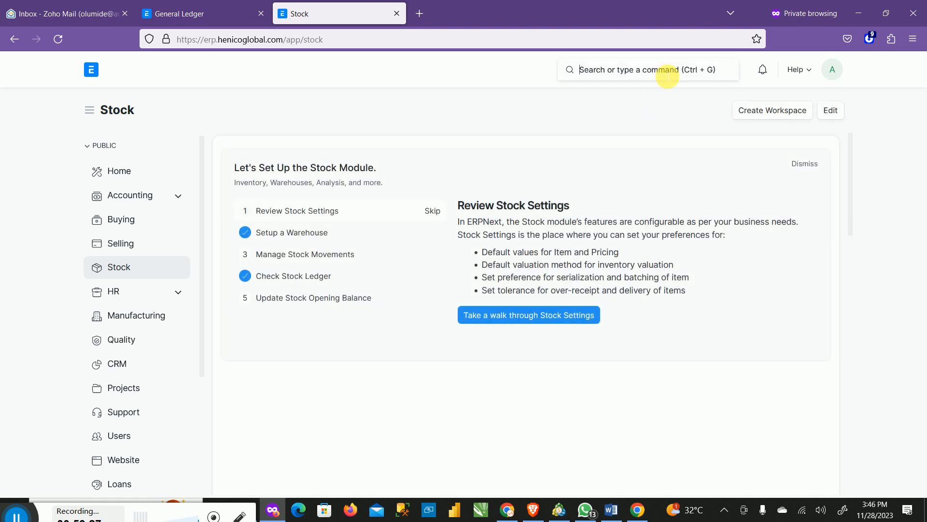
pyautogui.write('pur')
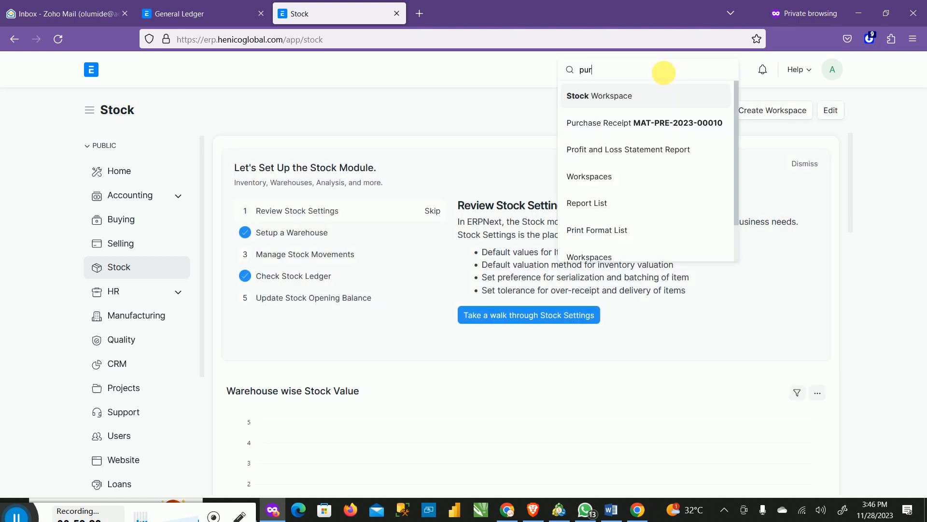
pyautogui.write('chase')
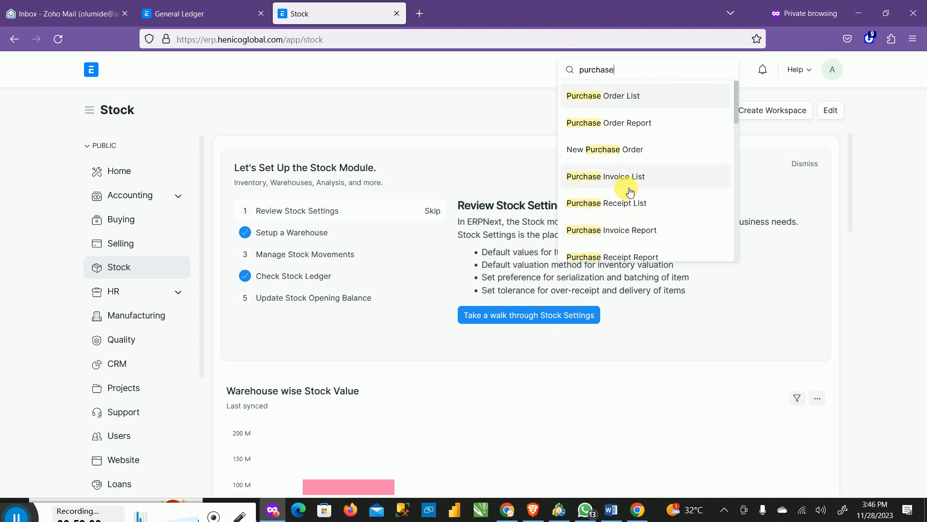
pyautogui.click(631, 98)
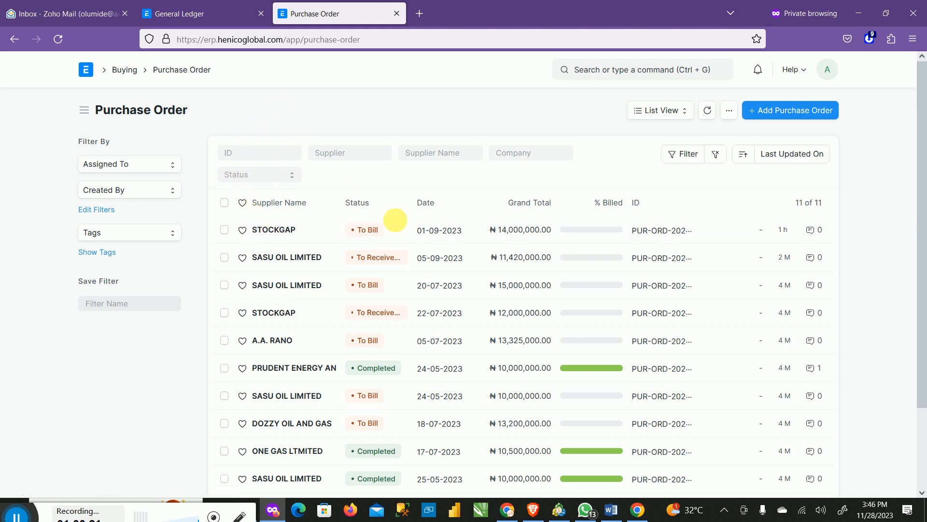
pyautogui.click(285, 234)
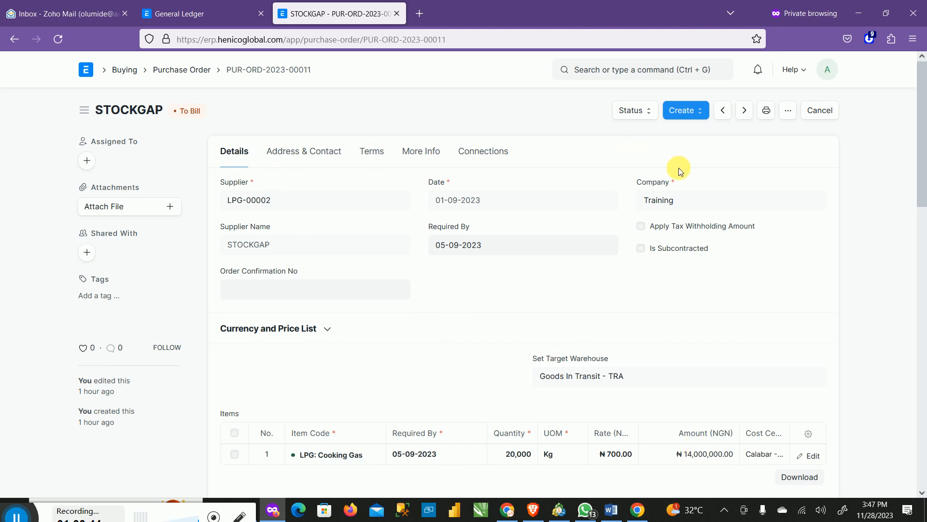
# Step: Examine the STOCKGAP purchase order's details and the document types that can be created from it
pyautogui.scroll(-4, 678, 232)
pyautogui.scroll(4, 473, 211)
pyautogui.click(700, 111)
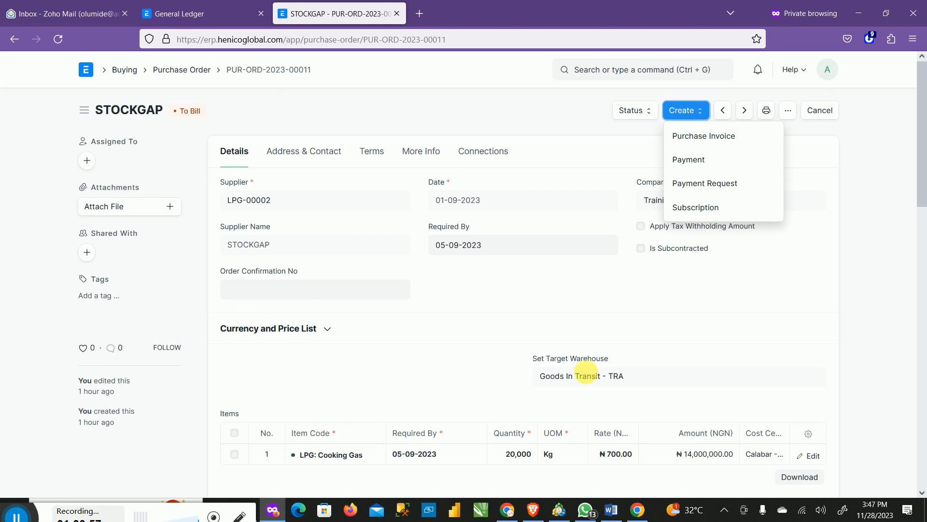
pyautogui.click(894, 186)
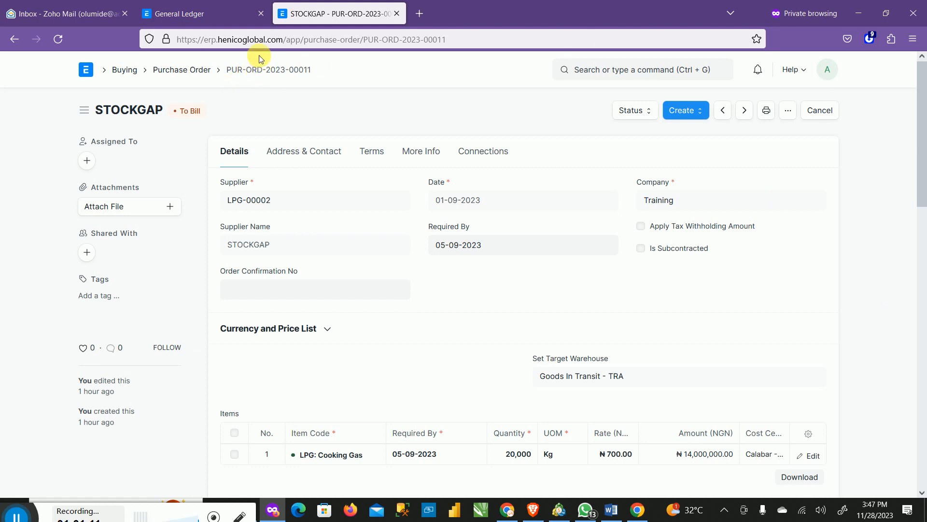
pyautogui.click(693, 118)
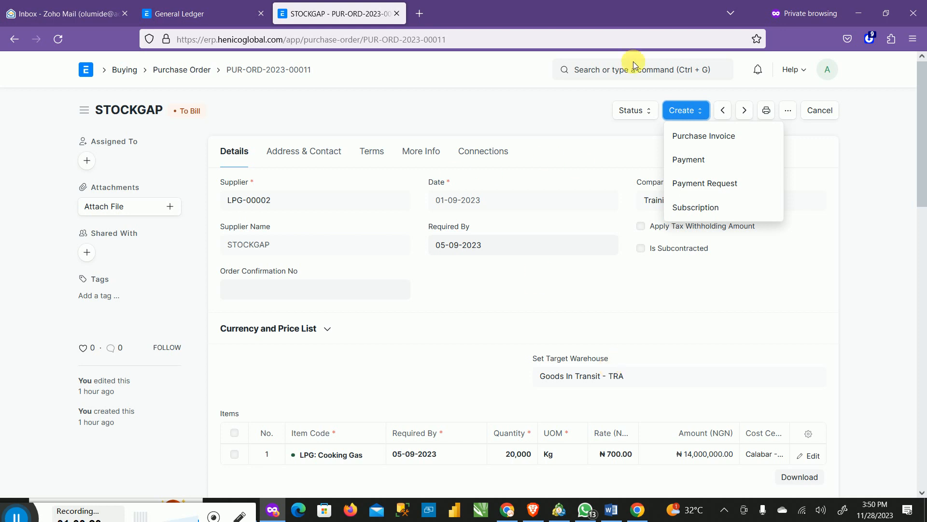
# Step: Open the landed cost voucher MAT-LCV-2023-00009 from the Landed Cost Voucher list in the General Ledger's browser tab
pyautogui.click(183, 11)
pyautogui.click(658, 69)
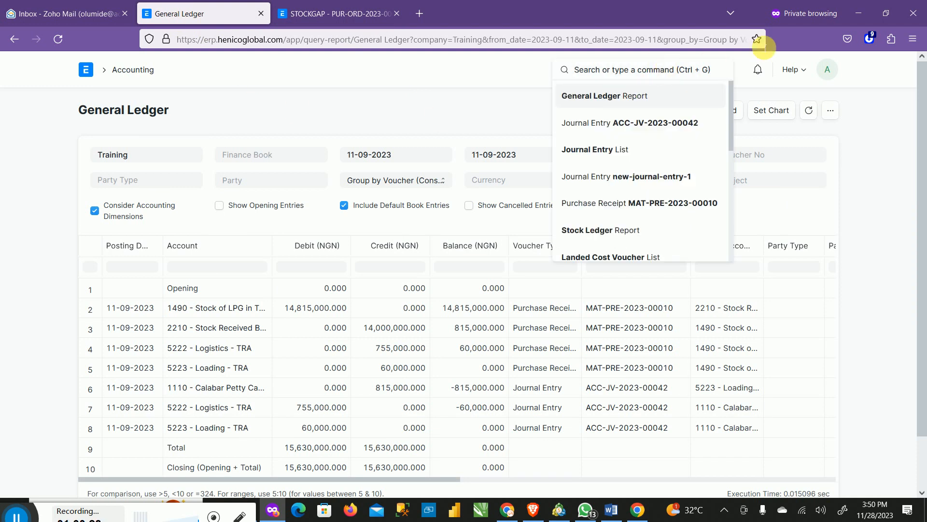
pyautogui.write('lan')
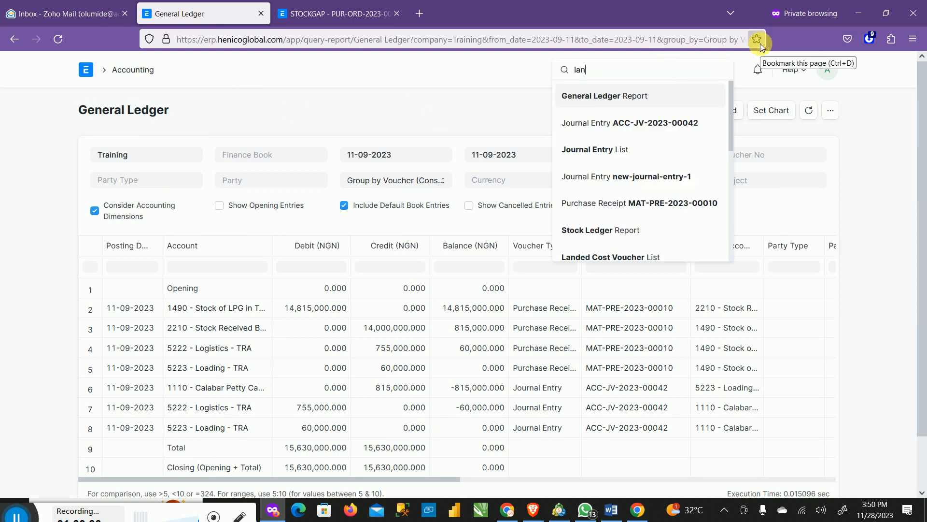
pyautogui.write('de')
pyautogui.write('d')
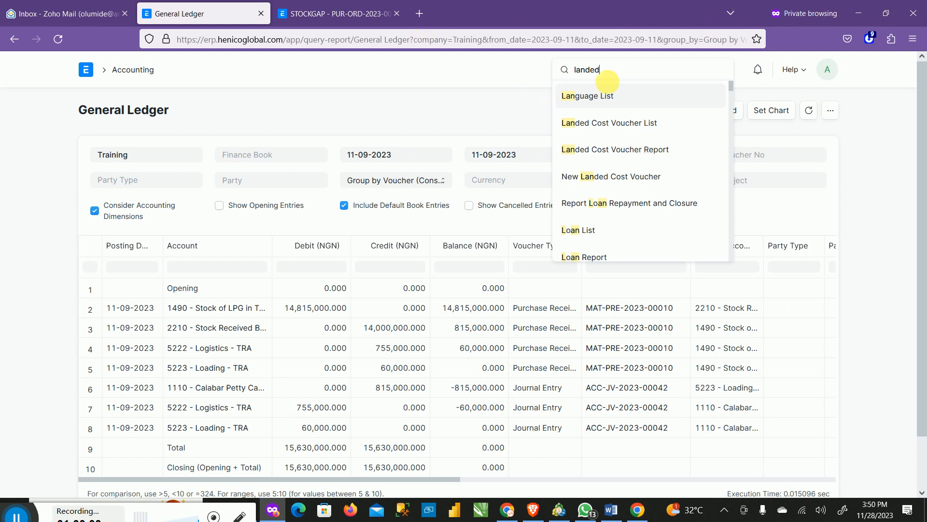
pyautogui.click(621, 99)
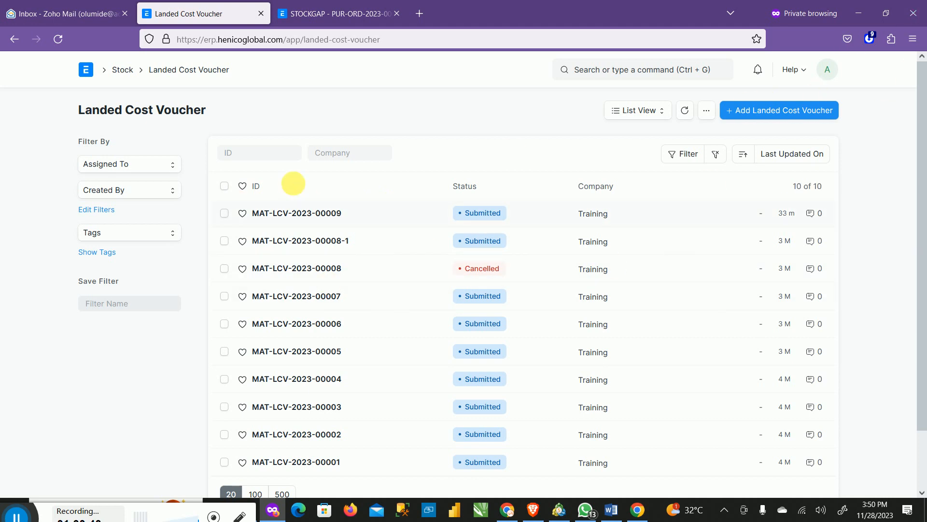
pyautogui.click(313, 212)
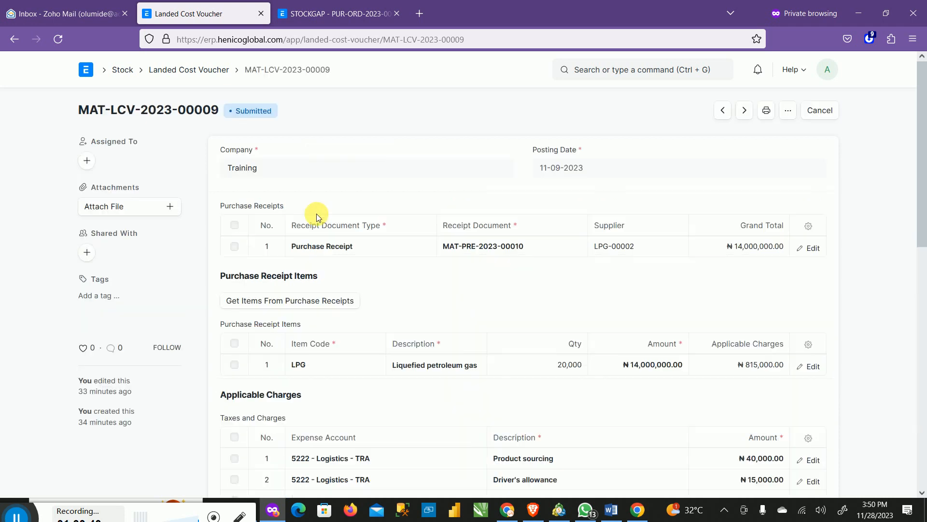
# Step: Examine the landed cost voucher's purchase receipt, LPG item, logistics and loading charges, and the basis for distributing them
pyautogui.scroll(-1, 501, 288)
pyautogui.scroll(1, 338, 285)
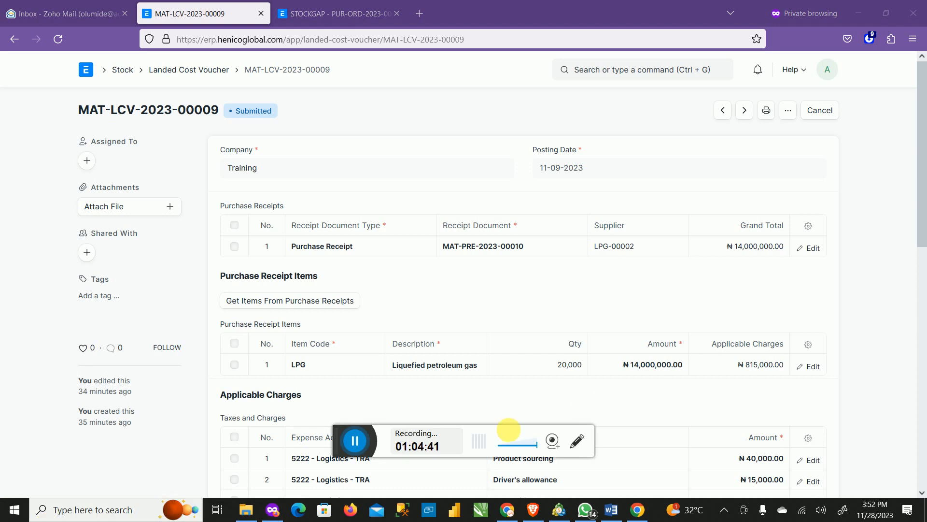
pyautogui.moveTo(337, 440); pyautogui.dragTo(19, 519)
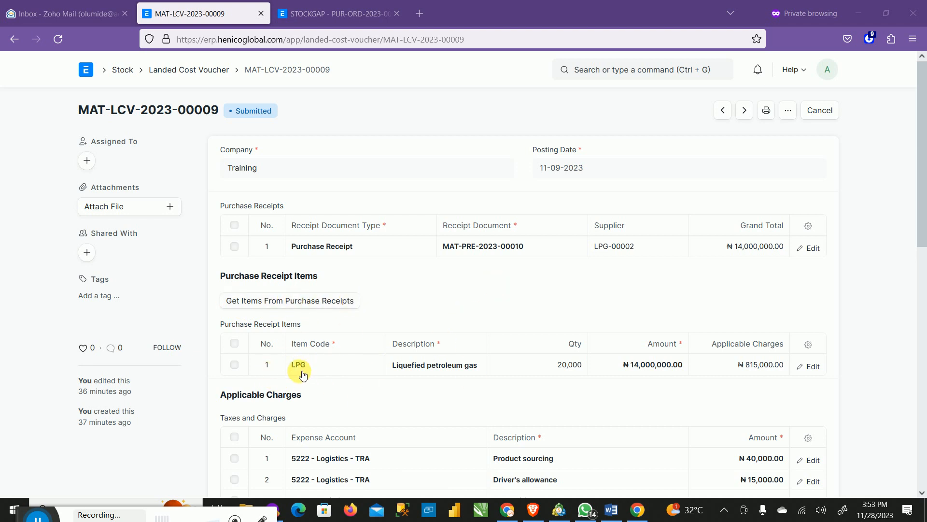
pyautogui.moveTo(309, 369)
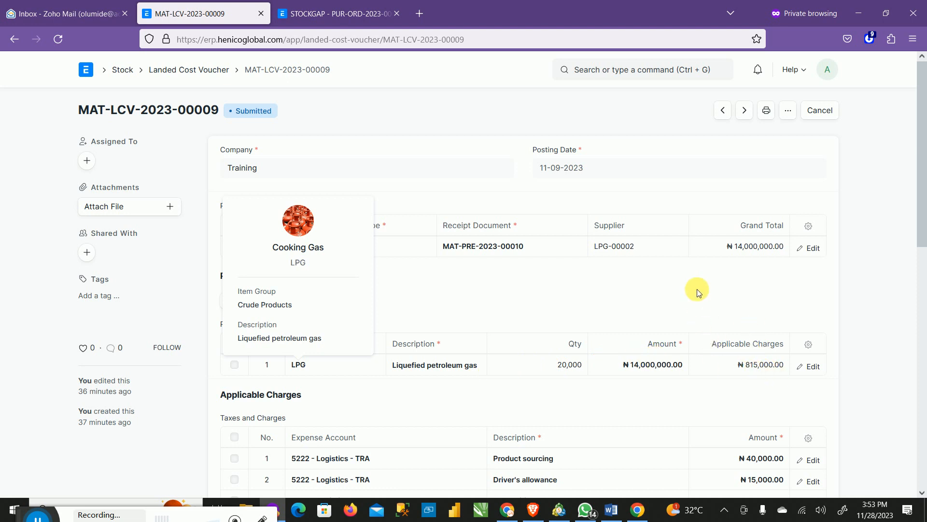
pyautogui.click(923, 203)
pyautogui.moveTo(922, 186); pyautogui.dragTo(244, 263)
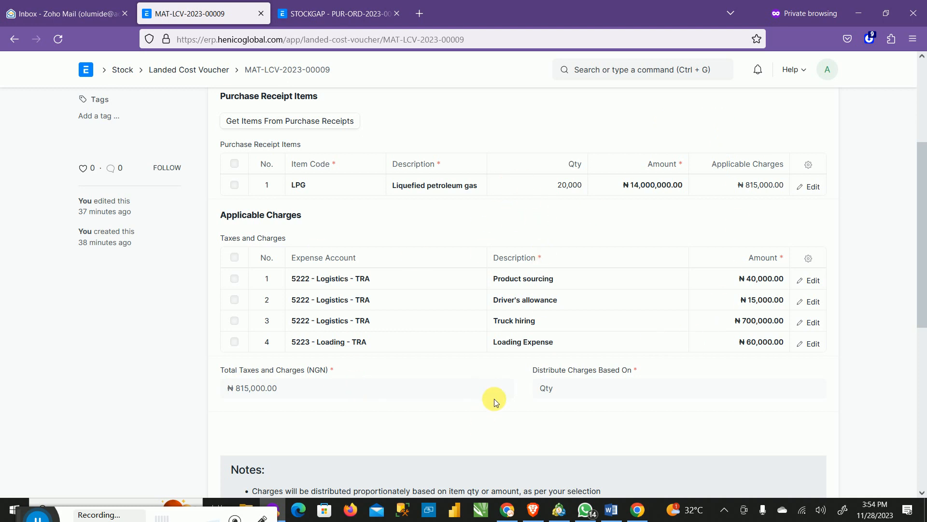
pyautogui.scroll(-7, 495, 401)
pyautogui.scroll(11, 539, 393)
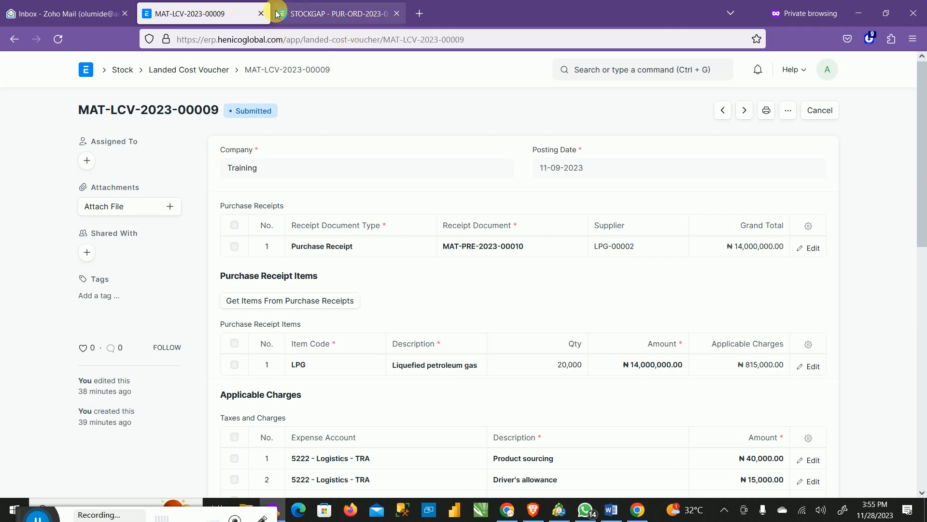
# Step: Find the submitted Calabar Petty Cash entry in the Journal Entry list and open it to review its postings
pyautogui.click(646, 72)
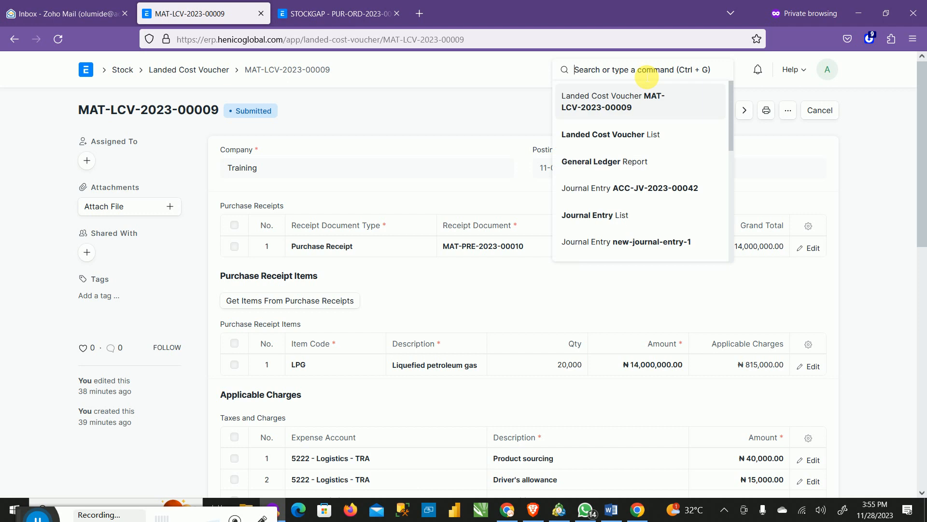
pyautogui.write('journal')
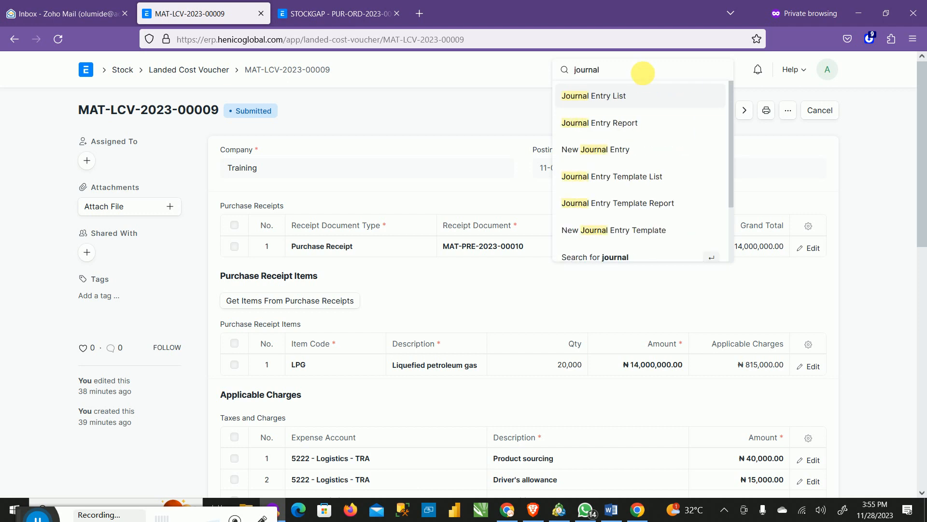
pyautogui.click(620, 96)
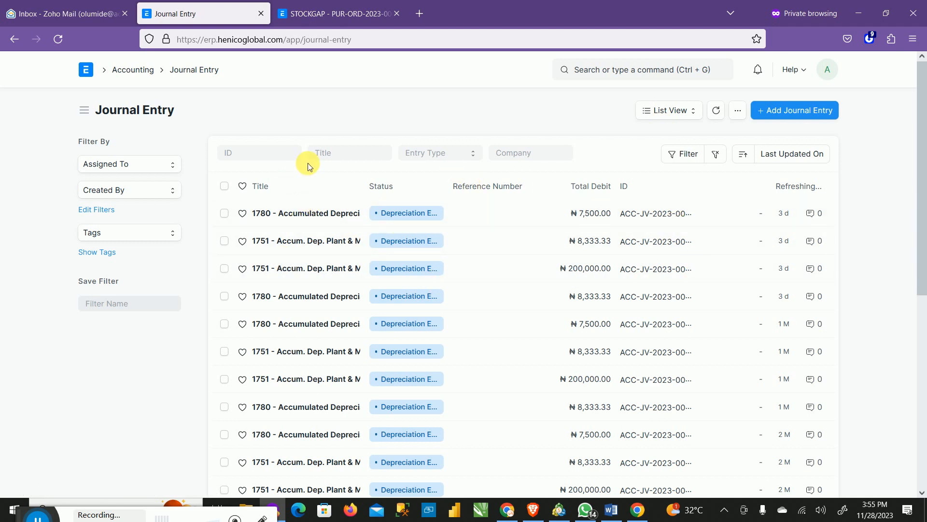
pyautogui.scroll(-5, 705, 236)
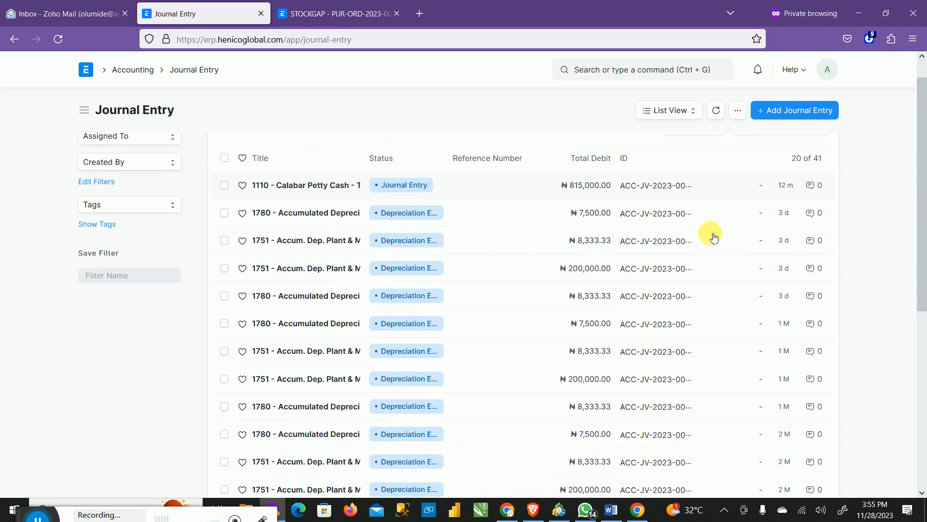
pyautogui.scroll(-5, 517, 245)
pyautogui.scroll(15, 517, 246)
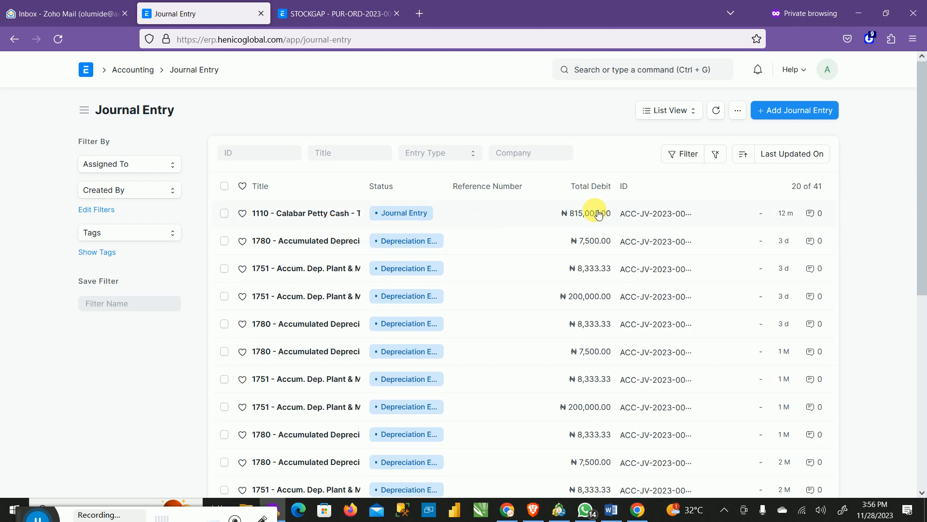
pyautogui.click(322, 218)
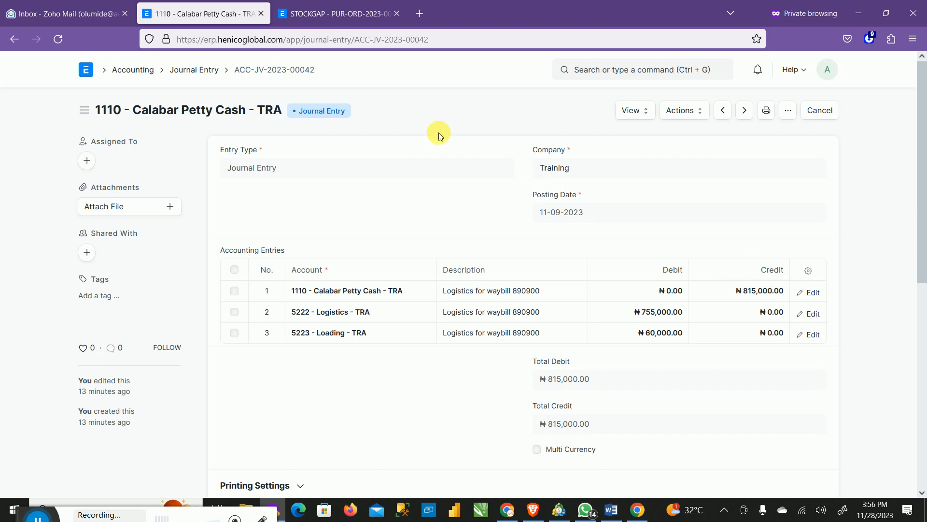
# Step: Reopen the STOCKGAP purchase order dated 01-09-2023 and create a purchase invoice from it
pyautogui.click(332, 17)
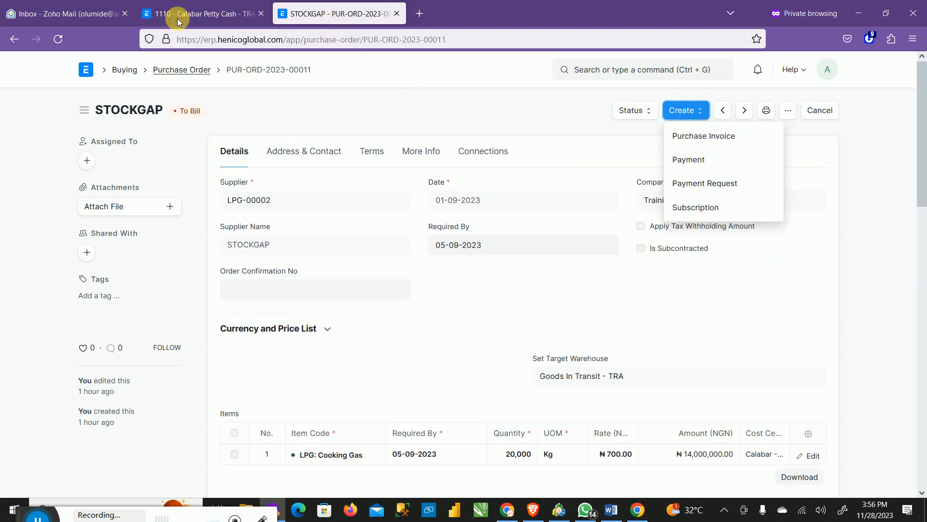
pyautogui.click(200, 73)
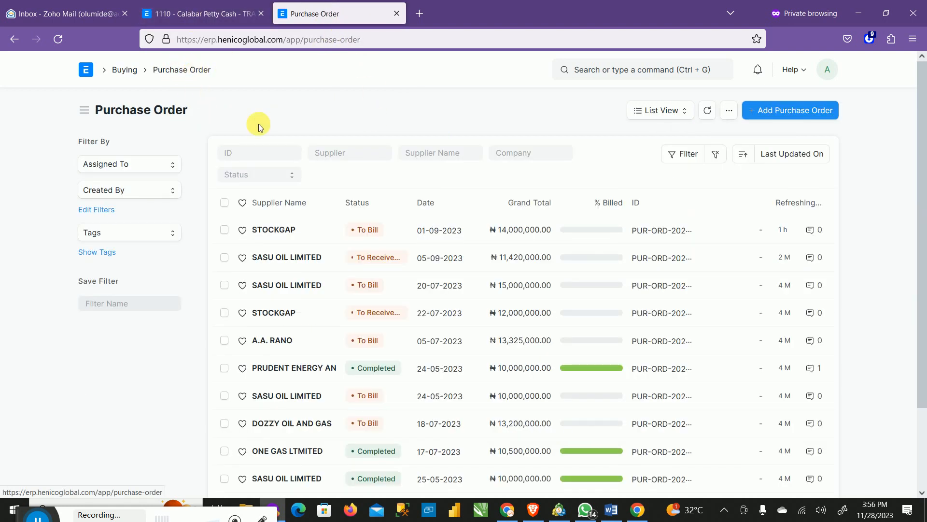
pyautogui.click(286, 229)
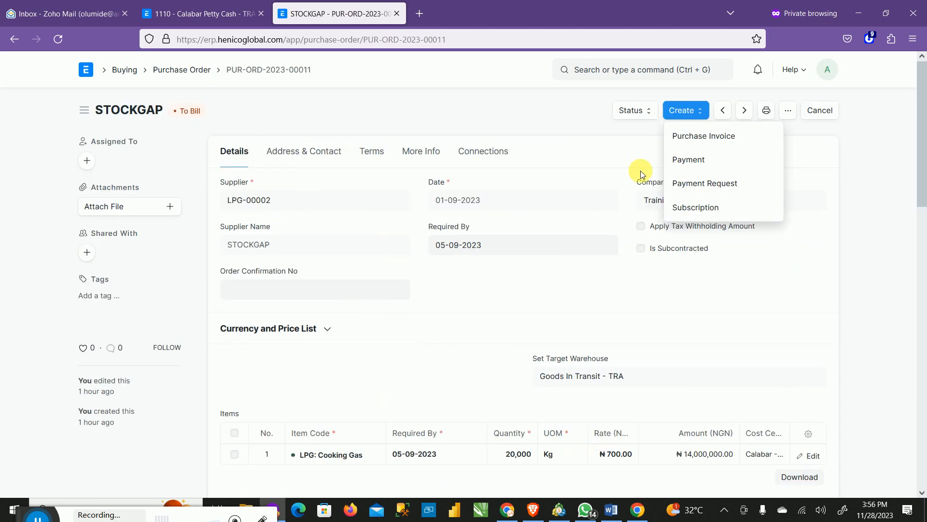
pyautogui.click(788, 115)
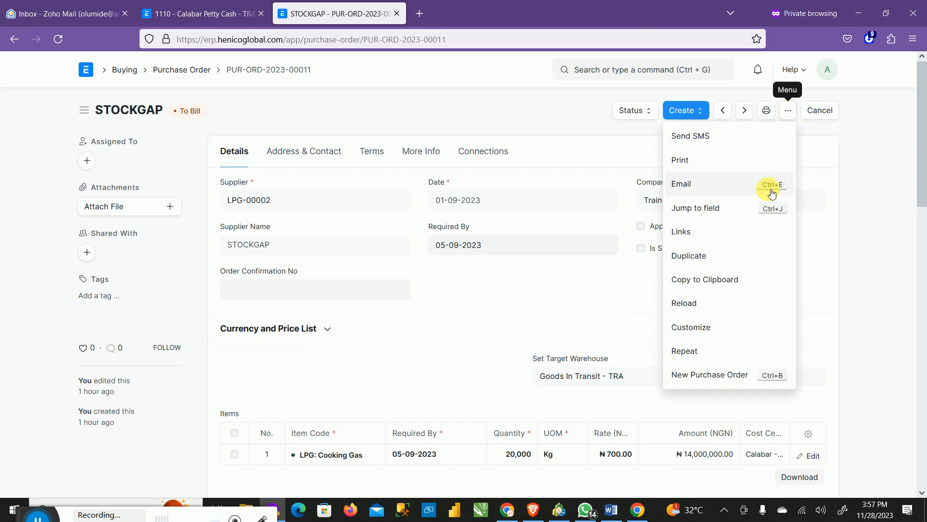
pyautogui.click(686, 113)
pyautogui.click(699, 112)
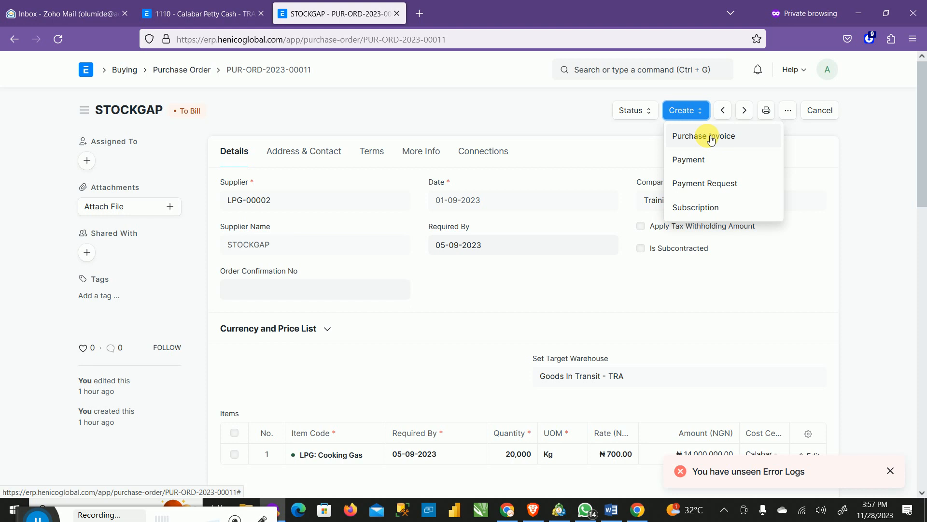
pyautogui.click(710, 137)
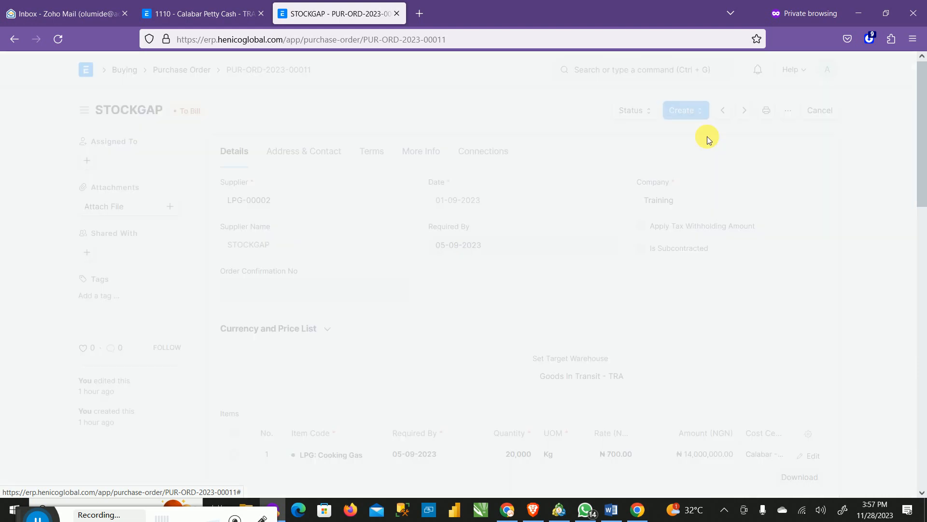
# Step: Enable editing of the new purchase invoice's posting date and time, set the date to 11-09-2023, and dismiss the payment schedule message
pyautogui.scroll(-4, 600, 227)
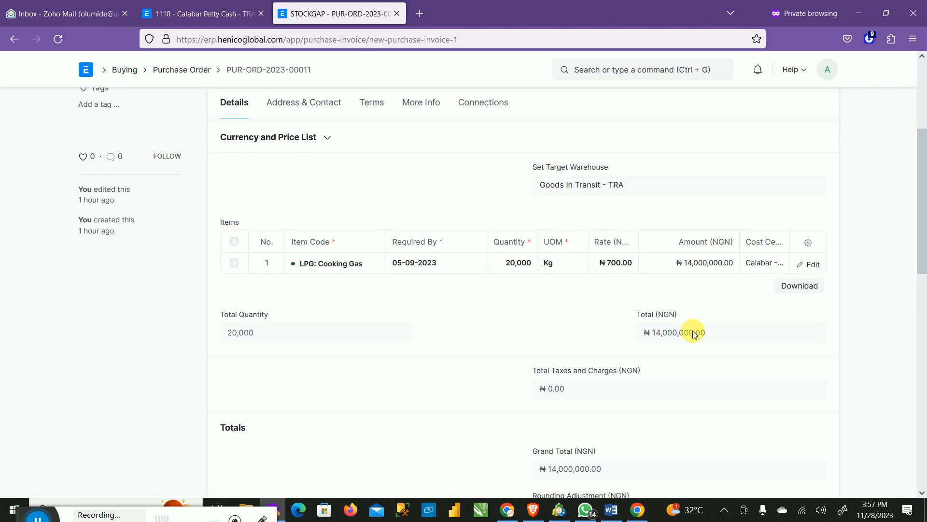
pyautogui.scroll(4, 683, 335)
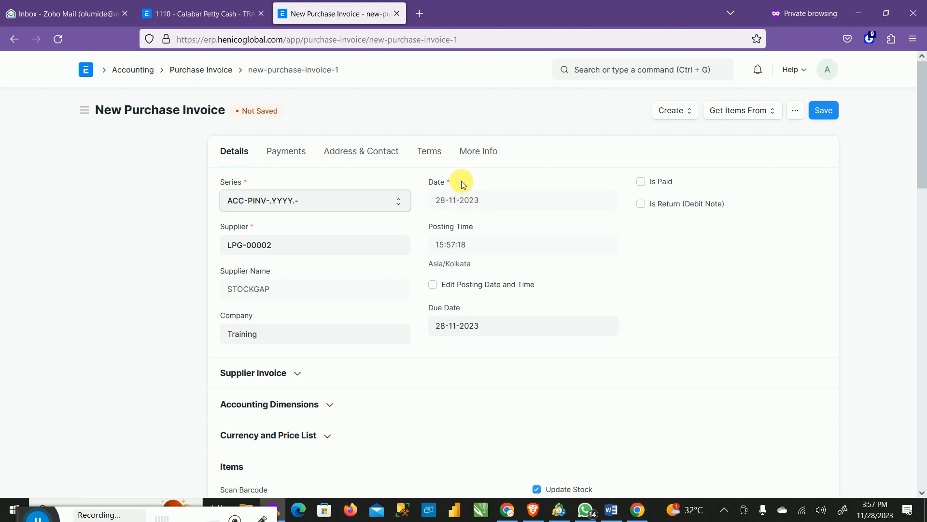
pyautogui.click(434, 290)
pyautogui.click(445, 286)
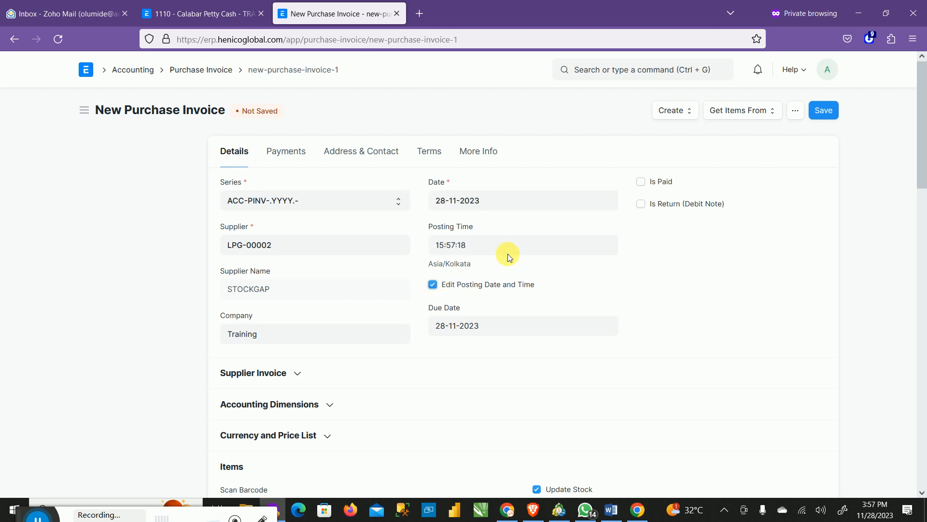
pyautogui.click(524, 205)
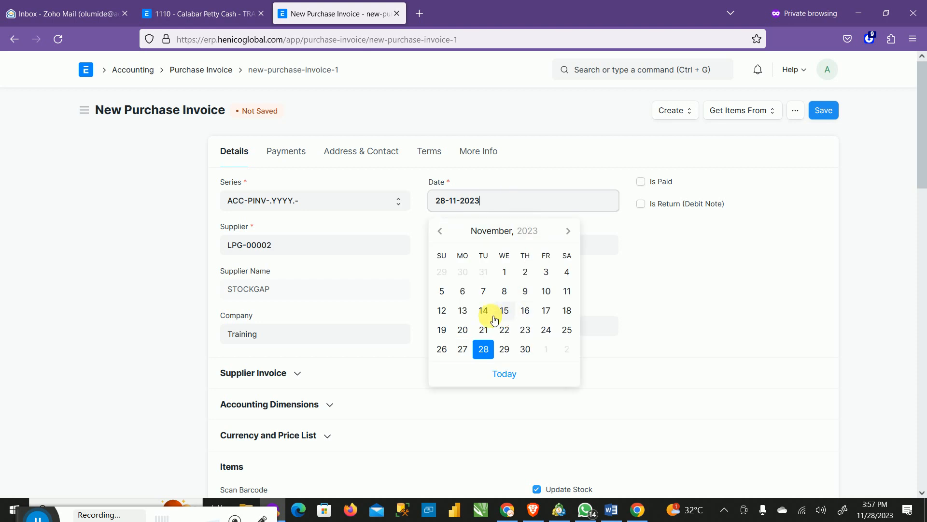
pyautogui.click(446, 234)
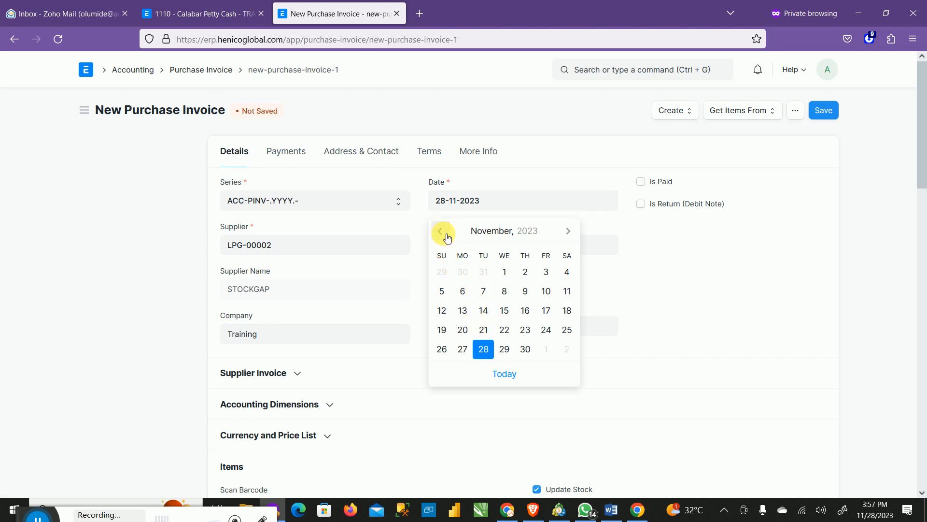
pyautogui.click(447, 236)
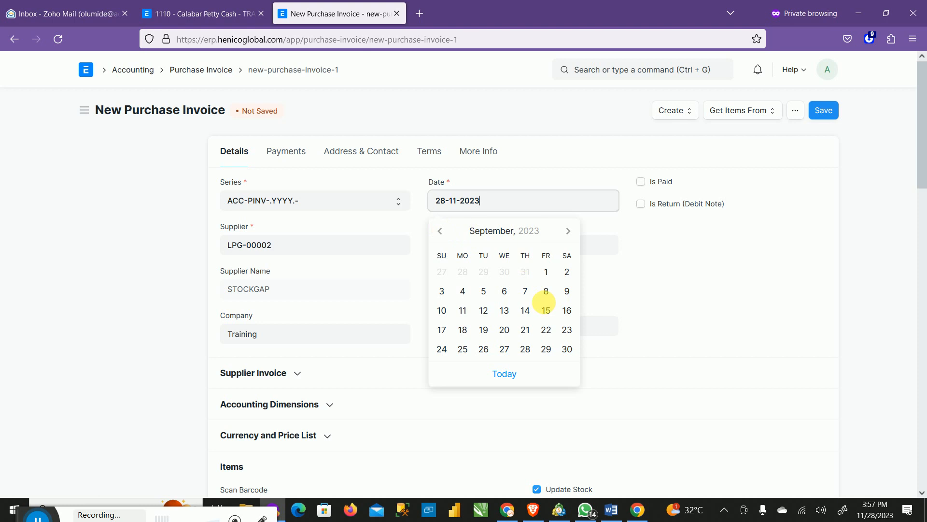
pyautogui.click(464, 313)
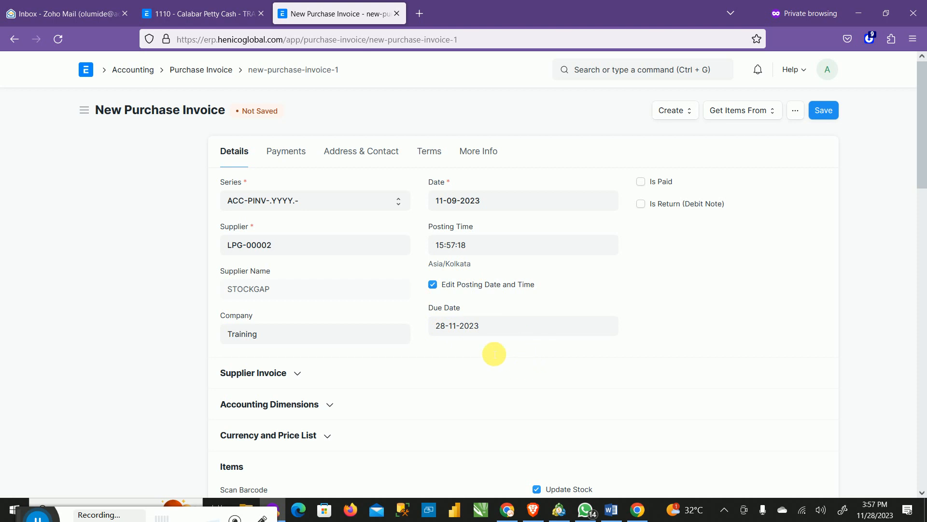
pyautogui.scroll(-3, 493, 294)
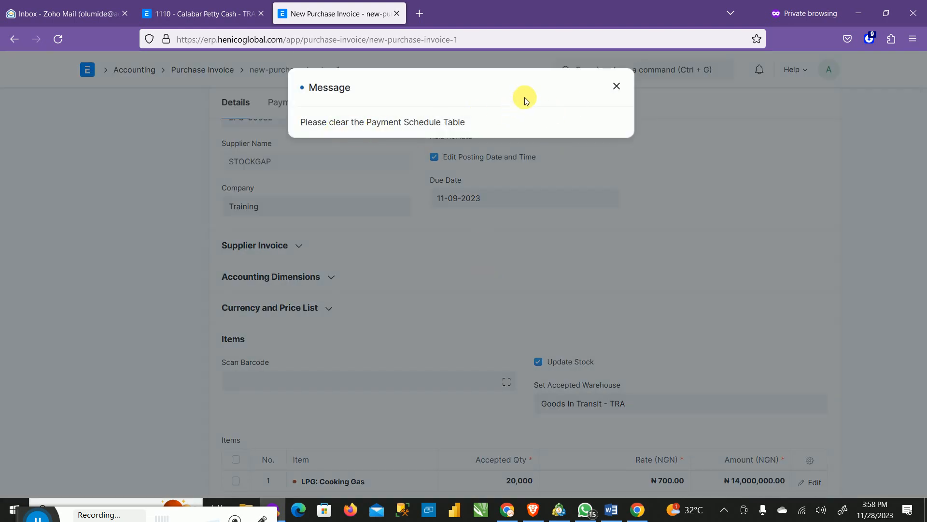
pyautogui.click(616, 86)
pyautogui.scroll(3, 702, 216)
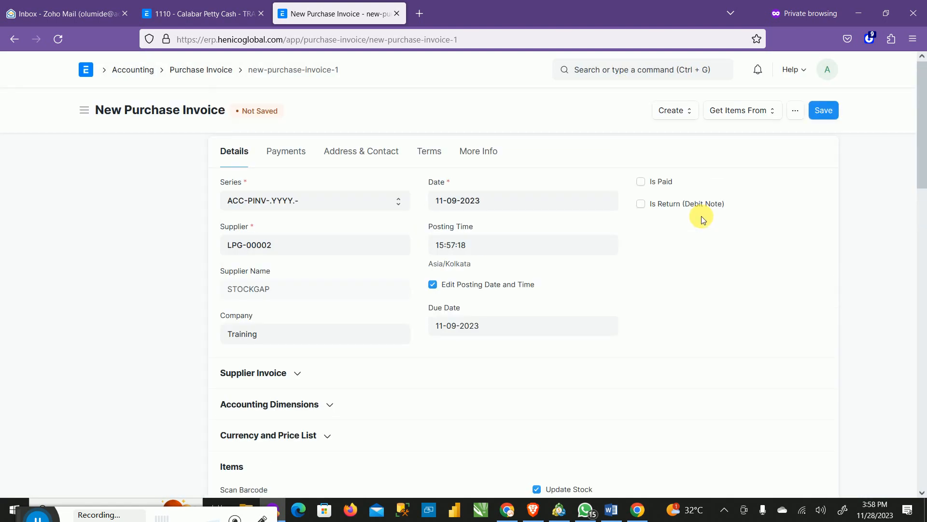
# Step: Turn off Update Stock in the Items section of the purchase invoice
pyautogui.scroll(-4, 702, 215)
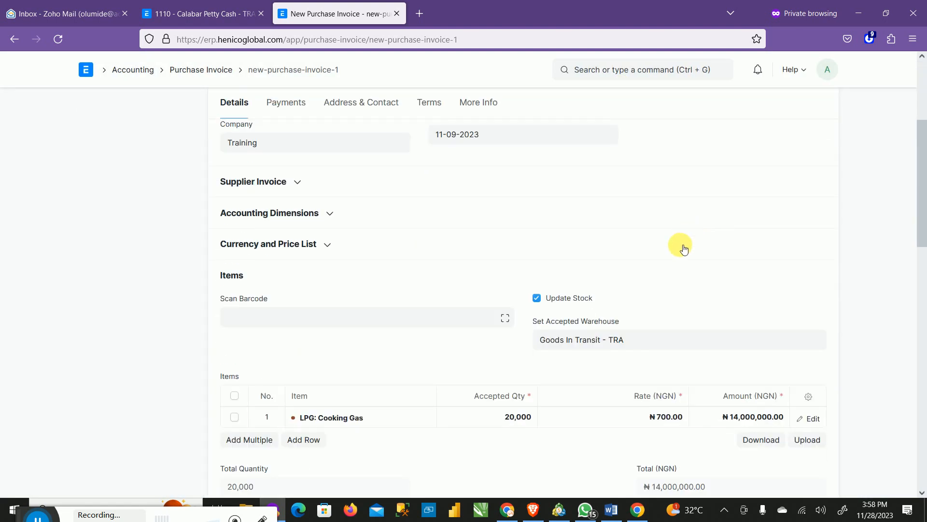
pyautogui.scroll(3, 675, 281)
pyautogui.scroll(-2, 671, 295)
pyautogui.scroll(-3, 669, 302)
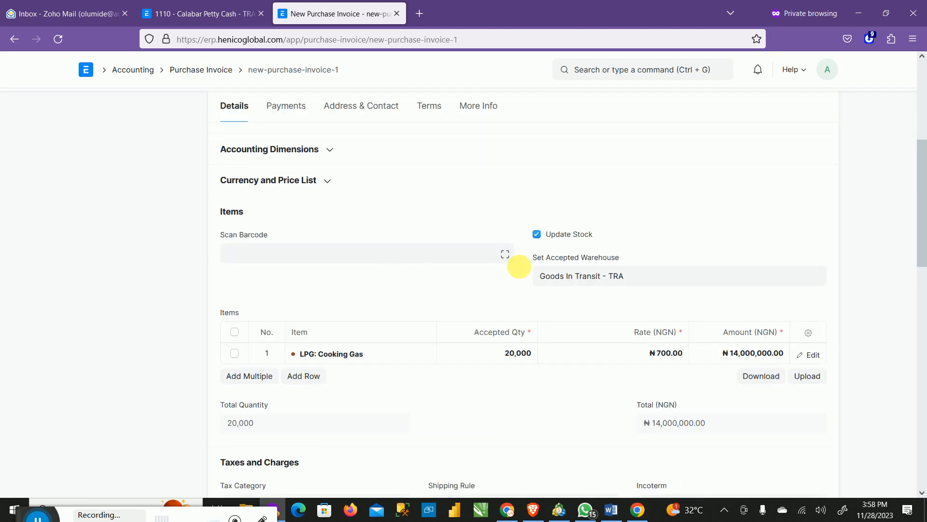
pyautogui.click(540, 236)
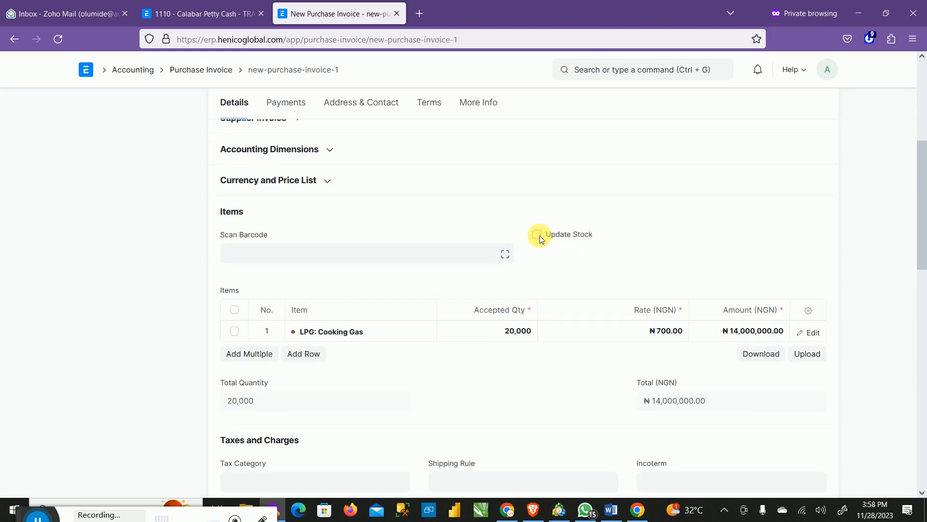
pyautogui.click(633, 234)
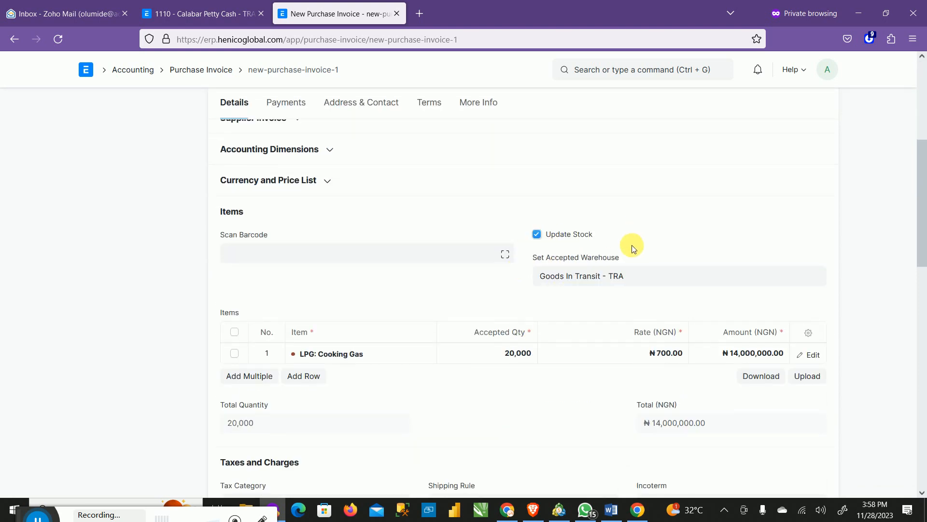
pyautogui.click(539, 236)
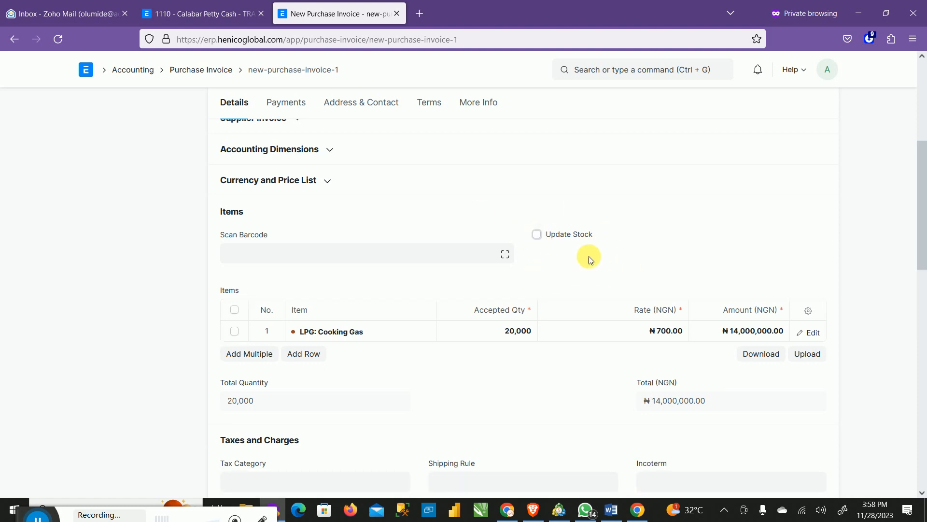
# Step: Review the purchase invoice's supplier, company, posting and due dates, and the LPG item's quantity, rate and amount
pyautogui.scroll(5, 588, 256)
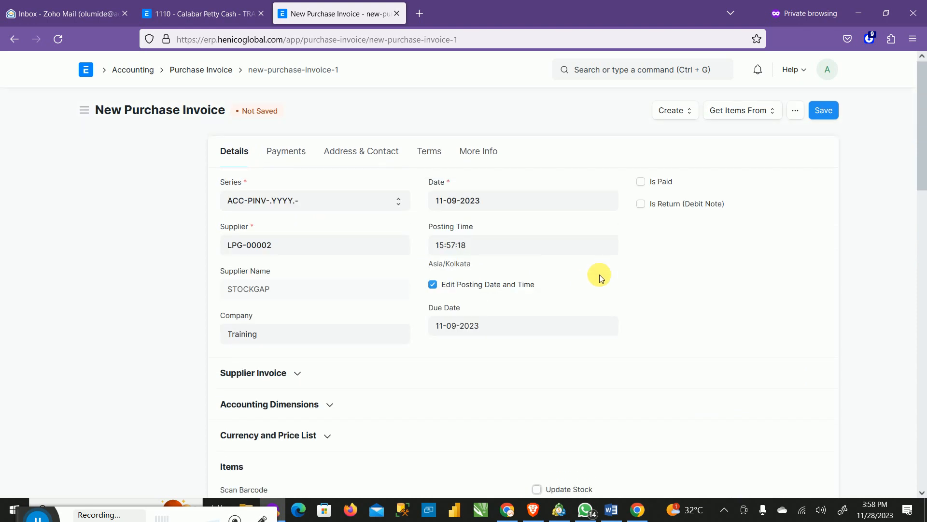
pyautogui.scroll(-4, 556, 343)
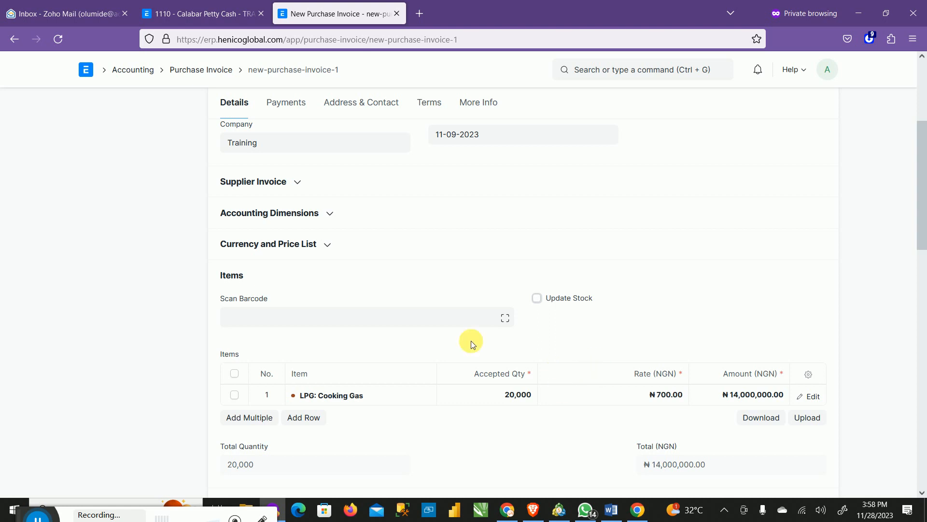
pyautogui.scroll(3, 529, 303)
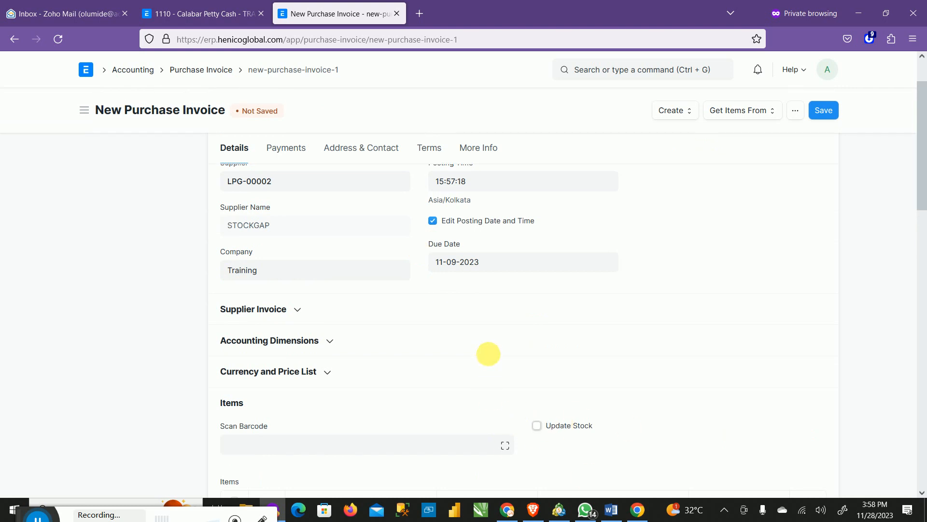
pyautogui.scroll(2, 490, 353)
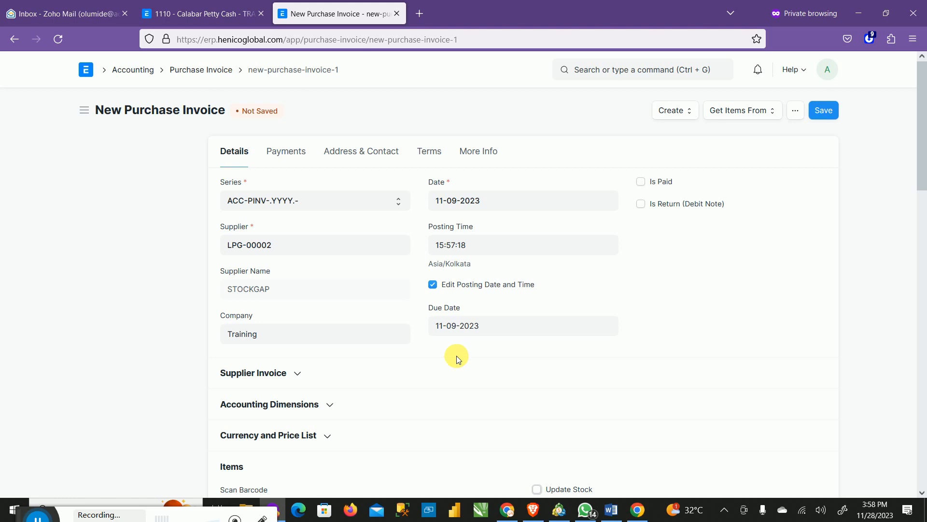
pyautogui.scroll(-3, 452, 367)
pyautogui.scroll(3, 455, 338)
pyautogui.scroll(-2, 444, 362)
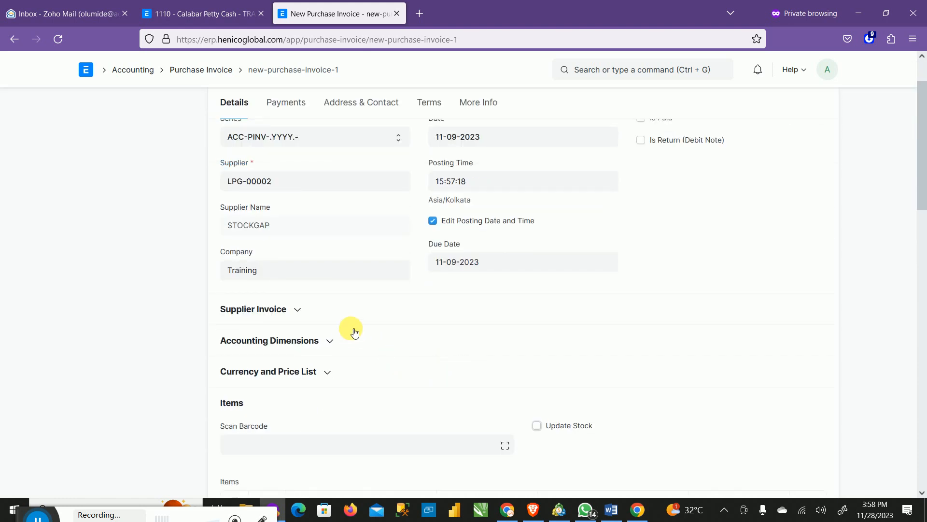
pyautogui.scroll(-4, 346, 337)
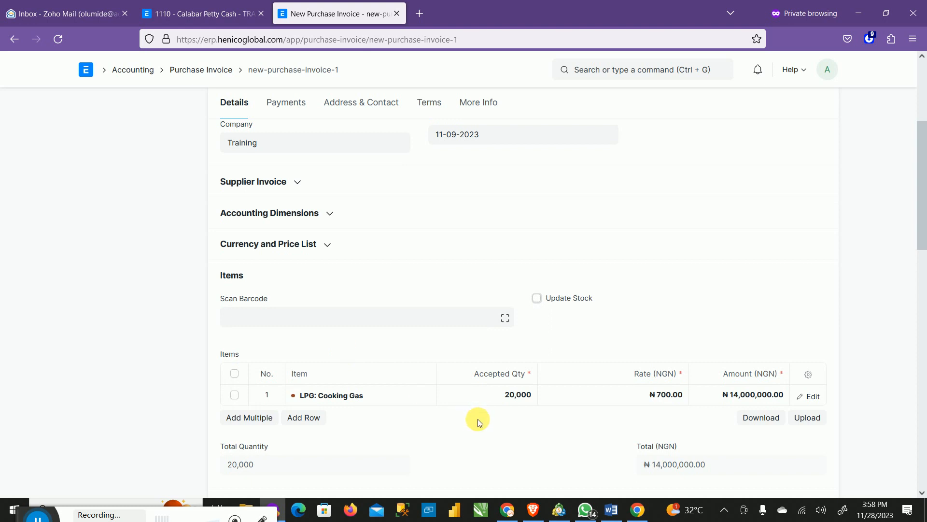
pyautogui.scroll(-4, 501, 409)
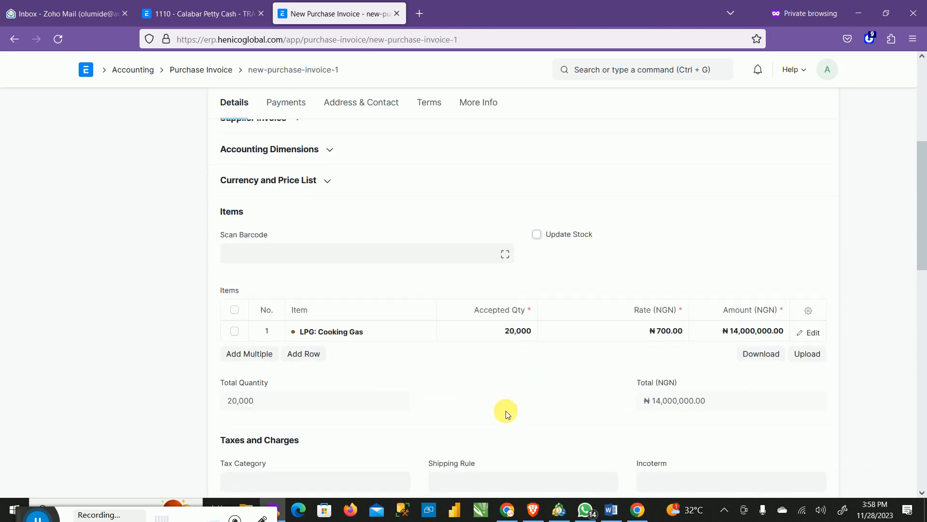
pyautogui.scroll(8, 459, 397)
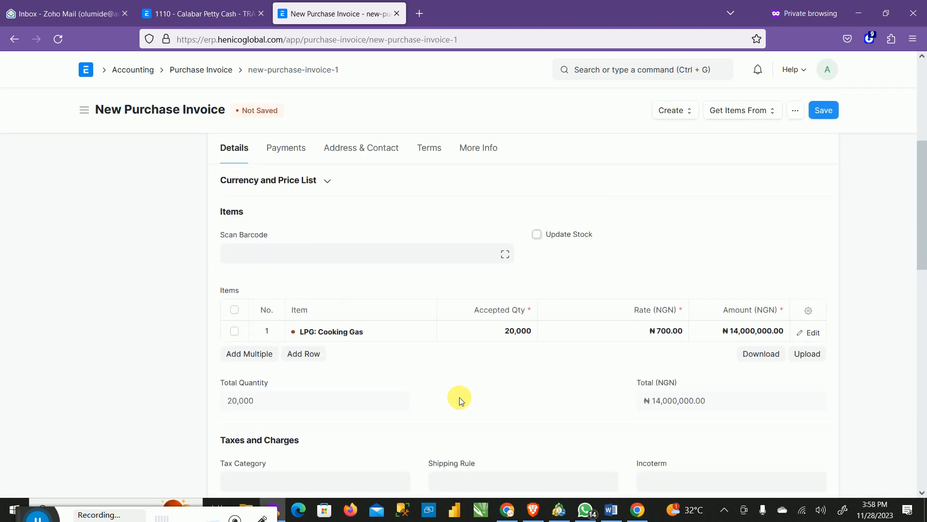
# Step: Examine the supplier invoice number and date fields, the taxes and charges, and the totals of the purchase invoice
pyautogui.click(295, 312)
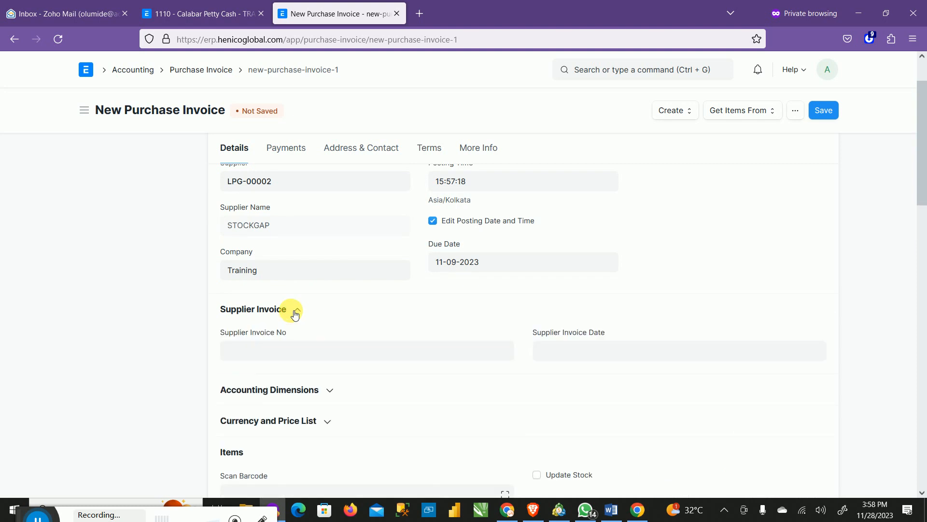
pyautogui.click(295, 312)
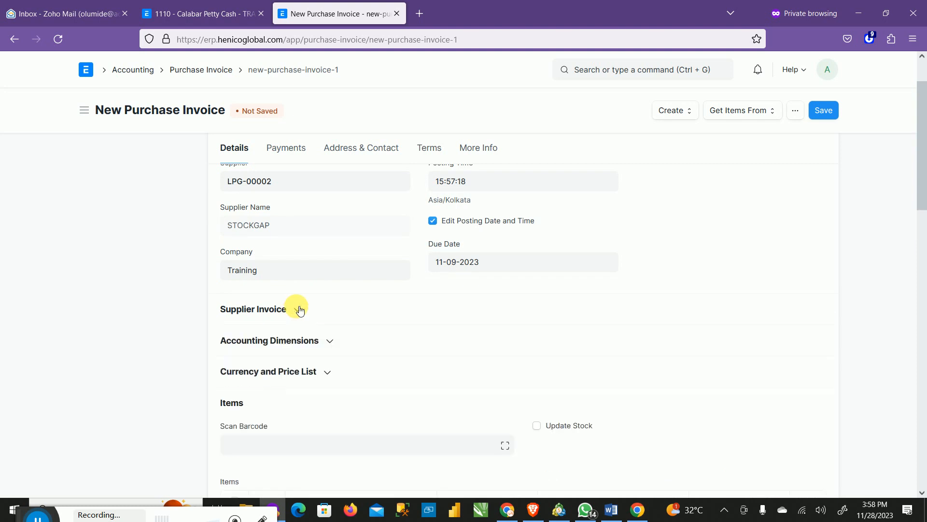
pyautogui.click(296, 313)
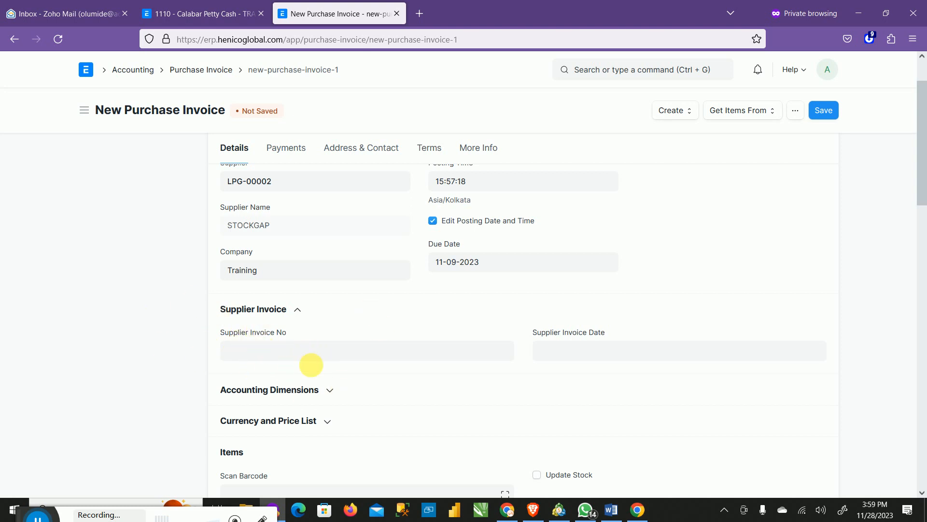
pyautogui.click(299, 309)
pyautogui.scroll(2, 589, 288)
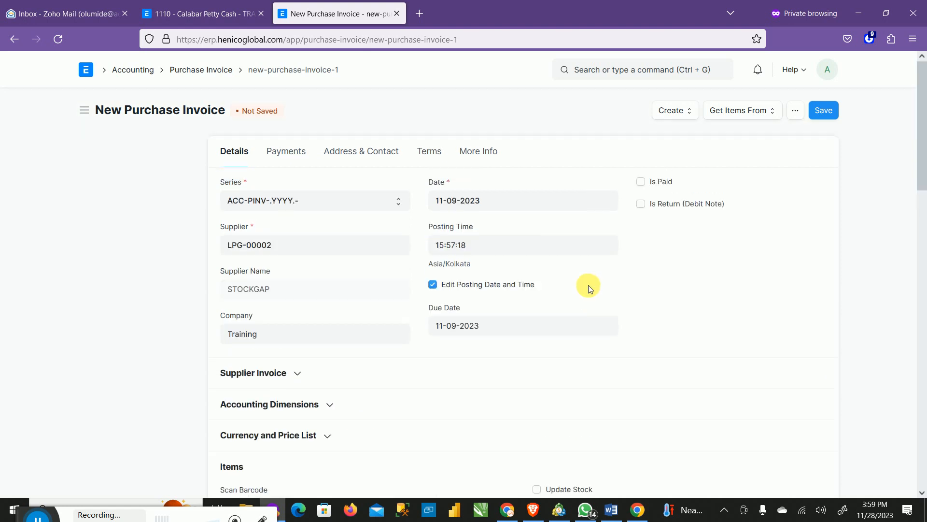
pyautogui.scroll(-5, 589, 295)
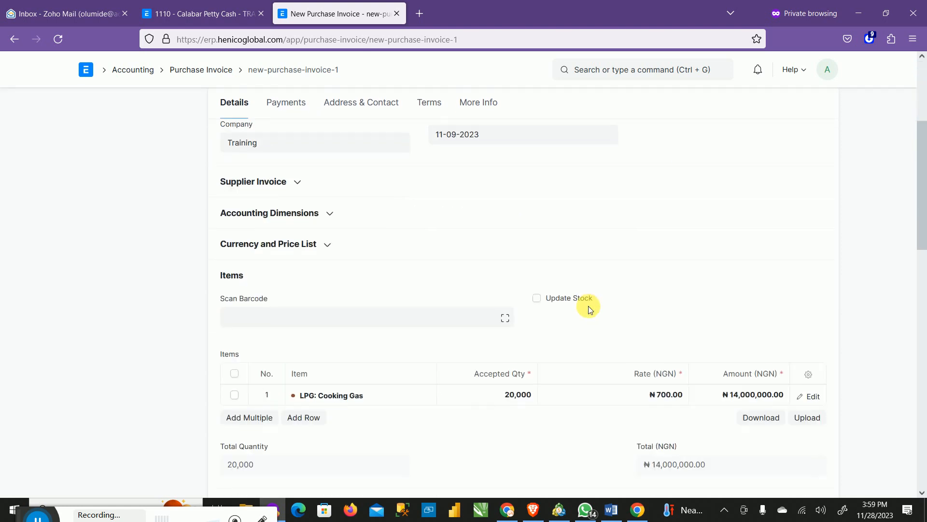
pyautogui.scroll(-4, 565, 326)
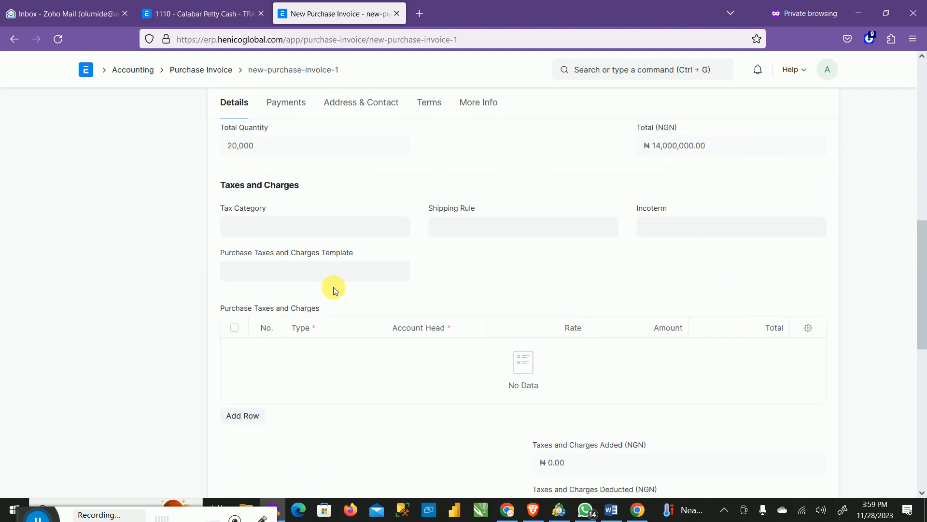
pyautogui.scroll(-4, 425, 332)
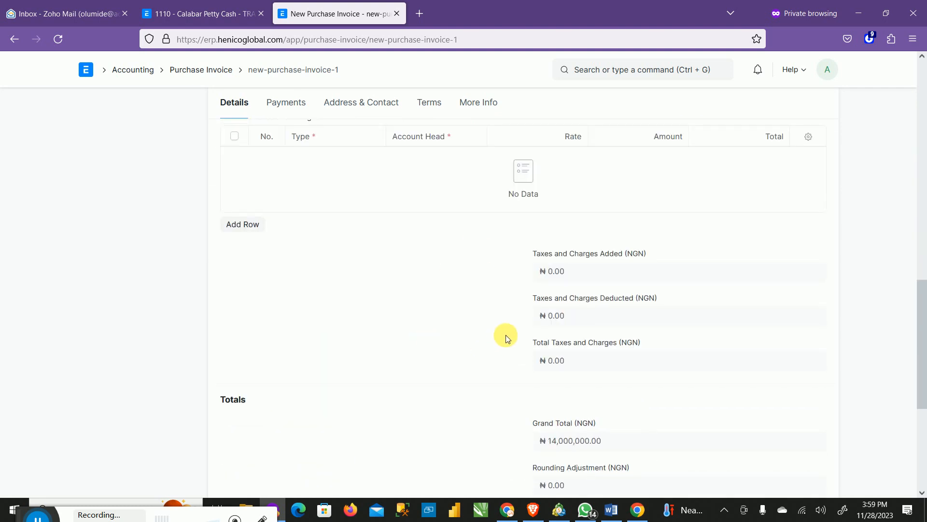
pyautogui.scroll(-3, 504, 339)
pyautogui.scroll(15, 507, 338)
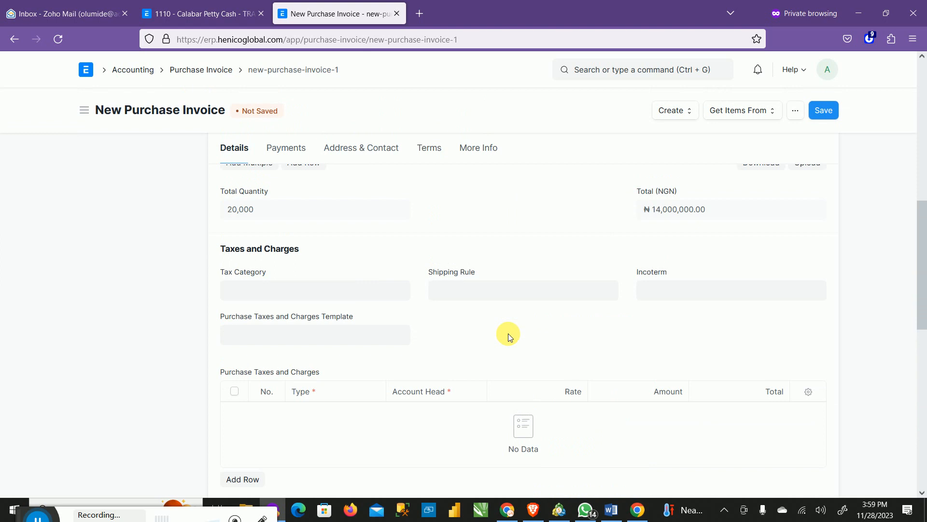
pyautogui.scroll(2, 508, 337)
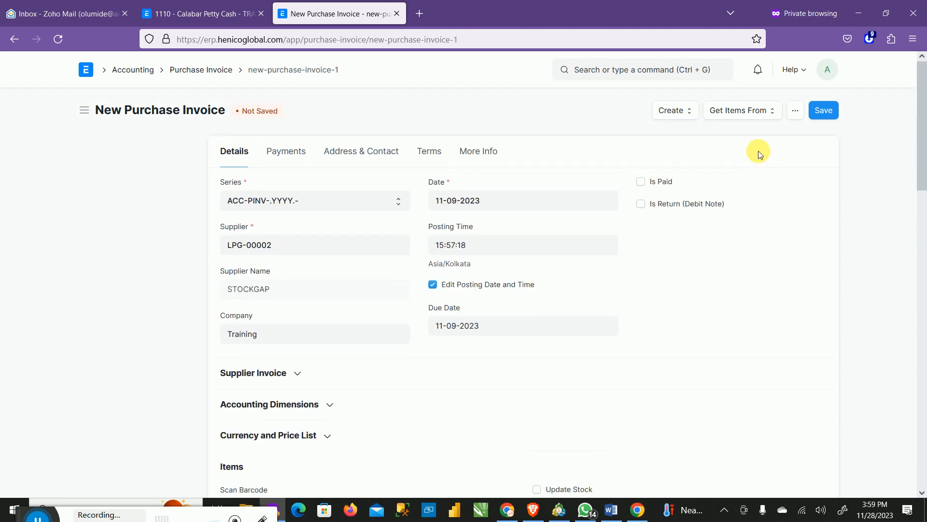
# Step: Save the STOCKGAP purchase invoice and submit it permanently
pyautogui.click(831, 112)
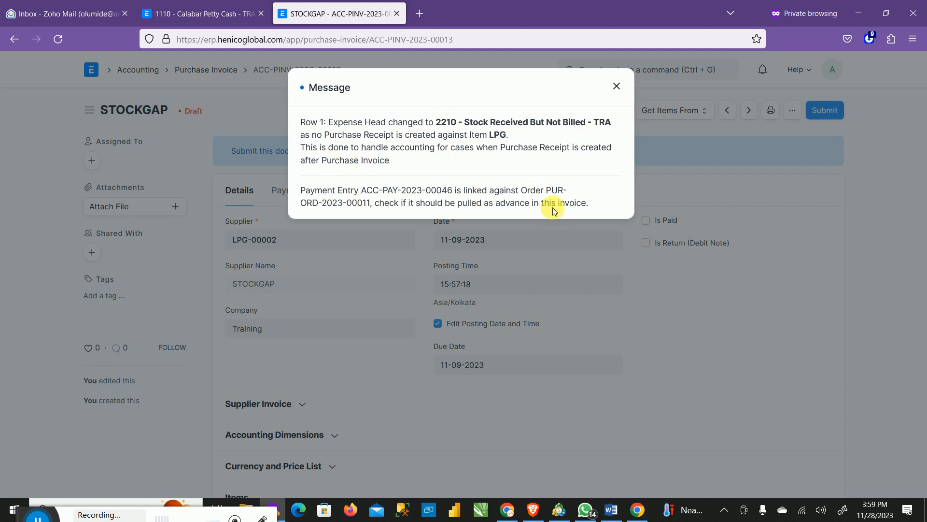
pyautogui.click(616, 86)
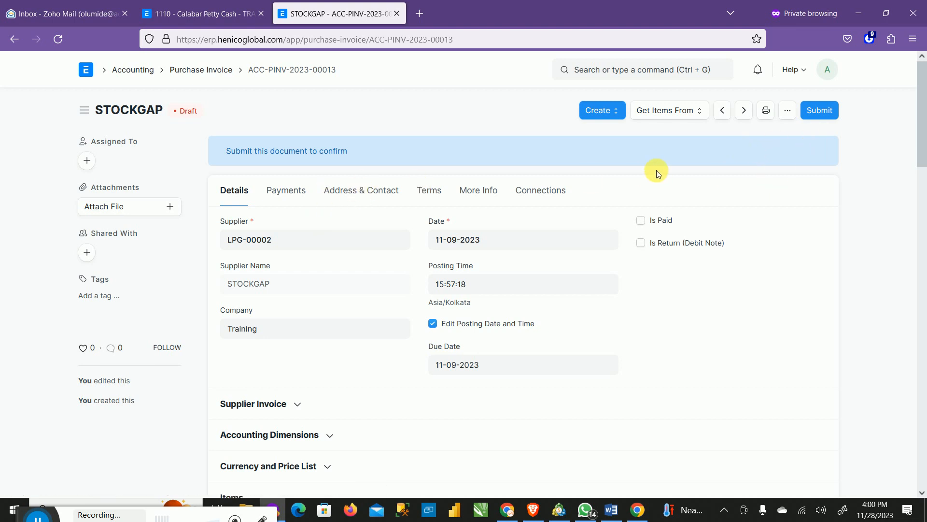
pyautogui.click(824, 110)
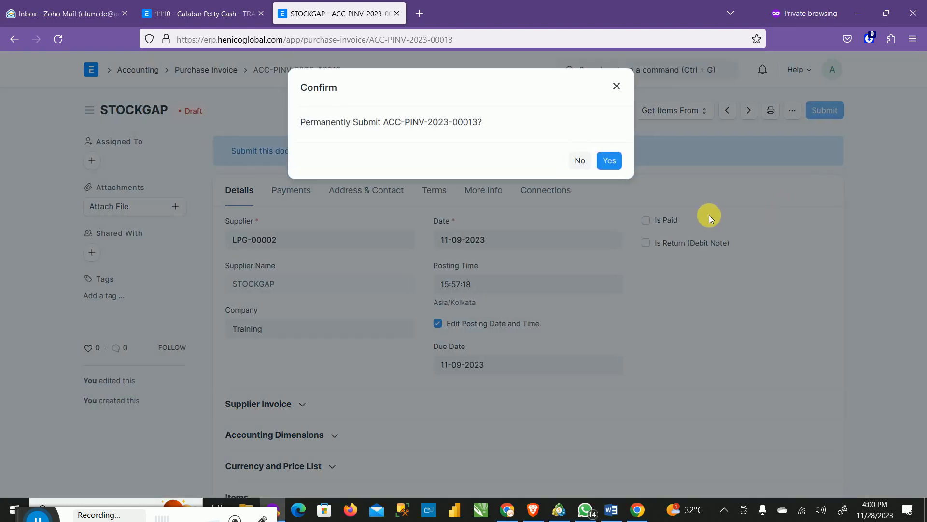
pyautogui.click(611, 159)
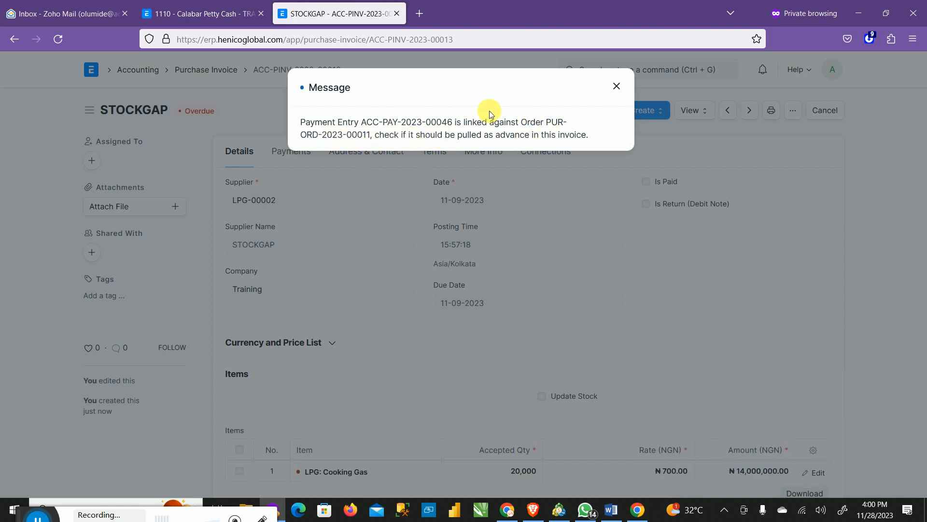
# Step: Dismiss the advance payment message and review the submitted purchase invoice's item, taxes and charges, and totals
pyautogui.click(616, 88)
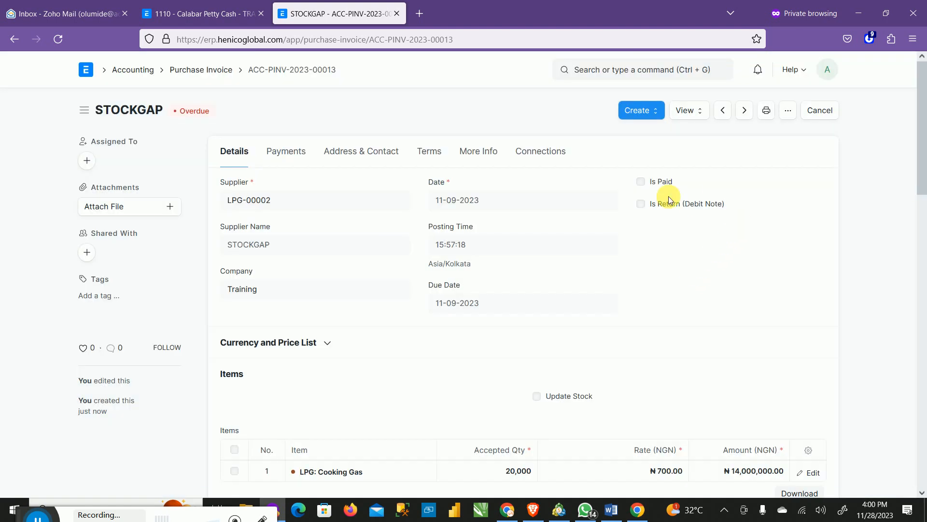
pyautogui.scroll(-5, 681, 320)
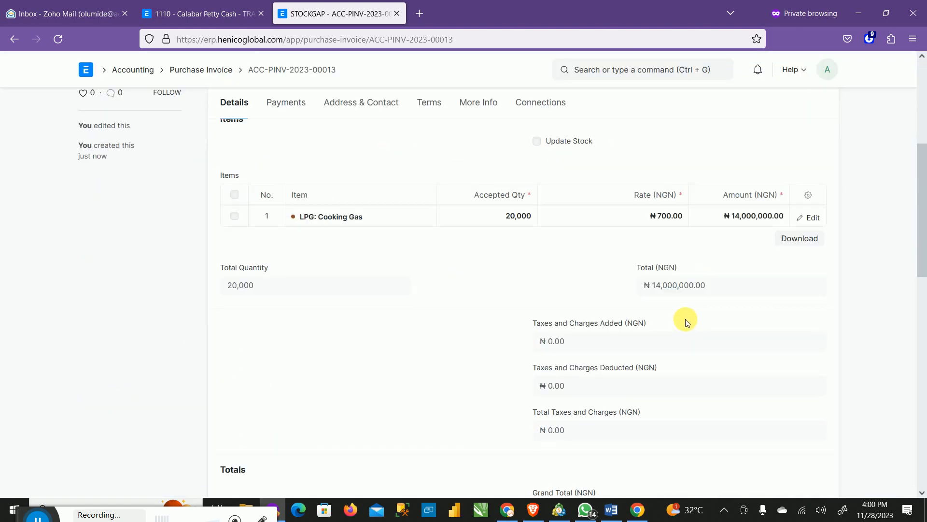
pyautogui.scroll(-5, 691, 308)
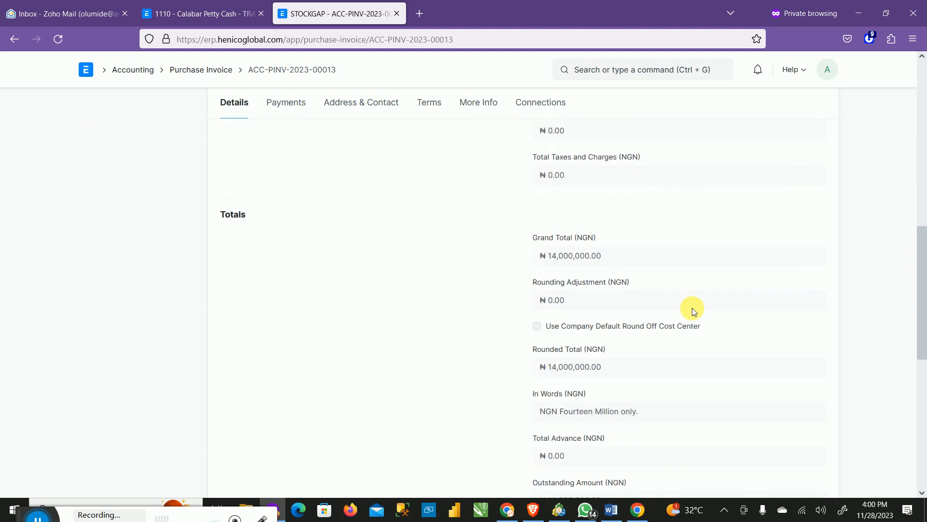
pyautogui.scroll(-2, 691, 308)
pyautogui.scroll(12, 692, 311)
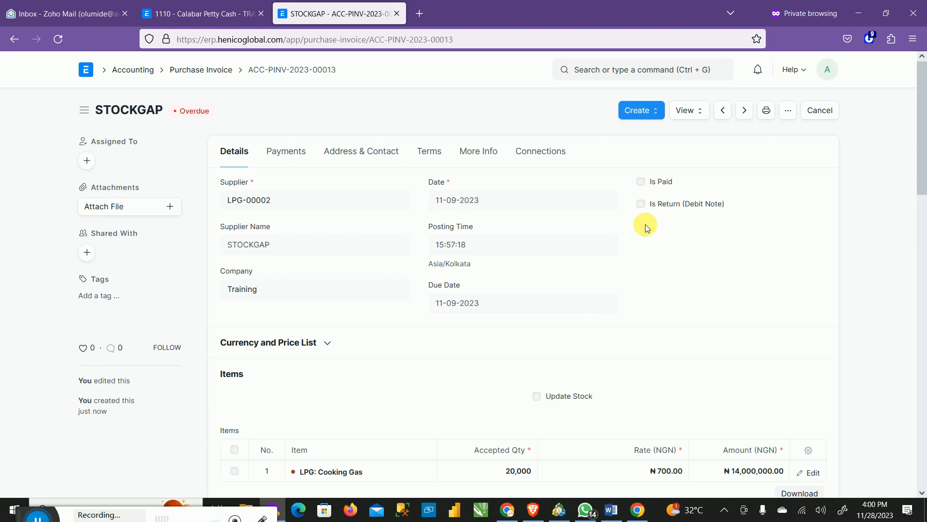
# Step: Show the accounting ledger of the submitted purchase invoice and widen the Account column to read the full account names
pyautogui.click(699, 112)
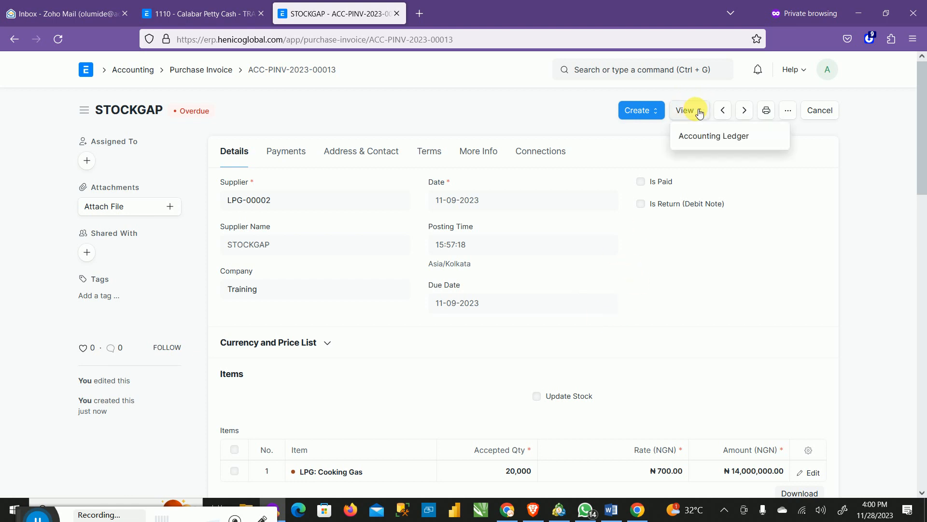
pyautogui.click(733, 150)
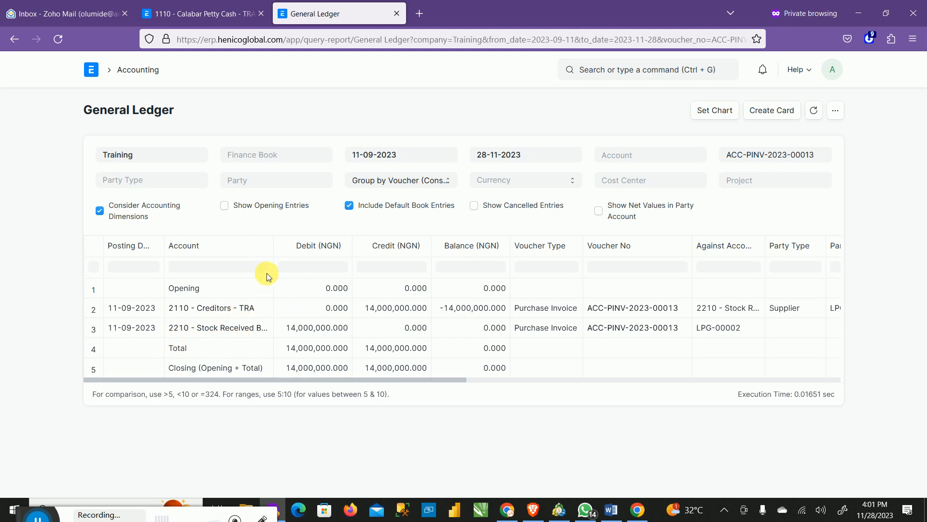
pyautogui.moveTo(274, 246); pyautogui.dragTo(350, 264)
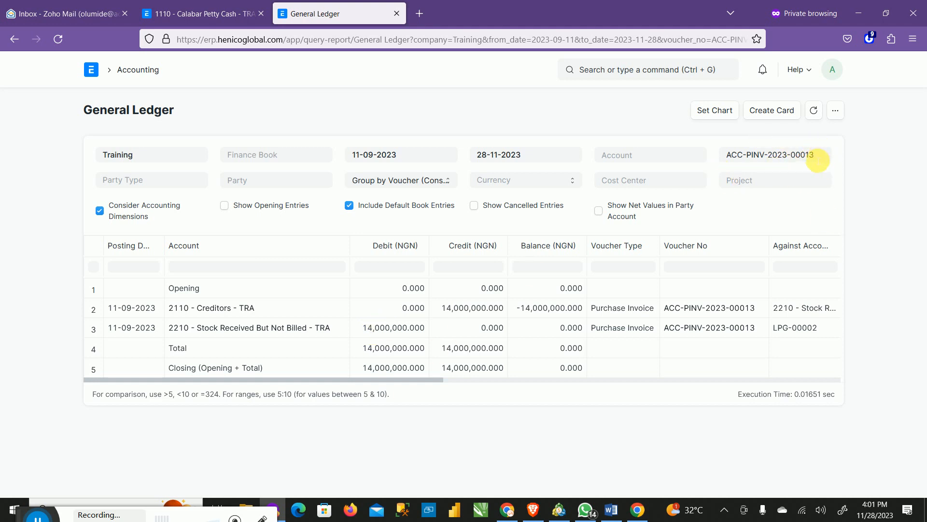
# Step: Clear the voucher number filter of the General Ledger and set its end date to 11-09-2023
pyautogui.click(818, 157)
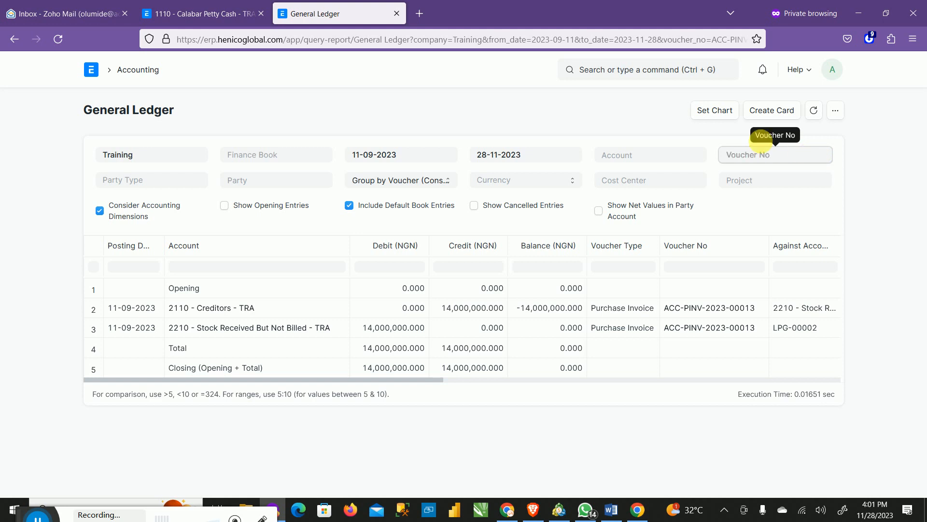
pyautogui.click(537, 155)
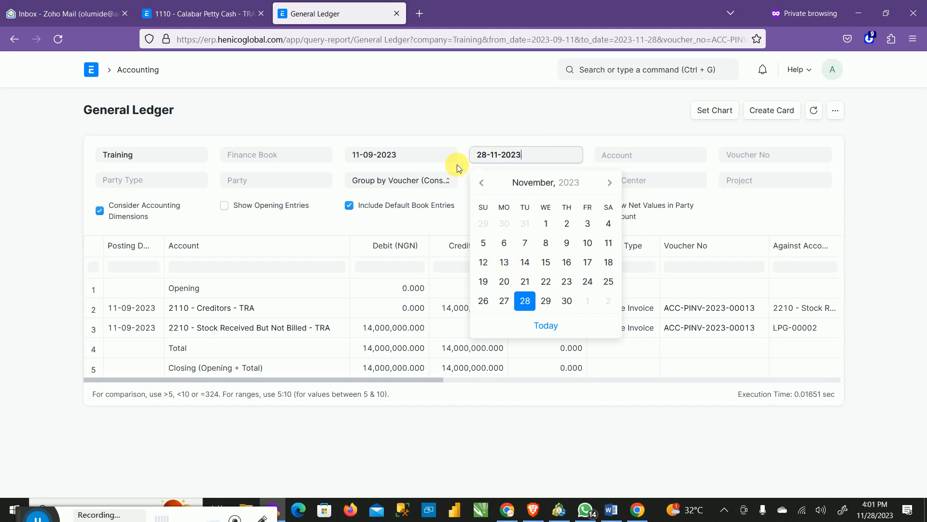
pyautogui.click(482, 183)
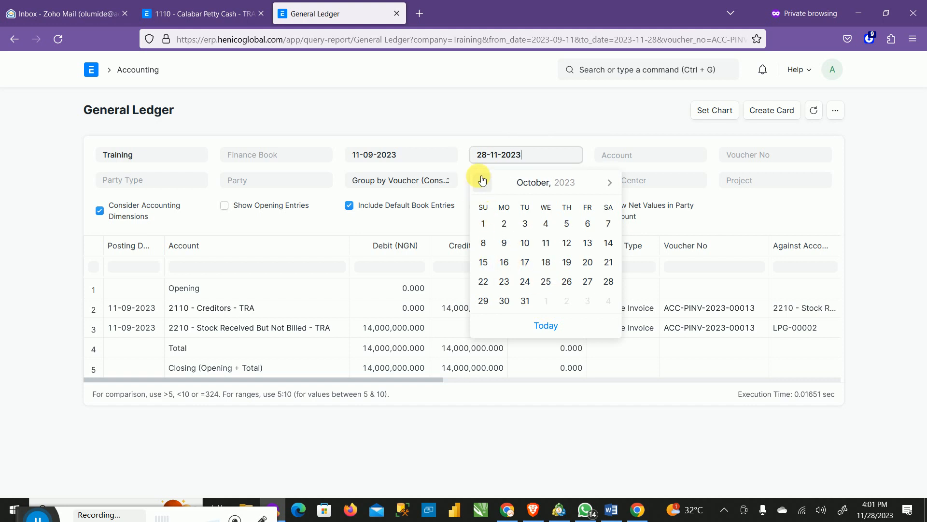
pyautogui.click(488, 191)
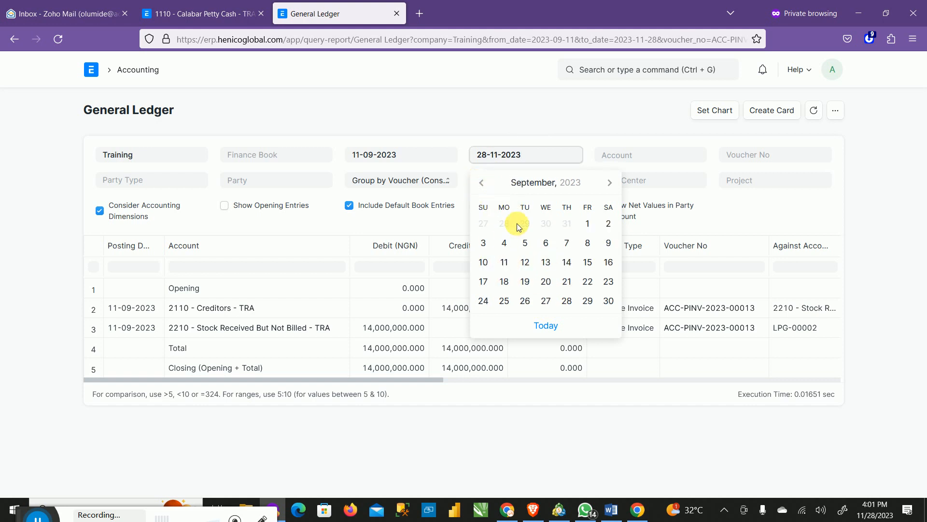
pyautogui.click(509, 264)
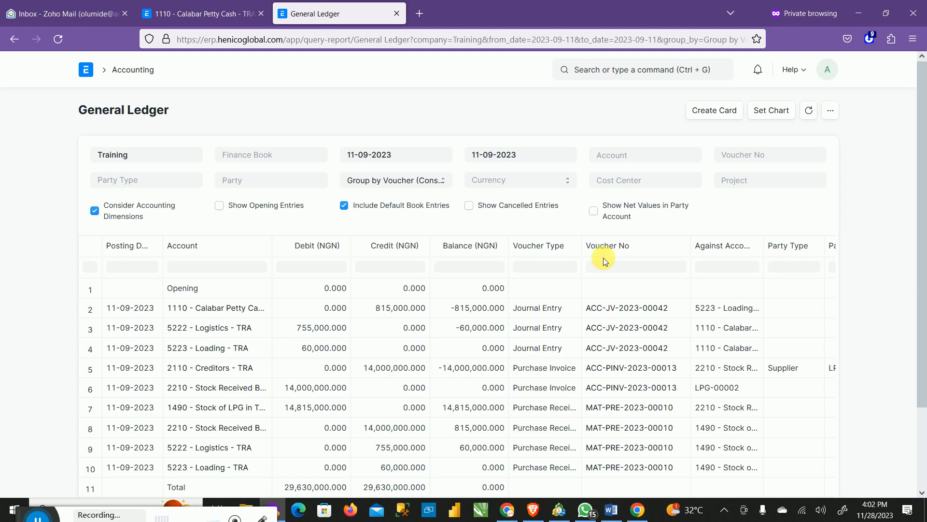
# Step: Widen the Voucher Type column and review the day's ledger entries down to the total and closing rows
pyautogui.moveTo(583, 241); pyautogui.dragTo(636, 244)
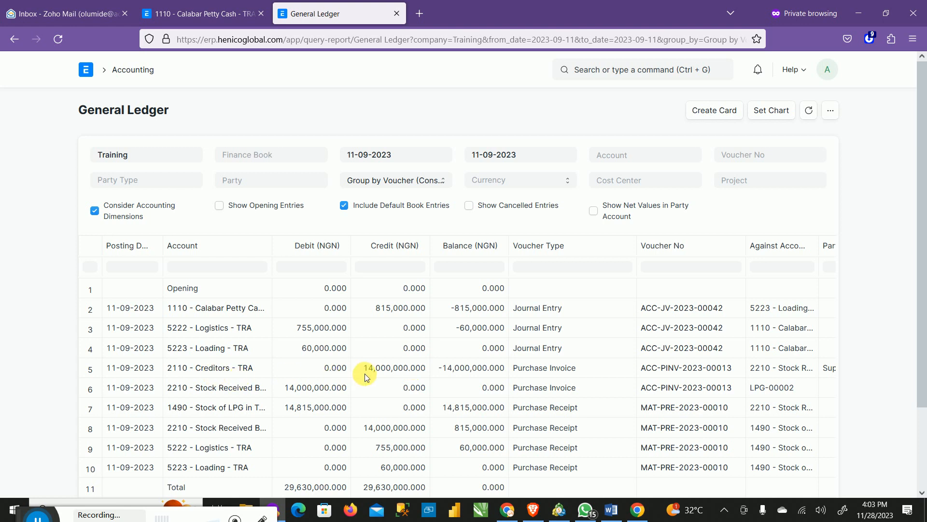
pyautogui.scroll(-2, 393, 439)
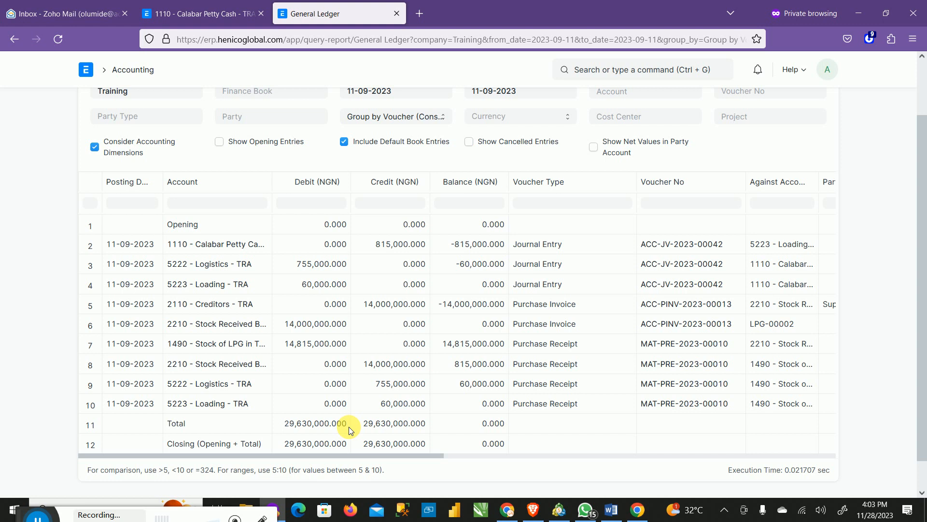
pyautogui.scroll(2, 593, 293)
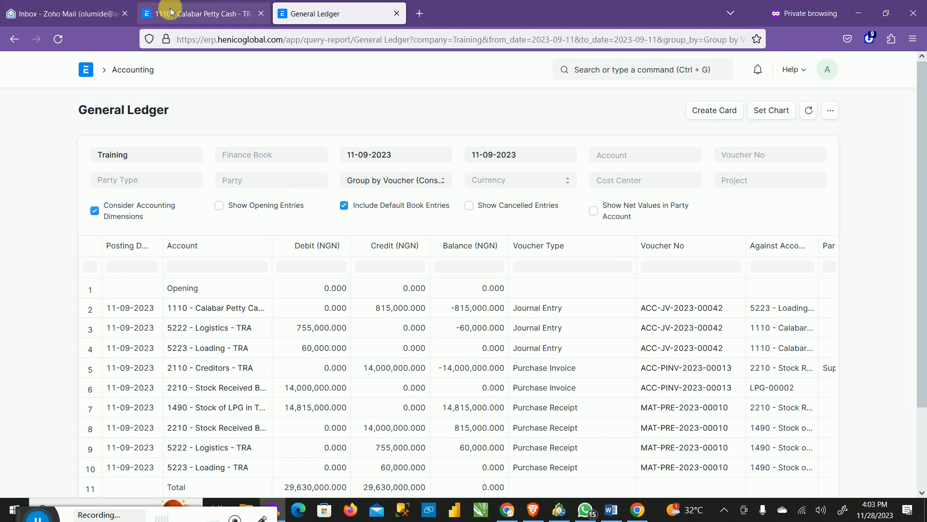
# Step: Switch to the Calabar Petty Cash journal entry page, find the Stock Entry list from there and start a new stock entry
pyautogui.click(207, 18)
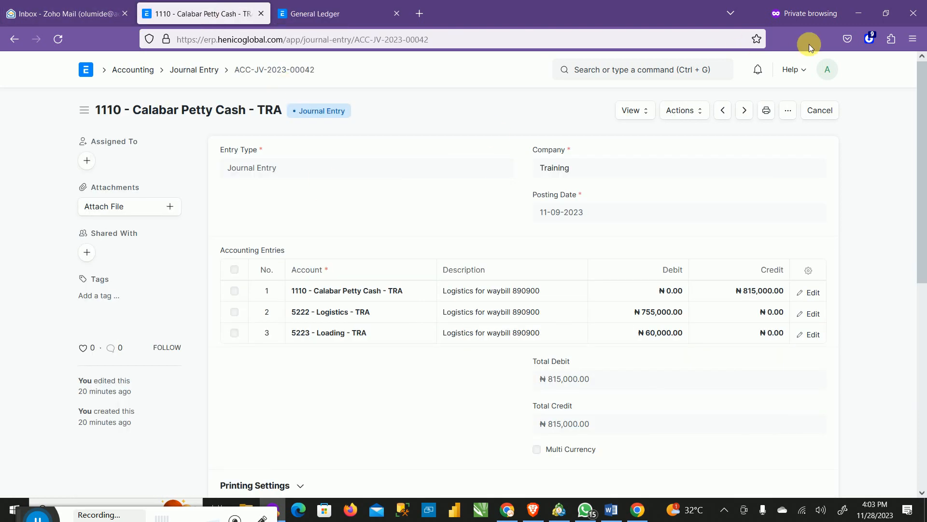
pyautogui.click(657, 66)
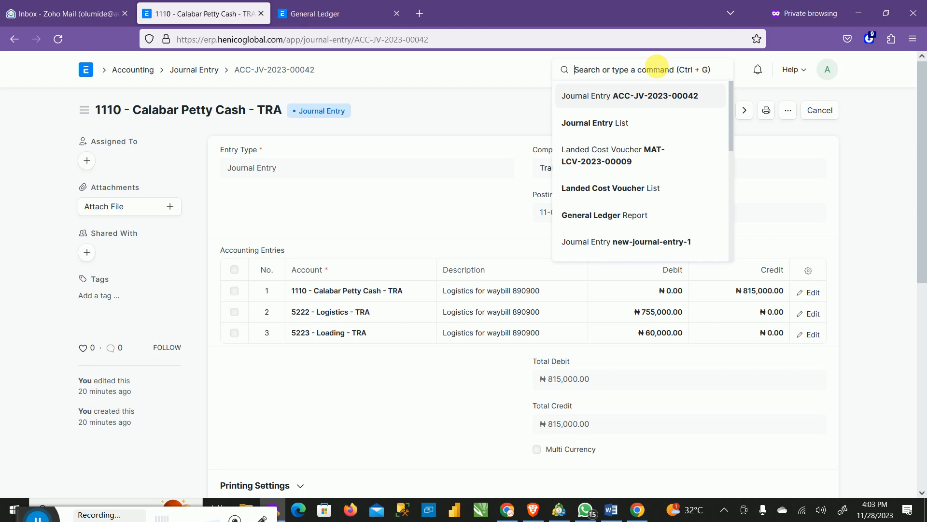
pyautogui.write('stoc')
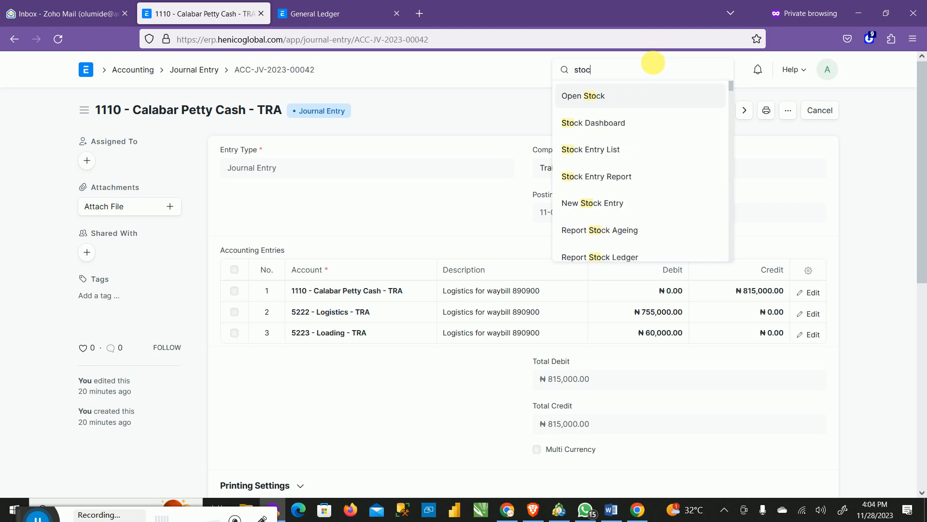
pyautogui.write('k entry')
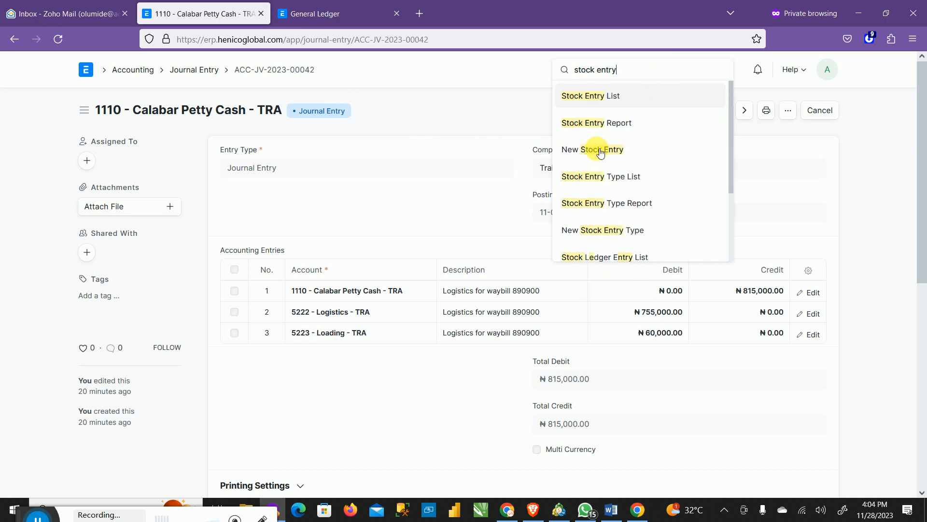
pyautogui.click(593, 96)
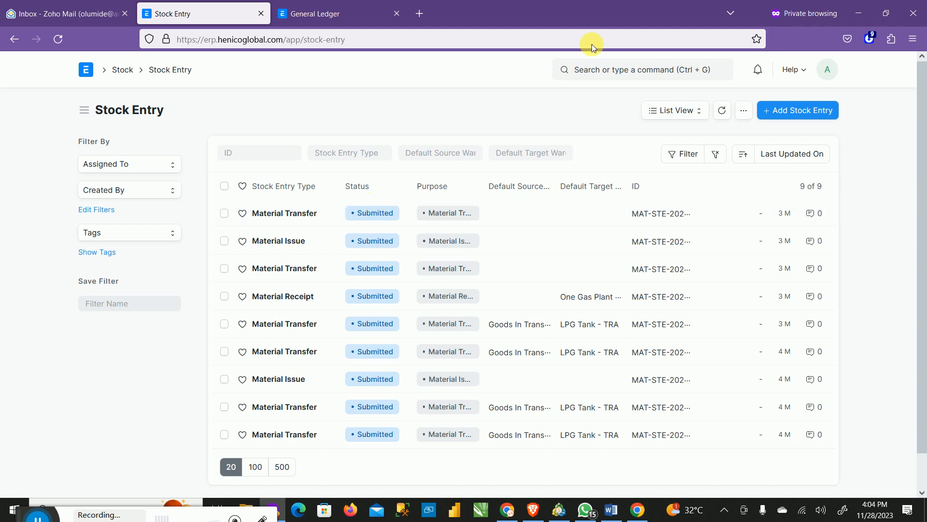
pyautogui.click(777, 115)
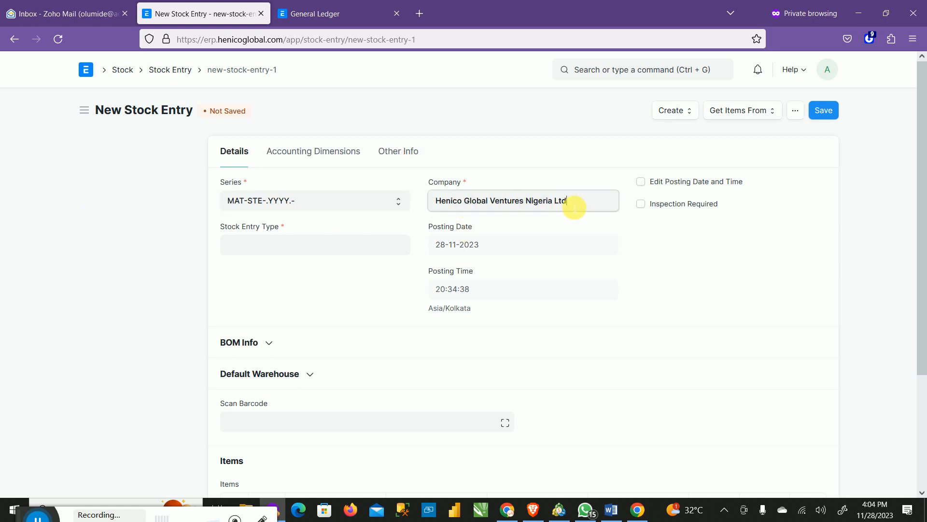
# Step: Set the company of the new stock entry to Training
pyautogui.tripleClick(439, 203)
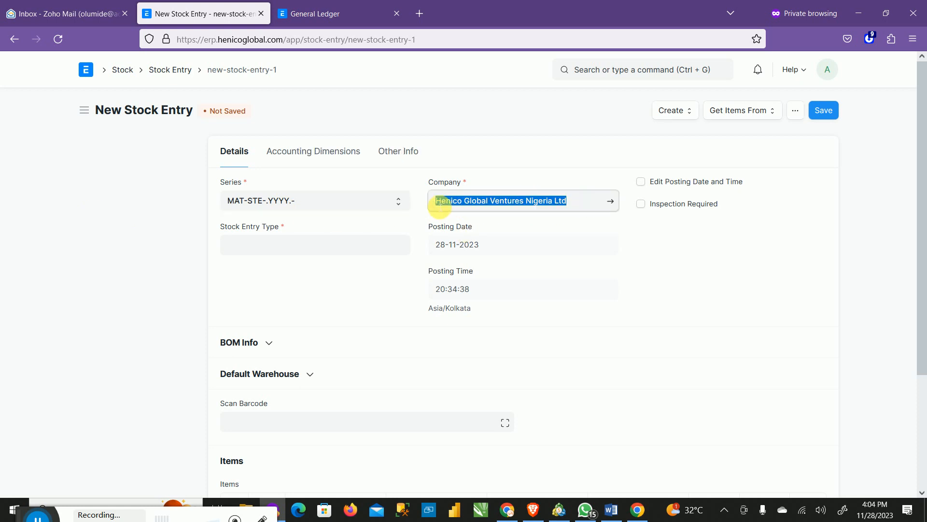
pyautogui.press('BackSpace')
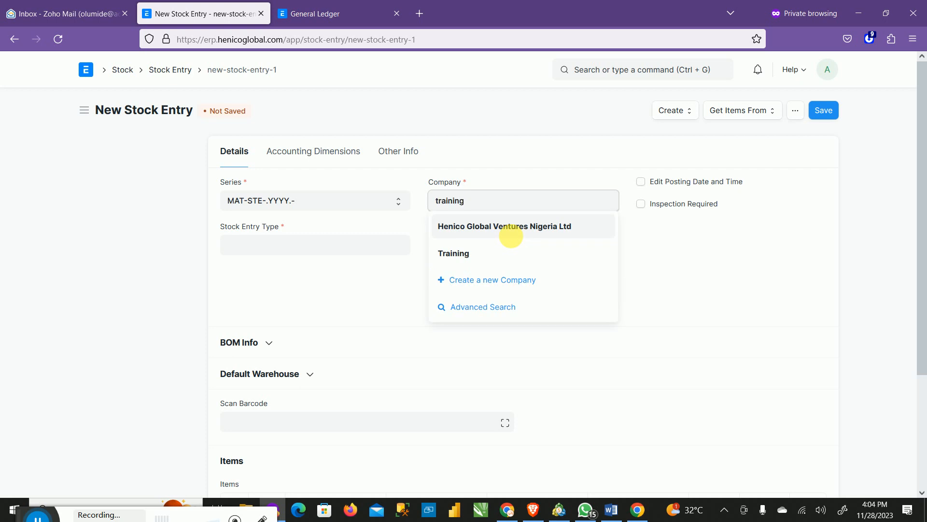
pyautogui.click(480, 230)
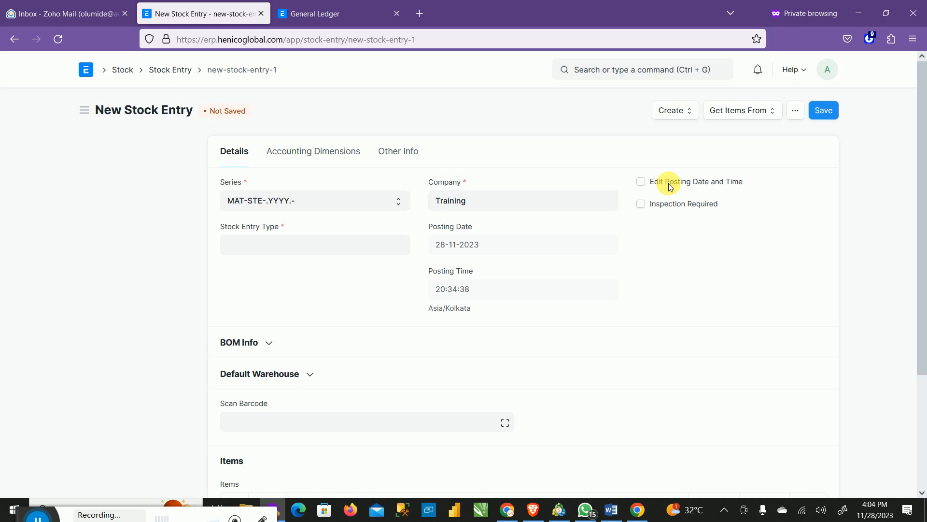
# Step: Enable editing of the posting date and time, and set the stock entry's posting date to 18-09-2023
pyautogui.click(648, 182)
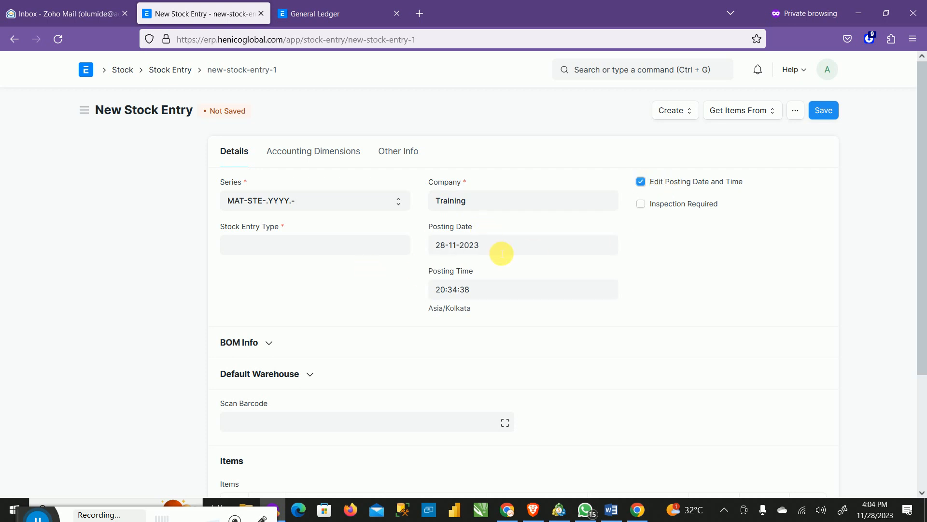
pyautogui.click(502, 249)
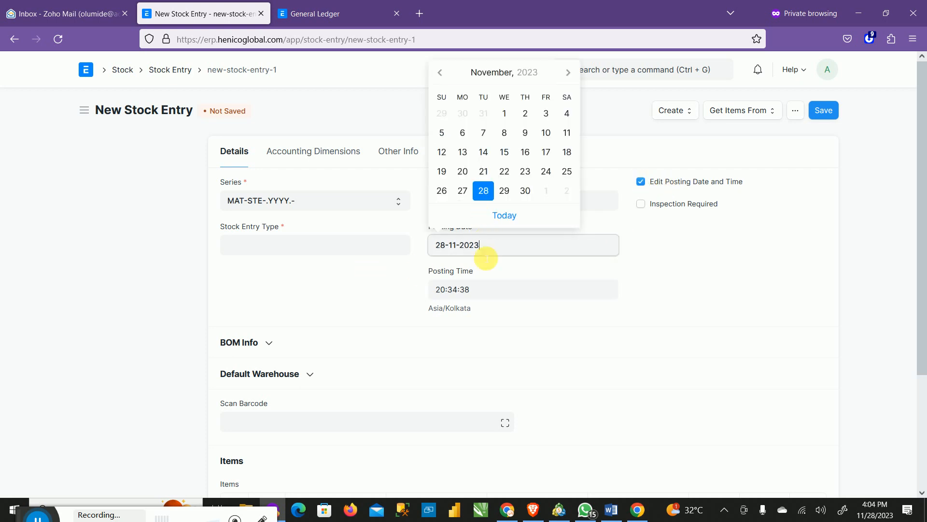
pyautogui.click(442, 72)
pyautogui.click(444, 73)
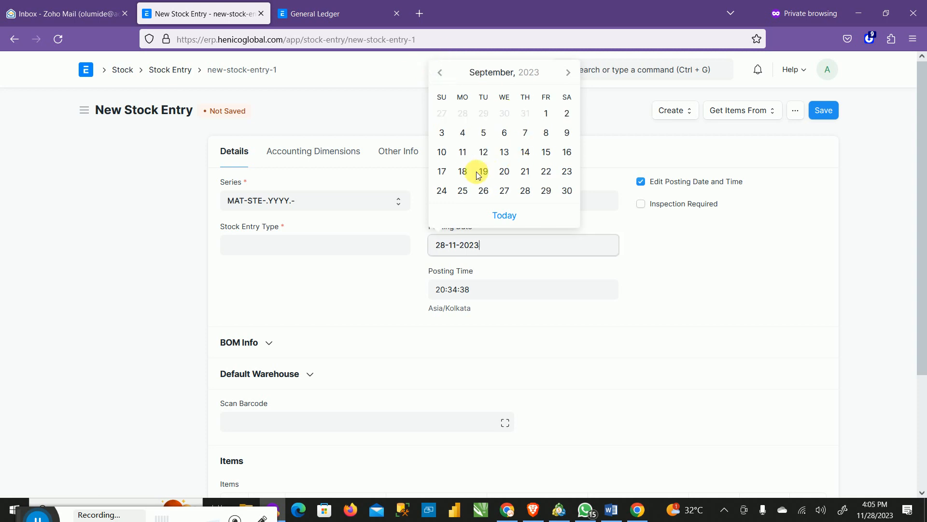
pyautogui.click(468, 175)
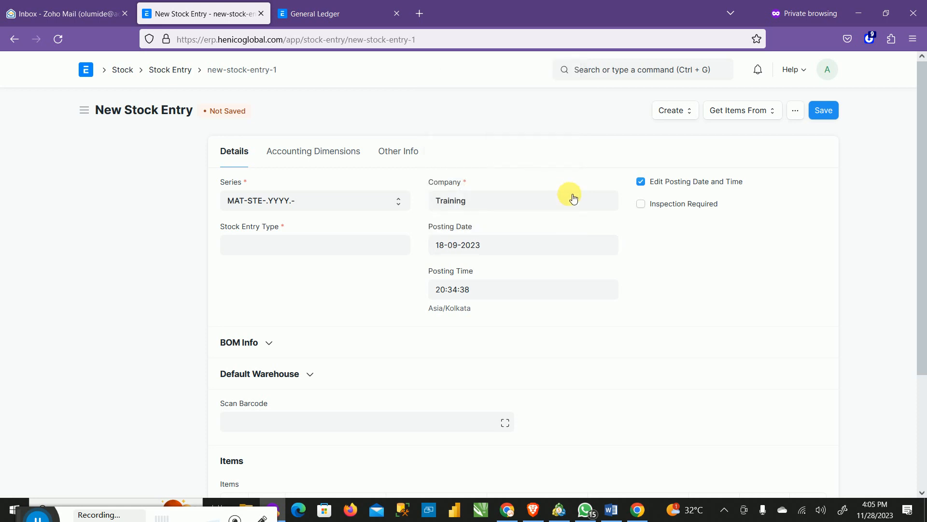
# Step: Set the stock entry type to Material Transfer
pyautogui.click(333, 245)
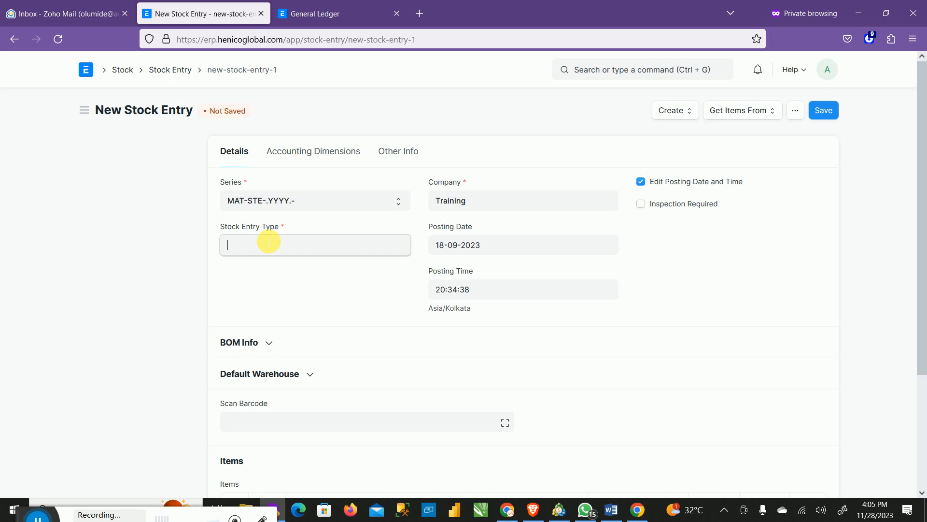
pyautogui.click(244, 248)
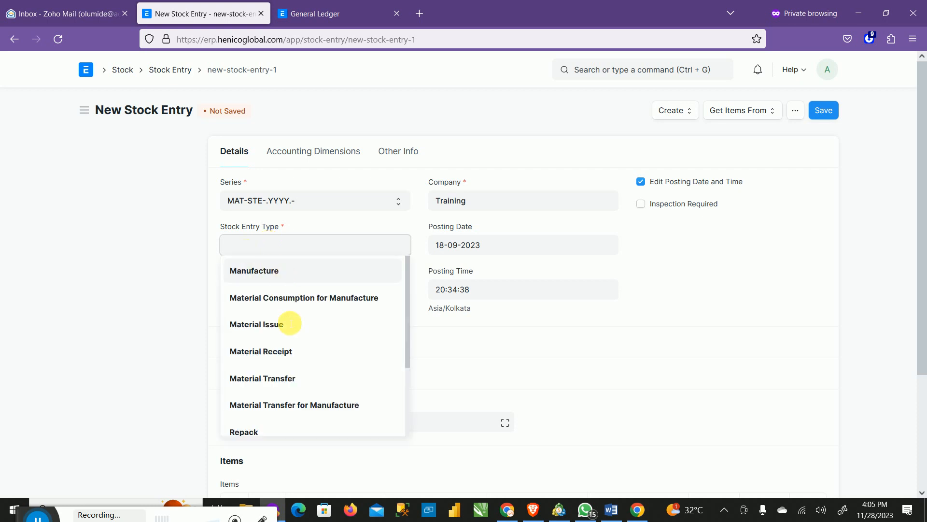
pyautogui.click(290, 383)
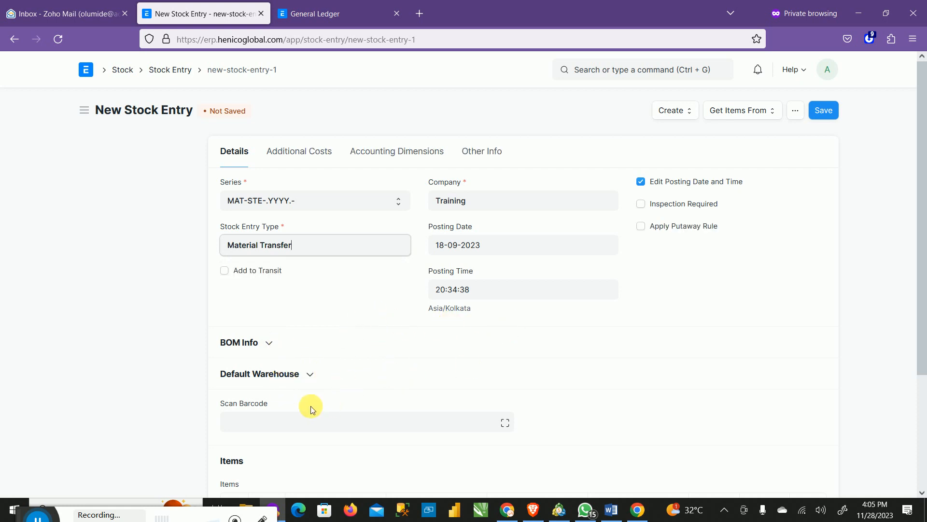
# Step: Expand the Default Warehouse section and set the default source warehouse to Goods In Transit - TRA
pyautogui.click(308, 375)
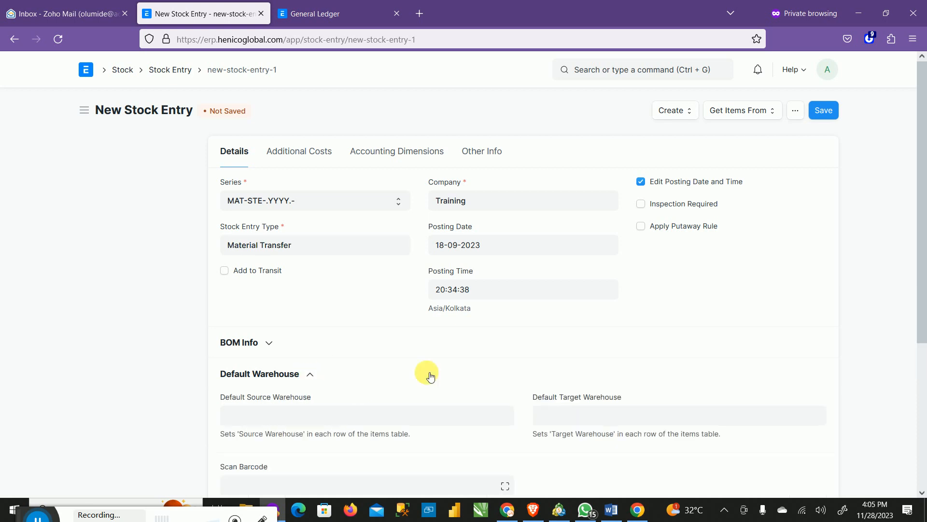
pyautogui.scroll(-3, 528, 410)
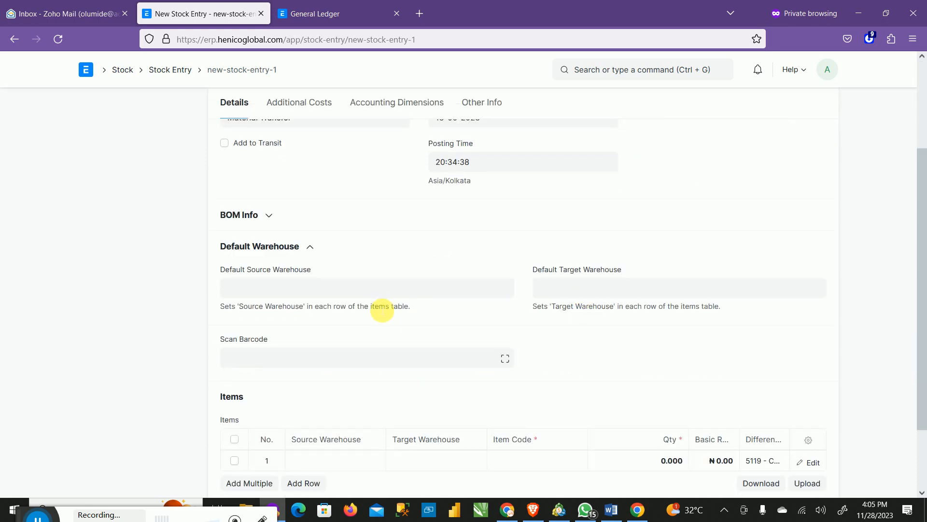
pyautogui.click(372, 296)
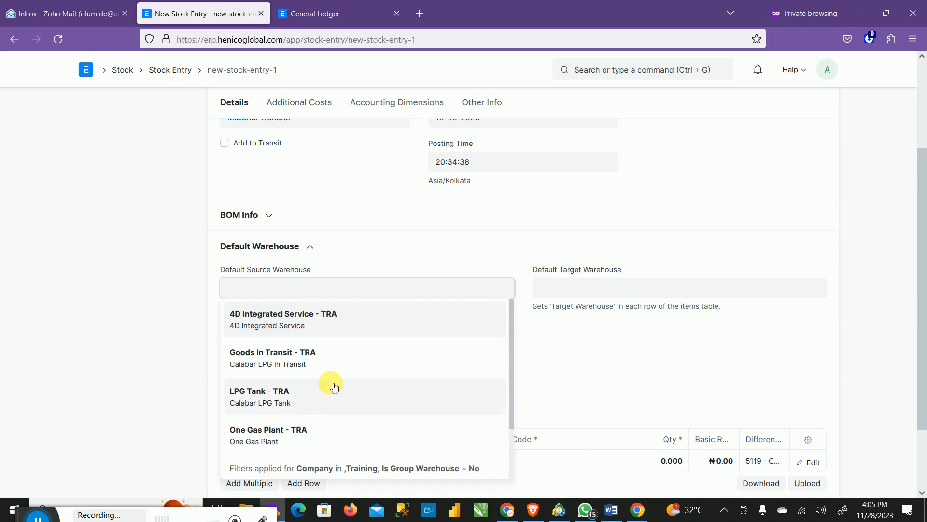
pyautogui.scroll(-3, 332, 385)
pyautogui.scroll(3, 381, 389)
pyautogui.click(333, 367)
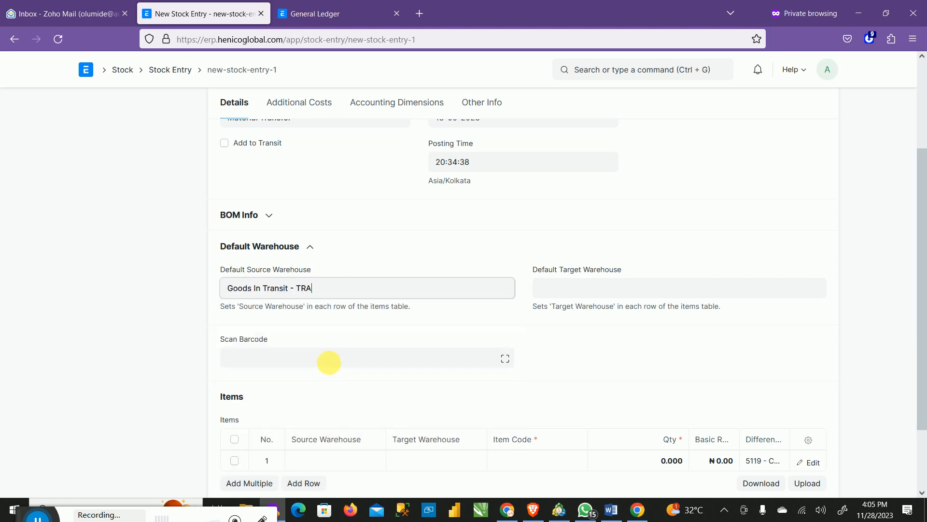
# Step: Set the stock entry's default target warehouse to LPG Tank - TRA
pyautogui.click(571, 291)
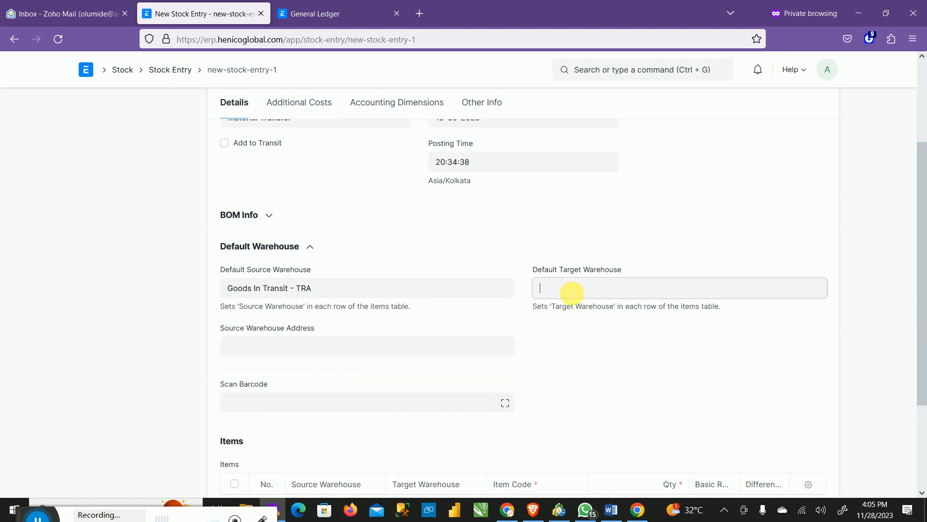
pyautogui.click(609, 290)
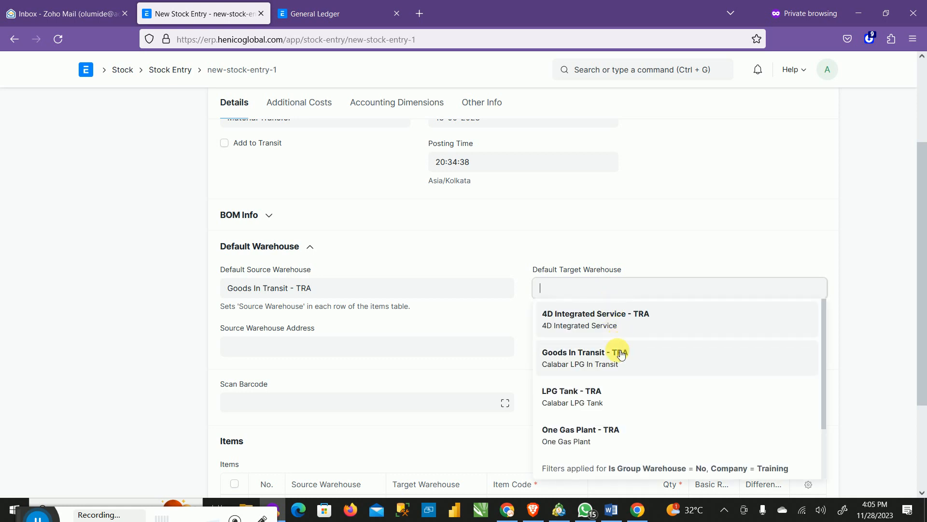
pyautogui.click(647, 400)
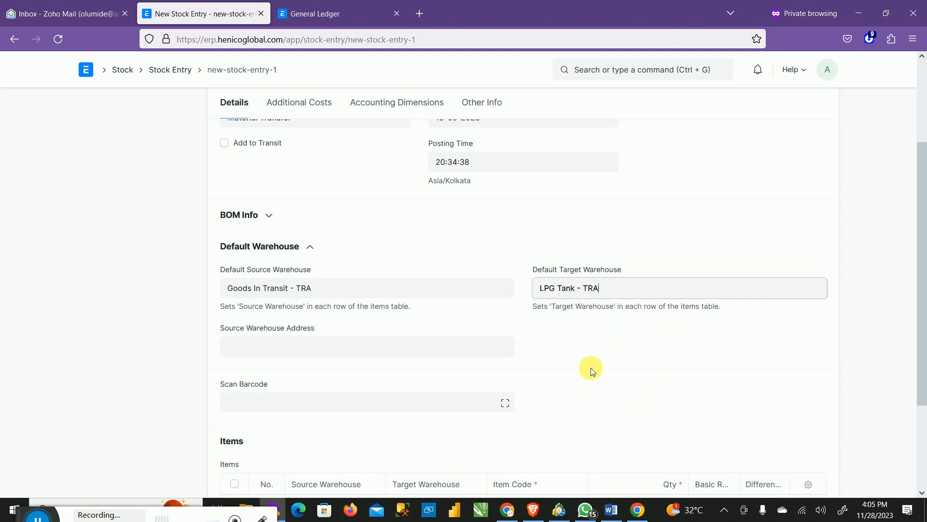
pyautogui.click(680, 365)
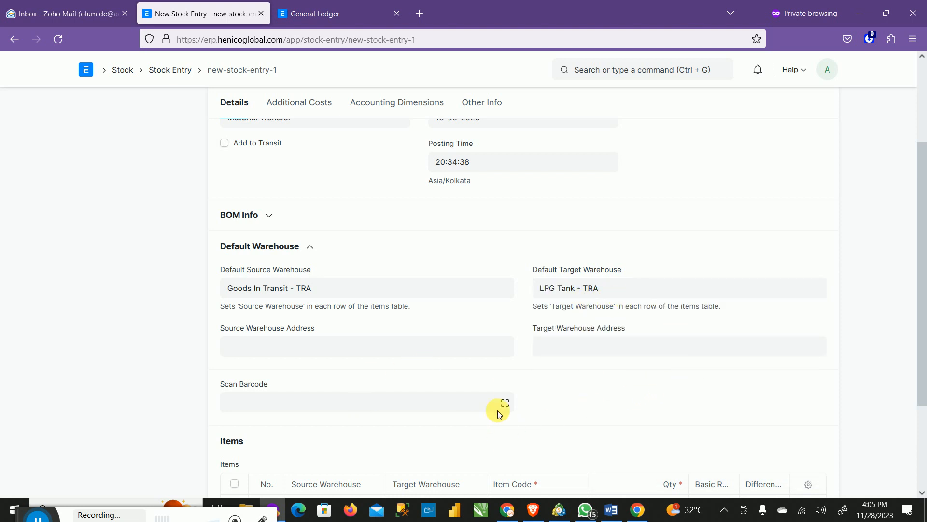
# Step: Choose LPG as the item in the first row of the items table and set its quantity to 15,000
pyautogui.scroll(-3, 556, 425)
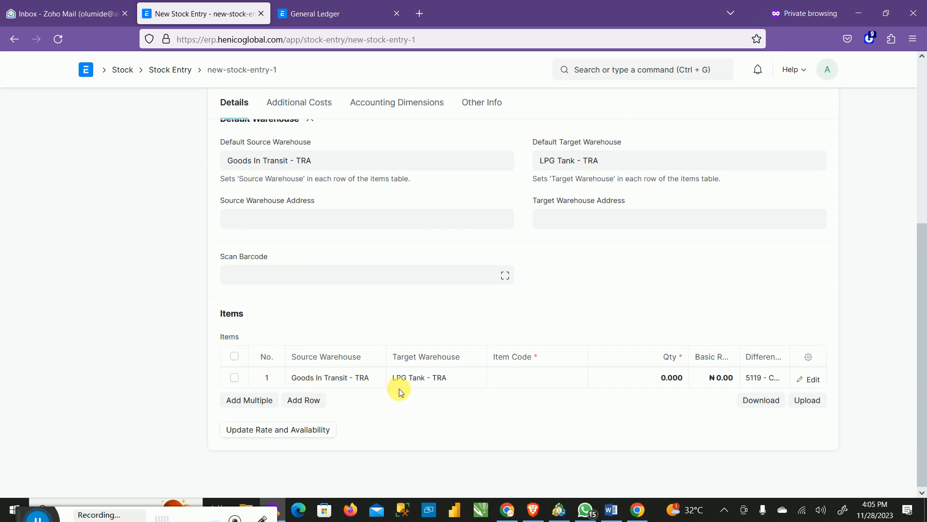
pyautogui.click(526, 376)
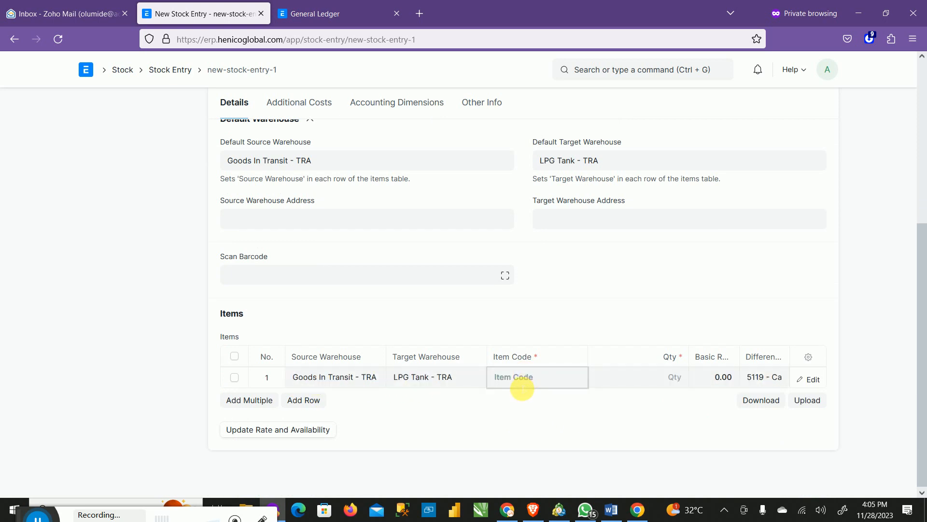
pyautogui.click(536, 413)
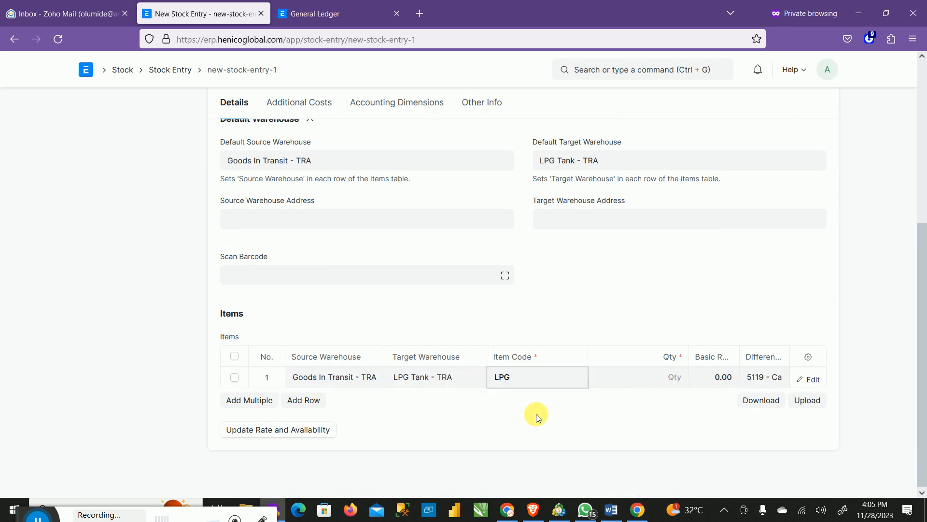
pyautogui.click(650, 385)
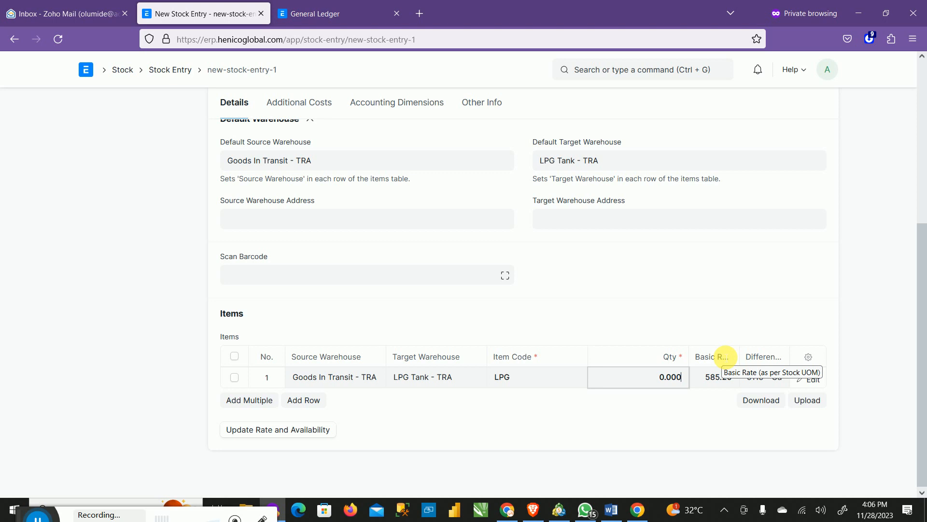
pyautogui.click(655, 386)
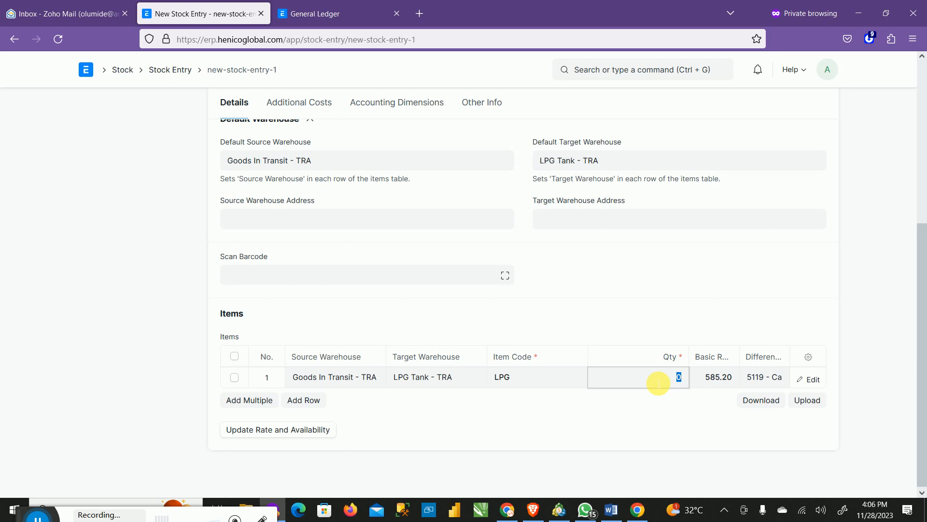
pyautogui.write('15,000.000')
pyautogui.press('Tab')
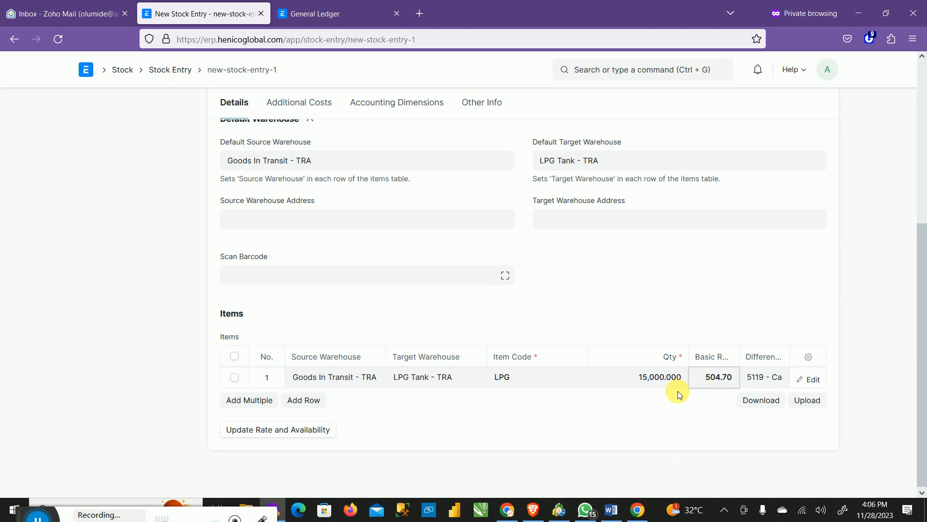
# Step: Try to set the basic rate of the LPG item row to 740
pyautogui.click(714, 377)
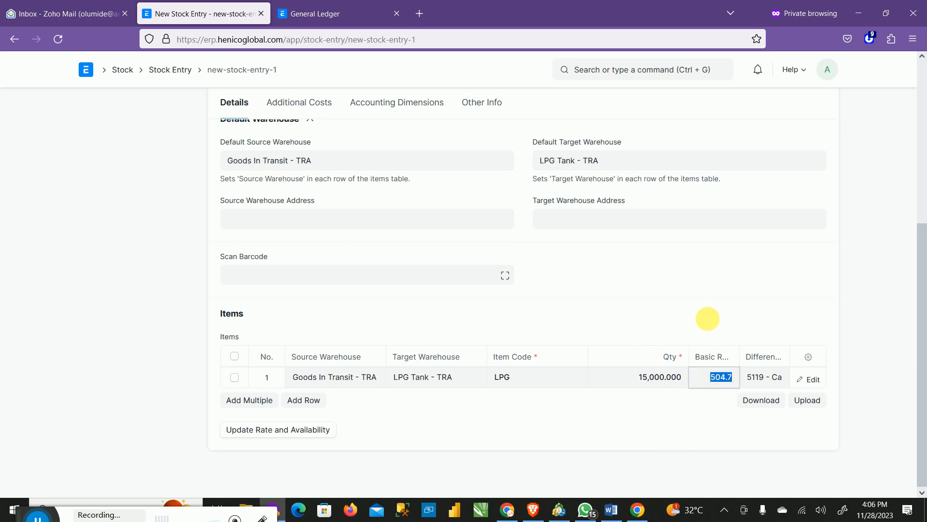
pyautogui.press('BackSpace')
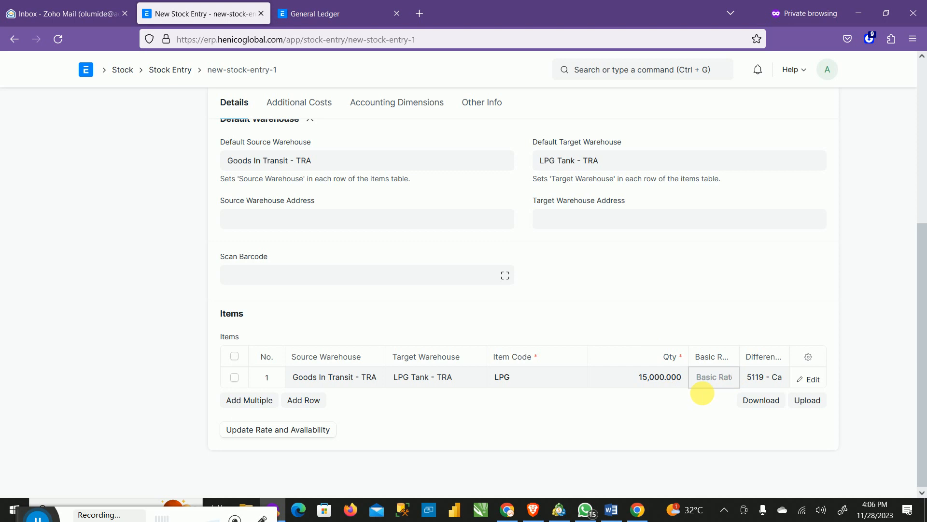
pyautogui.write('740')
pyautogui.press('Tab')
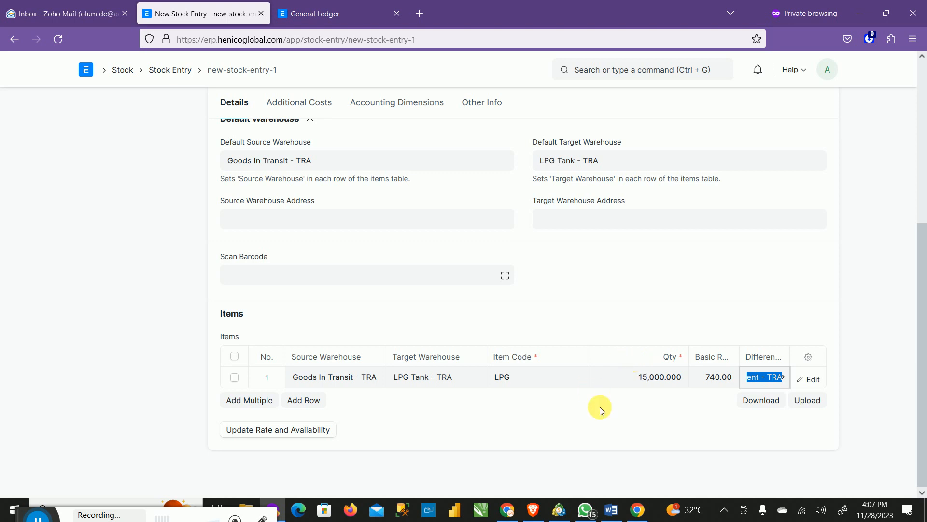
# Step: Save the material transfer as a draft and review its item row, value totals and posting details
pyautogui.scroll(5, 724, 311)
pyautogui.click(824, 110)
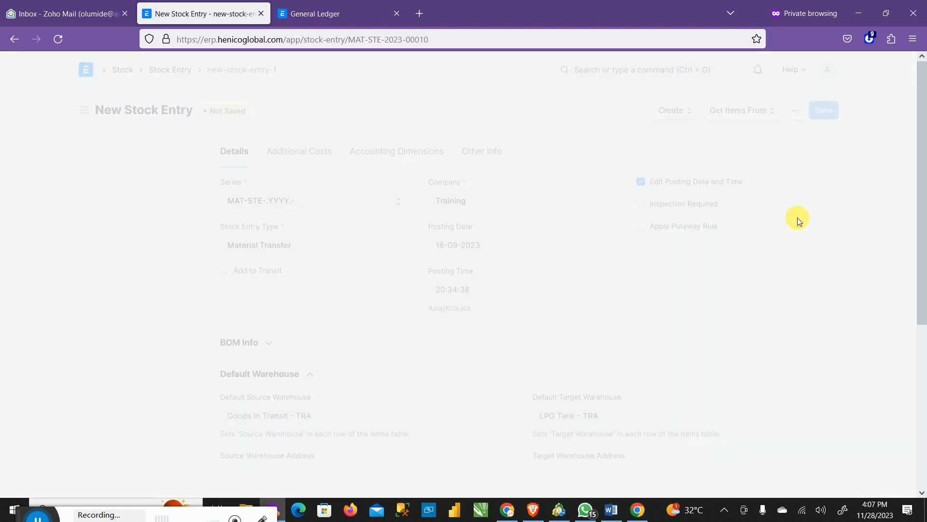
pyautogui.scroll(-3, 698, 293)
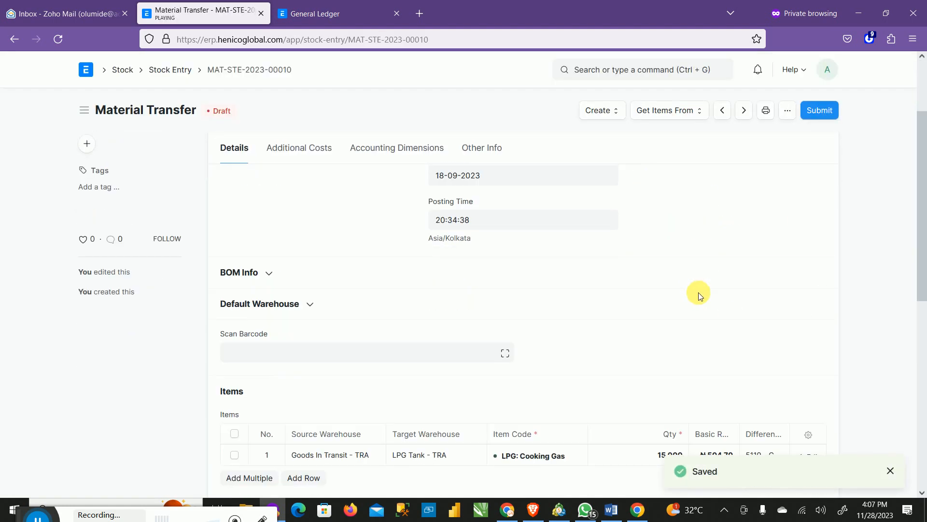
pyautogui.scroll(-4, 699, 293)
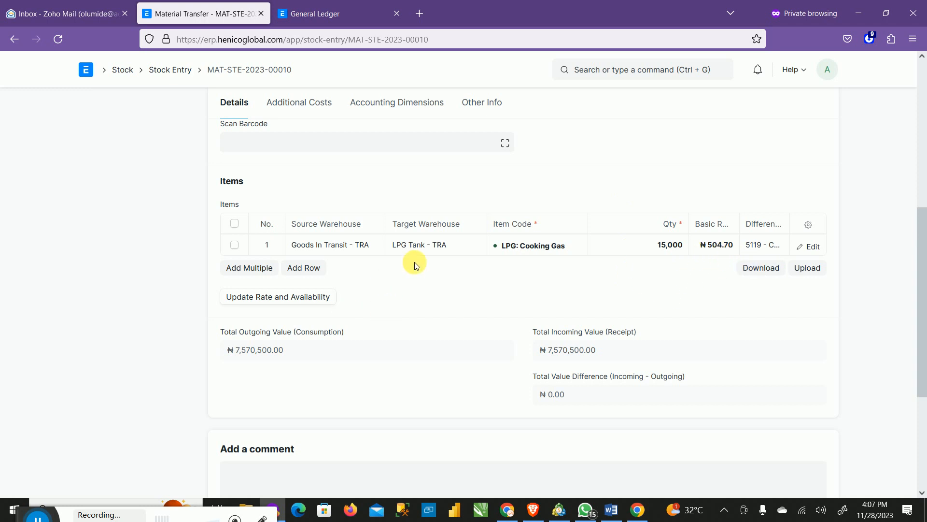
pyautogui.scroll(4, 614, 329)
pyautogui.scroll(3, 614, 329)
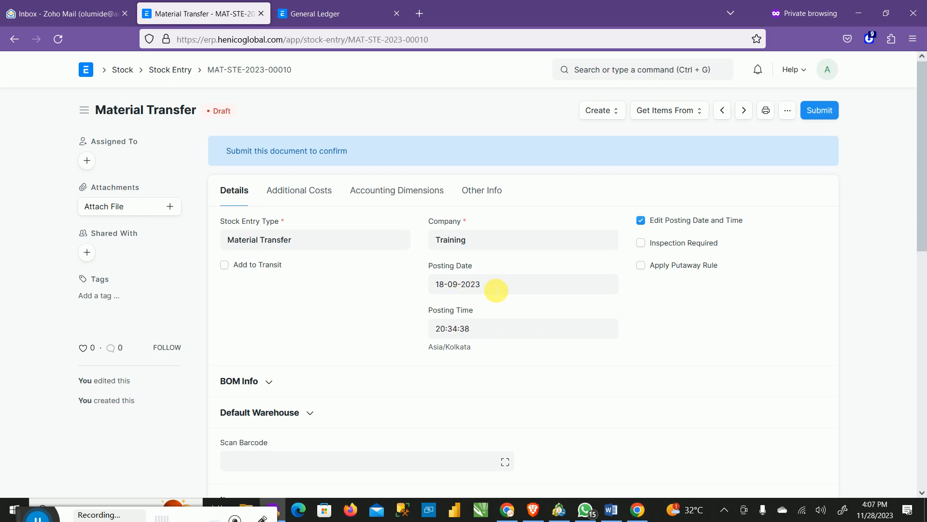
# Step: Submit the material transfer stock entry permanently
pyautogui.click(816, 112)
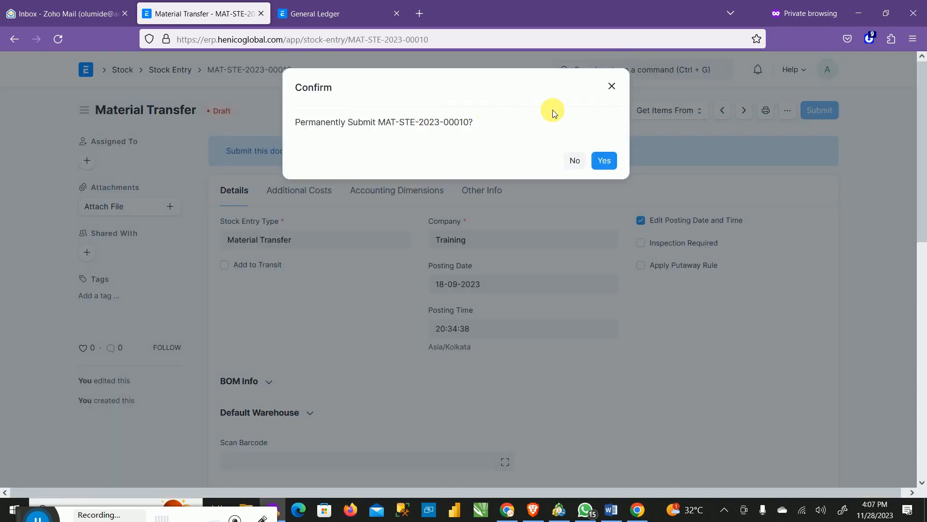
pyautogui.click(610, 163)
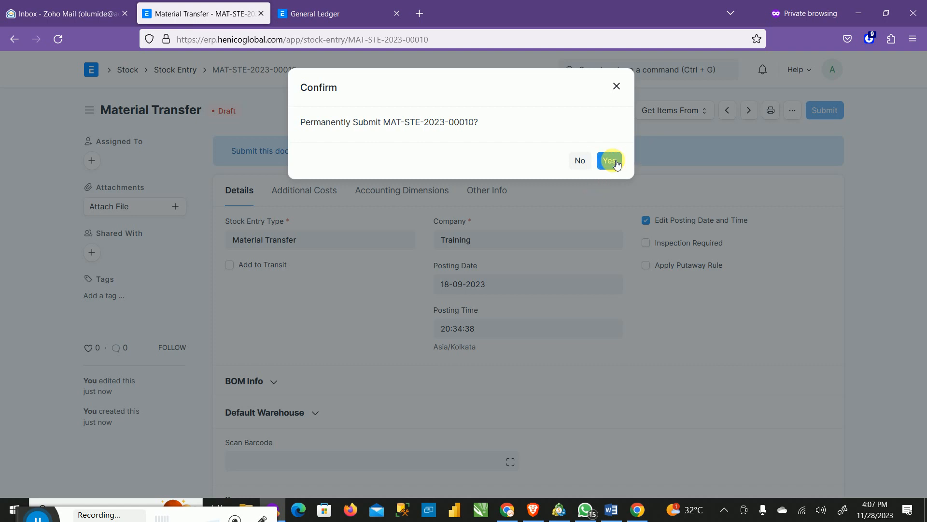
pyautogui.click(620, 166)
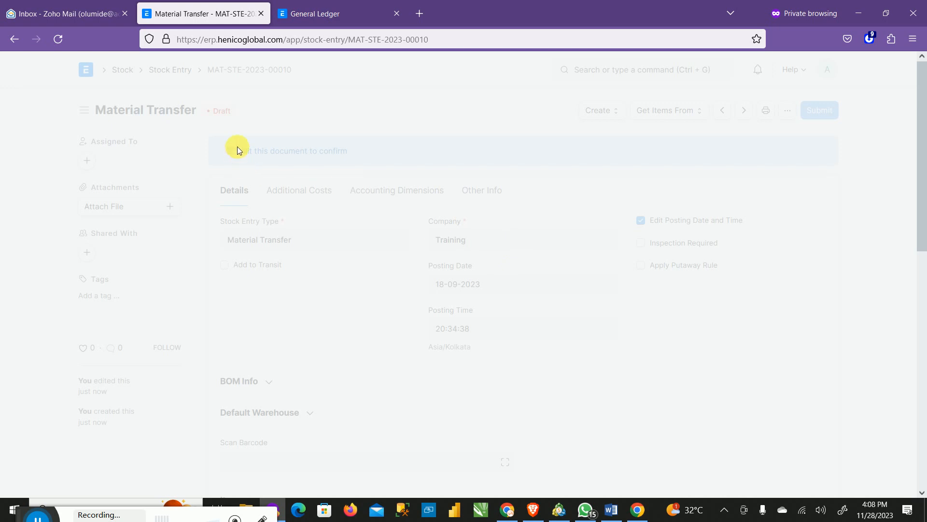
# Step: View the stock ledger of the submitted material transfer and widen the Warehouse and Voucher # columns to show their full values
pyautogui.scroll(-5, 526, 338)
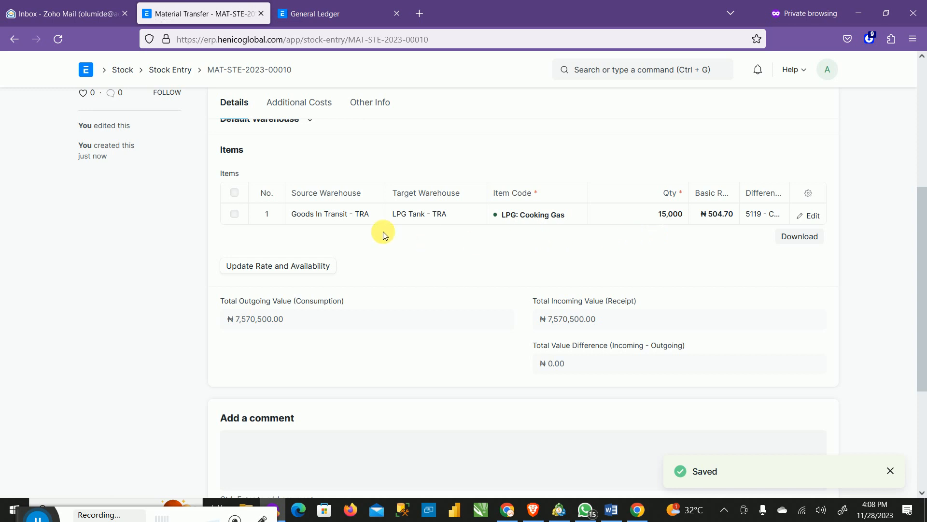
pyautogui.scroll(5, 720, 213)
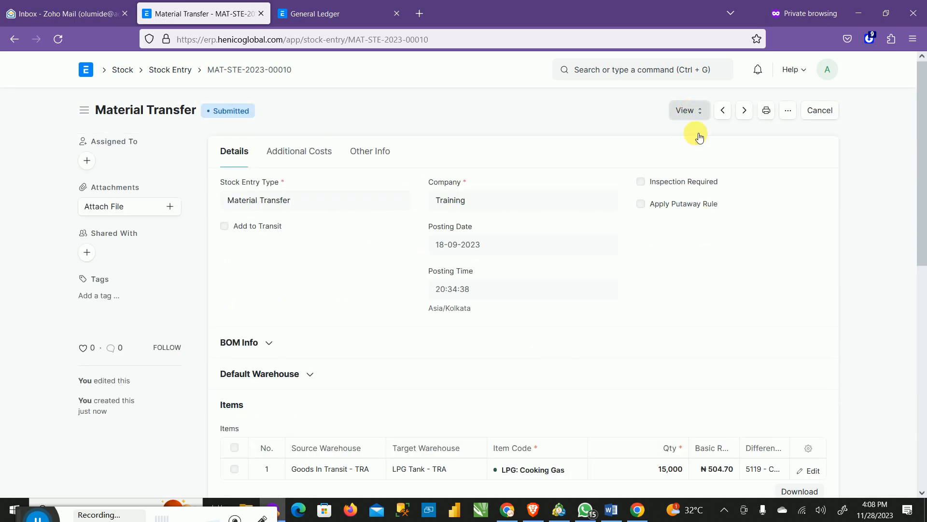
pyautogui.click(690, 112)
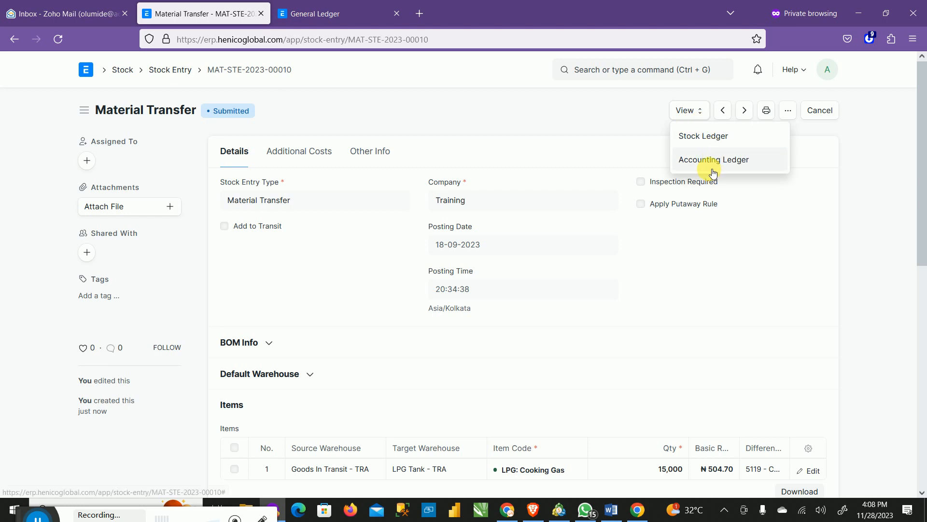
pyautogui.click(702, 135)
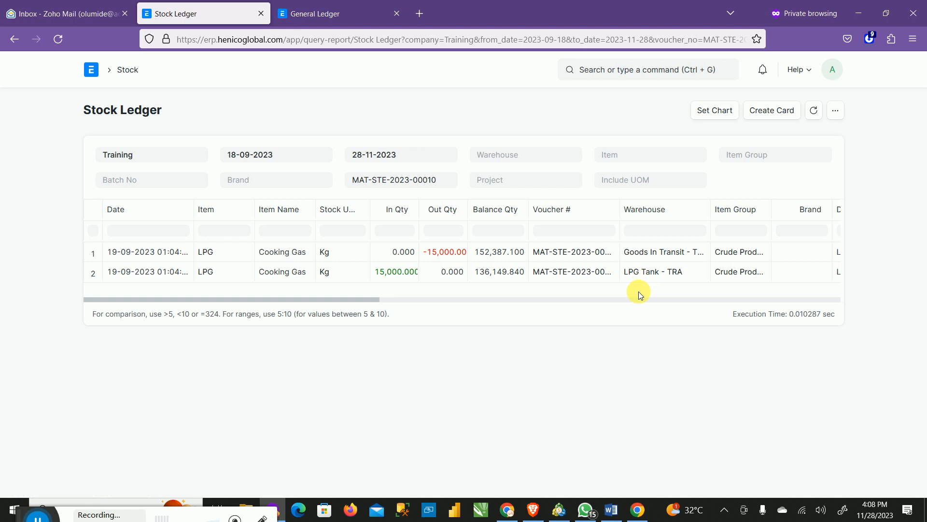
pyautogui.moveTo(710, 212); pyautogui.dragTo(730, 219)
pyautogui.moveTo(619, 210); pyautogui.dragTo(683, 264)
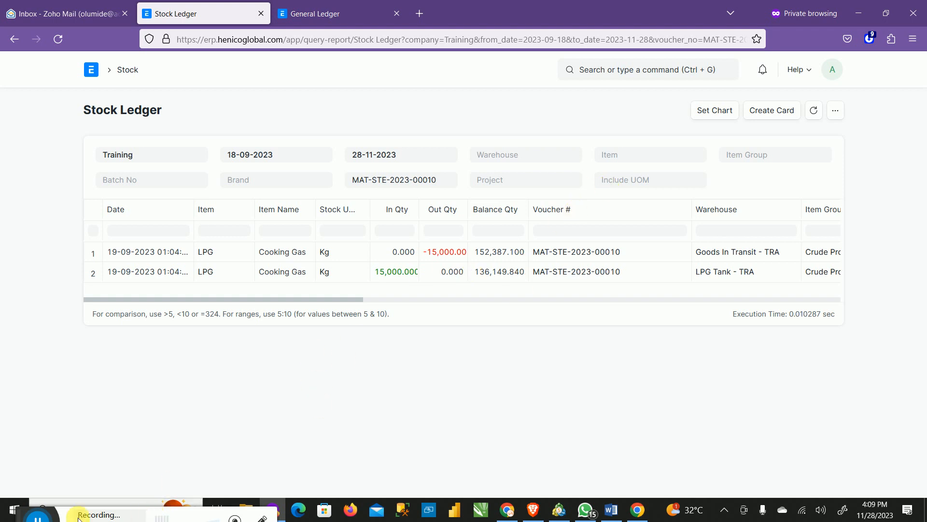
pyautogui.moveTo(23, 520); pyautogui.dragTo(15, 483)
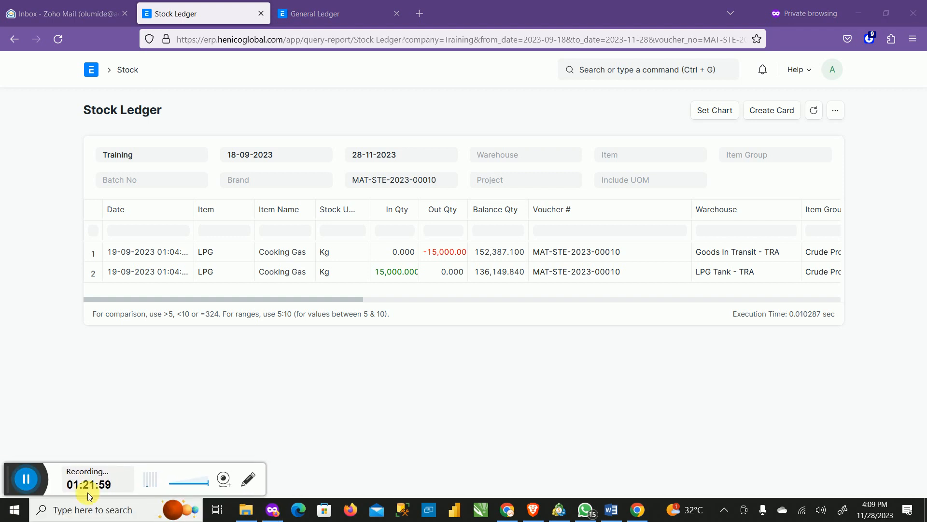